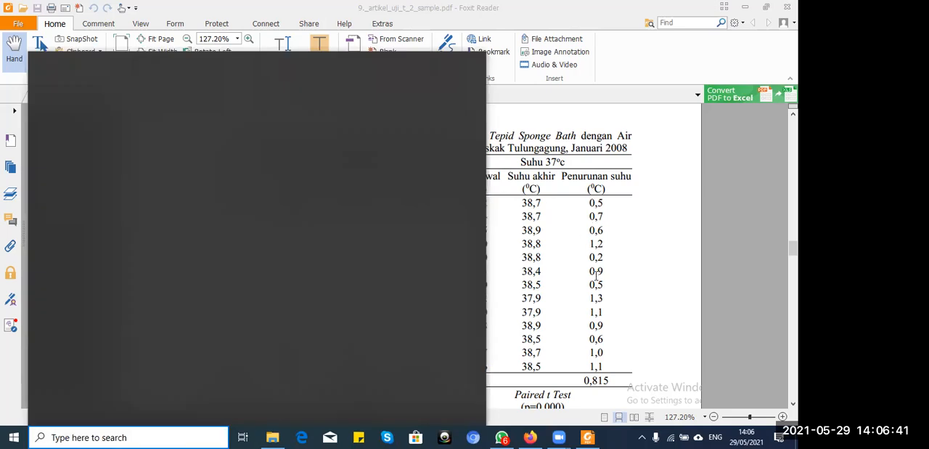
pyautogui.click(557, 353)
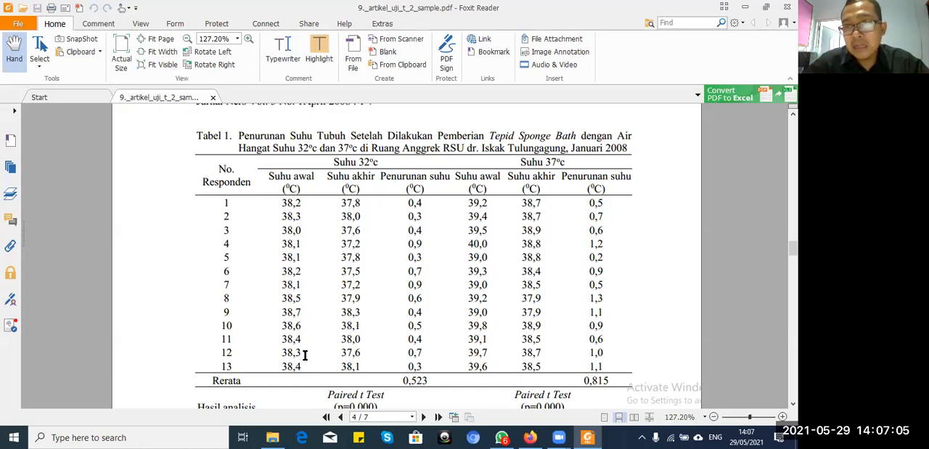
pyautogui.click(714, 418)
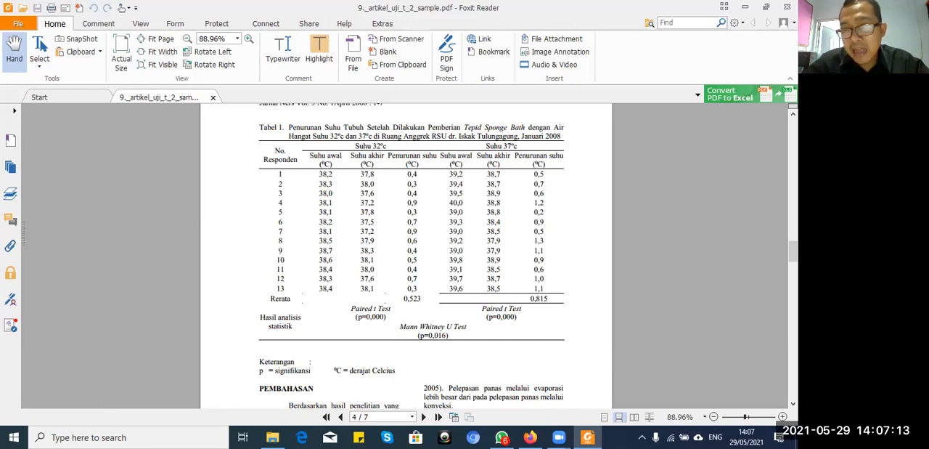
pyautogui.scroll(2, 406, 256)
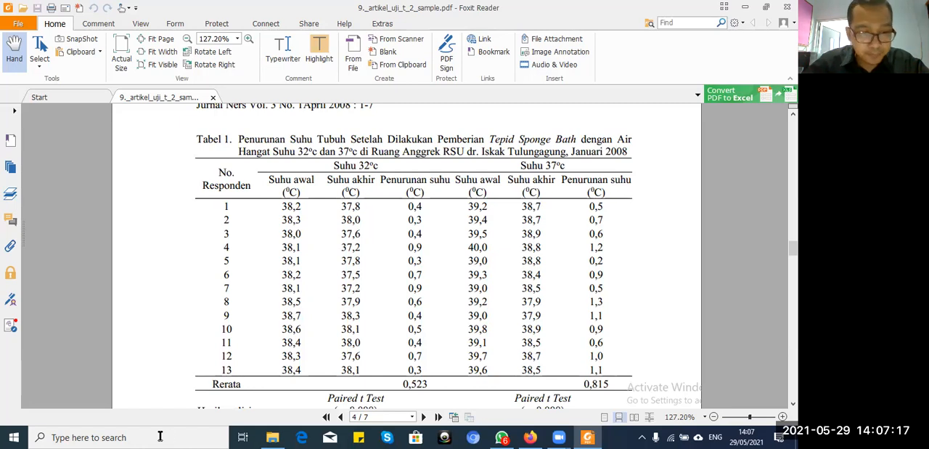
# Step: Launch IBM SPSS Statistics 22 and open the recent data file DATA 20 NOVEMBER 2019.sav
pyautogui.click(113, 435)
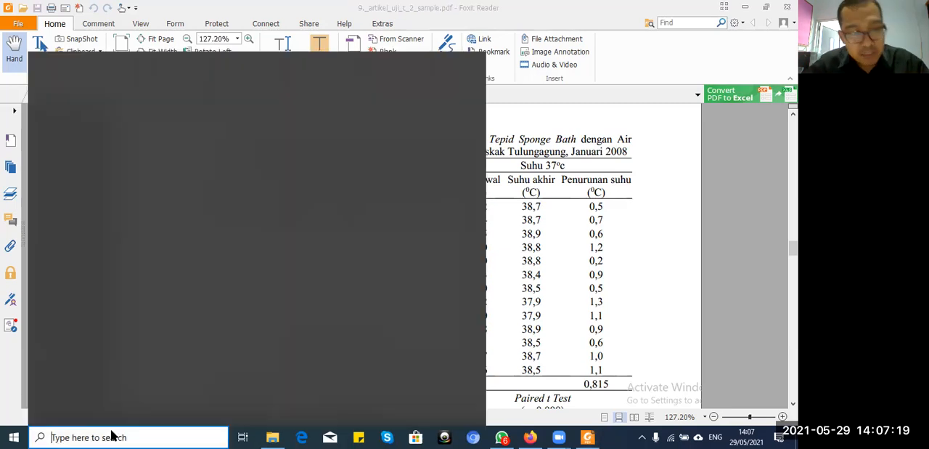
pyautogui.write('sp')
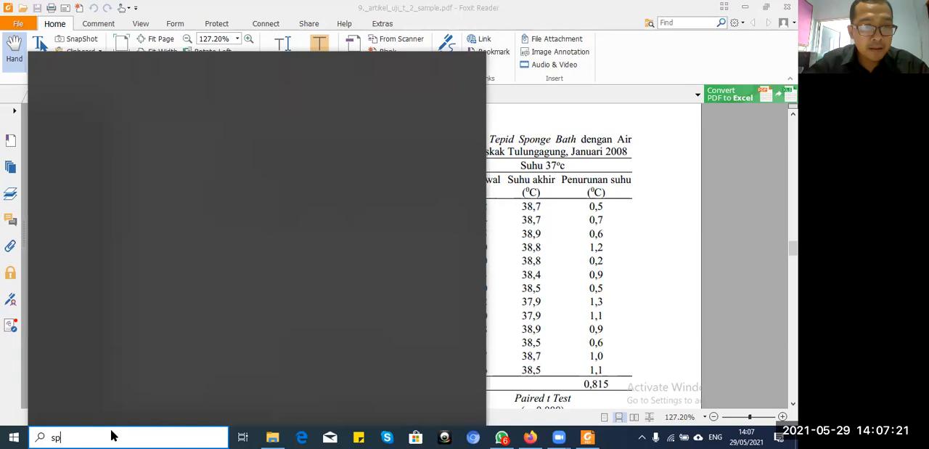
pyautogui.write('ss')
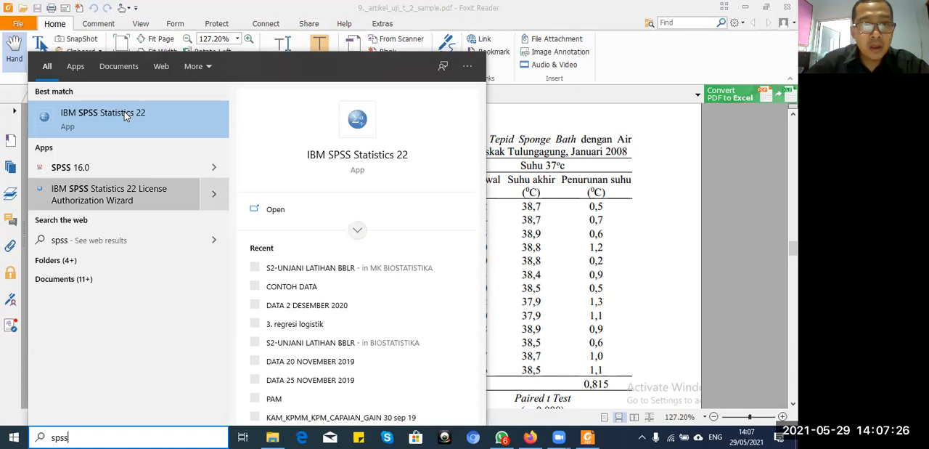
pyautogui.click(357, 124)
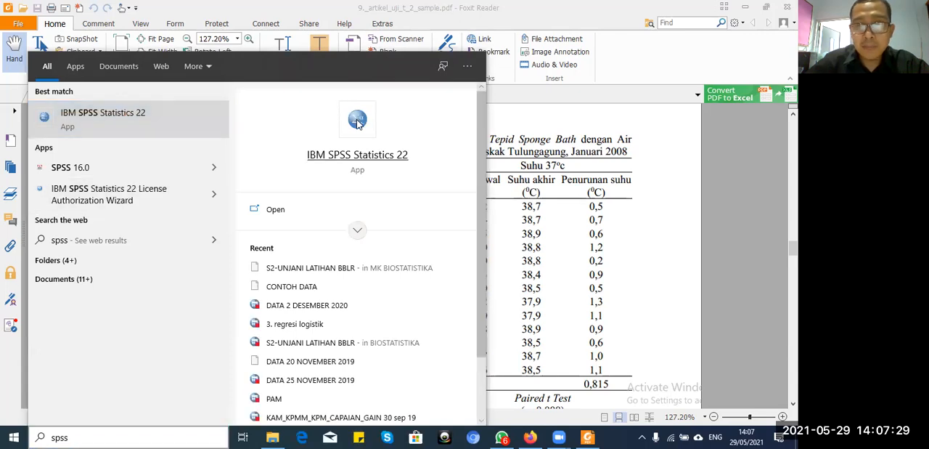
pyautogui.click(357, 124)
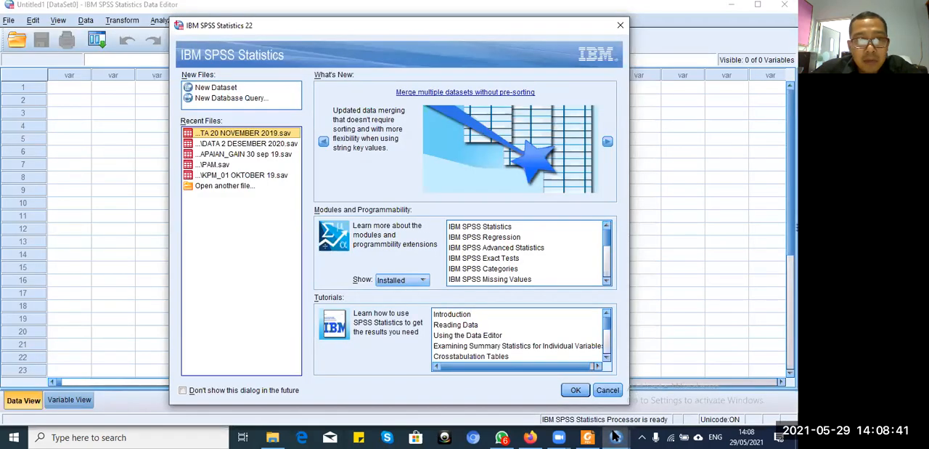
pyautogui.click(615, 436)
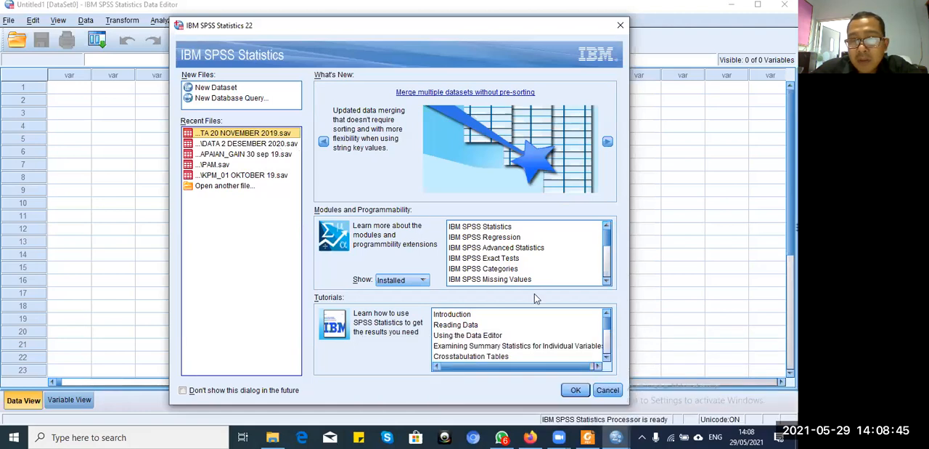
pyautogui.click(573, 392)
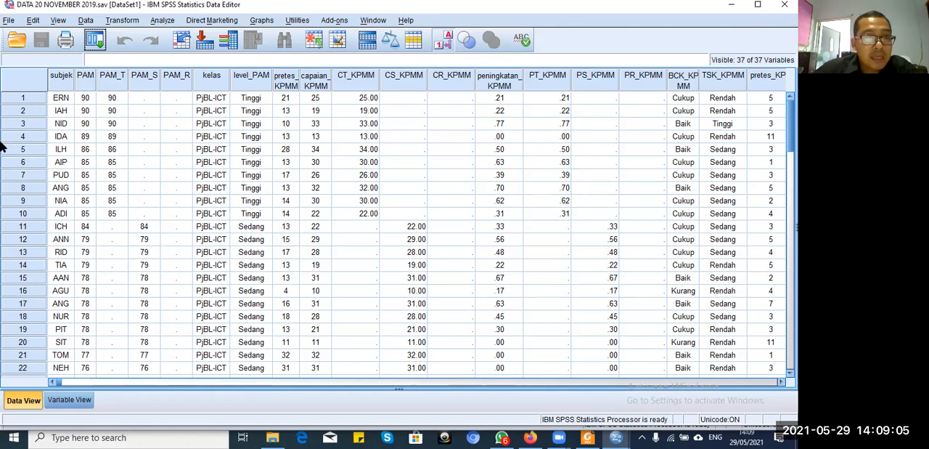
# Step: Create a new empty dataset and show its variable definitions
pyautogui.click(8, 24)
pyautogui.moveTo(27, 37)
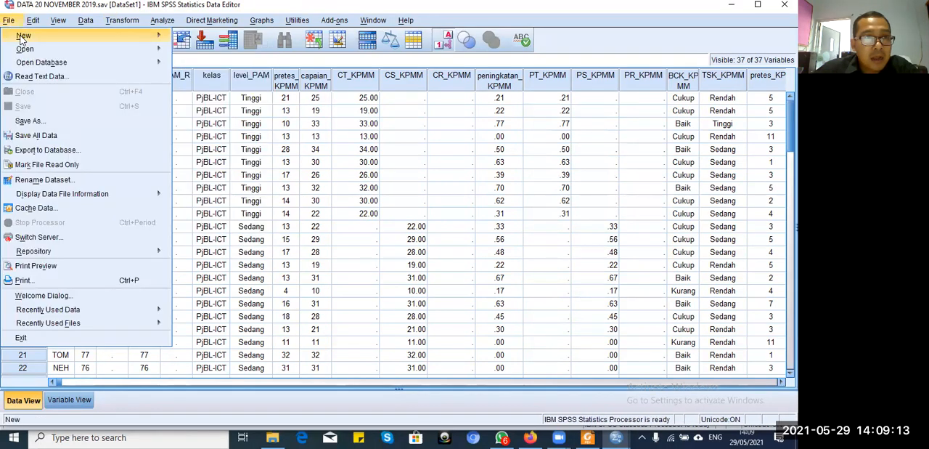
pyautogui.moveTo(76, 38)
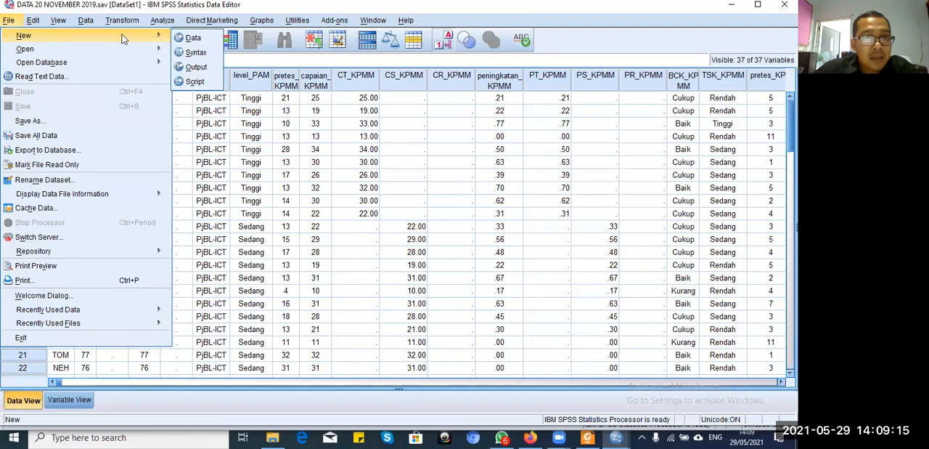
pyautogui.click(193, 38)
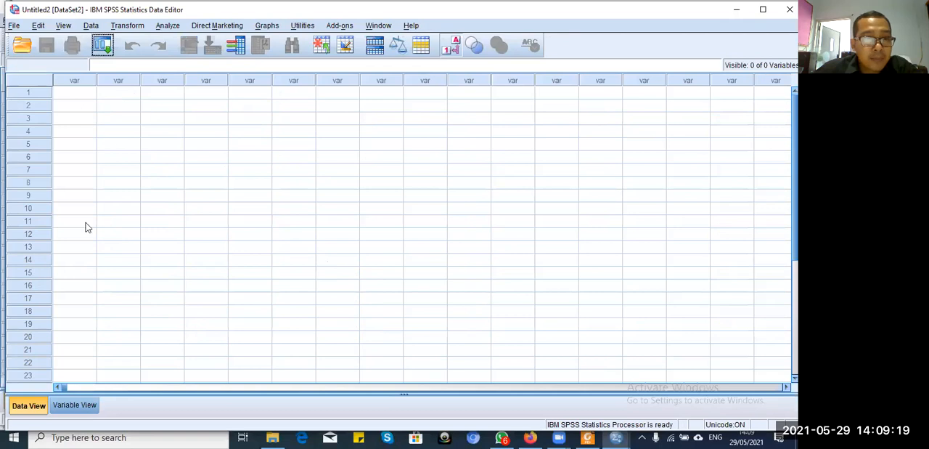
pyautogui.click(75, 406)
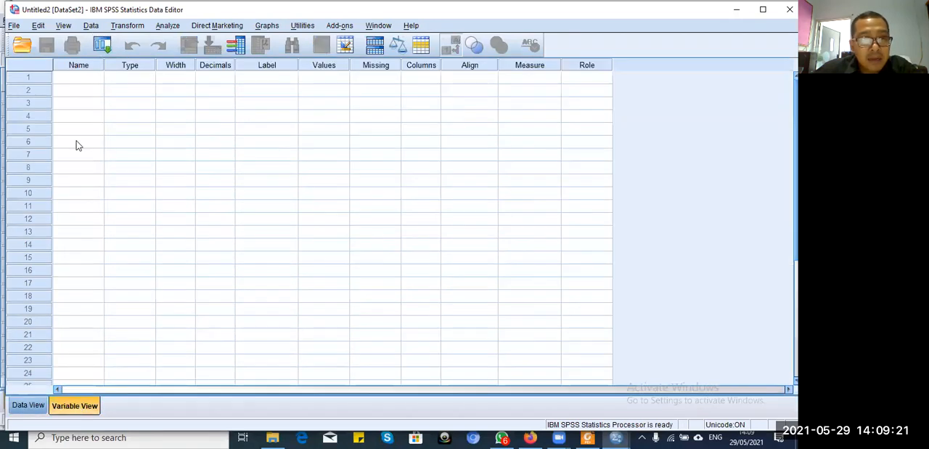
# Step: Name the first variable suhu_a and enter suhu as the second variable's name
pyautogui.click(82, 80)
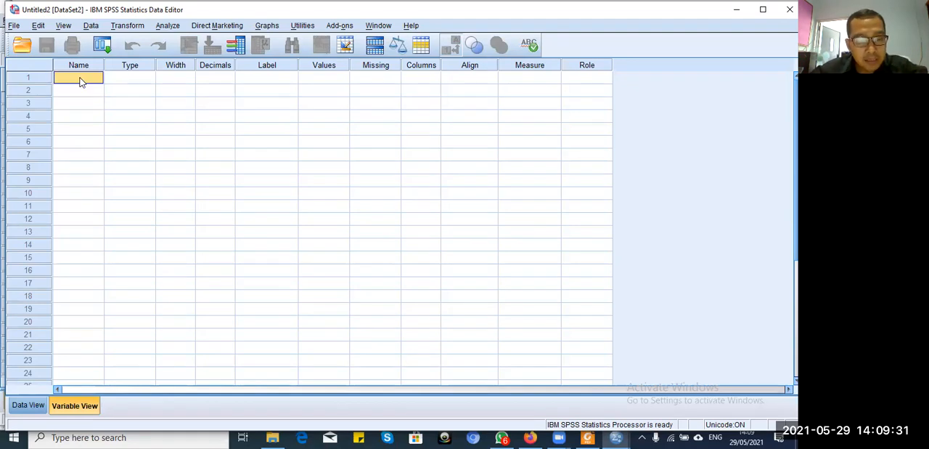
pyautogui.click(81, 79)
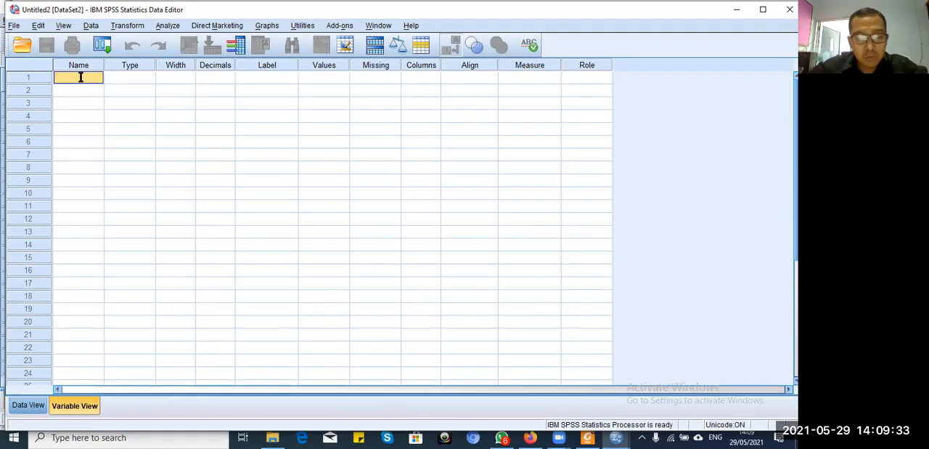
pyautogui.write('suhu_a')
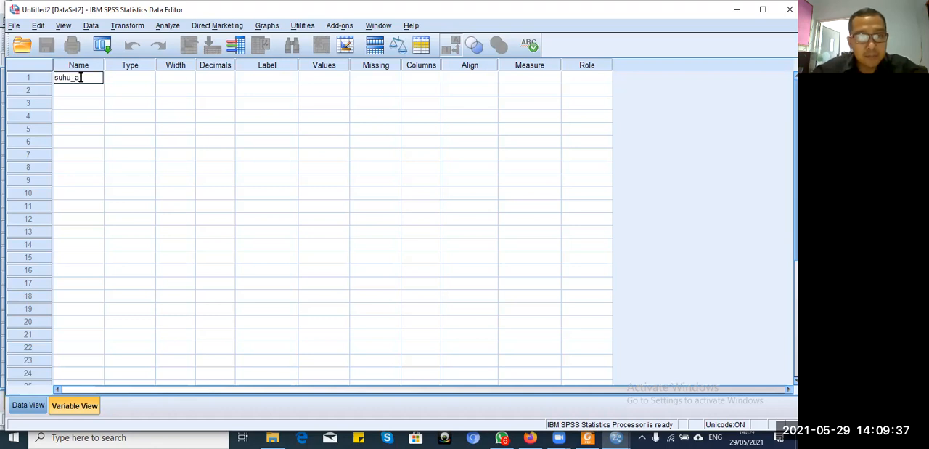
pyautogui.press('Return')
pyautogui.write('suhu')
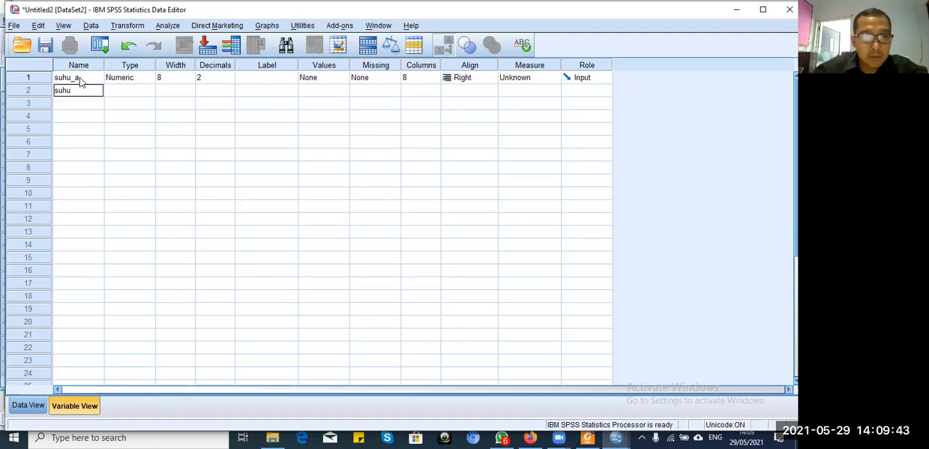
# Step: Rename the first variable to suhuAwal_a
pyautogui.click(80, 82)
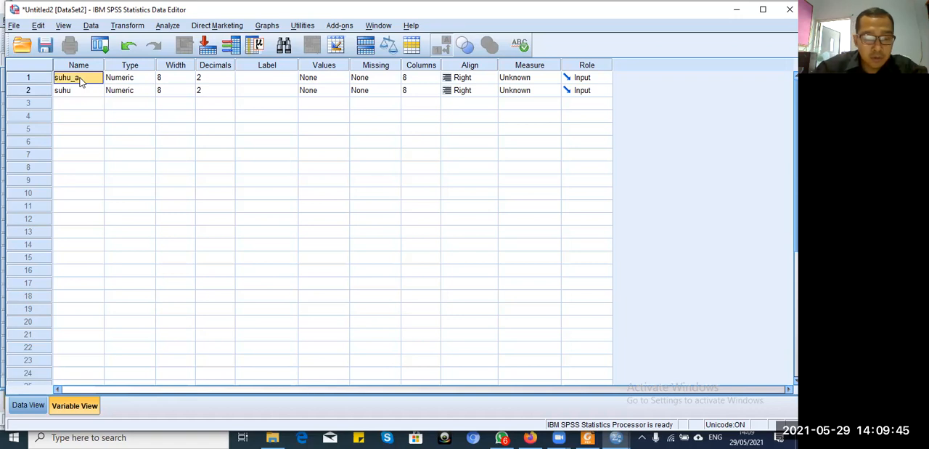
pyautogui.write('suh')
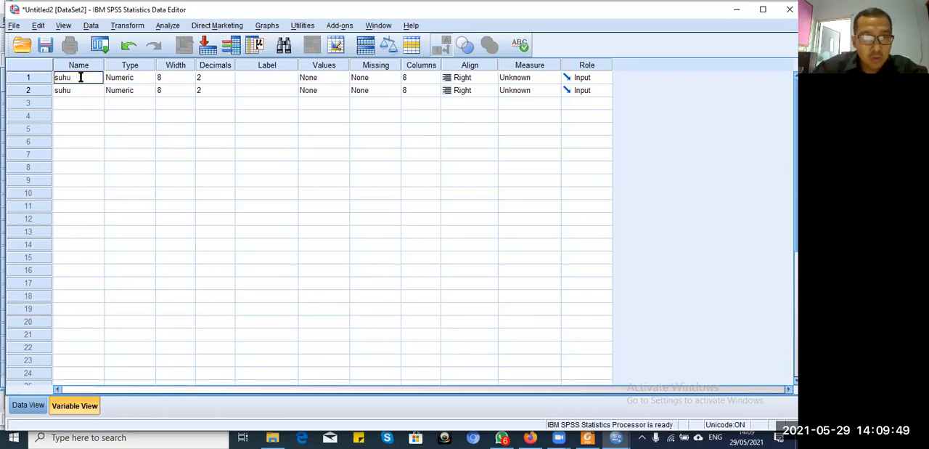
pyautogui.write('uAwal')
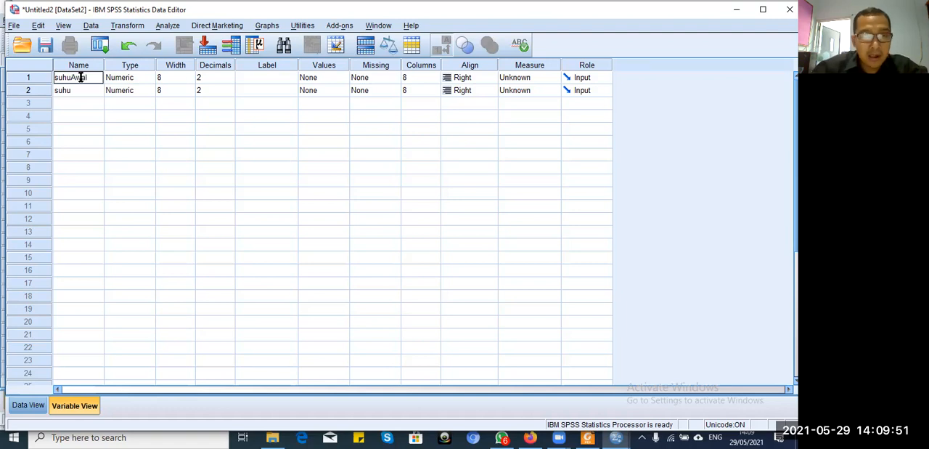
pyautogui.write('_a')
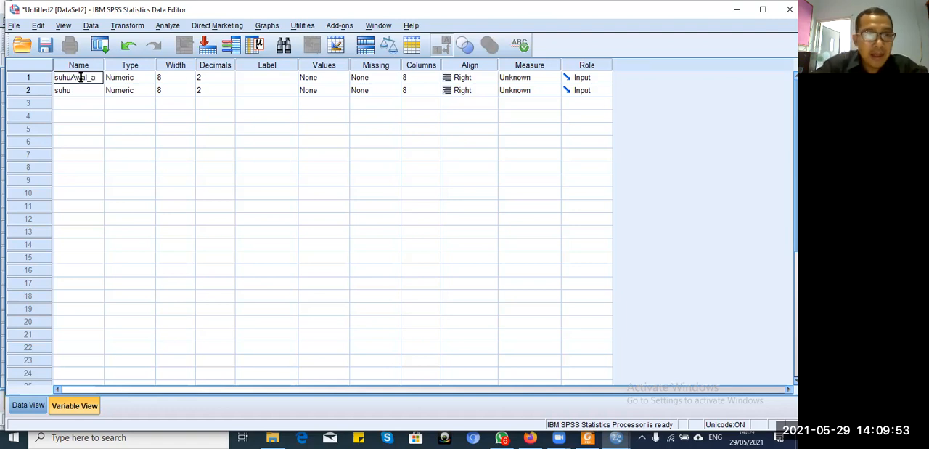
pyautogui.press('Return')
# Step: Rename the second variable to suhuAkhir_a
pyautogui.write('suhuAkhir')
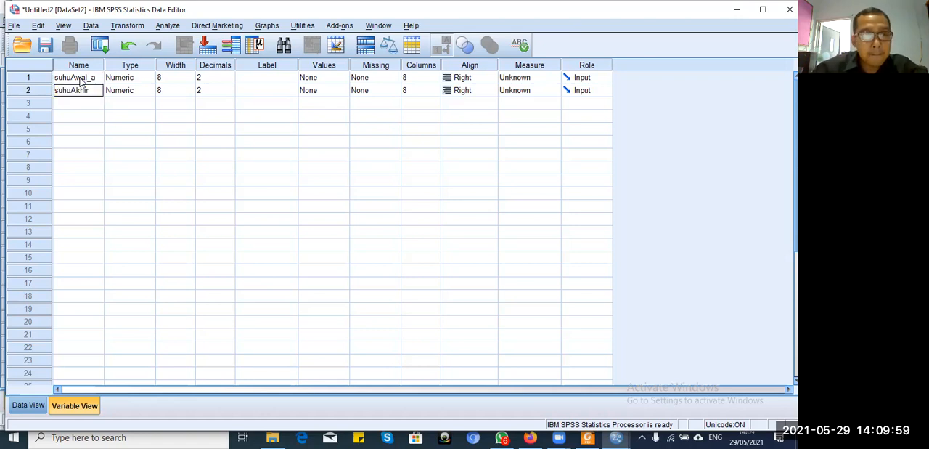
pyautogui.write('_a')
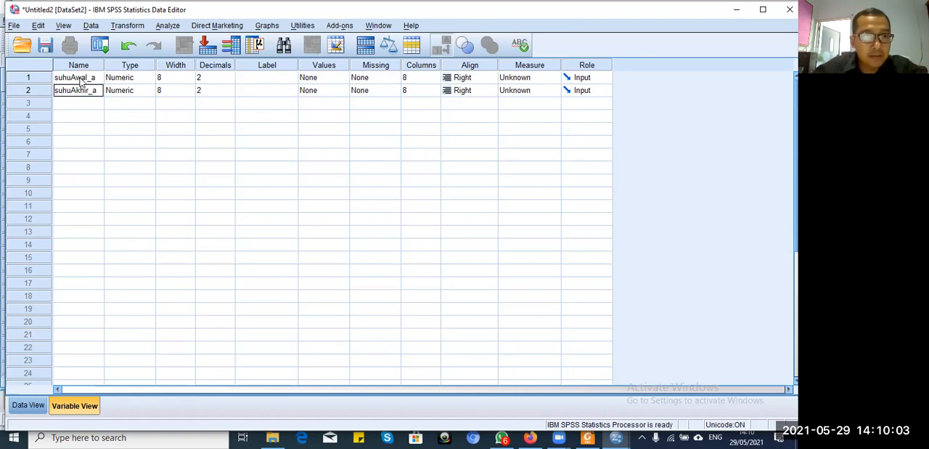
pyautogui.press('Return')
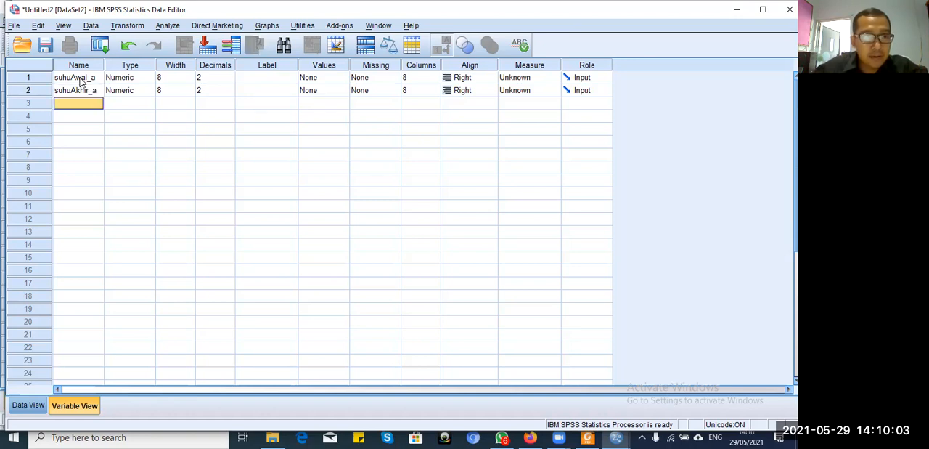
# Step: Add a third variable named penurunanA
pyautogui.write('penu')
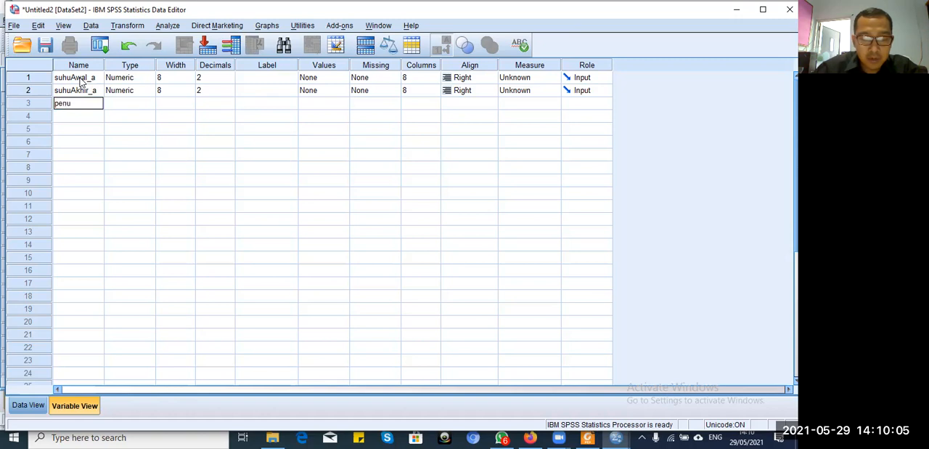
pyautogui.write('runa')
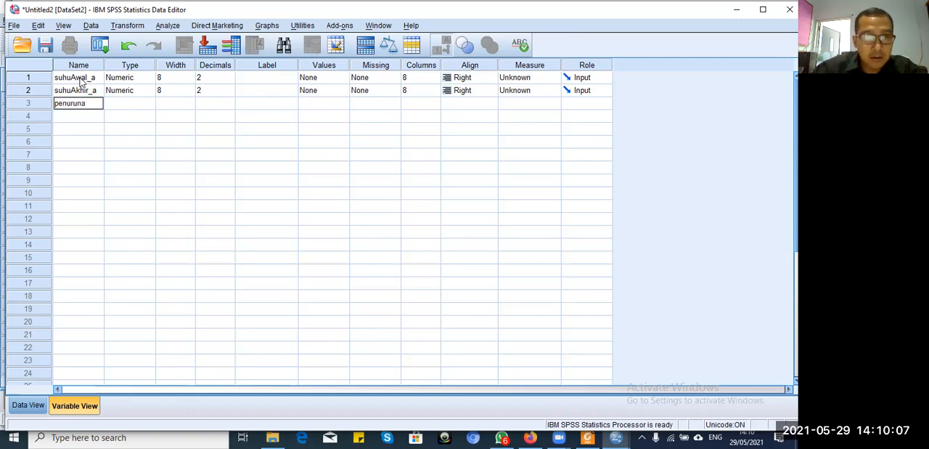
pyautogui.write('nA')
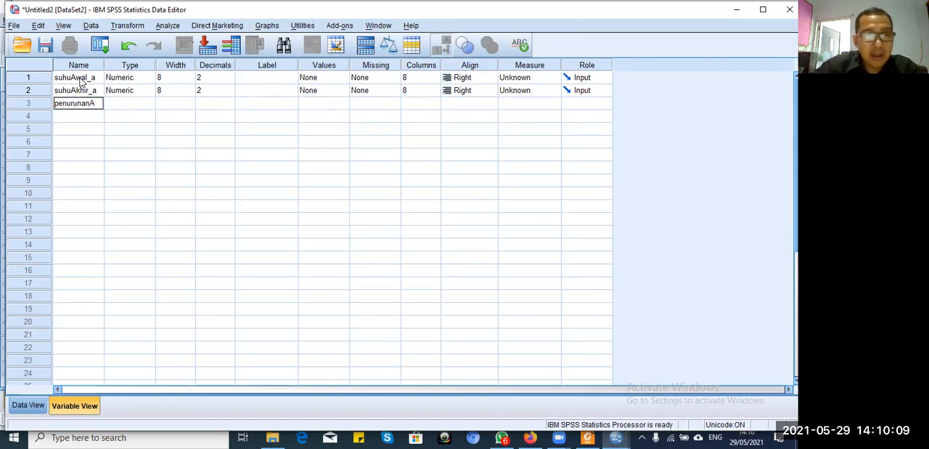
pyautogui.press('Return')
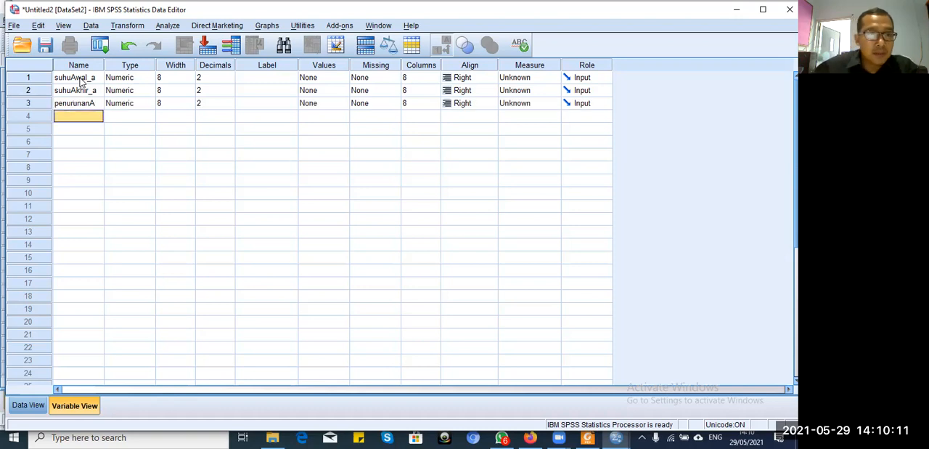
# Step: Add a fourth variable named suhuAwal_b for the second group's initial temperature
pyautogui.write('suhu')
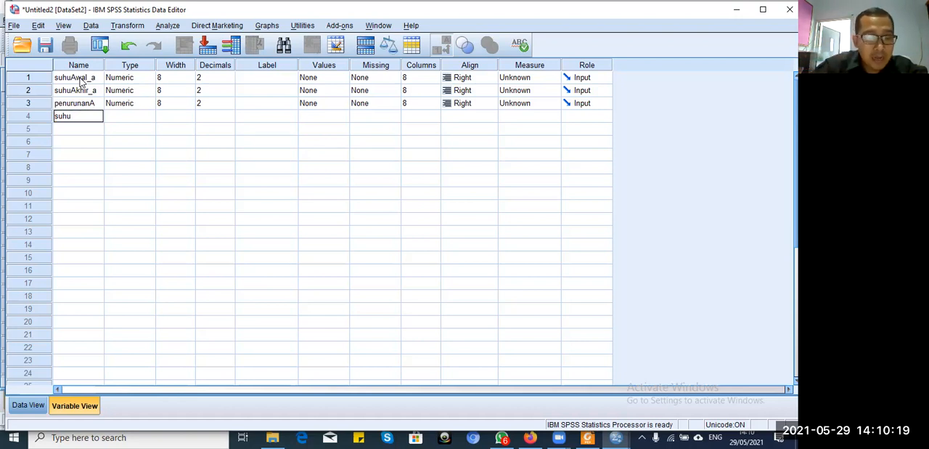
pyautogui.write('Awal_b')
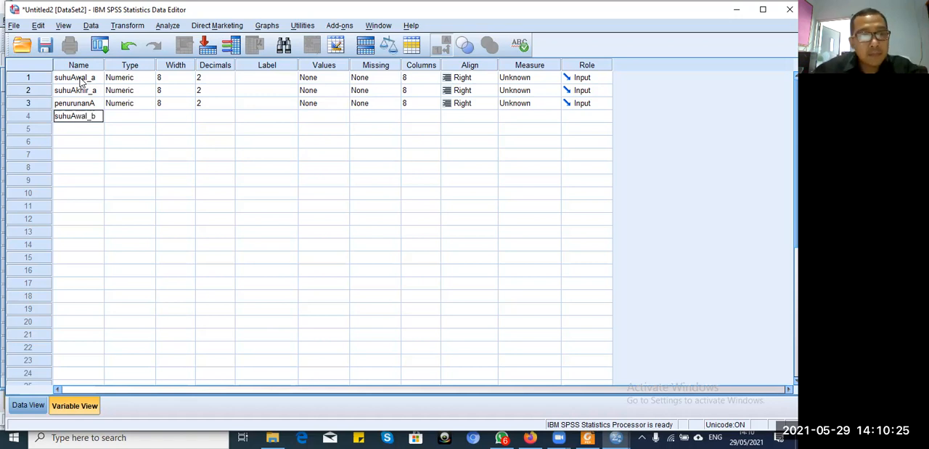
pyautogui.press('Return')
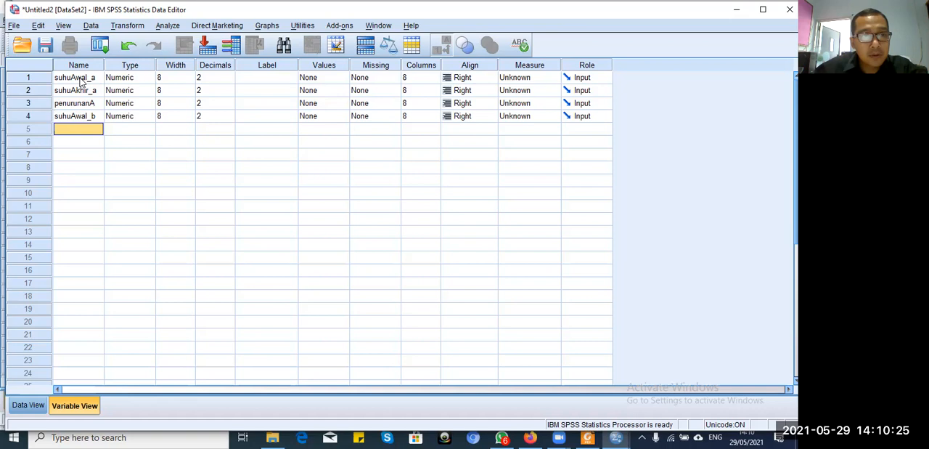
# Step: Add a fifth variable named shuhuAkhir_b for the second group's final temperature
pyautogui.write('shuhu')
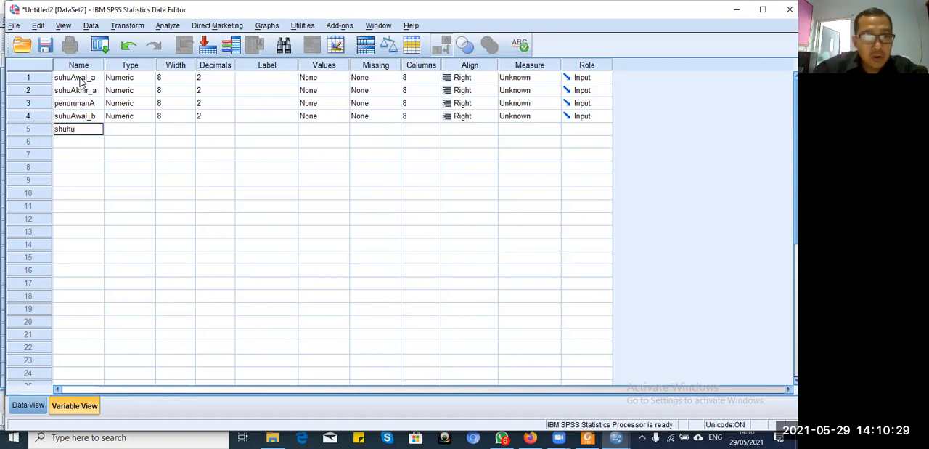
pyautogui.write('Akhir_')
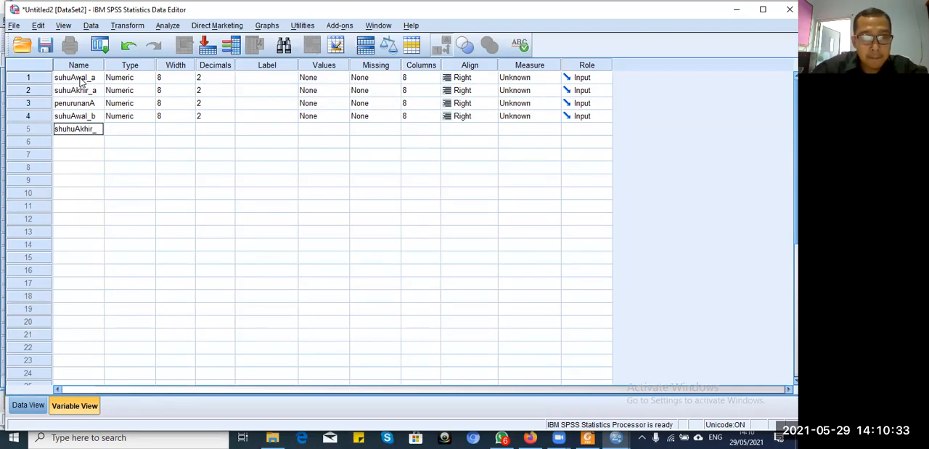
pyautogui.write('b')
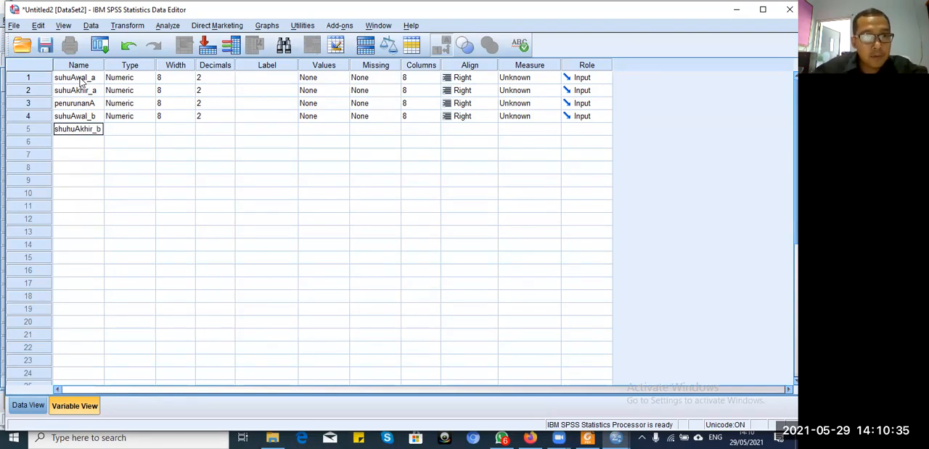
pyautogui.press('Return')
# Step: Add a sixth variable named Penurunan_b for the second group's temperature decrease
pyautogui.write('penurunan')
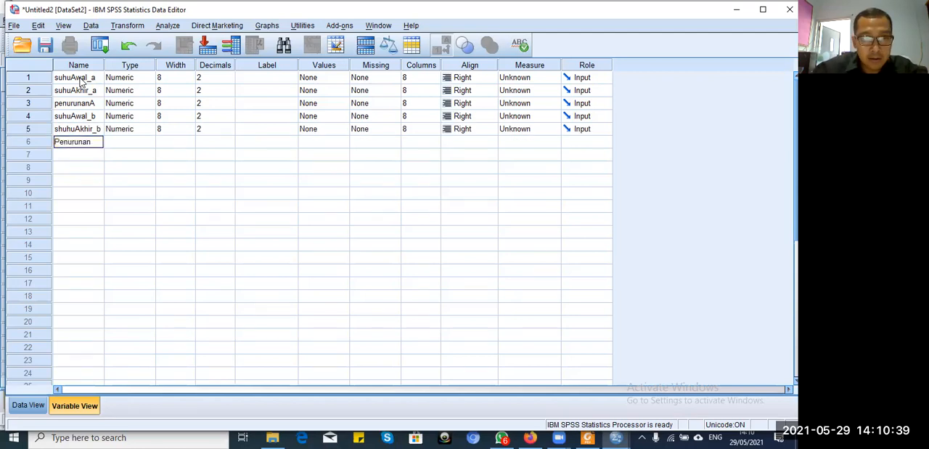
pyautogui.write('b')
pyautogui.press('Return')
pyautogui.press('Up')
pyautogui.press('Up')
pyautogui.press('Up')
pyautogui.press('Up')
pyautogui.press('Up')
pyautogui.press('Up')
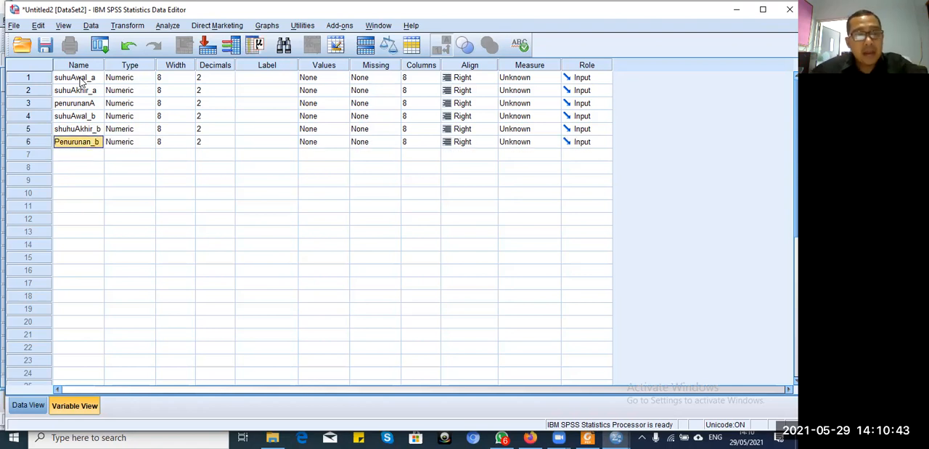
pyautogui.press('Down')
pyautogui.press('Down')
pyautogui.press('Down')
pyautogui.press('Down')
pyautogui.press('Down')
pyautogui.press('Down')
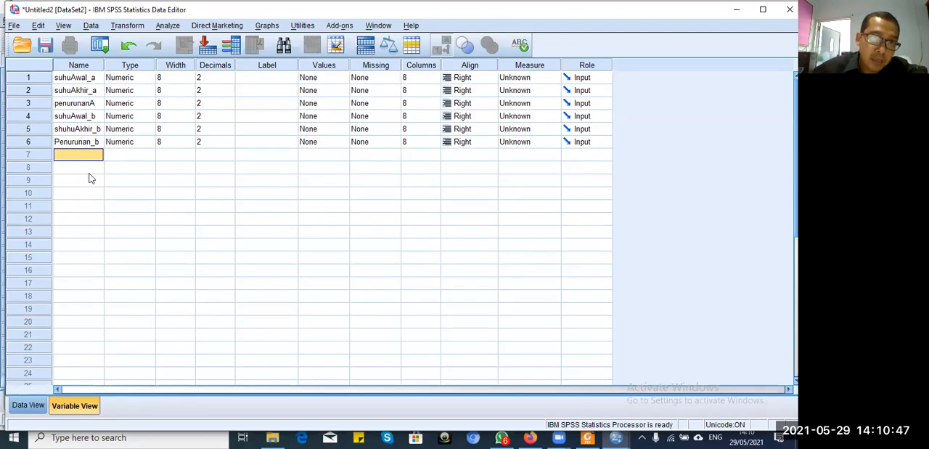
# Step: Set the decimals to 0 for suhuAwal_a and suhuAkhir_a, and to 1 for penurunanA
pyautogui.click(230, 78)
pyautogui.click(230, 80)
pyautogui.click(229, 80)
pyautogui.click(231, 92)
pyautogui.click(231, 93)
pyautogui.click(231, 93)
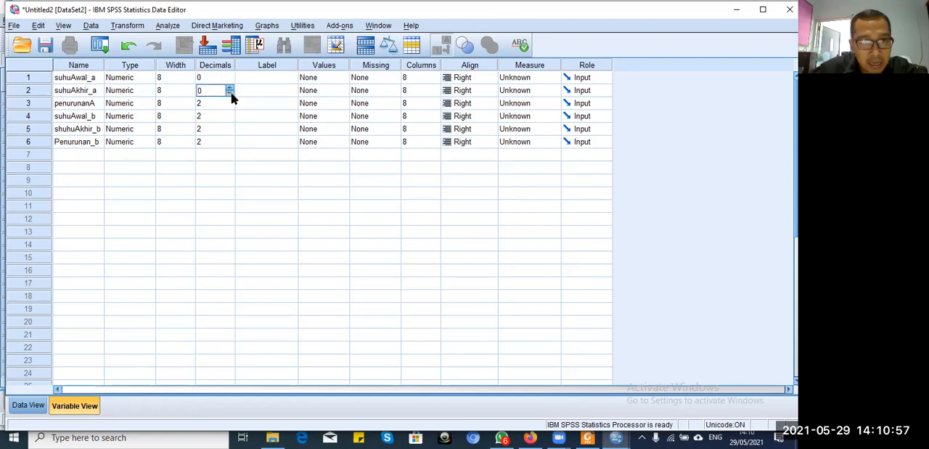
pyautogui.click(231, 106)
pyautogui.click(231, 106)
pyautogui.click(232, 106)
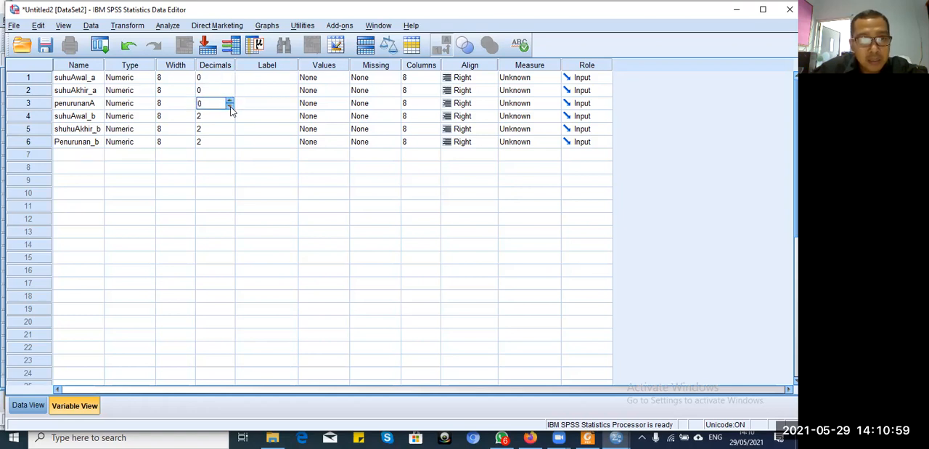
pyautogui.click(229, 101)
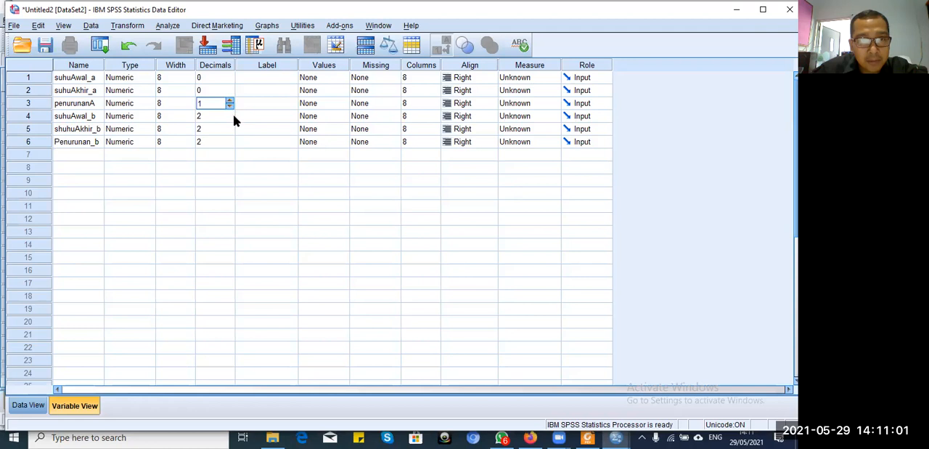
# Step: Set the decimals of suhuAwal_b, shuhuAkhir_b and Penurunan_b to 0
pyautogui.click(232, 118)
pyautogui.click(231, 119)
pyautogui.click(232, 119)
pyautogui.click(230, 130)
pyautogui.click(230, 132)
pyautogui.click(229, 132)
pyautogui.click(230, 143)
pyautogui.click(231, 143)
pyautogui.click(230, 143)
pyautogui.click(95, 263)
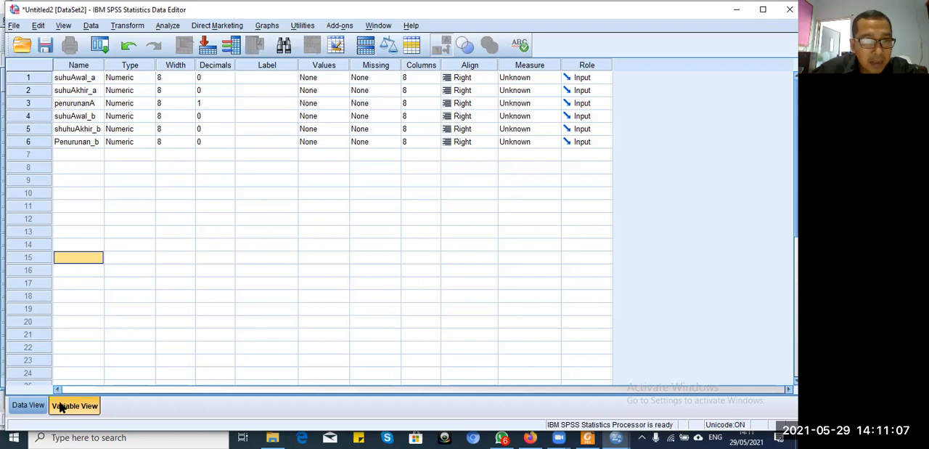
# Step: Switch to the data entry grid and select the first case of suhuAwal_a
pyautogui.click(27, 405)
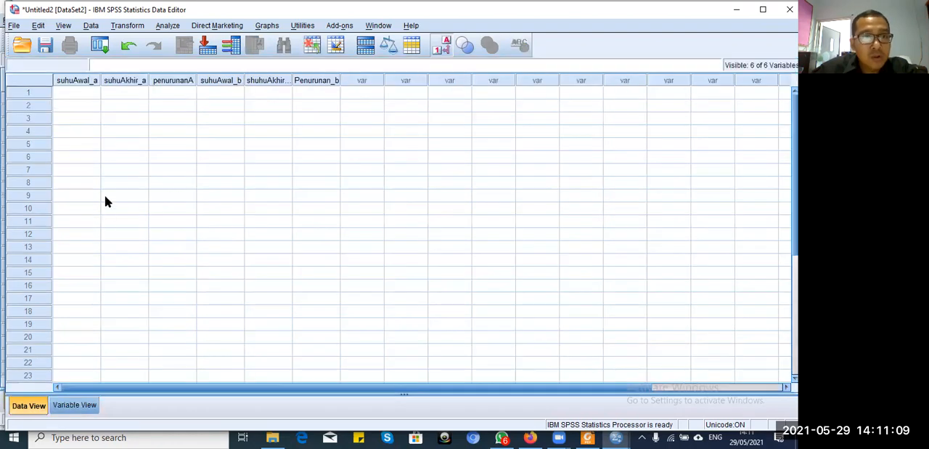
pyautogui.click(93, 93)
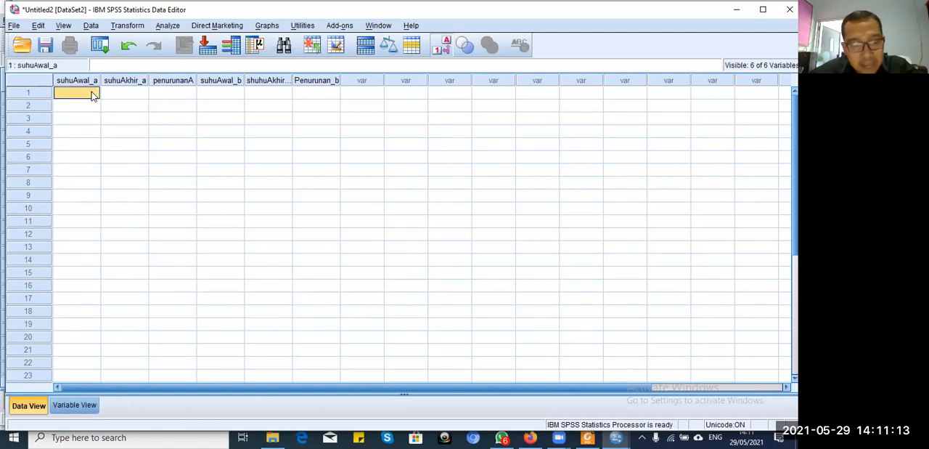
pyautogui.write('3')
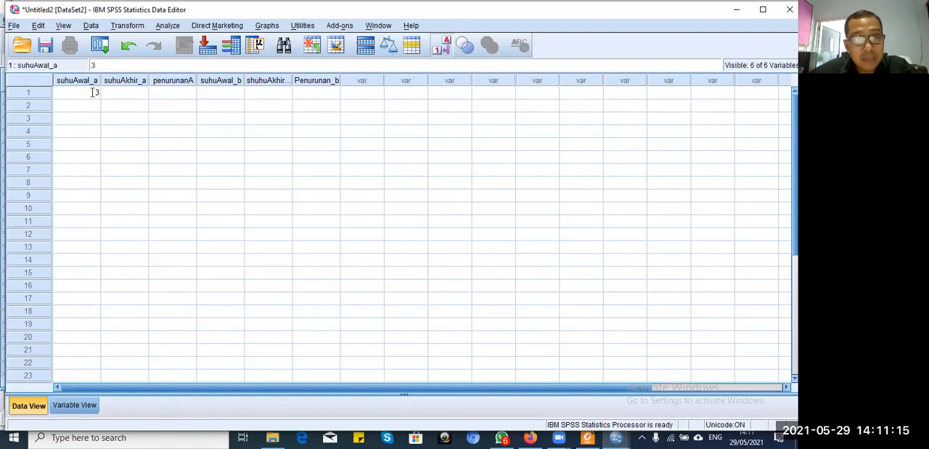
pyautogui.click(93, 93)
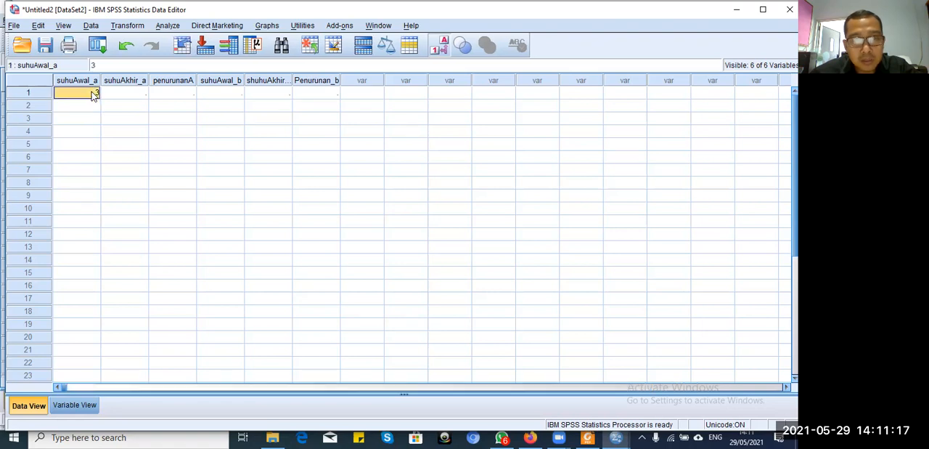
pyautogui.write('80')
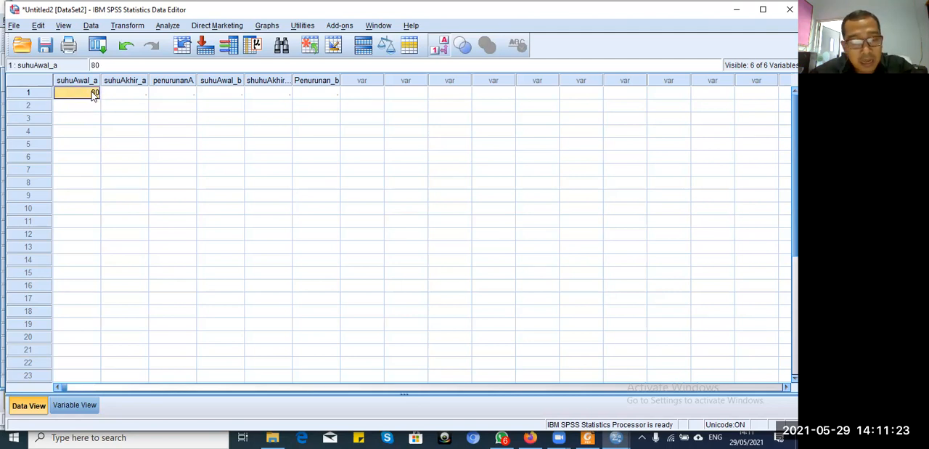
pyautogui.write('4')
# Step: Enter 4, 5, 6, 7, 8, 9, 9, 6, 7 and 10 as the suhuAwal_a values in rows 1 to 10
pyautogui.press('Return')
pyautogui.write('5')
pyautogui.press('Return')
pyautogui.write('6')
pyautogui.press('Return')
pyautogui.write('7')
pyautogui.press('Return')
pyautogui.write('8')
pyautogui.press('Return')
pyautogui.write('9')
pyautogui.press('Return')
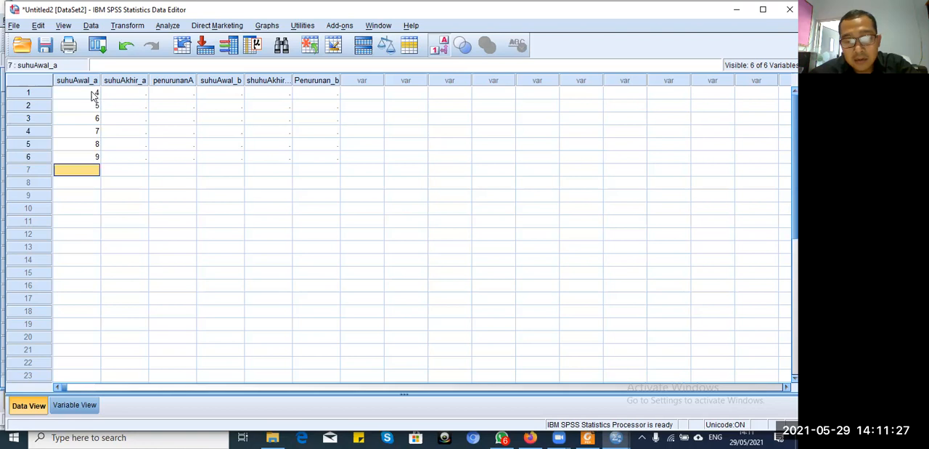
pyautogui.write('9')
pyautogui.press('Return')
pyautogui.write('6')
pyautogui.press('Return')
pyautogui.write('7')
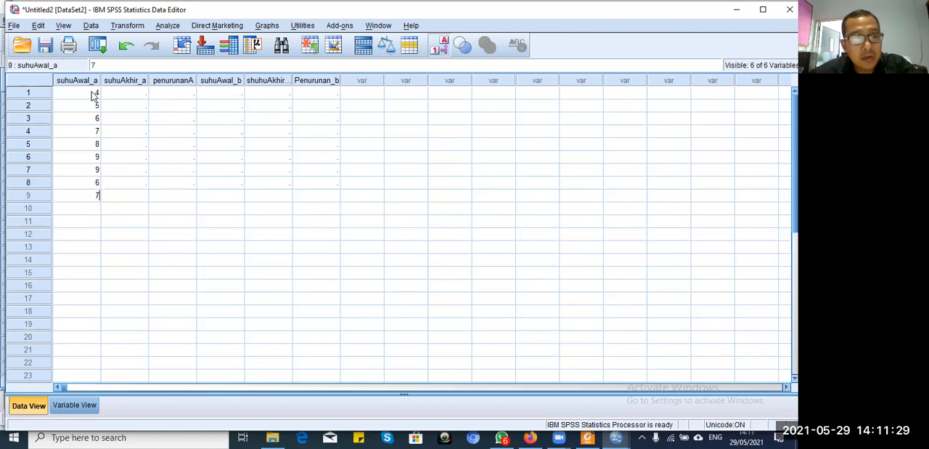
pyautogui.press('Return')
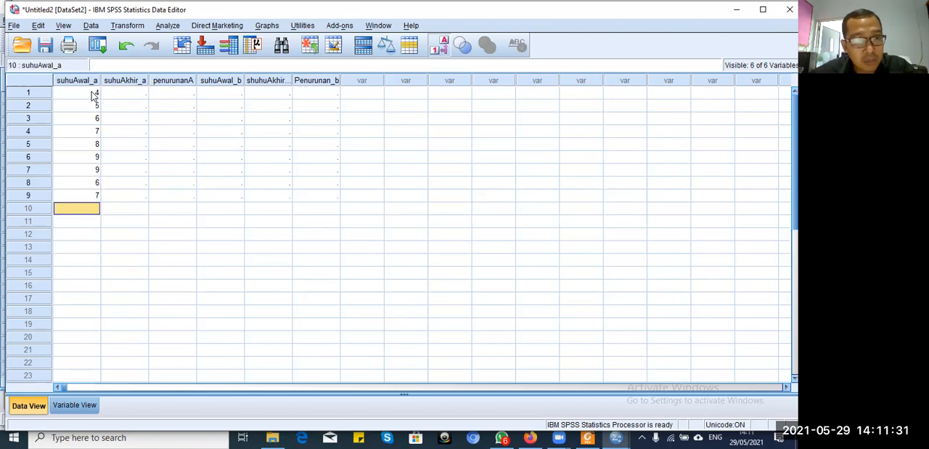
pyautogui.write('10')
pyautogui.press('Tab')
# Step: Enter 3, 4, 5, 6, 7, 8, 9, 10, 4 and 5 as the suhuAkhir_a values in rows 1 to 10
pyautogui.press('Up')
pyautogui.press('Up')
pyautogui.press('Up')
pyautogui.press('Up')
pyautogui.press('Up')
pyautogui.press('Up')
pyautogui.press('Up')
pyautogui.press('Up')
pyautogui.press('Up')
pyautogui.write('3')
pyautogui.press('Return')
pyautogui.write('4')
pyautogui.press('Return')
pyautogui.write('5')
pyautogui.press('Return')
pyautogui.write('6')
pyautogui.press('Return')
pyautogui.write('7')
pyautogui.press('Return')
pyautogui.write('8')
pyautogui.press('Return')
pyautogui.write('9')
pyautogui.press('Return')
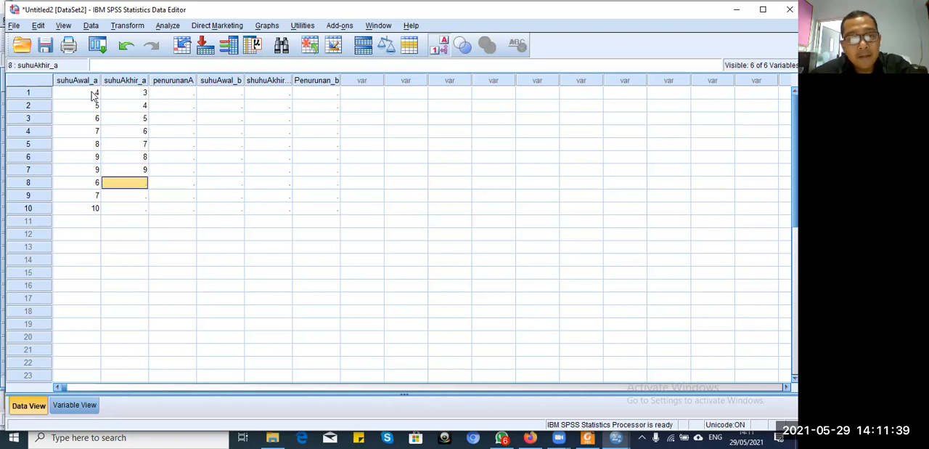
pyautogui.write('10')
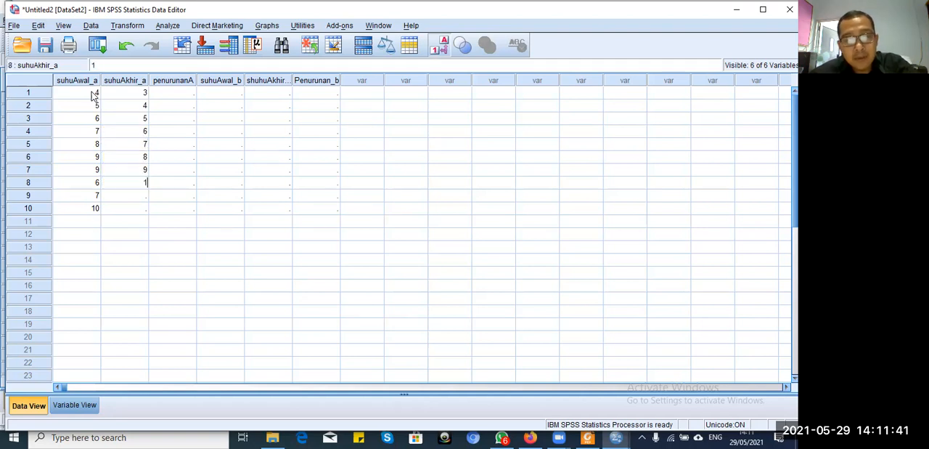
pyautogui.press('Return')
pyautogui.write('4')
pyautogui.press('Return')
pyautogui.write('5')
pyautogui.press('Tab')
# Step: Enter 2, 3, 3, 4, 5, 6, 7, 9, 9 and 8 as the penurunanA values in rows 1 to 10
pyautogui.press('Up')
pyautogui.press('Up')
pyautogui.press('Up')
pyautogui.press('Up')
pyautogui.press('Up')
pyautogui.press('Up')
pyautogui.press('Up')
pyautogui.press('Up')
pyautogui.press('Up')
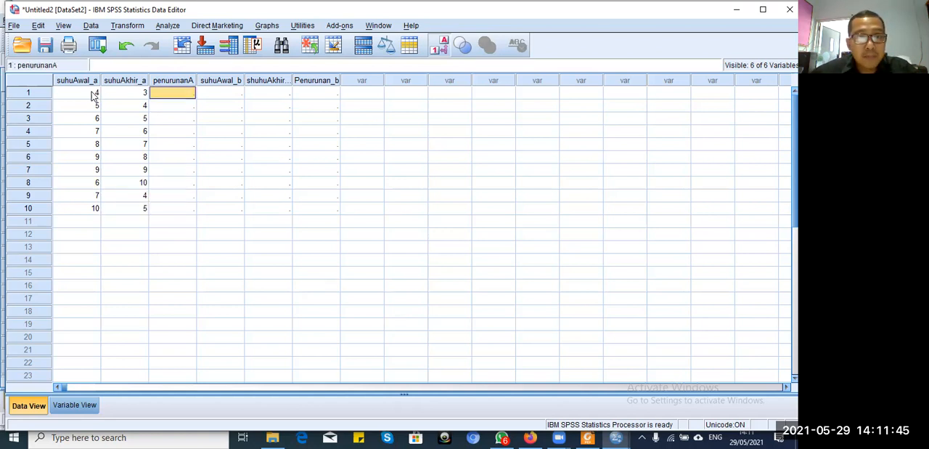
pyautogui.write('2')
pyautogui.press('Return')
pyautogui.write('3')
pyautogui.press('Return')
pyautogui.write('3')
pyautogui.press('Return')
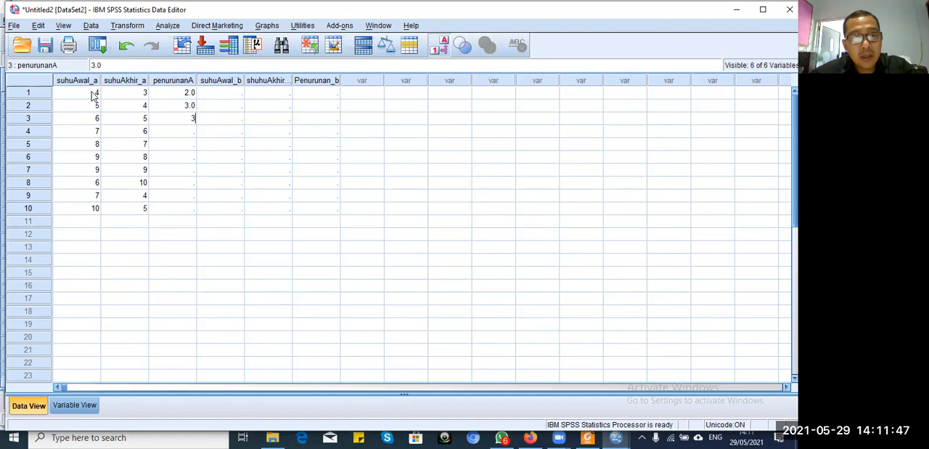
pyautogui.write('4')
pyautogui.press('Return')
pyautogui.write('5')
pyautogui.press('Return')
pyautogui.write('6')
pyautogui.press('Return')
pyautogui.write('7')
pyautogui.press('Return')
pyautogui.write('9')
pyautogui.press('Return')
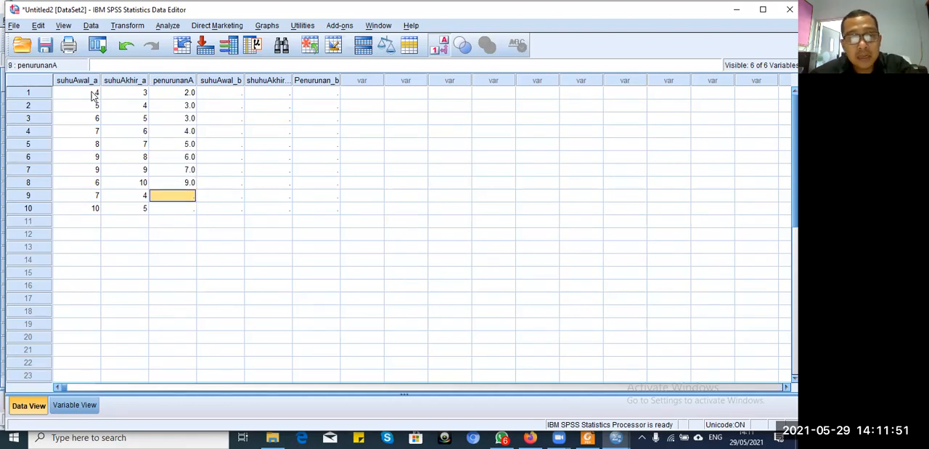
pyautogui.write('9')
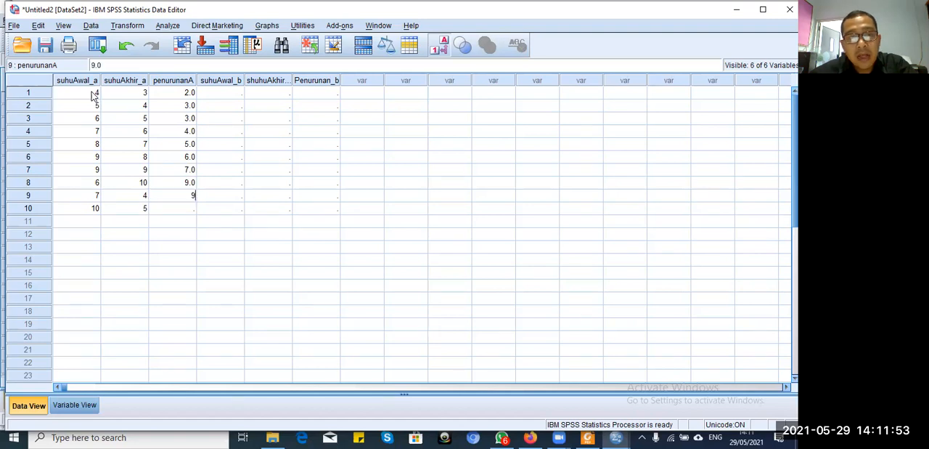
pyautogui.press('Return')
pyautogui.write('8')
pyautogui.press('Tab')
# Step: Fill suhuAwal_b with 2 in row 1, 3 in rows 2 to 9 and 4 in row 10
pyautogui.press('Up')
pyautogui.press('Up')
pyautogui.press('Up')
pyautogui.press('Up')
pyautogui.press('Up')
pyautogui.press('Up')
pyautogui.press('Up')
pyautogui.press('Up')
pyautogui.press('Up')
pyautogui.write('2')
pyautogui.press('Return')
pyautogui.write('3')
pyautogui.press('Return')
pyautogui.write('3')
pyautogui.press('Return')
pyautogui.write('33')
pyautogui.press('Return')
pyautogui.write('3')
pyautogui.press('Return')
pyautogui.write('3')
# Step: Enter 4, 5, 6, 7, 8, 9, 10, 3, 4 and 6 as the shuhuAkhir_b values in rows 1 to 10
pyautogui.press('Return')
pyautogui.write('3')
pyautogui.press('Return')
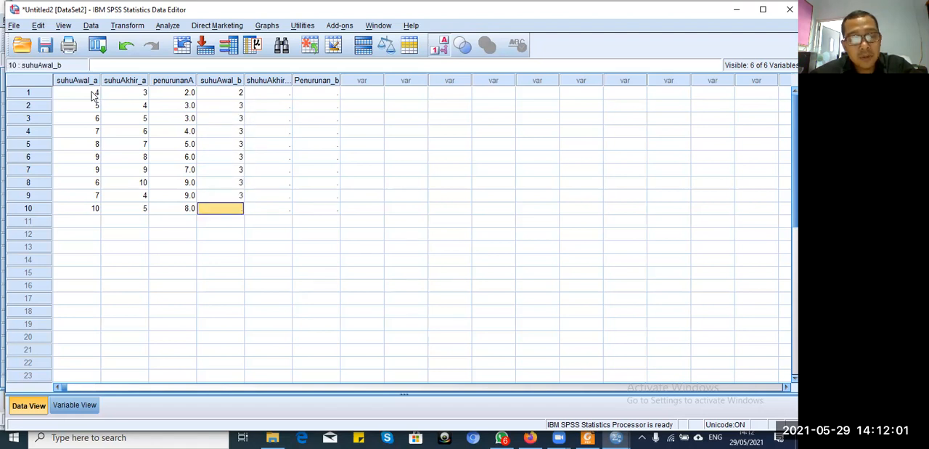
pyautogui.write('4')
pyautogui.press('Tab')
pyautogui.press('Up')
pyautogui.press('Up')
pyautogui.press('Up')
pyautogui.press('Up')
pyautogui.press('Up')
pyautogui.press('Up')
pyautogui.press('Up')
pyautogui.press('Up')
pyautogui.press('Up')
pyautogui.write('4')
pyautogui.press('Return')
pyautogui.write('5')
pyautogui.press('Return')
pyautogui.write('6')
pyautogui.press('Return')
pyautogui.write('7')
pyautogui.press('Return')
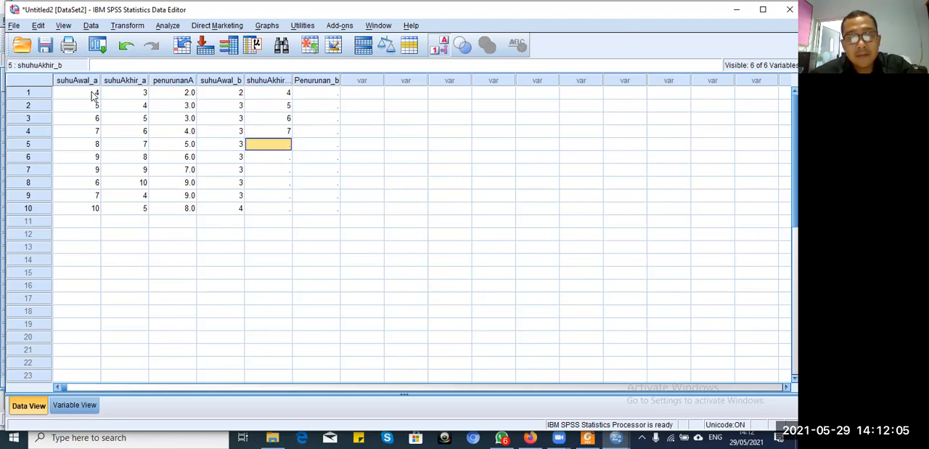
pyautogui.write('8')
pyautogui.press('Return')
pyautogui.write('9')
pyautogui.press('Return')
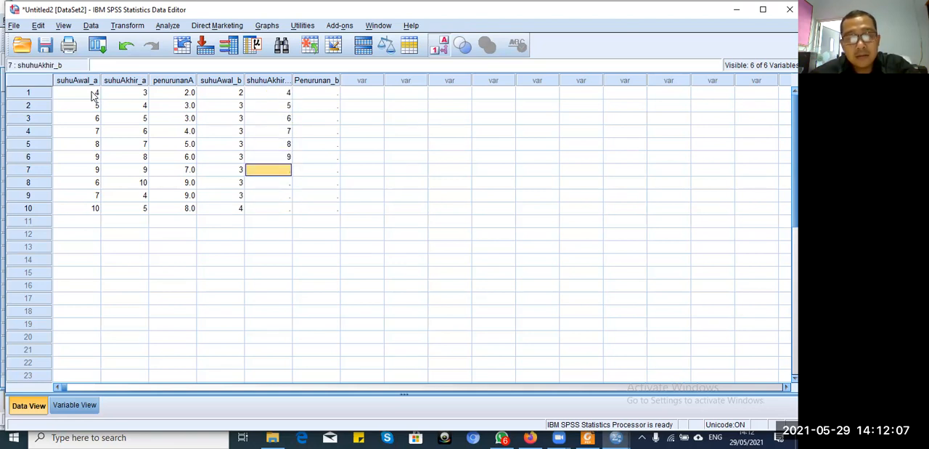
pyautogui.write('10')
pyautogui.press('Return')
pyautogui.write('3')
pyautogui.press('Return')
pyautogui.write('4')
# Step: Enter 4, 5, 6, 7, 8, 9, 10, 4, 5 and 6 as the Penurunan_b values in rows 1 to 10
pyautogui.press('Return')
pyautogui.write('6')
pyautogui.press('Tab')
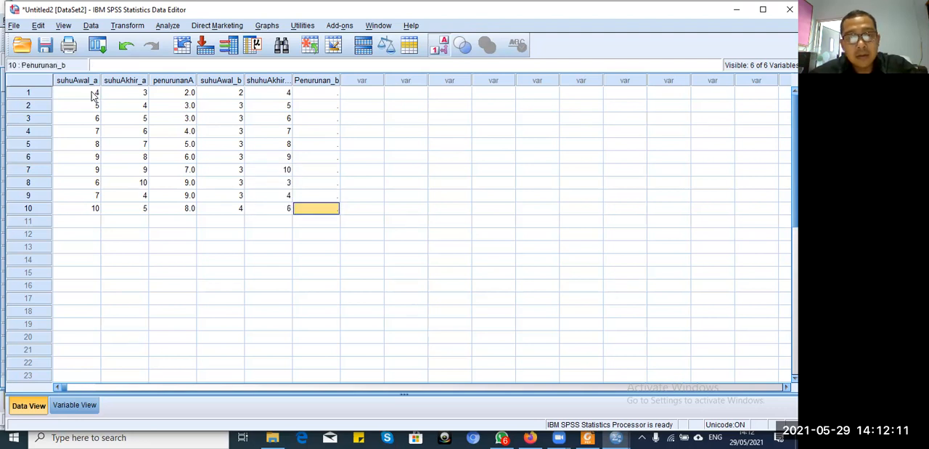
pyautogui.press('Up')
pyautogui.press('Up')
pyautogui.hotkey('ctrl', 'Up')
pyautogui.write('4')
pyautogui.press('Return')
pyautogui.write('5')
pyautogui.press('Return')
pyautogui.write('6')
pyautogui.press('Return')
pyautogui.write('7')
pyautogui.press('Return')
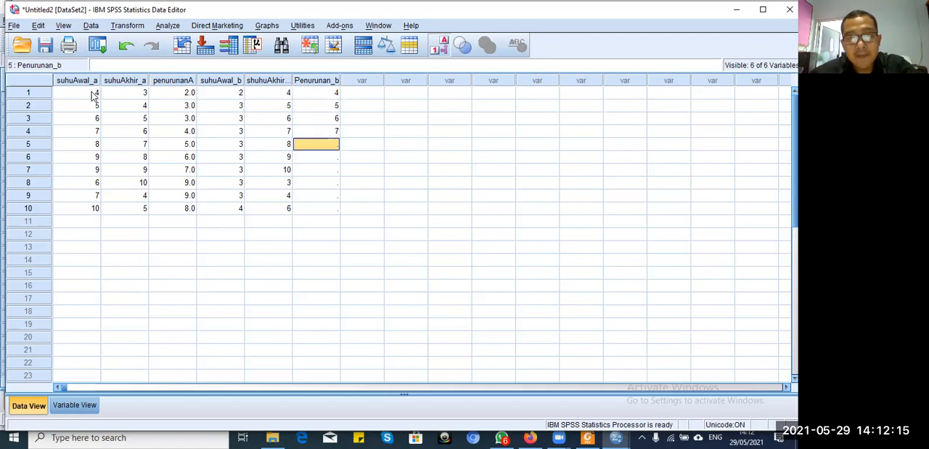
pyautogui.write('8')
pyautogui.press('Return')
pyautogui.write('9')
pyautogui.press('Return')
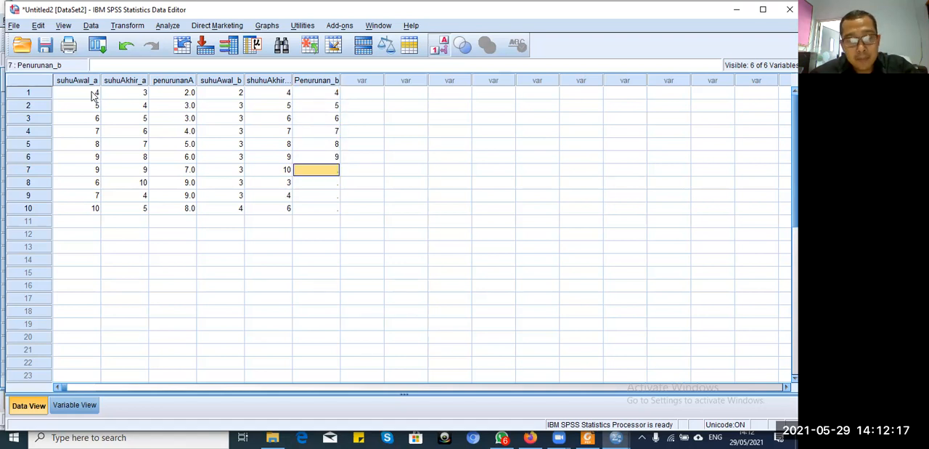
pyautogui.write('10')
pyautogui.press('Return')
pyautogui.write('4')
pyautogui.press('Return')
pyautogui.write('5')
pyautogui.press('Return')
pyautogui.write('6')
pyautogui.press('Return')
pyautogui.press('Up')
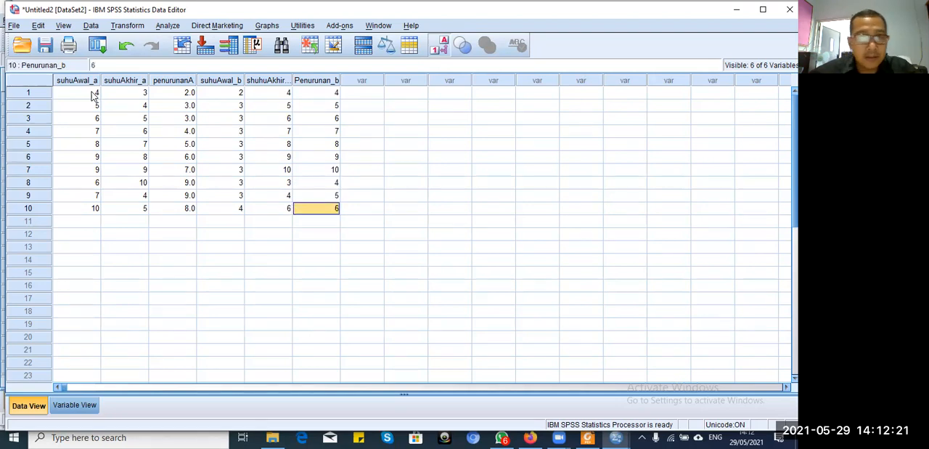
pyautogui.press('Up')
pyautogui.press('Up')
pyautogui.press('Up')
pyautogui.press('Up')
pyautogui.press('Up')
pyautogui.press('Up')
pyautogui.press('Up')
pyautogui.press('Up')
pyautogui.press('Up')
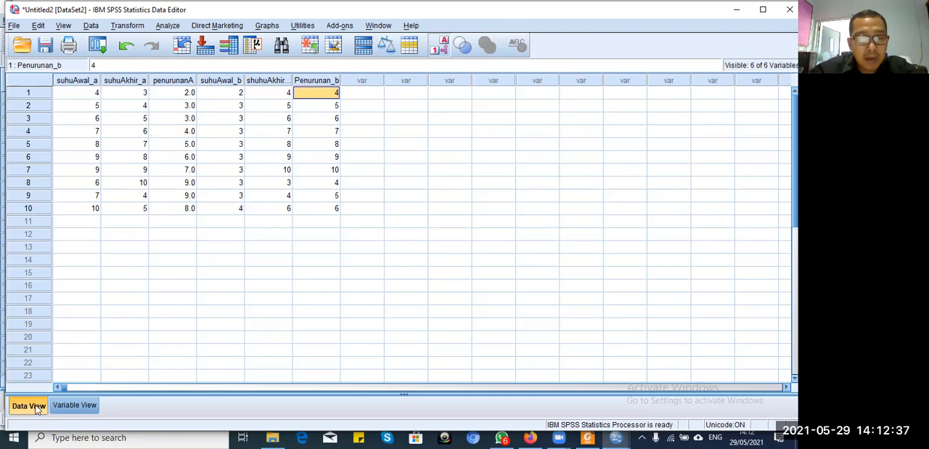
# Step: Find and start Word 2013, and create a new blank document
pyautogui.click(99, 437)
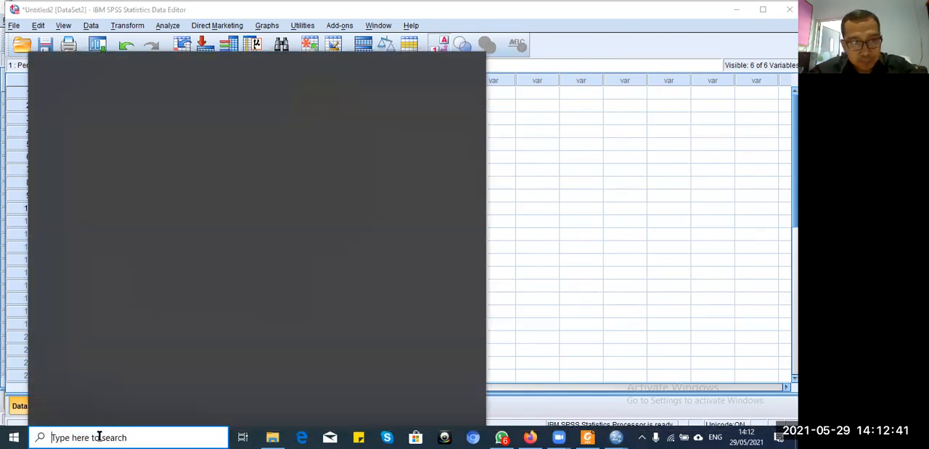
pyautogui.write('doc')
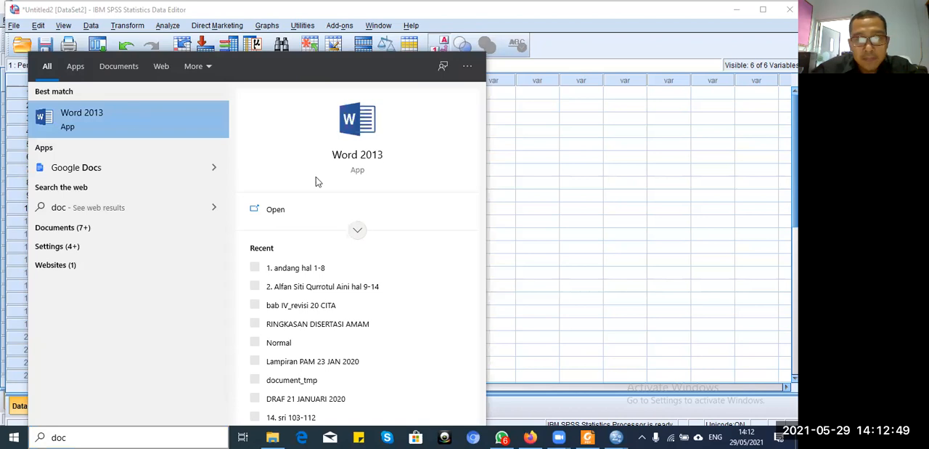
pyautogui.click(357, 129)
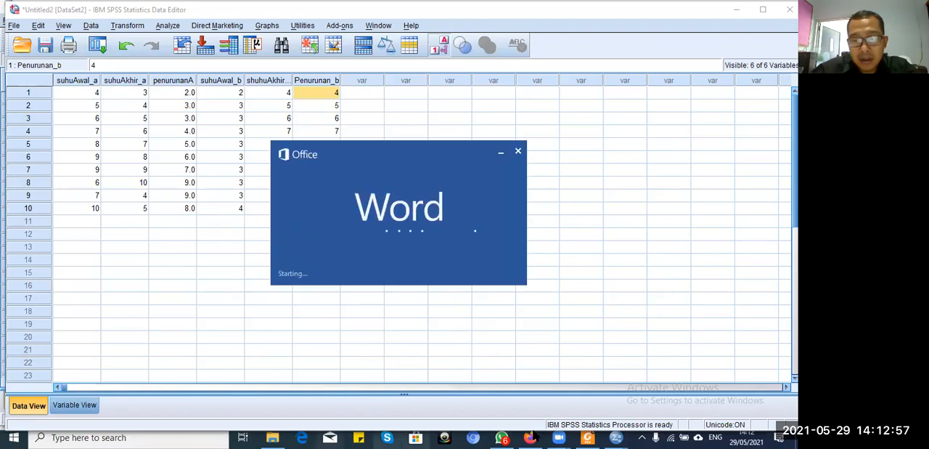
pyautogui.moveTo(539, 437)
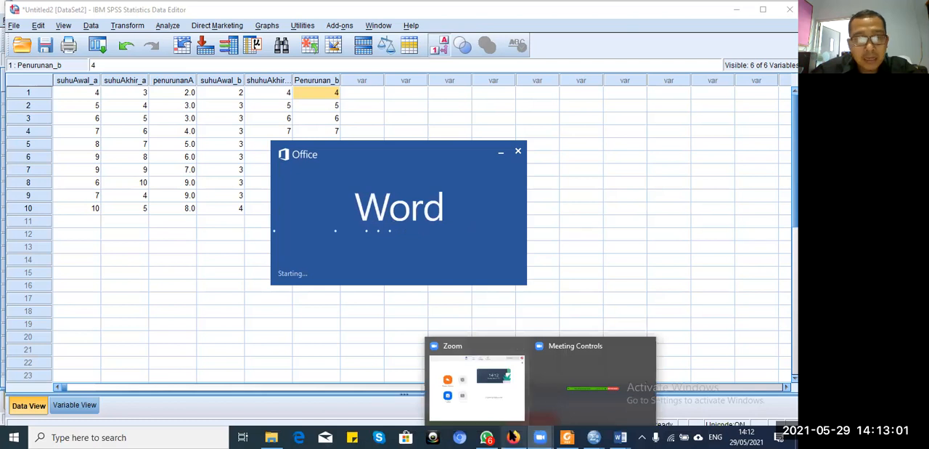
pyautogui.click(513, 437)
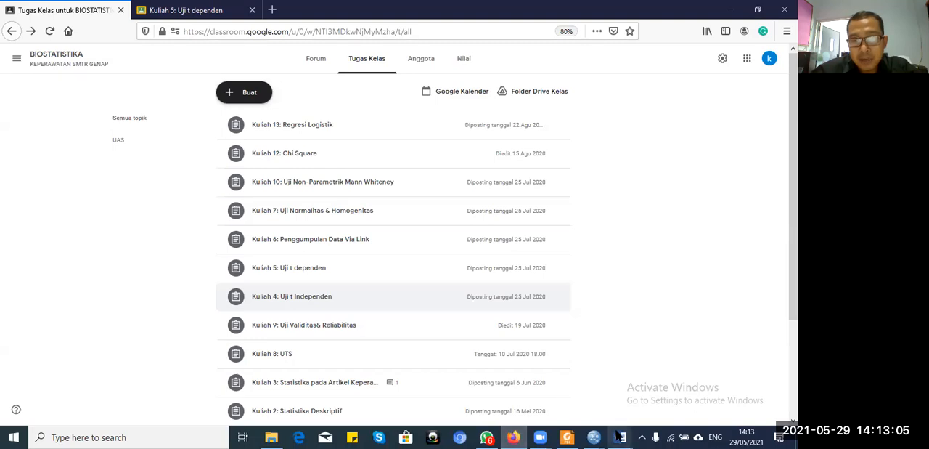
pyautogui.moveTo(597, 435)
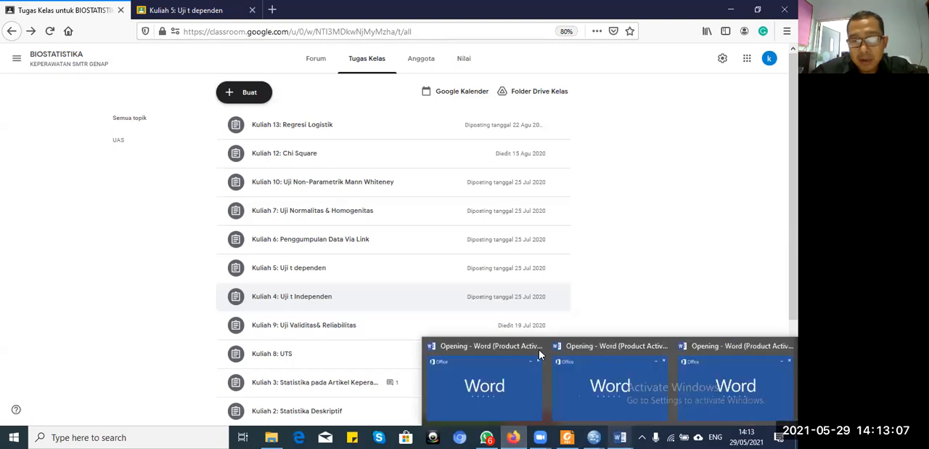
pyautogui.click(538, 349)
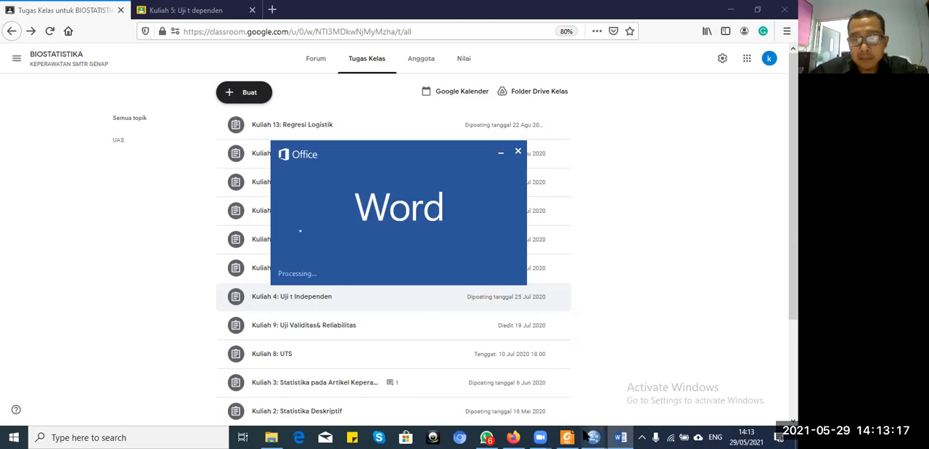
pyautogui.moveTo(579, 434)
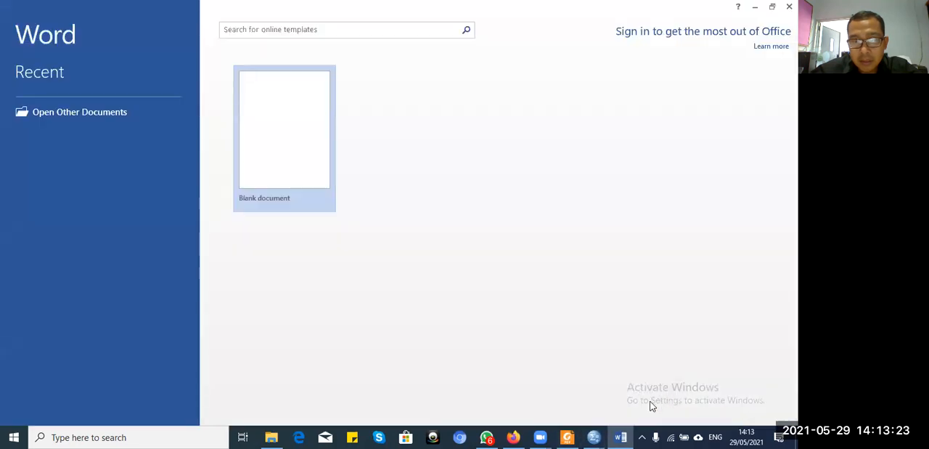
pyautogui.click(283, 150)
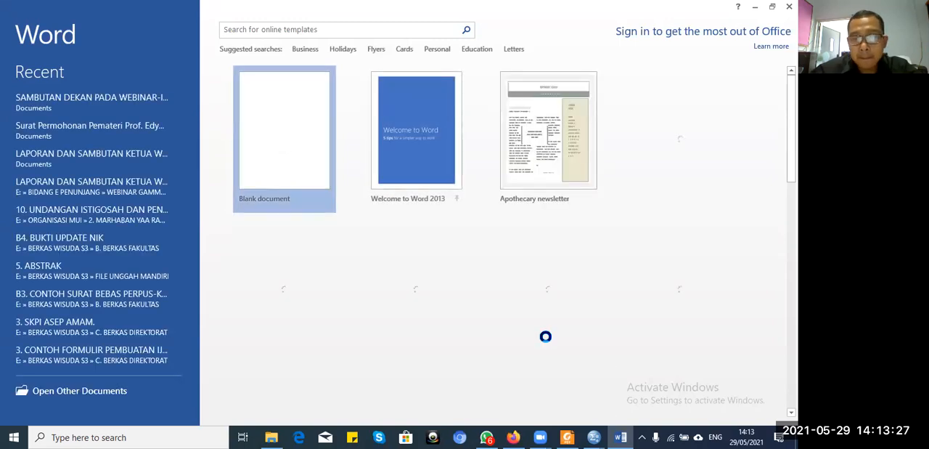
# Step: Review the Untitled2 dataset in SPSS, checking the Google Classroom task list in Firefox in between
pyautogui.moveTo(622, 431)
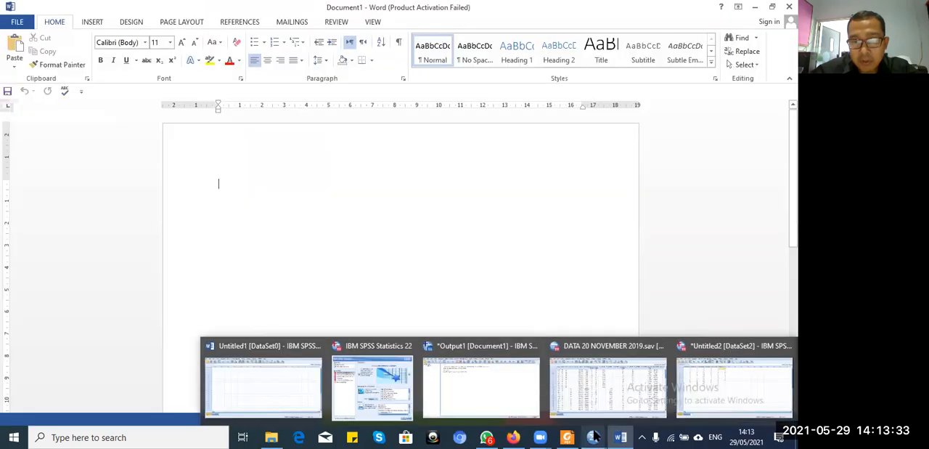
pyautogui.click(770, 356)
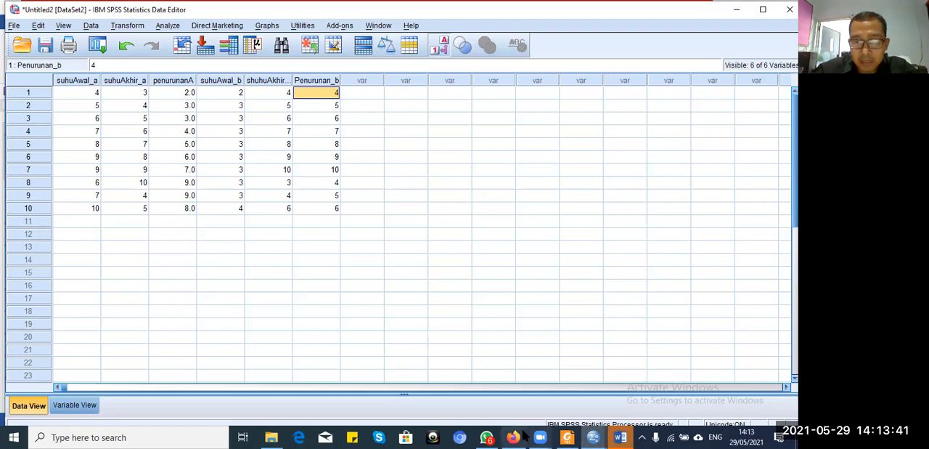
pyautogui.moveTo(513, 436)
pyautogui.click(518, 388)
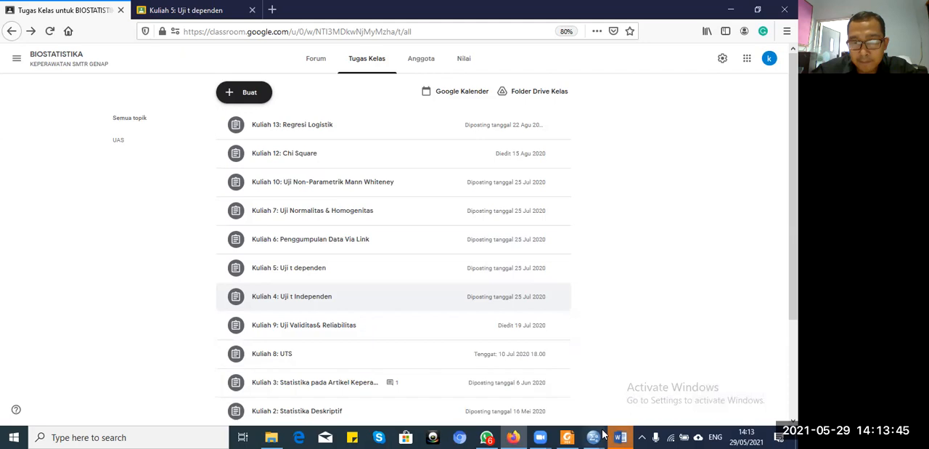
pyautogui.moveTo(603, 435)
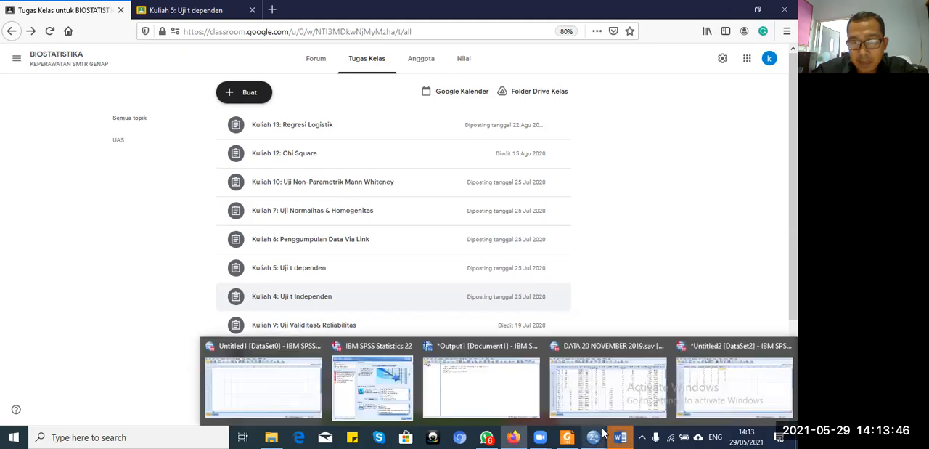
pyautogui.click(715, 384)
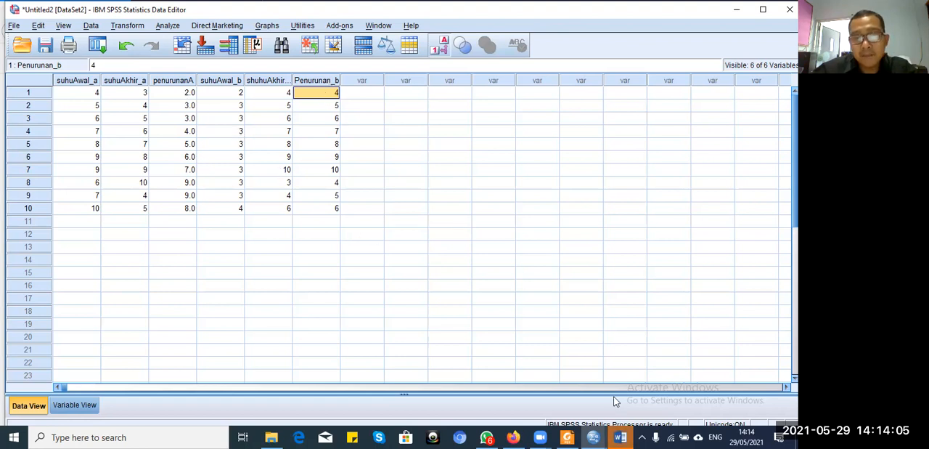
# Step: Switch to the blank Word document, dismiss the activation notice and write the heading "UJI T INDEPENDEN" on its own line
pyautogui.click(627, 436)
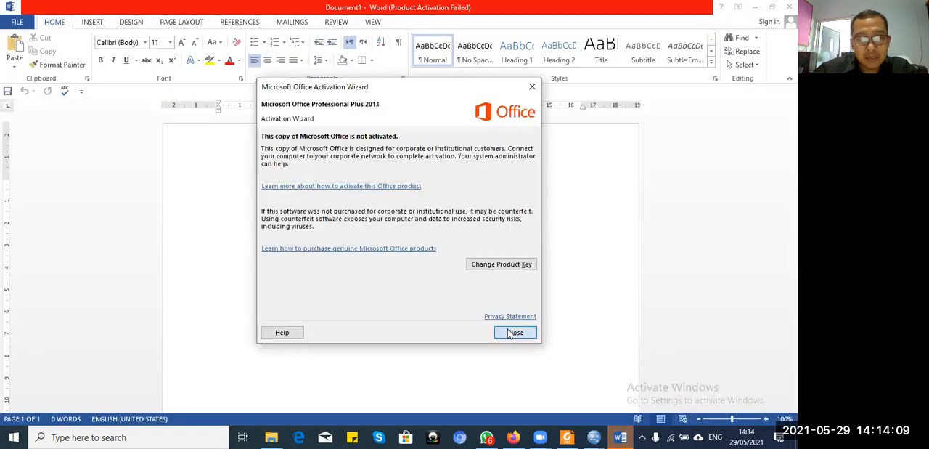
pyautogui.click(514, 332)
pyautogui.write('UJI')
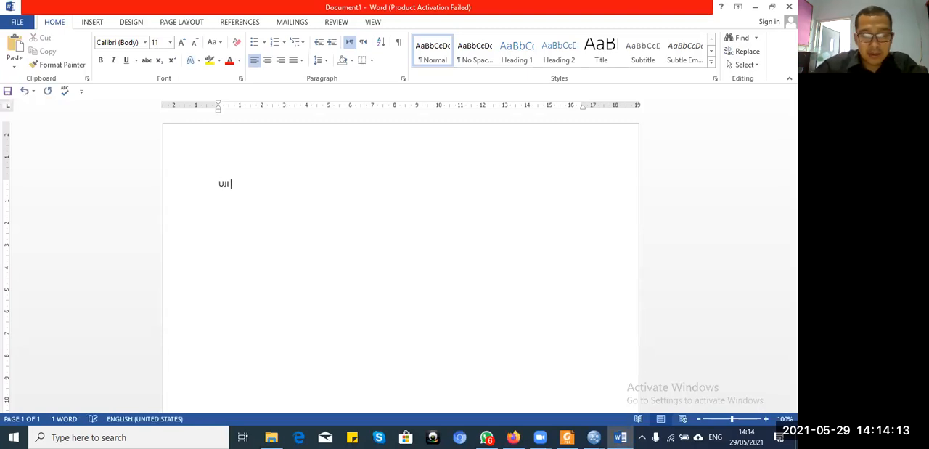
pyautogui.write(' T INDEPENDEN')
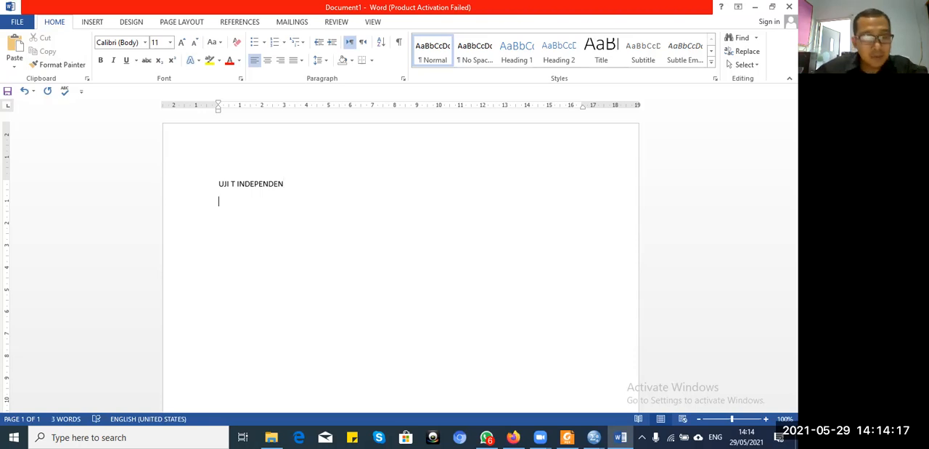
pyautogui.press('Return')
# Step: Write the line "Pastikan data sudah di uji normalitas dan homogenitas" below the heading
pyautogui.write('pastikan')
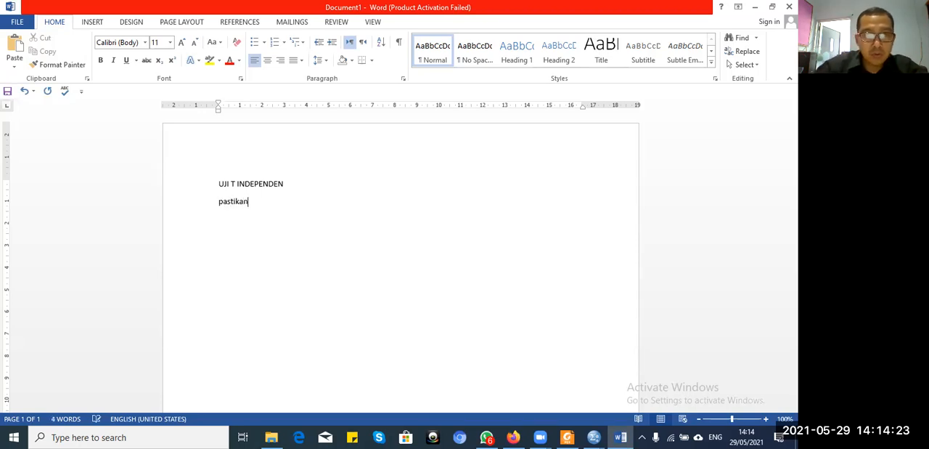
pyautogui.write(' data d')
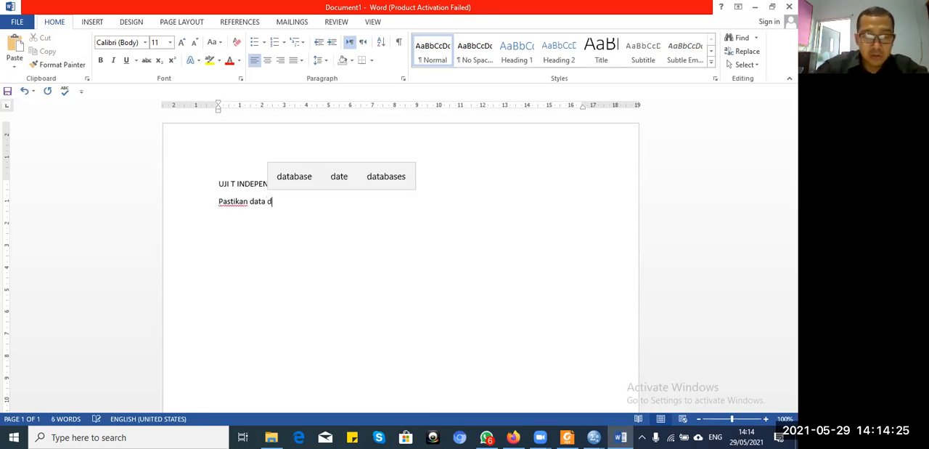
pyautogui.press('BackSpace')
pyautogui.write('s')
pyautogui.press('BackSpace')
pyautogui.press('BackSpace')
pyautogui.write('udah ')
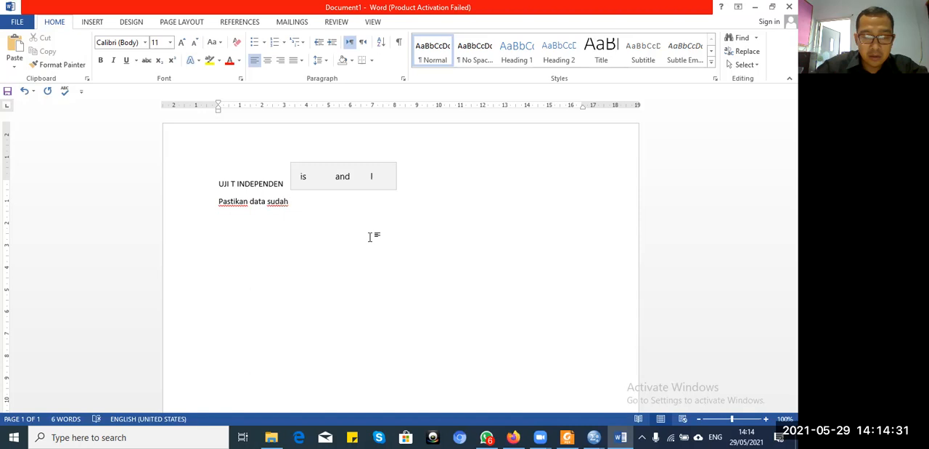
pyautogui.write('di')
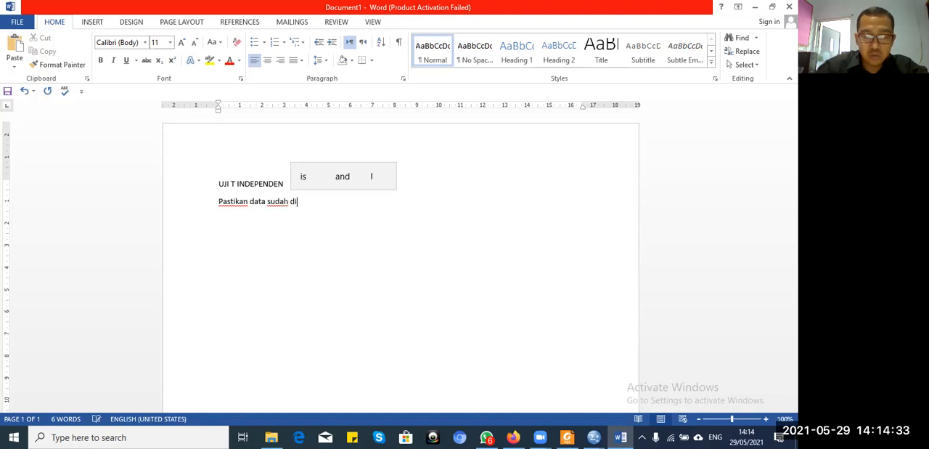
pyautogui.write(' uji normal')
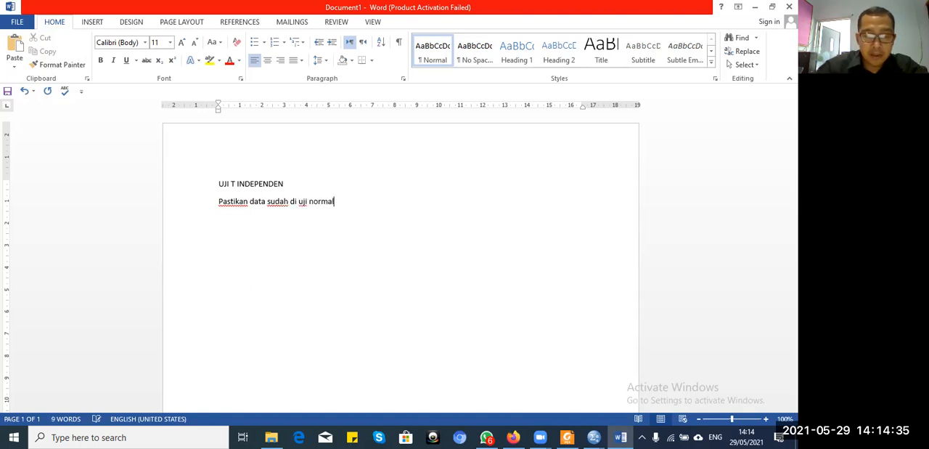
pyautogui.write('itas dan h')
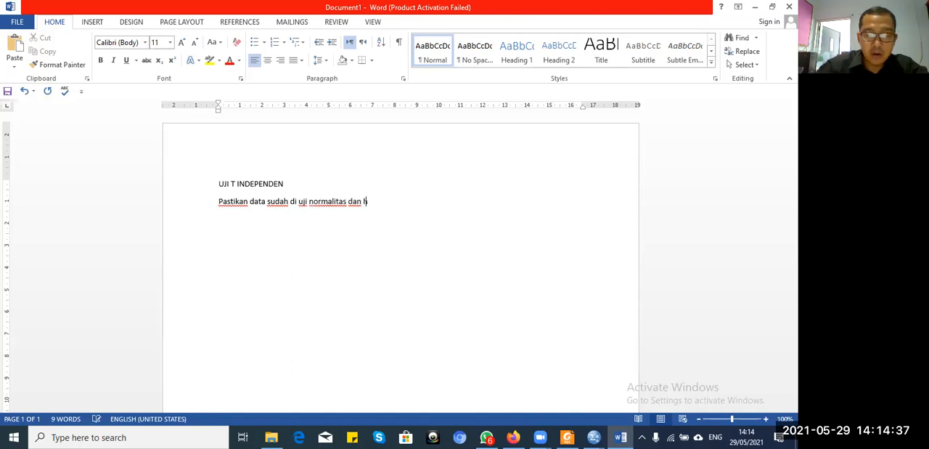
pyautogui.write('omogeno')
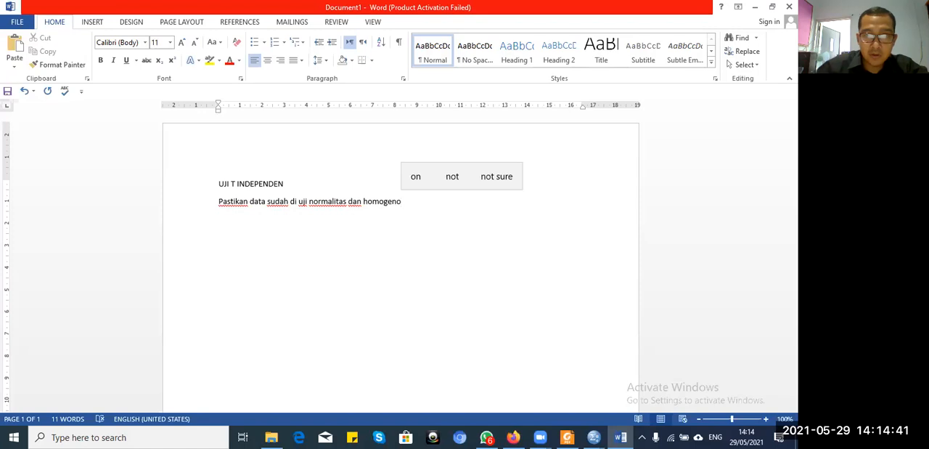
pyautogui.press('BackSpace')
pyautogui.write('itas')
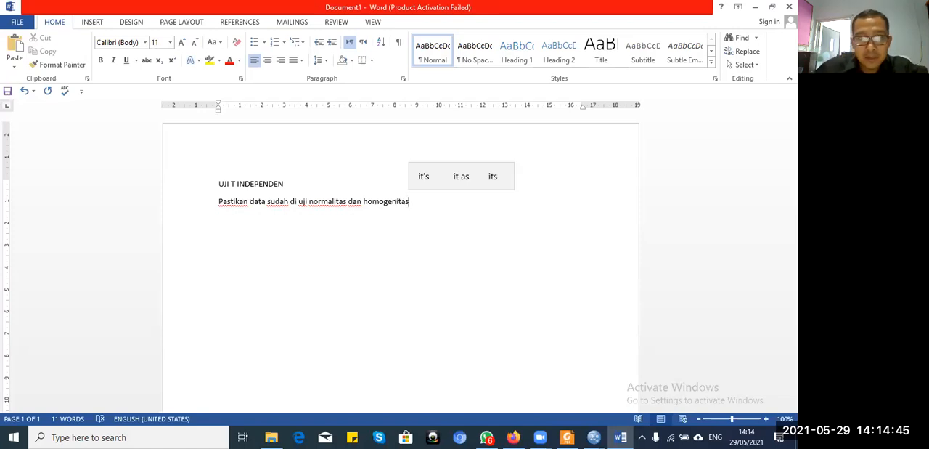
pyautogui.press('Return')
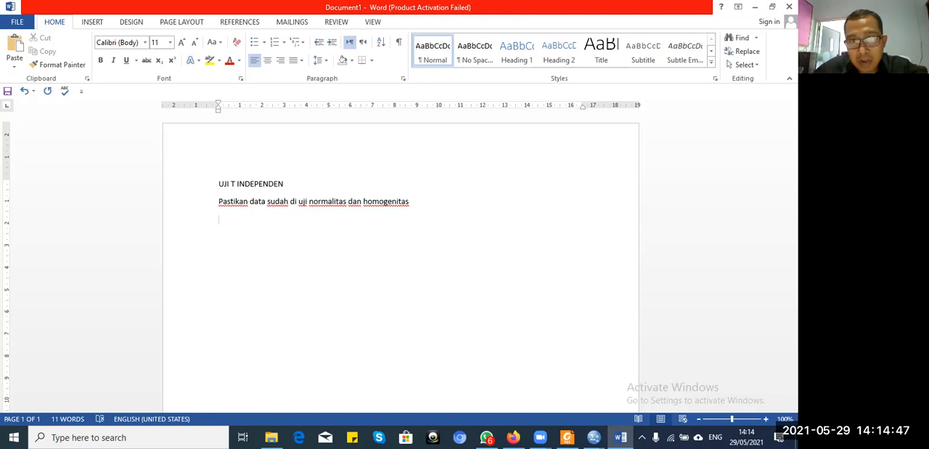
# Step: Add the assumption line "Asumsi bahwa data sudah normal dan homogeny" below the normality and homogeneity note
pyautogui.write('asumsi')
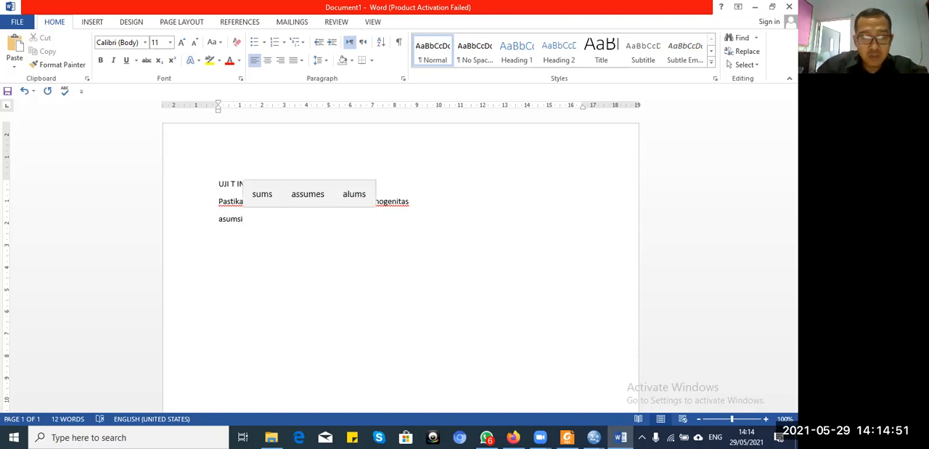
pyautogui.write(' bahwa data sudah normal dan homogeny')
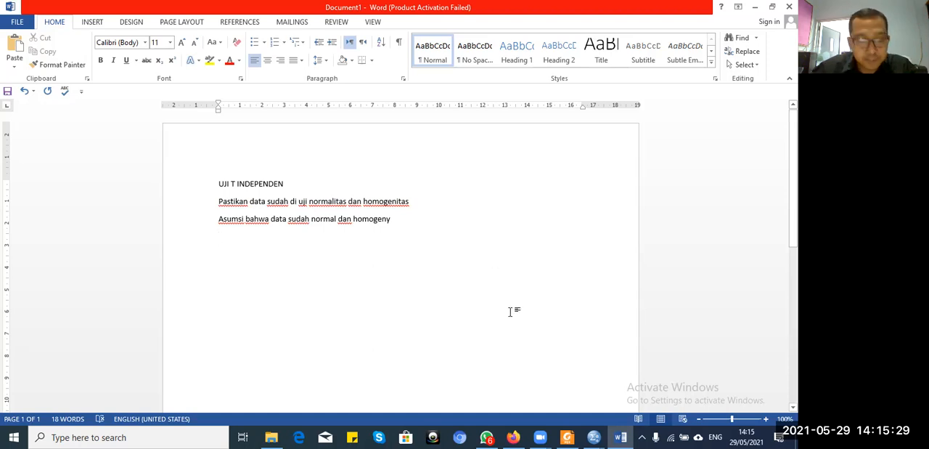
# Step: Start a numbered list below the assumption line with the wording "Apakah terdapat perbedaan suhu awal"
pyautogui.write('1. ')
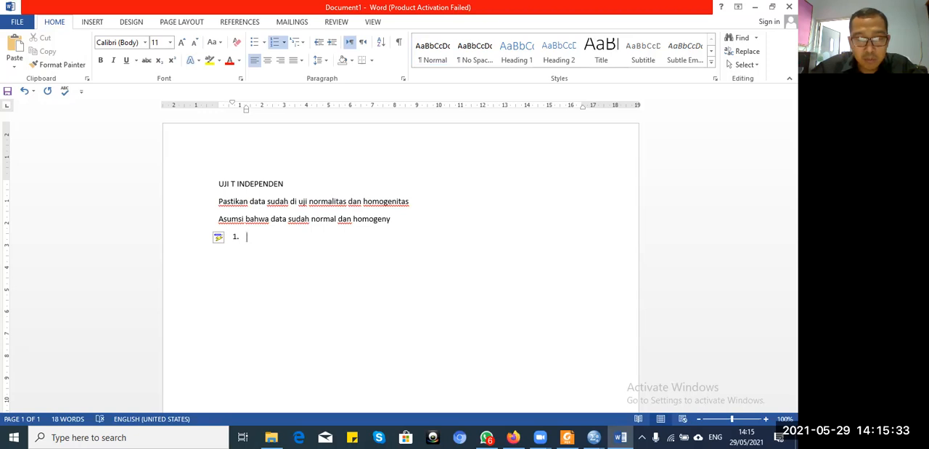
pyautogui.write('apakah terdapat perbedaan suhu')
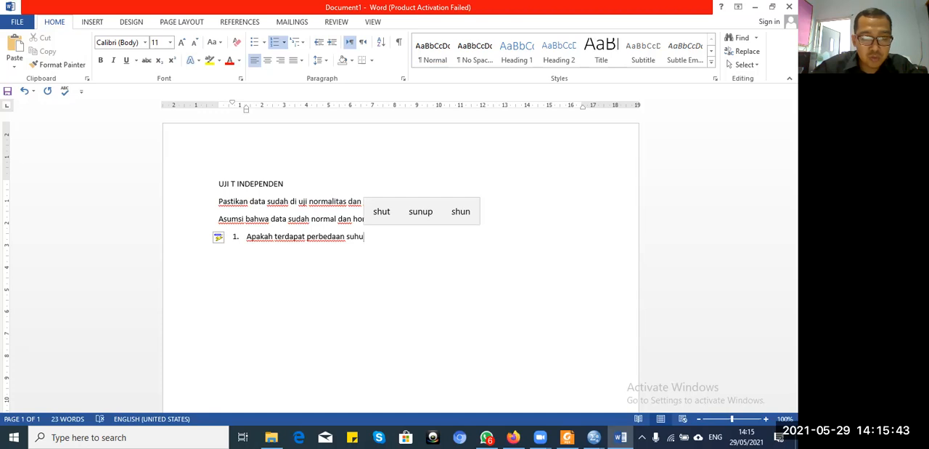
pyautogui.write(' awal')
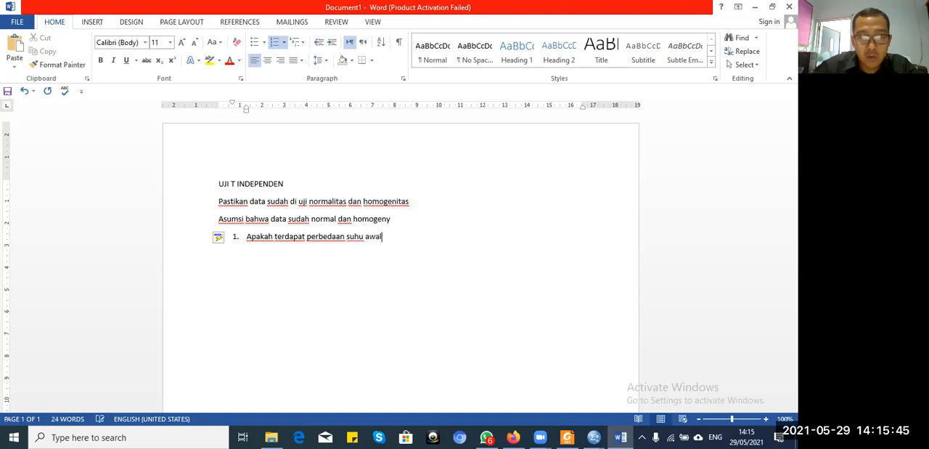
pyautogui.write(' antara ke')
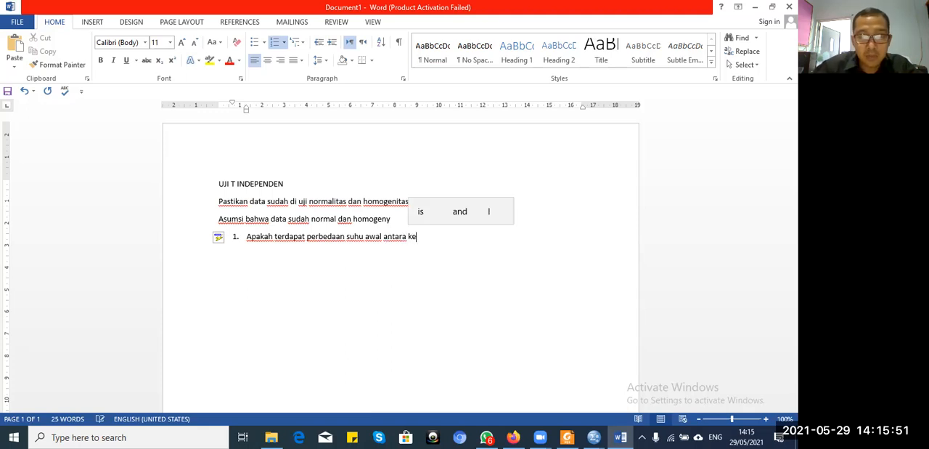
# Step: Complete the numbered question with "antara kel A dengn kel B" and end the line
pyautogui.write('l ')
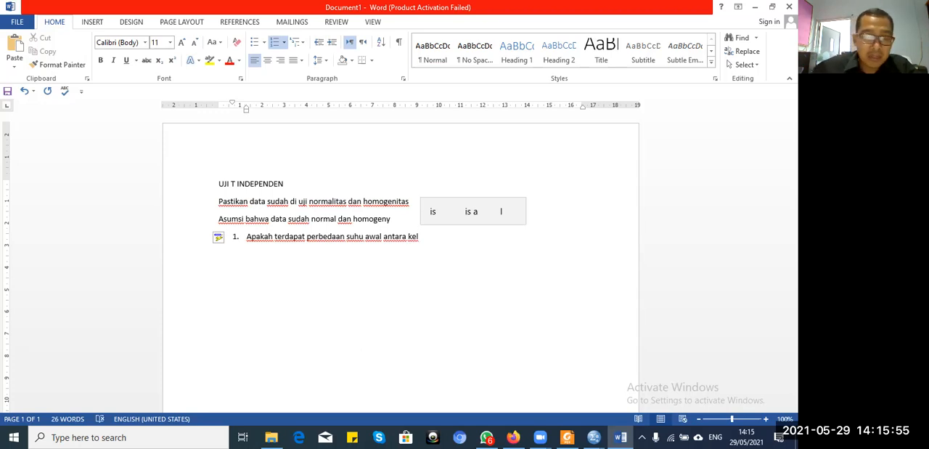
pyautogui.write('A')
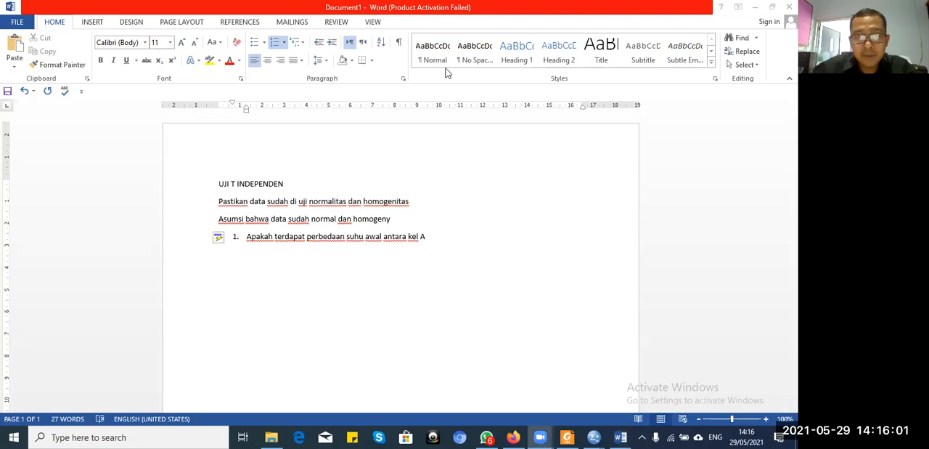
pyautogui.click(451, 237)
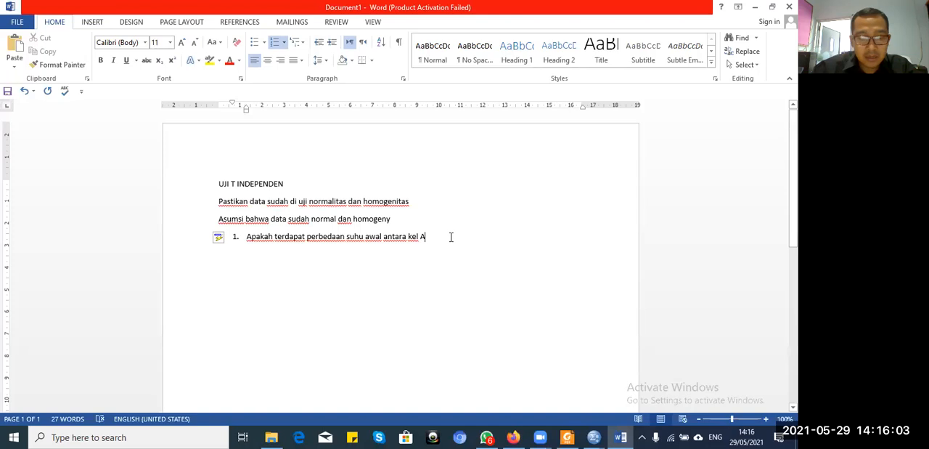
pyautogui.write('dengn k')
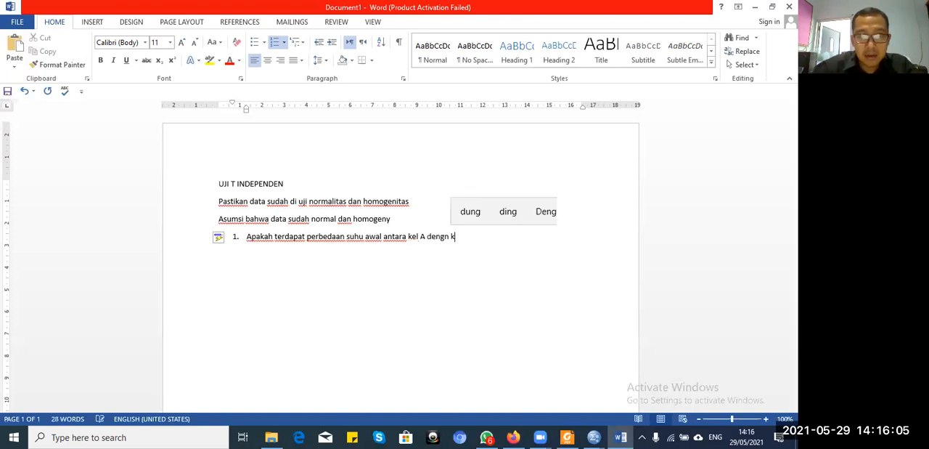
pyautogui.write('el B')
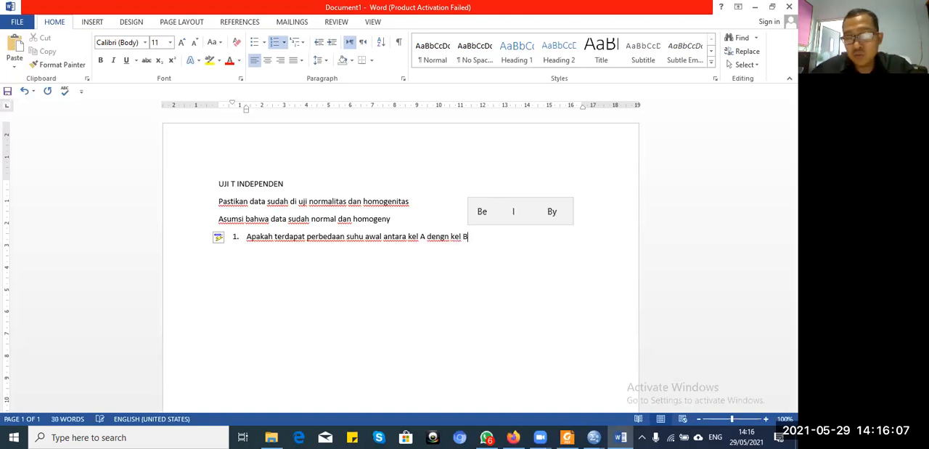
pyautogui.press('Return')
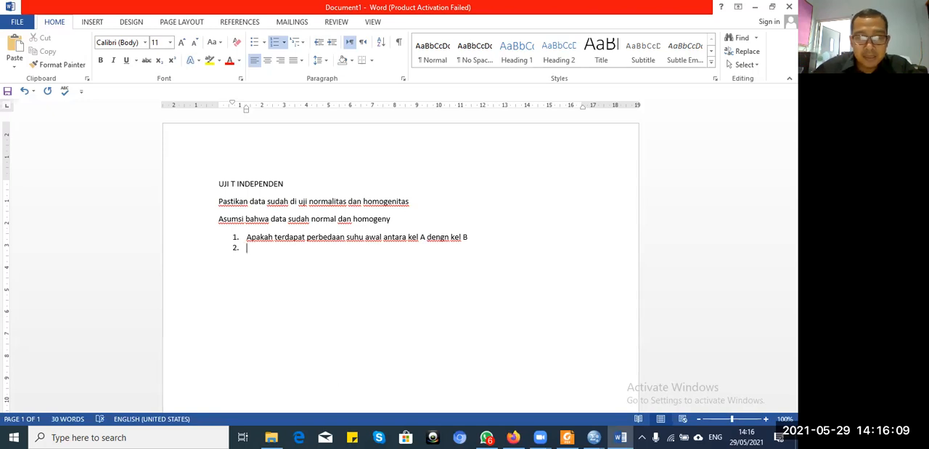
# Step: Insert the heading "RUMUSAN MASALAH" on its own line between the assumption line and the numbered question
pyautogui.press('Up')
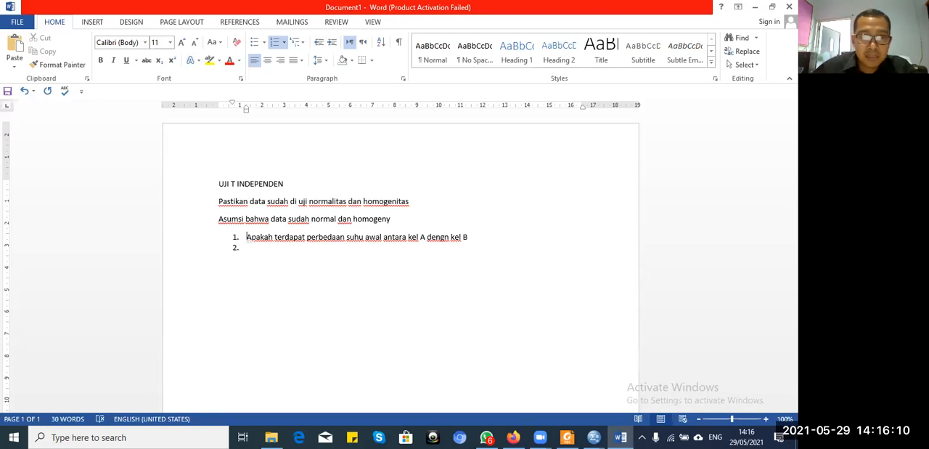
pyautogui.click(438, 217)
pyautogui.press('Return')
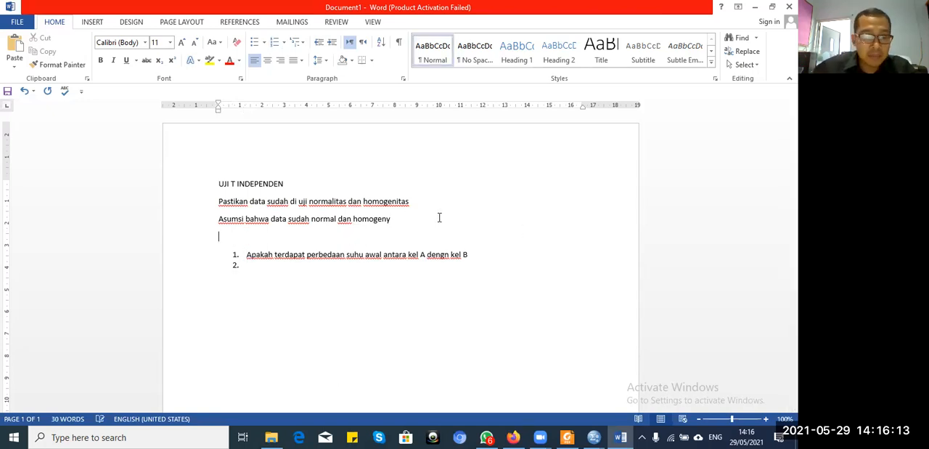
pyautogui.write('RUMUSAN MASALAH')
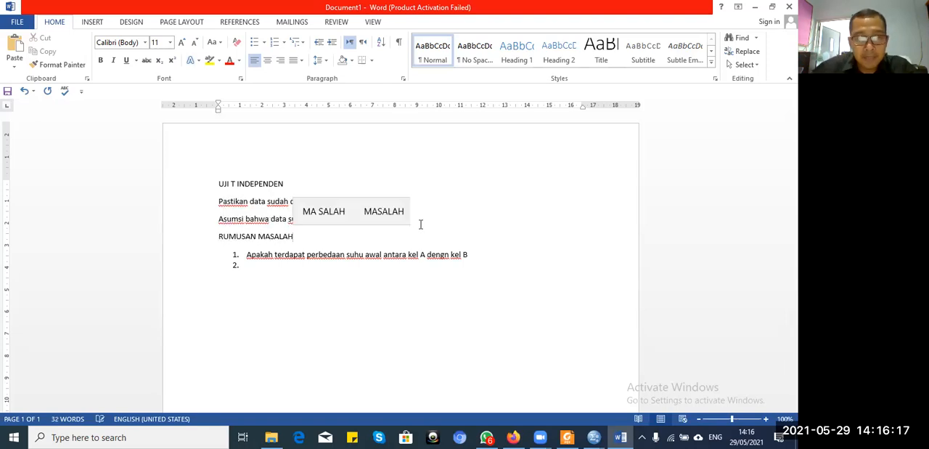
# Step: Remove the empty second list item and write the unnumbered heading "HIPOTESIS" in its place
pyautogui.click(269, 266)
pyautogui.press('BackSpace')
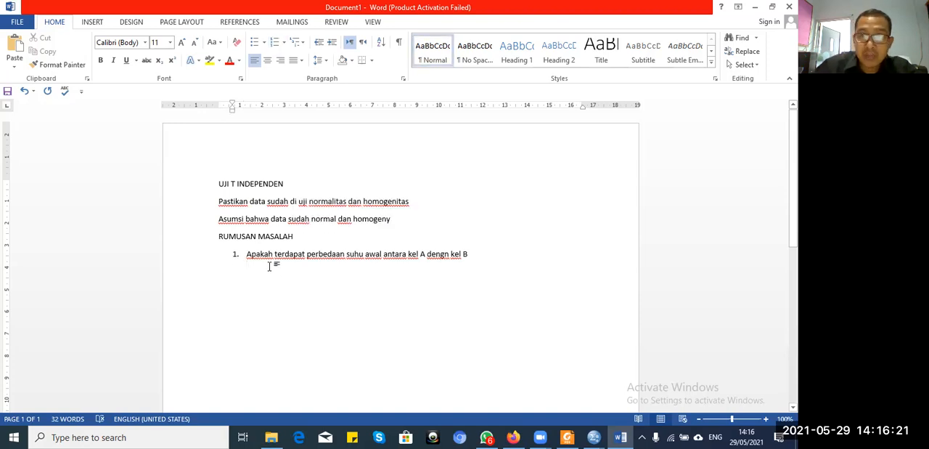
pyautogui.press('BackSpace')
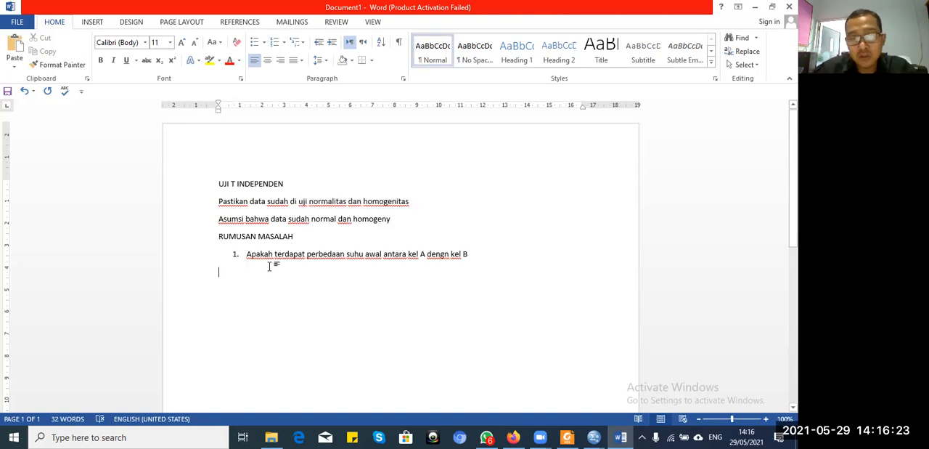
pyautogui.write('HIPOTESIS')
pyautogui.press('Return')
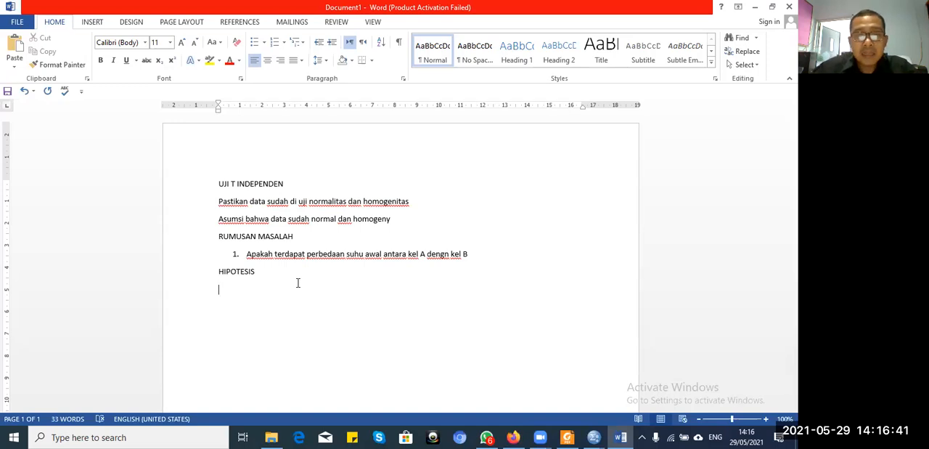
# Step: Copy the numbered research question and extend the "HIPOTESIS" heading to "HIPOTESIS PENELITIAN"
pyautogui.moveTo(478, 254); pyautogui.dragTo(256, 253)
pyautogui.hotkey('ctrl', 'c')
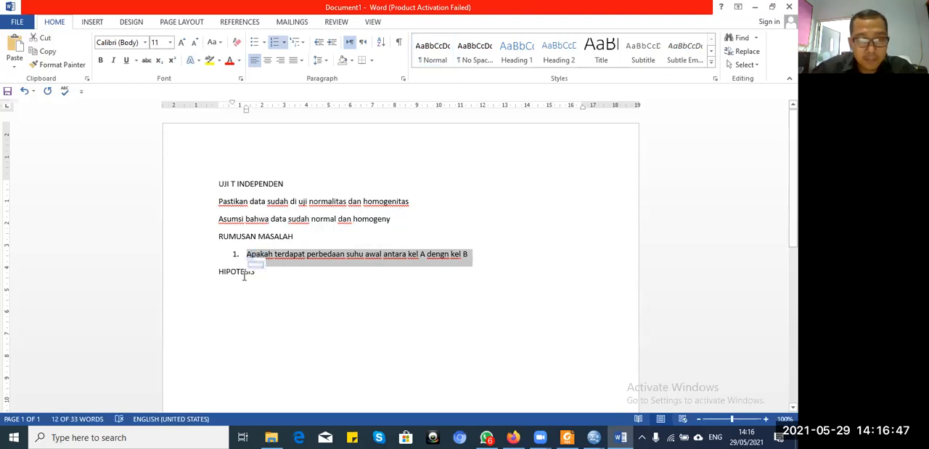
pyautogui.click(261, 272)
pyautogui.write('PENELITIAN')
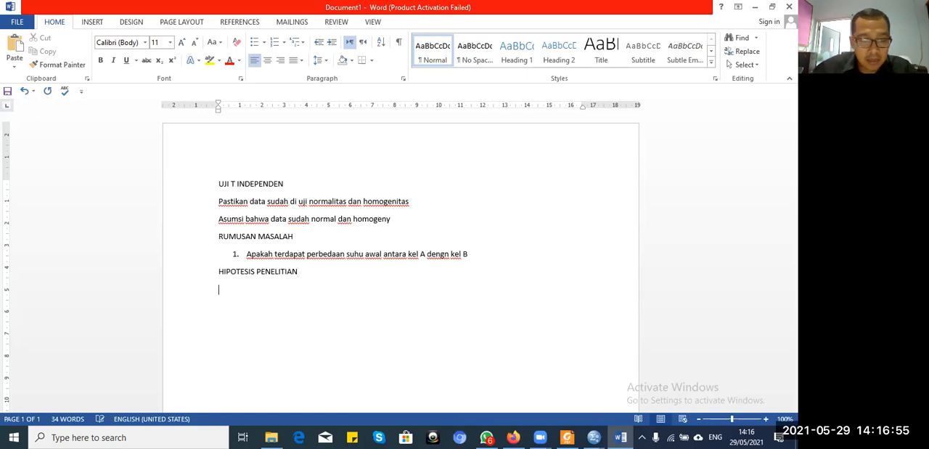
# Step: Paste the copied question below "HIPOTESIS PENELITIAN" and remove its numbering and indent
pyautogui.press('Return')
pyautogui.hotkey('ctrl', 'v')
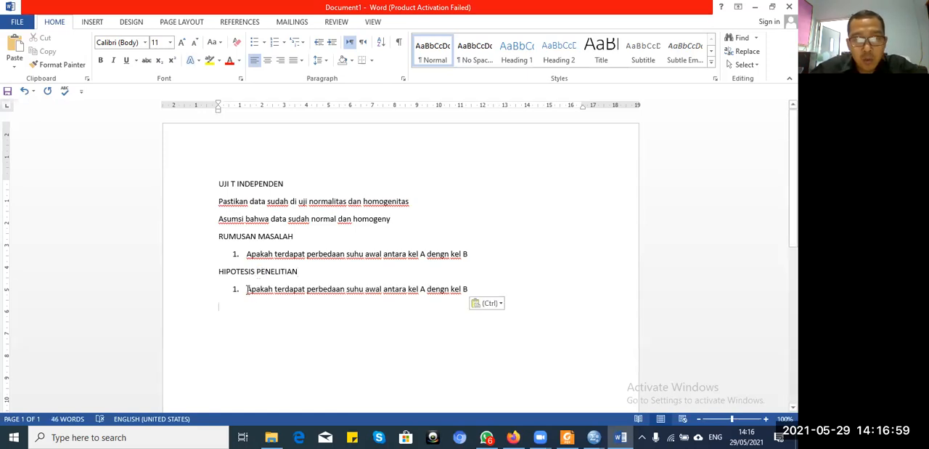
pyautogui.press('Up')
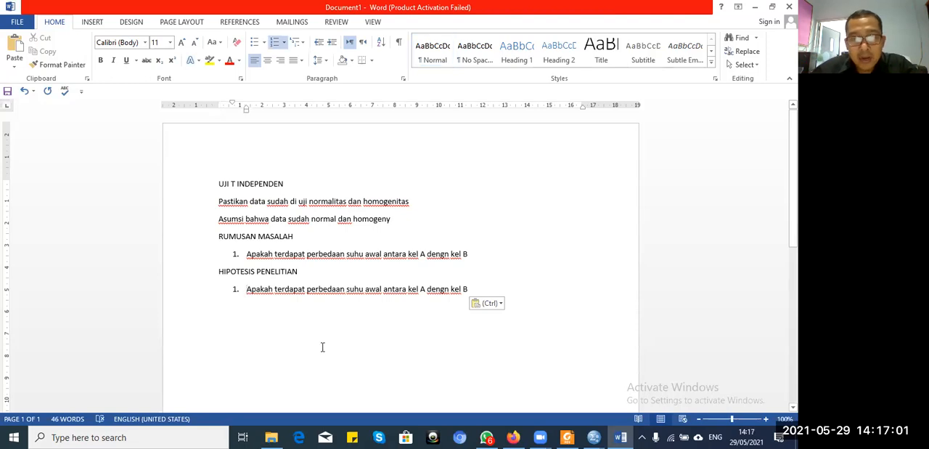
pyautogui.press('BackSpace')
pyautogui.press('BackSpace')
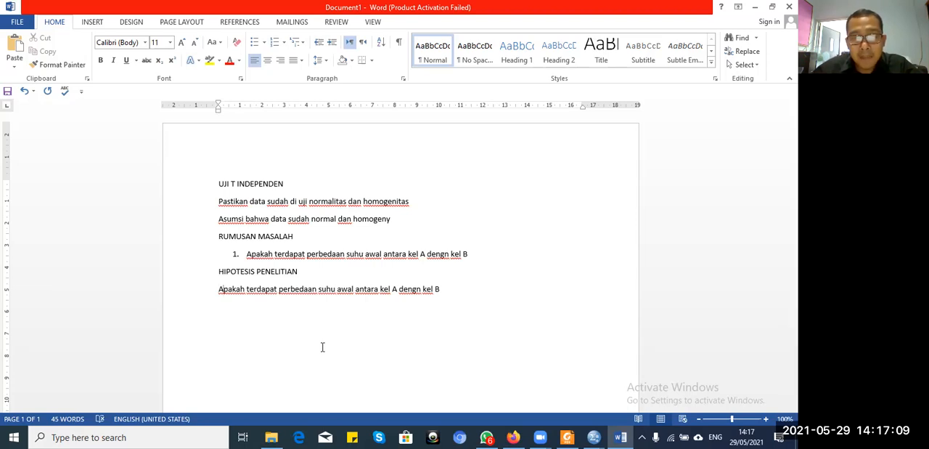
# Step: Delete the word "Apakah" from the pasted sentence so that it starts with "terdapat perbedaan"
pyautogui.press('Right')
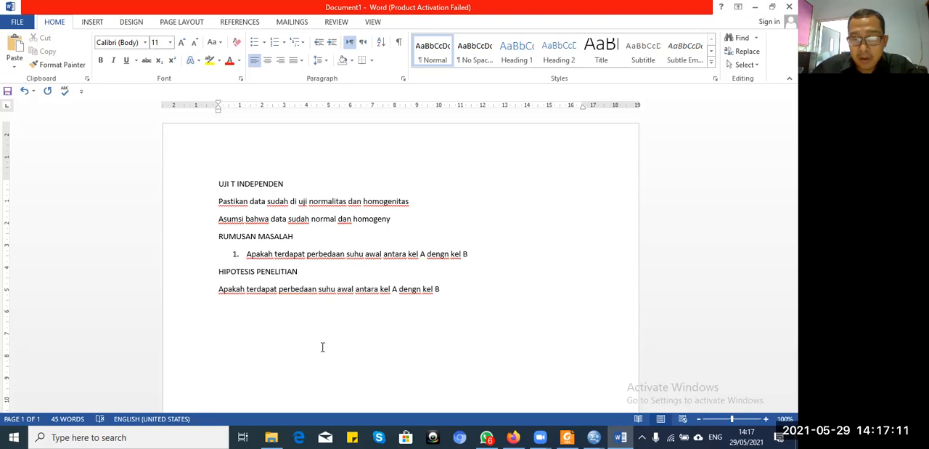
pyautogui.press('BackSpace')
pyautogui.press('BackSpace')
pyautogui.press('BackSpace')
pyautogui.press('BackSpace')
pyautogui.press('BackSpace')
pyautogui.press('BackSpace')
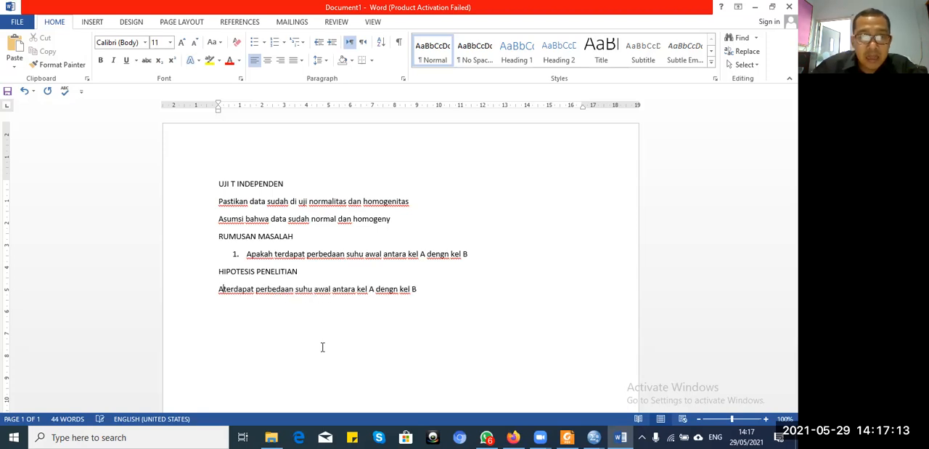
pyautogui.press('BackSpace')
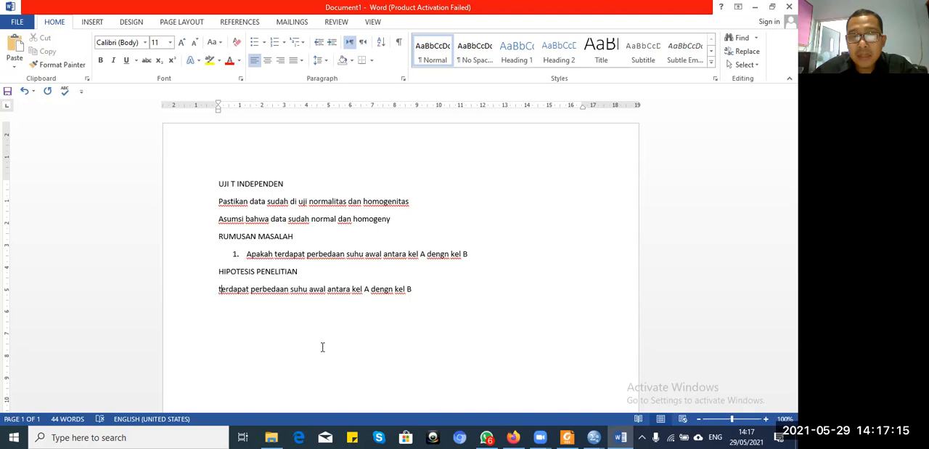
# Step: Insert the word "Antara" before "suhu awal" in the research hypothesis
pyautogui.press('Right')
pyautogui.press('Right')
pyautogui.press('Right')
pyautogui.press('Right')
pyautogui.press('Right')
pyautogui.press('Right')
pyautogui.press('Right')
pyautogui.press('Right')
pyautogui.press('Right')
pyautogui.press('Right')
pyautogui.press('Right')
pyautogui.press('Right')
pyautogui.press('Right')
pyautogui.press('Right')
pyautogui.press('Right')
pyautogui.press('Right')
pyautogui.press('Right')
pyautogui.press('Right')
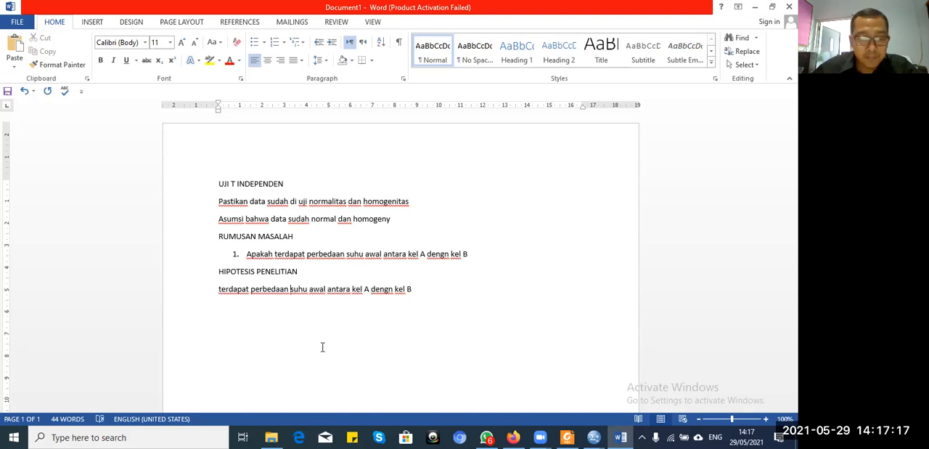
pyautogui.write('ANtara')
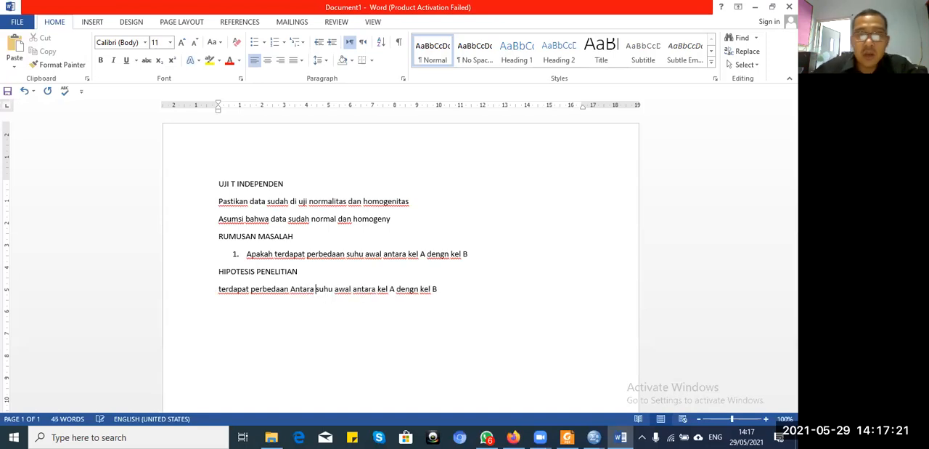
# Step: Delete the second "antara" before "kel A" in the research hypothesis
pyautogui.press('Right')
pyautogui.press('Right')
pyautogui.press('Right')
pyautogui.press('Right')
pyautogui.press('Right')
pyautogui.press('Right')
pyautogui.press('Right')
pyautogui.press('Right')
pyautogui.press('Right')
pyautogui.press('Right')
pyautogui.press('Right')
pyautogui.press('Right')
pyautogui.press('Right')
pyautogui.press('Right')
pyautogui.press('Right')
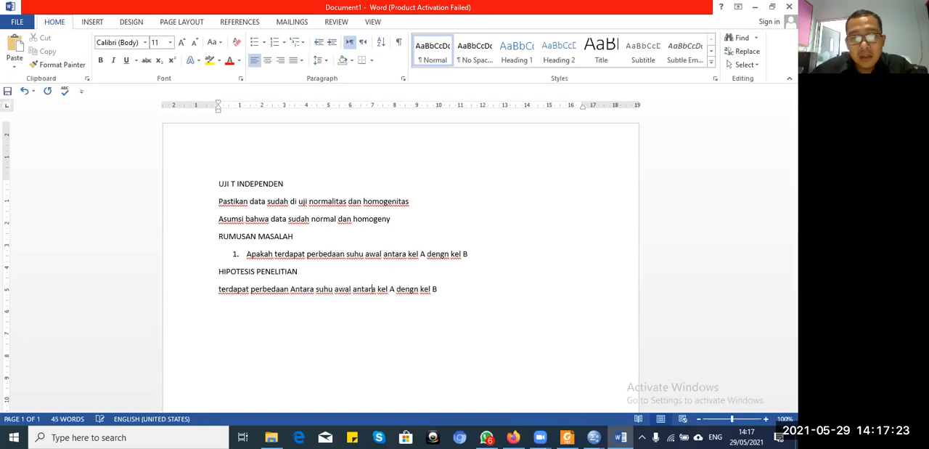
pyautogui.press('BackSpace')
pyautogui.press('BackSpace')
pyautogui.press('BackSpace')
pyautogui.press('BackSpace')
pyautogui.press('BackSpace')
pyautogui.press('BackSpace')
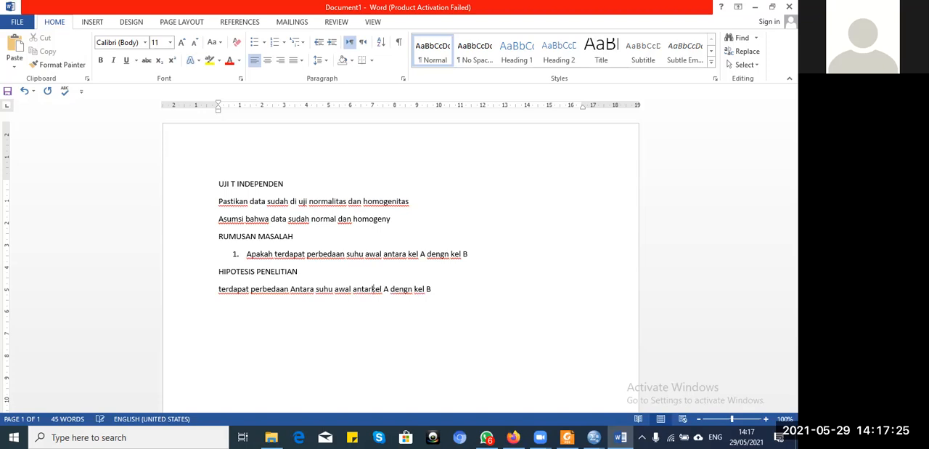
pyautogui.press('BackSpace')
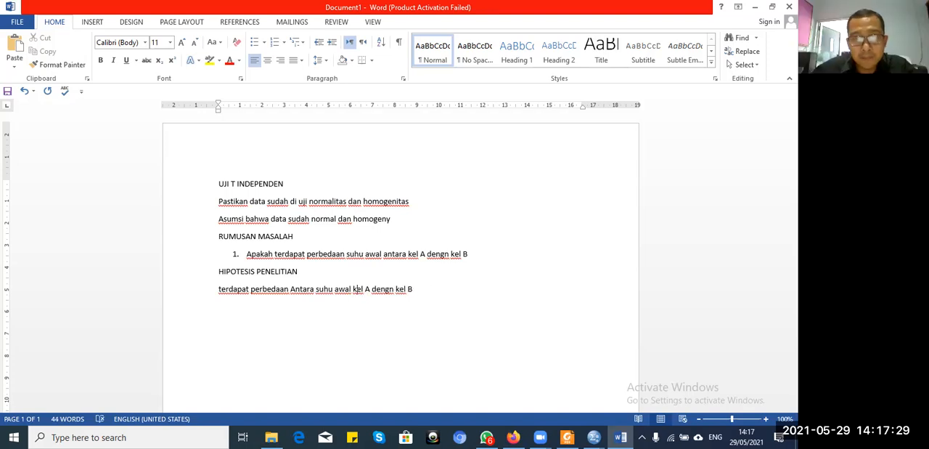
# Step: Add the heading "HIPOTESIS STATISTIKA" on its own line below the research hypothesis
pyautogui.press('Return')
pyautogui.write('HIPOTES')
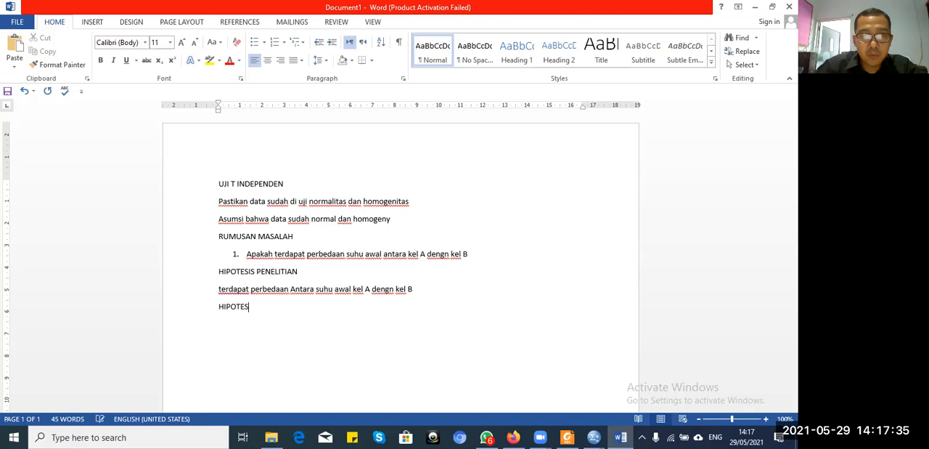
pyautogui.write('IS ')
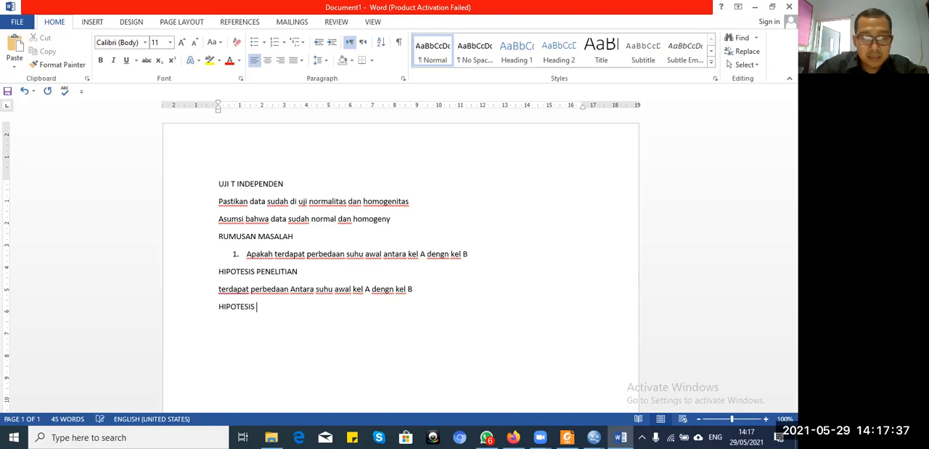
pyautogui.write('STATISTIKA ')
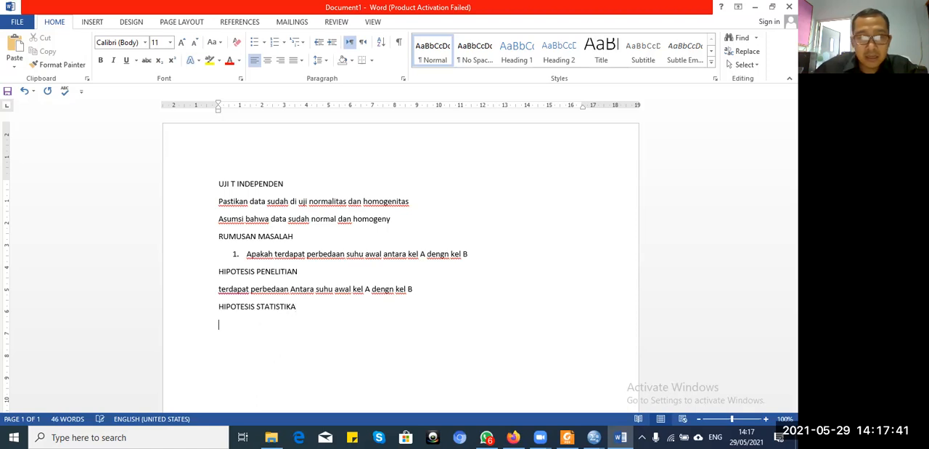
pyautogui.write('Ho:')
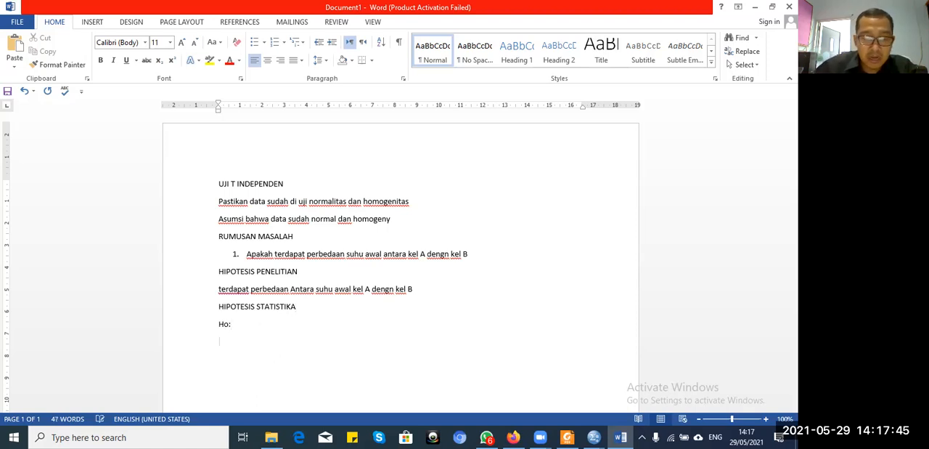
# Step: Add the labels "Ho:" and "Ha:" on separate lines below the statistical hypothesis heading
pyautogui.press('Return')
pyautogui.write('H')
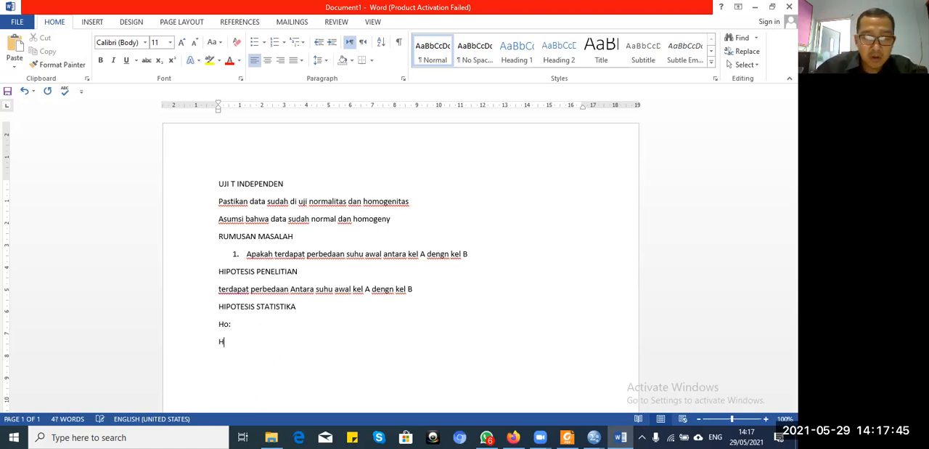
pyautogui.write('a:')
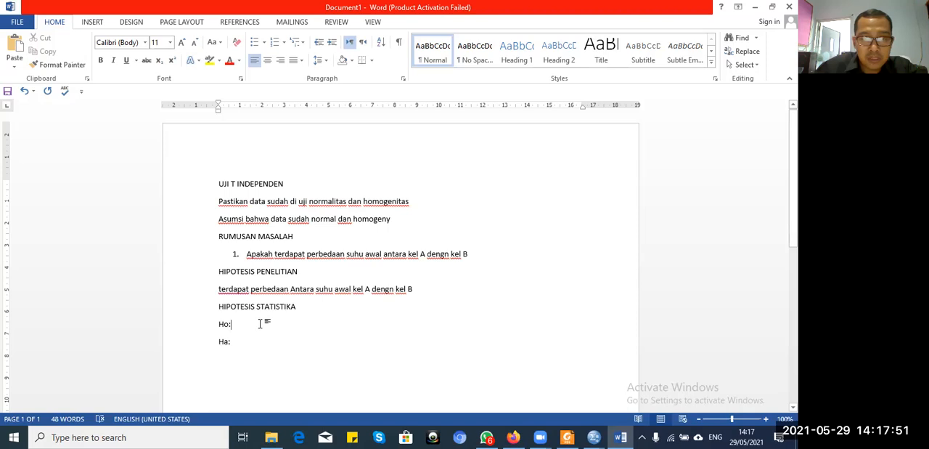
# Step: Copy the research question "Apakah terdapat perbedaan suhu awal antara kel A dengn kel B" after both the "Ho:" and "Ha:" labels
pyautogui.moveTo(473, 253); pyautogui.dragTo(258, 262)
pyautogui.hotkey('ctrl', 'c')
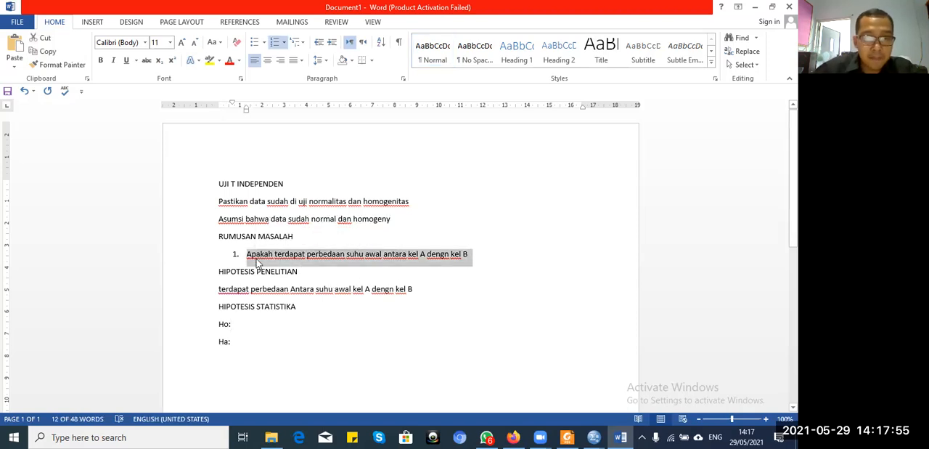
pyautogui.click(242, 324)
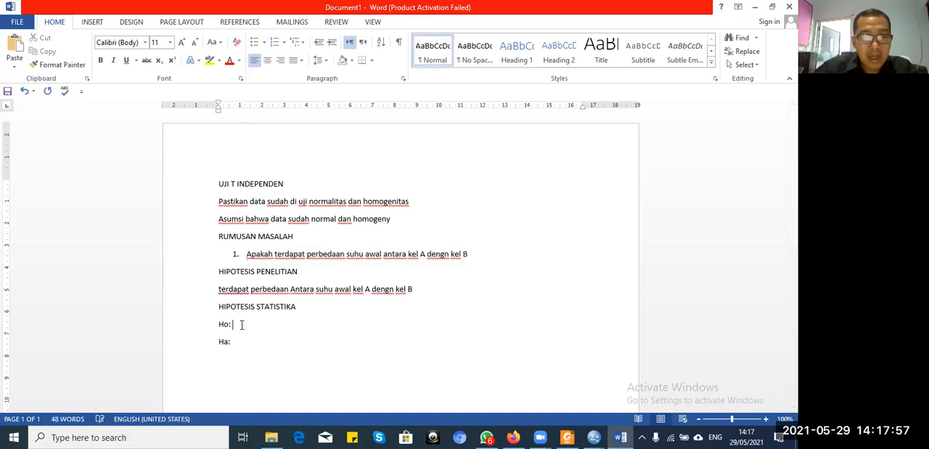
pyautogui.hotkey('ctrl', 'v')
pyautogui.press('Down')
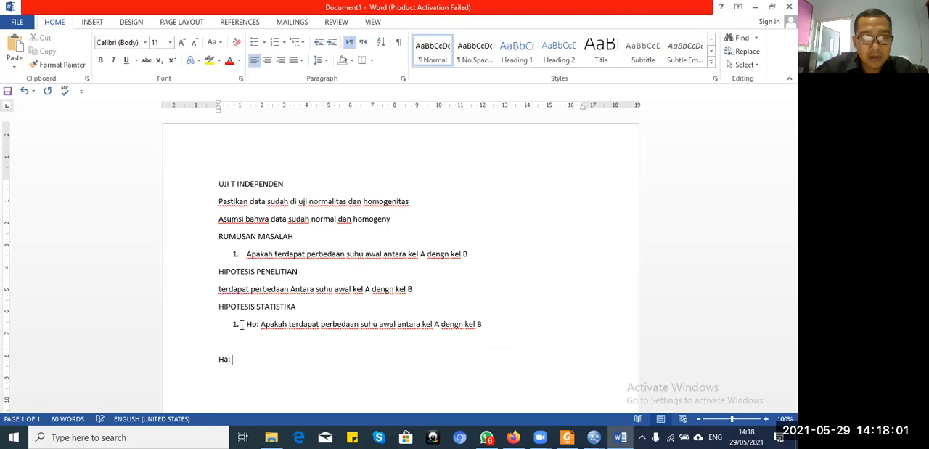
pyautogui.hotkey('ctrl', 'v')
# Step: Remove the Ho line's numbering, replace its "Apakah" with "tidak", and delete the empty line below it
pyautogui.click(242, 325)
pyautogui.press('BackSpace')
pyautogui.press('BackSpace')
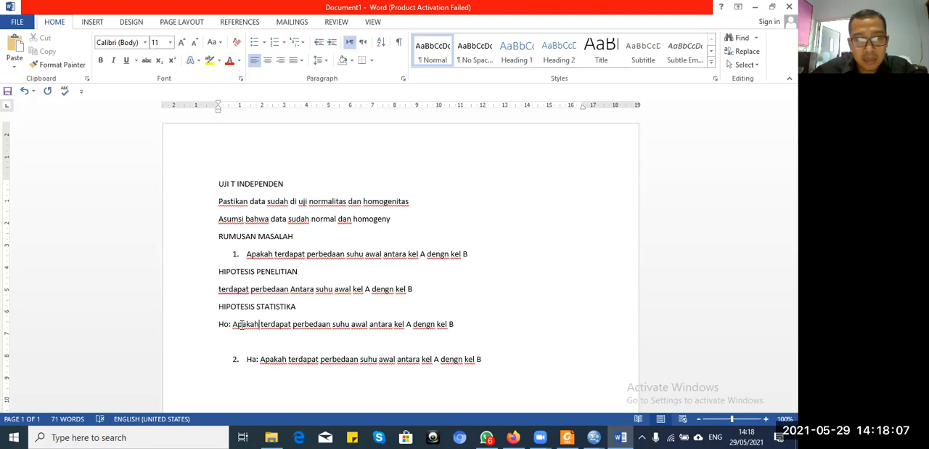
pyautogui.press('BackSpace')
pyautogui.press('BackSpace')
pyautogui.press('BackSpace')
pyautogui.press('BackSpace')
pyautogui.press('BackSpace')
pyautogui.press('BackSpace')
pyautogui.press('BackSpace')
pyautogui.press('BackSpace')
pyautogui.write('tidak')
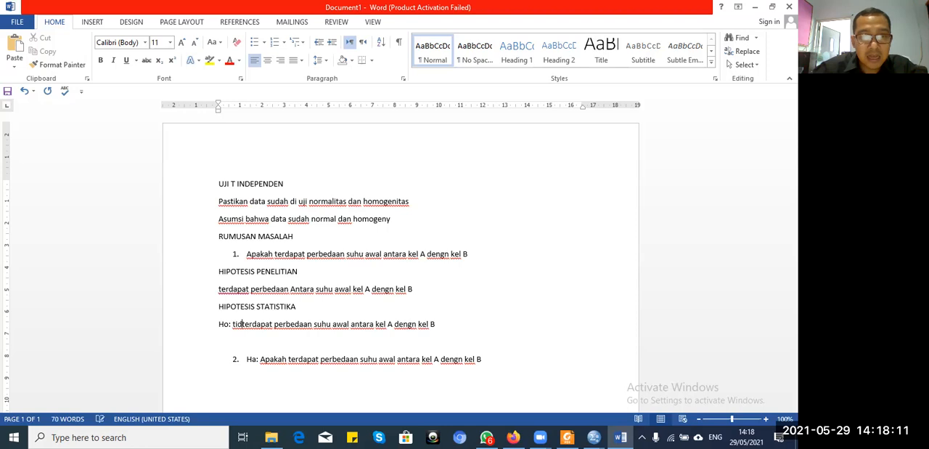
pyautogui.press('Down')
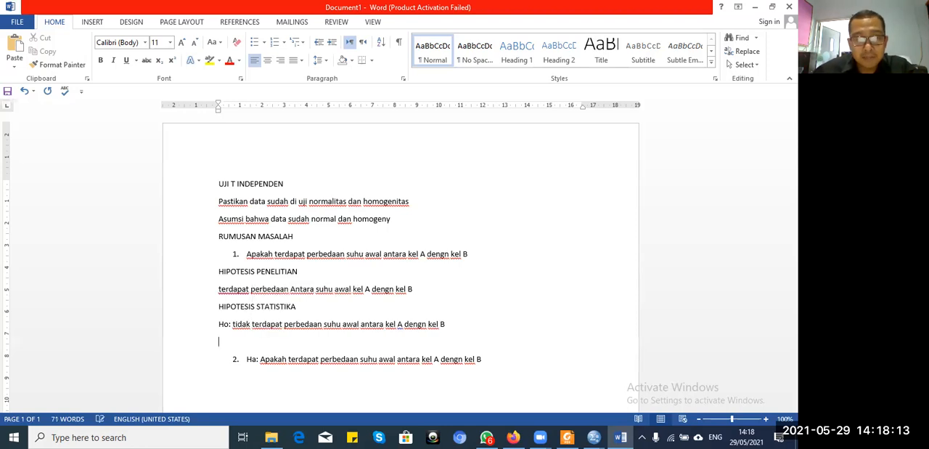
pyautogui.press('BackSpace')
# Step: Remove the numbering and the word "Apakah" from the Ha line so its statement starts with "terdapat"
pyautogui.click(441, 342)
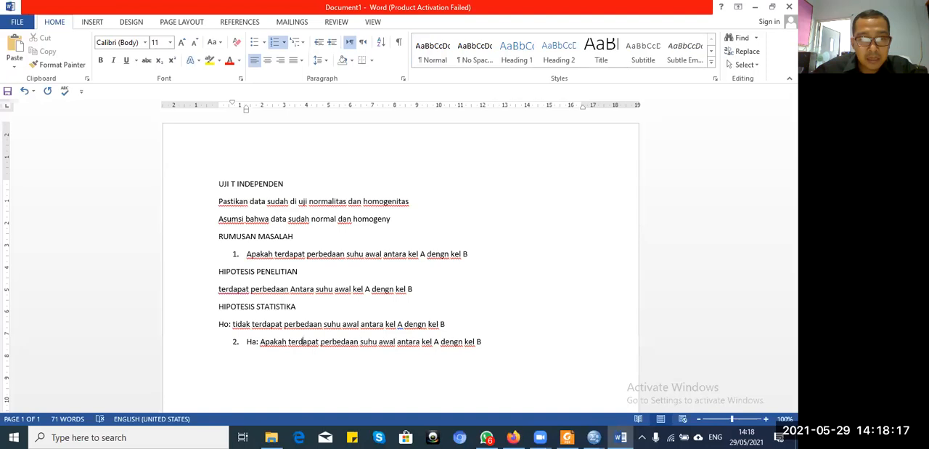
pyautogui.press('BackSpace')
pyautogui.press('BackSpace')
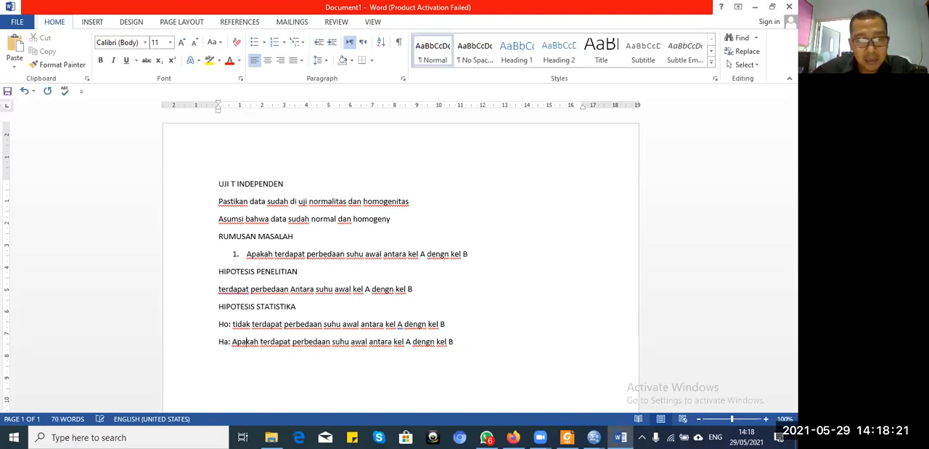
pyautogui.click(260, 341)
pyautogui.press('BackSpace')
pyautogui.press('BackSpace')
pyautogui.press('BackSpace')
pyautogui.press('BackSpace')
pyautogui.press('BackSpace')
pyautogui.press('BackSpace')
pyautogui.press('BackSpace')
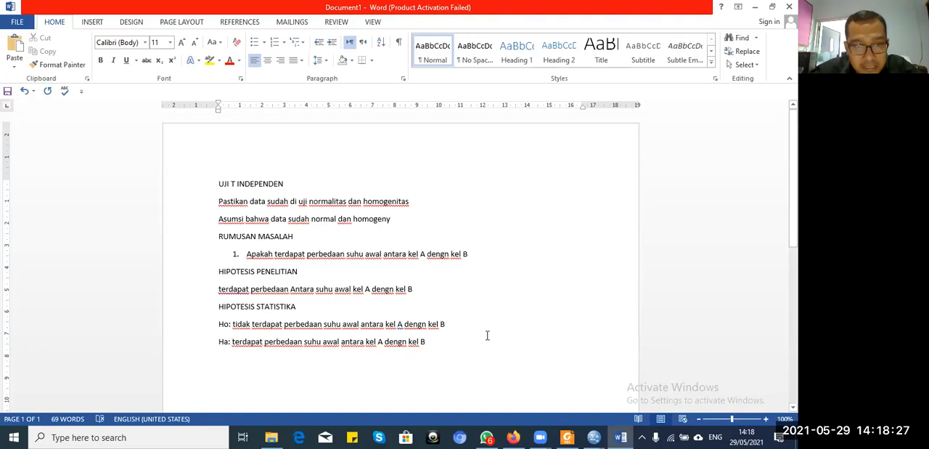
# Step: Add the heading "Kriteria pengujan" on its own line below the Ha statement
pyautogui.press('Return')
pyautogui.write('k')
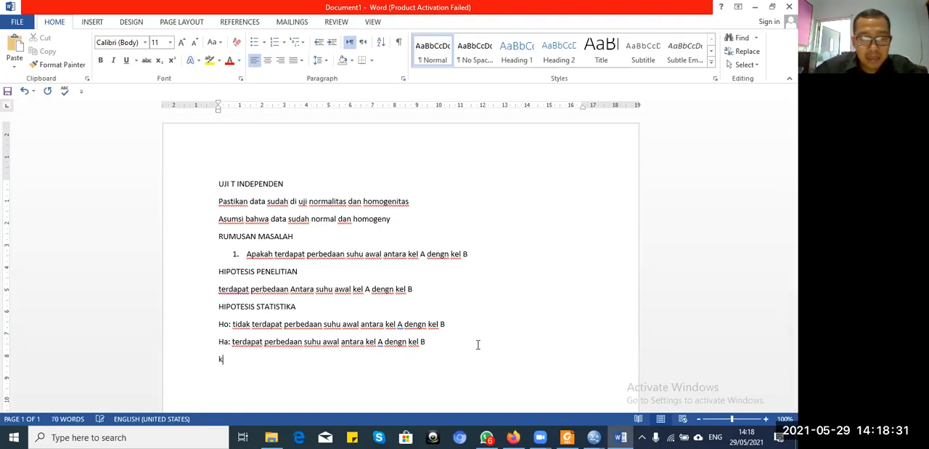
pyautogui.write('RO')
pyautogui.write('ITERIA')
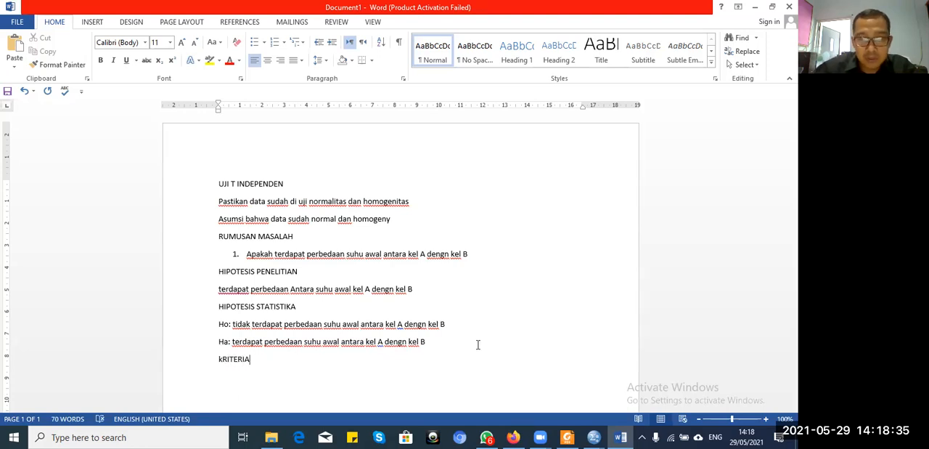
pyautogui.write(' pengujian')
pyautogui.press('BackSpace')
pyautogui.press('BackSpace')
pyautogui.press('BackSpace')
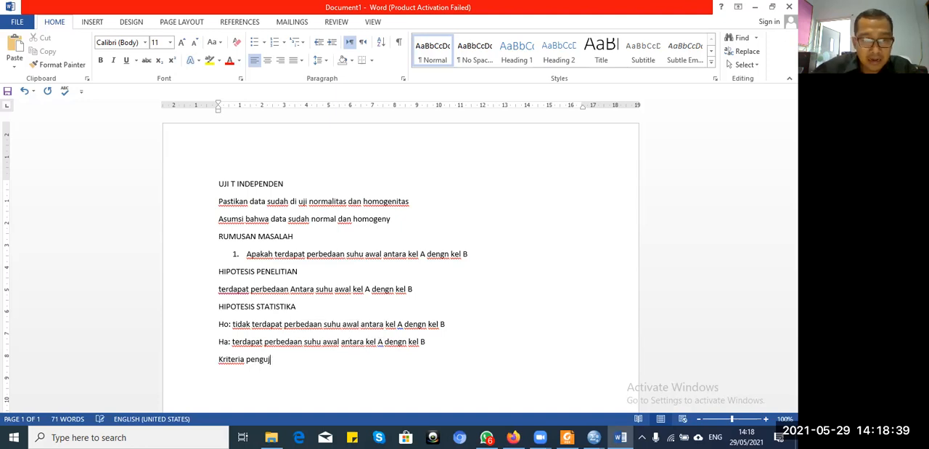
pyautogui.write('an')
# Step: Change both words of the new criteria heading to all capitals
pyautogui.press('Left')
pyautogui.press('Left')
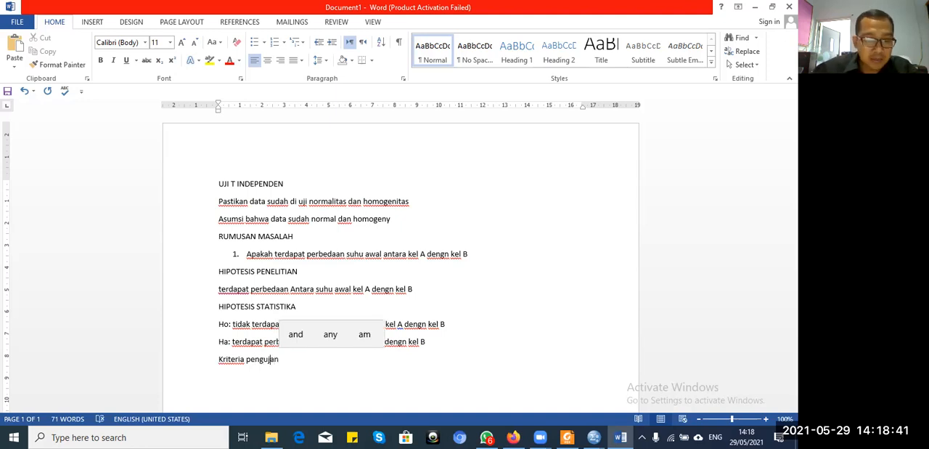
pyautogui.hotkey('shift', 'F3')
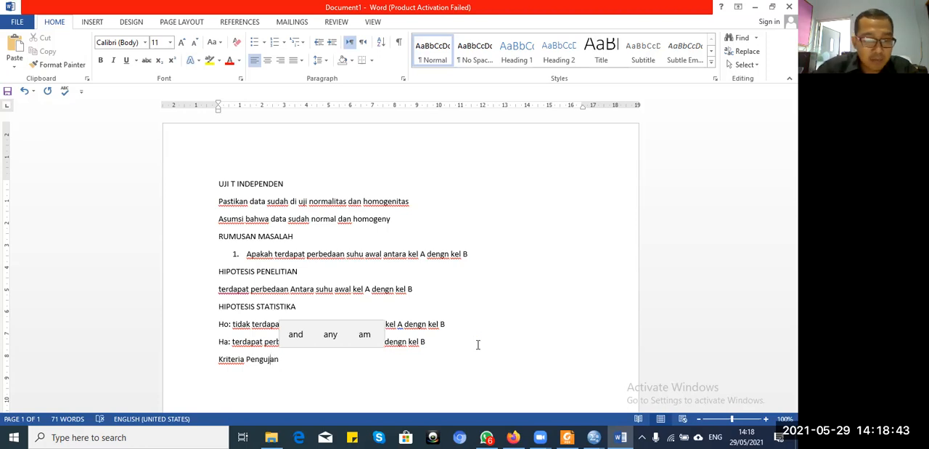
pyautogui.hotkey('shift', 'F3')
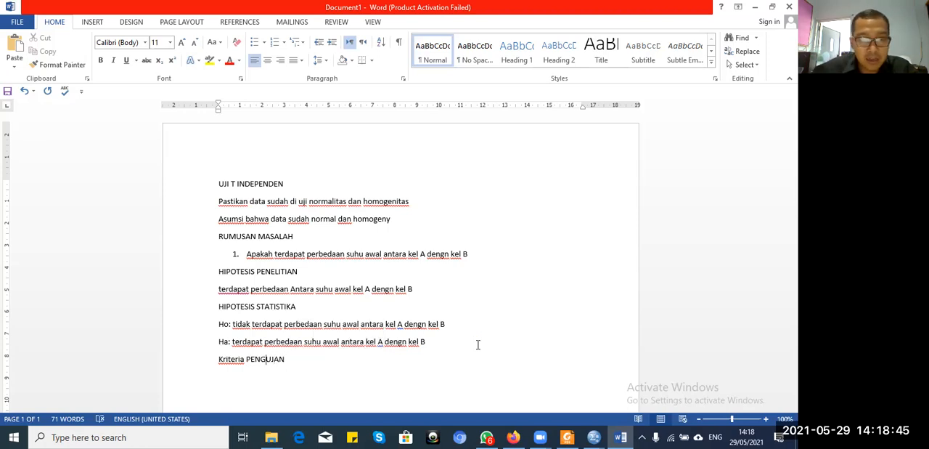
pyautogui.hotkey('shift', 'F3')
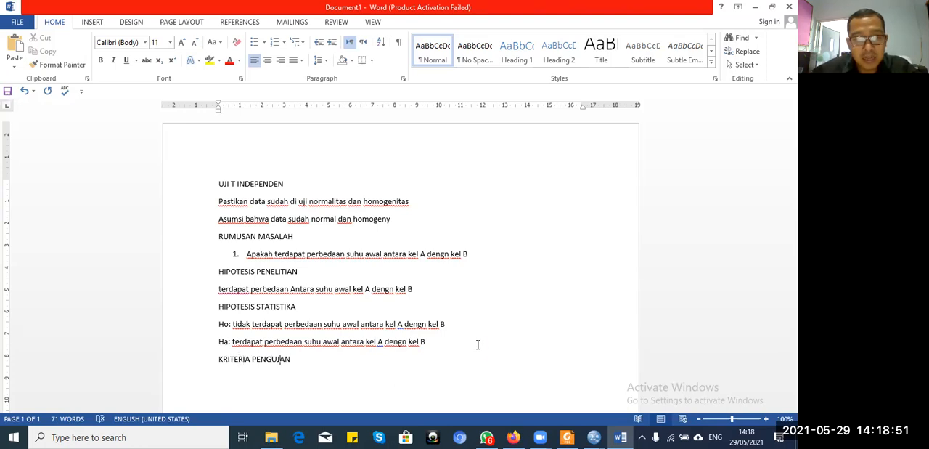
# Step: Correct the spelling of the criteria heading's last word to "PENGUJIAN"
pyautogui.write('a')
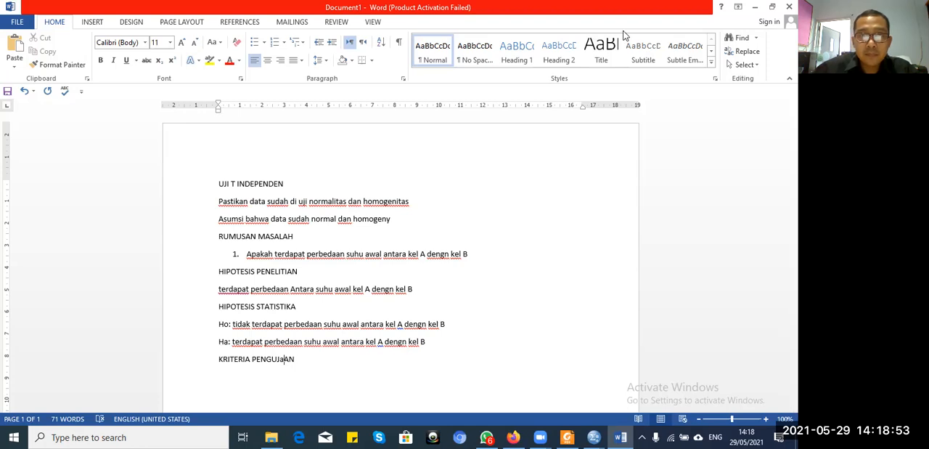
pyautogui.click(625, 34)
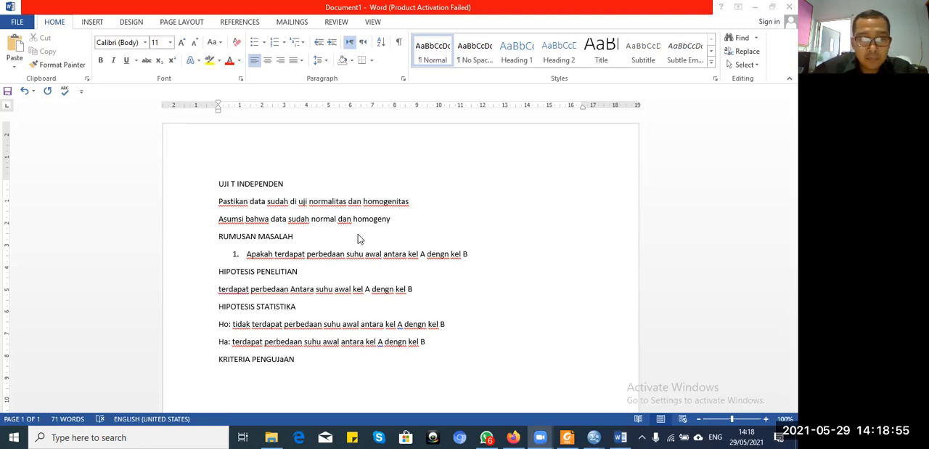
pyautogui.click(285, 360)
pyautogui.press('BackSpace')
pyautogui.write('I')
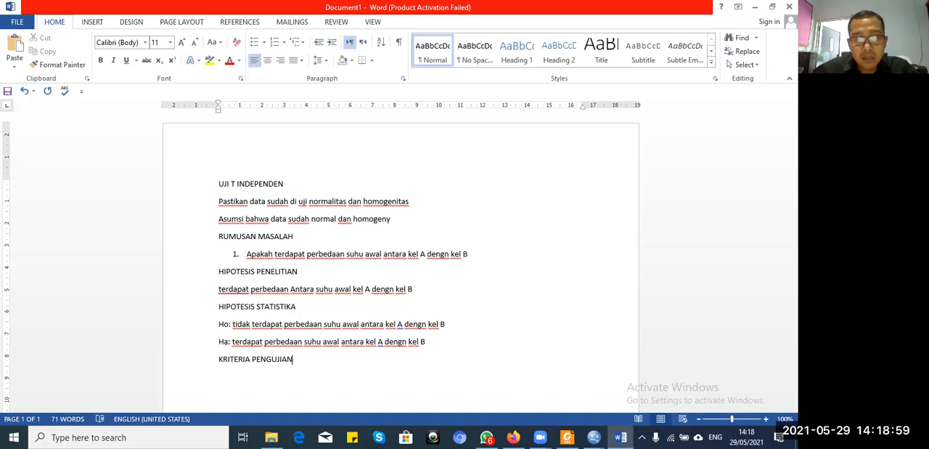
pyautogui.write('te')
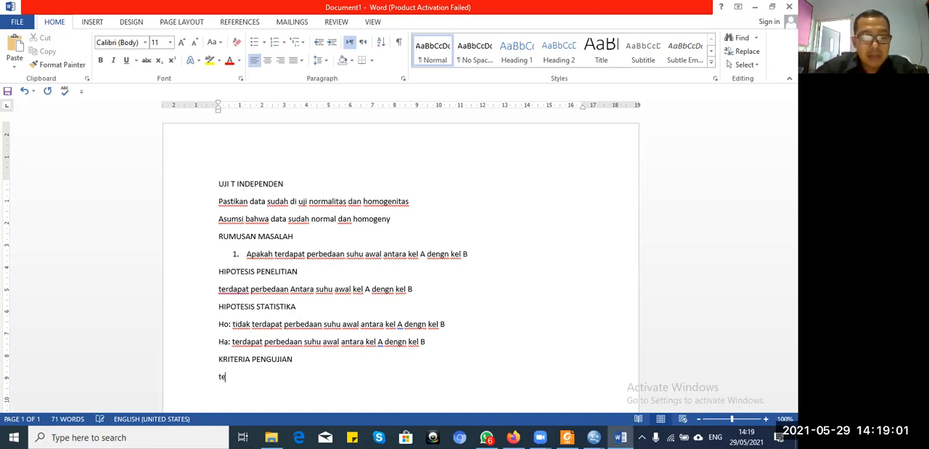
pyautogui.write('rima H')
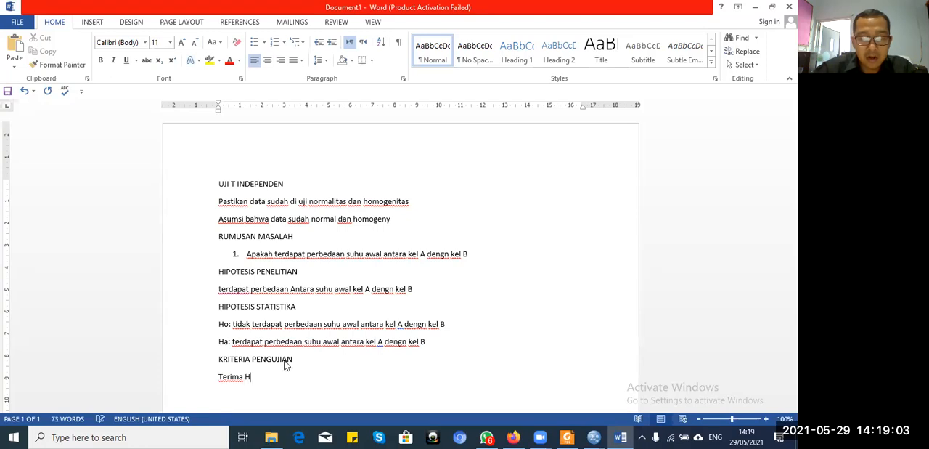
pyautogui.write('o jika')
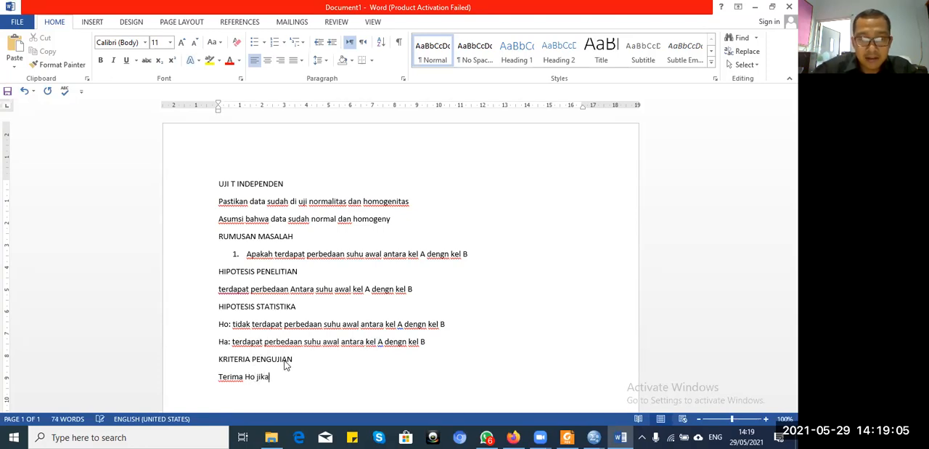
pyautogui.write(' nilai s')
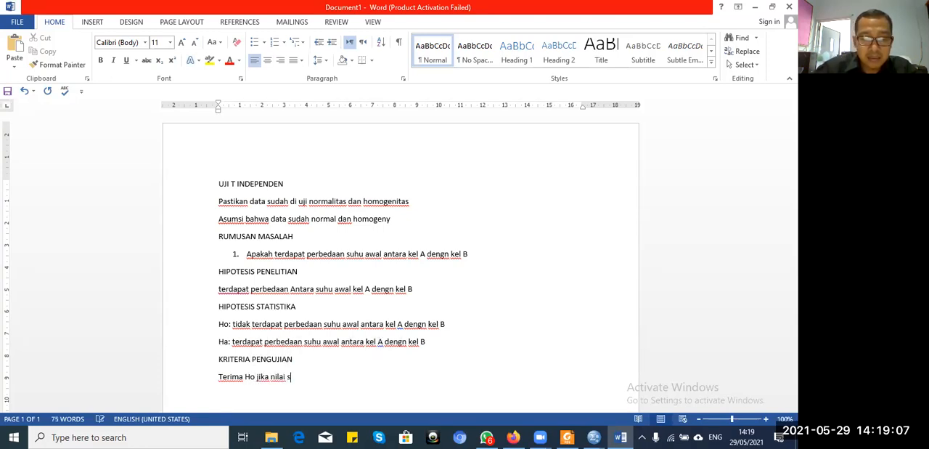
pyautogui.write('ig(')
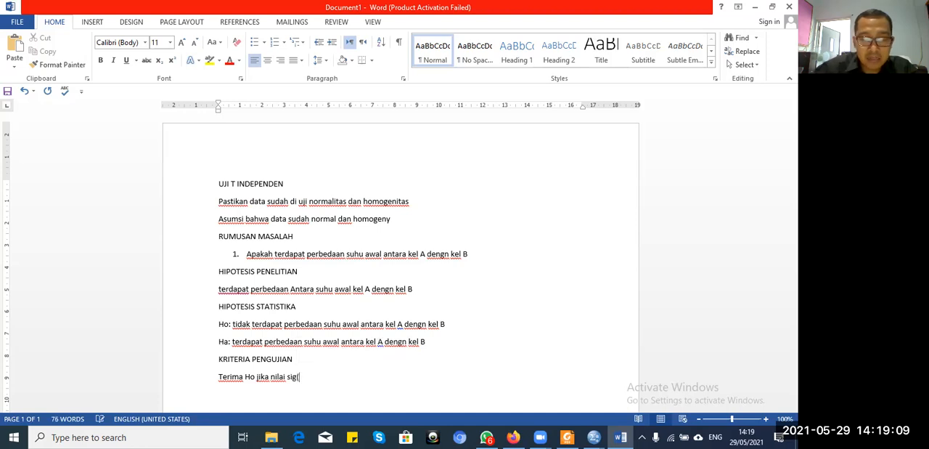
pyautogui.write('p-vale')
# Step: Start the test criterion below its heading with the text "Terima Ho jika nilai sig(p-value"
pyautogui.press('BackSpace')
pyautogui.write('ue) lebih')
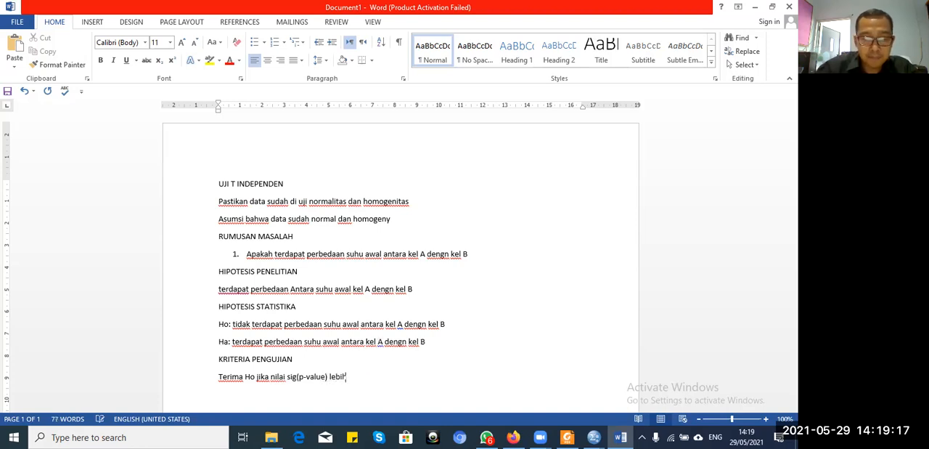
pyautogui.write(' besar ')
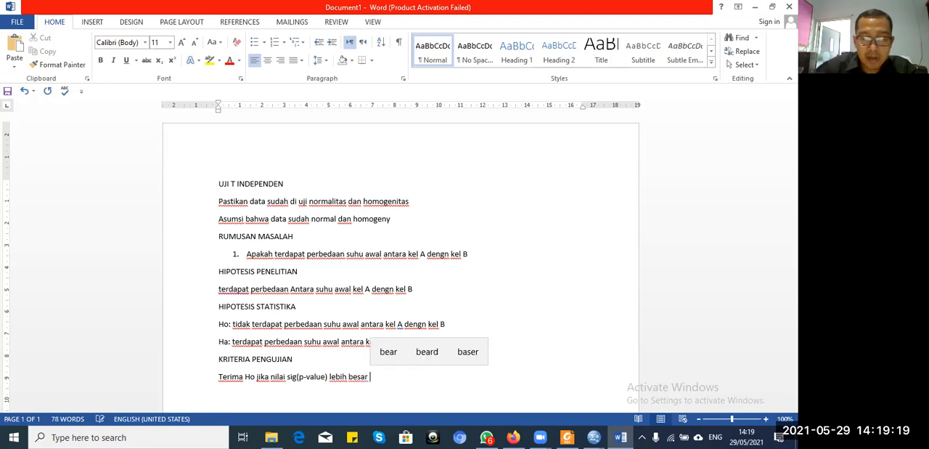
pyautogui.write('%%')
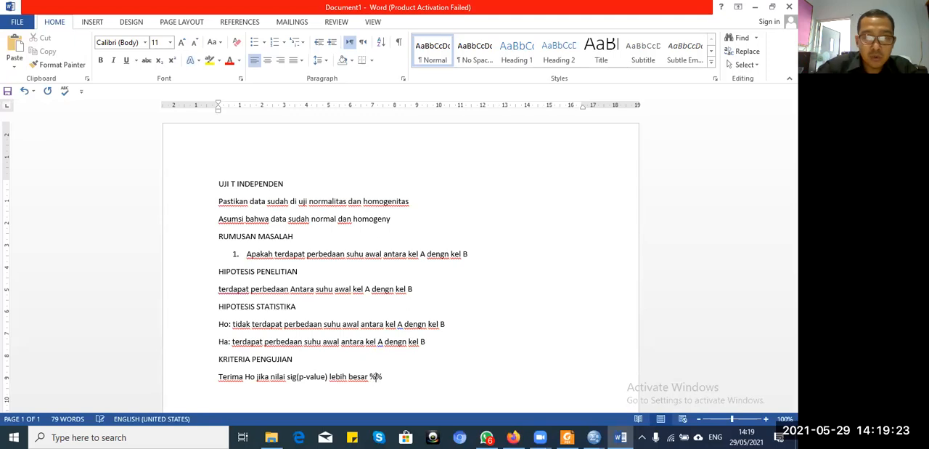
# Step: Complete the test criterion sentence with ") lebih besar 5%(0,05)"
pyautogui.press('BackSpace')
pyautogui.write('5')
pyautogui.press('Right')
pyautogui.write('(')
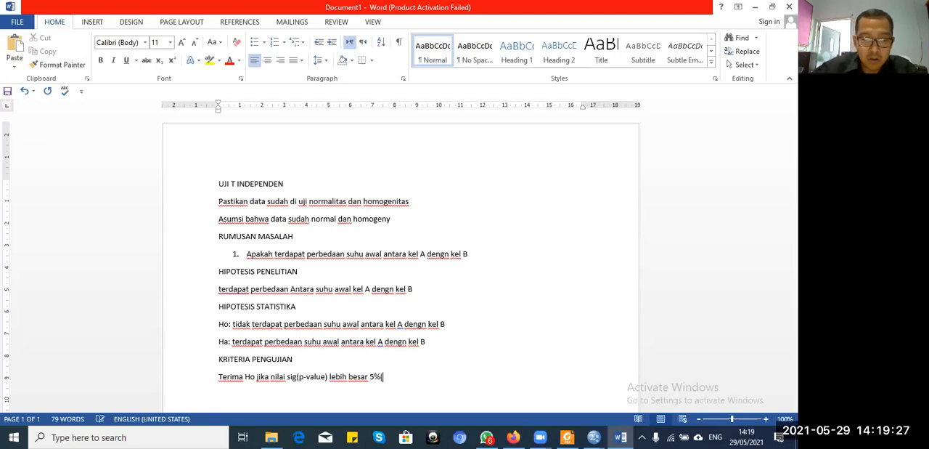
pyautogui.write('0,05')
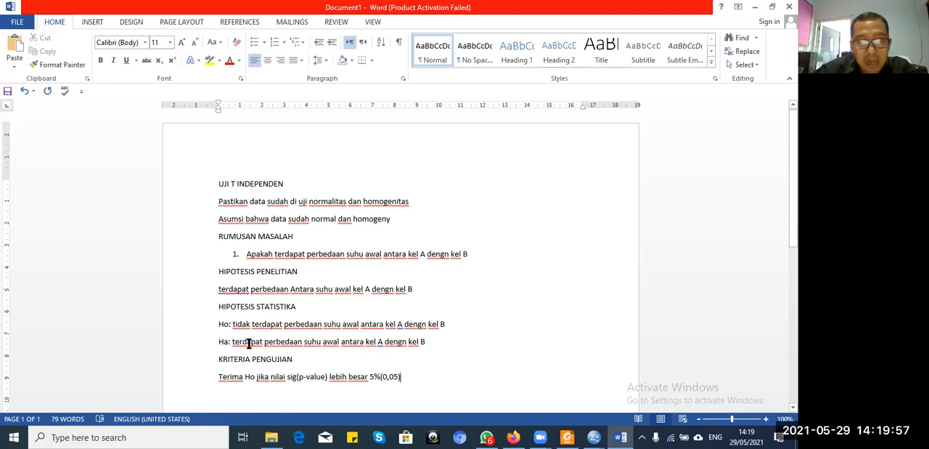
# Step: Add the heading "HASIL PENGUJIAN" on its own line below the test criterion
pyautogui.press('Return')
pyautogui.write('HA')
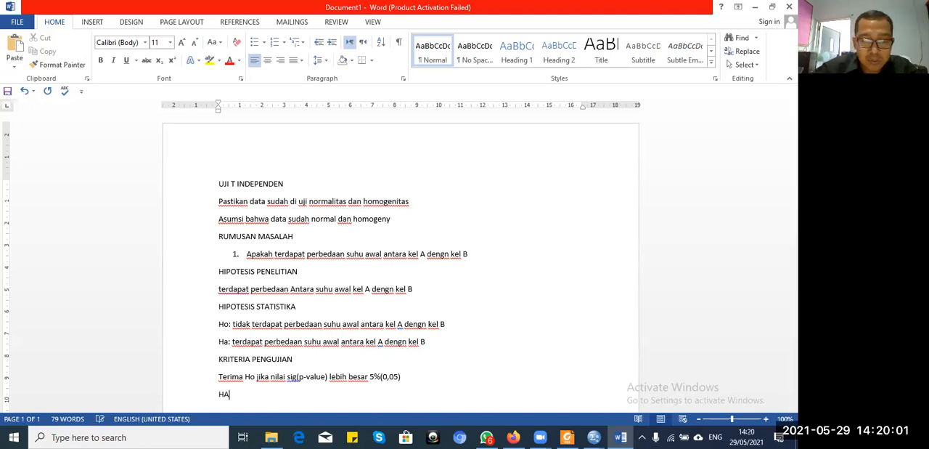
pyautogui.write('SIL PENGUJIAN')
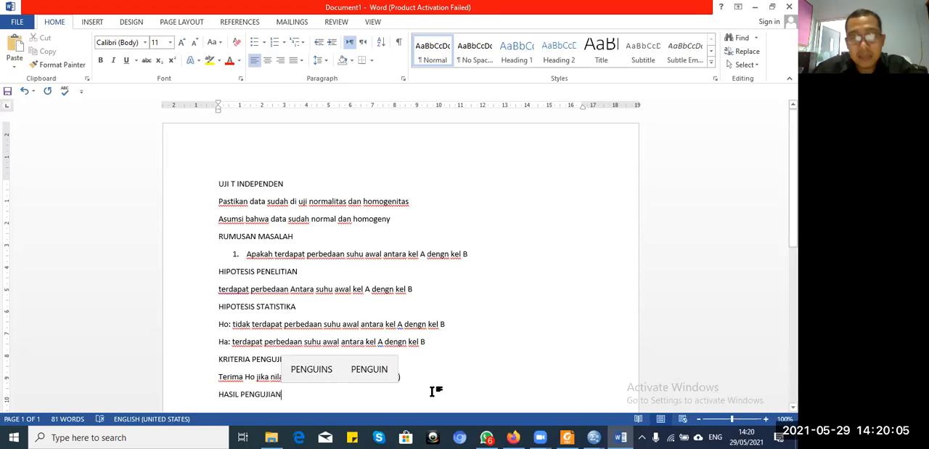
# Step: Switch to SPSS and examine the available analyses for comparing means, correlation and nonparametric tests, including the legacy nonparametric dialogs
pyautogui.click(594, 436)
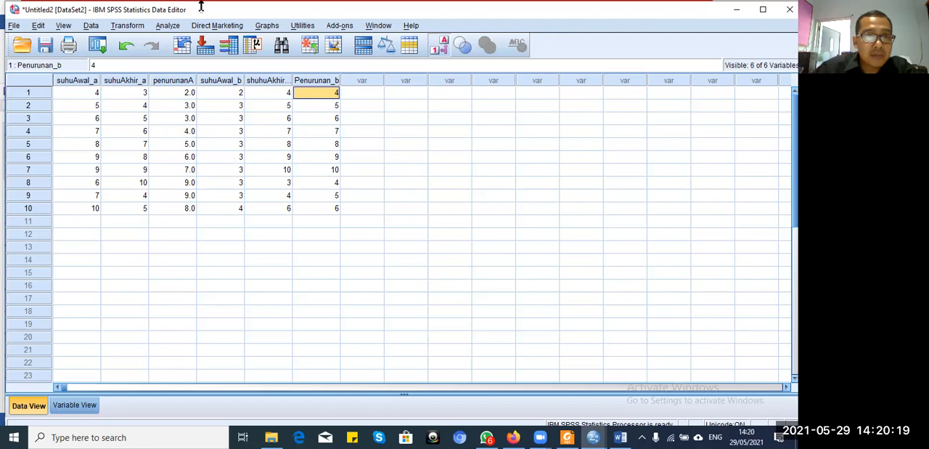
pyautogui.click(173, 28)
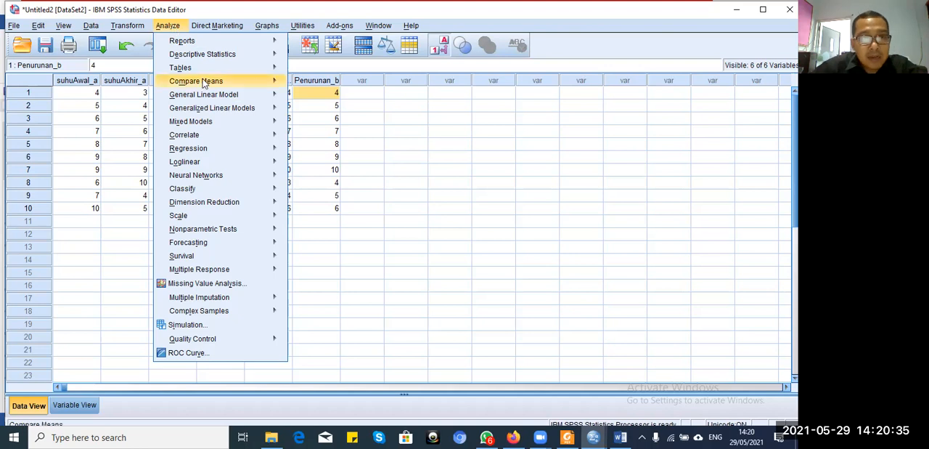
pyautogui.moveTo(215, 85)
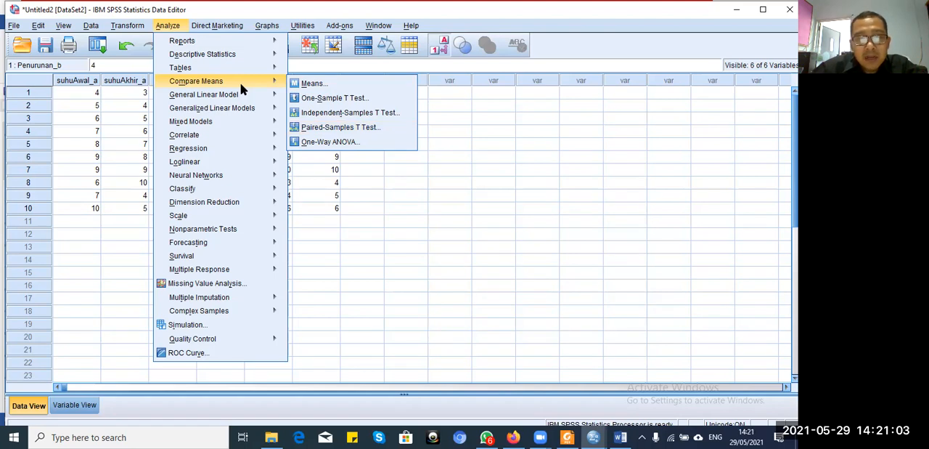
pyautogui.moveTo(239, 141)
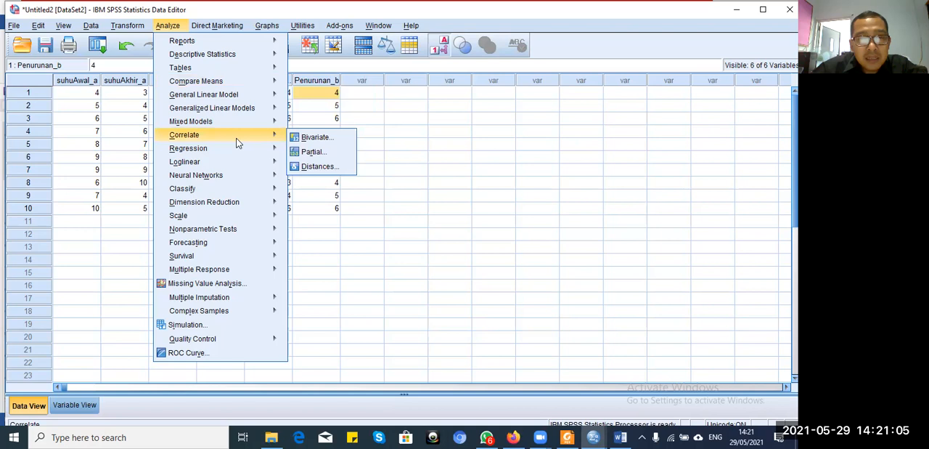
pyautogui.moveTo(236, 232)
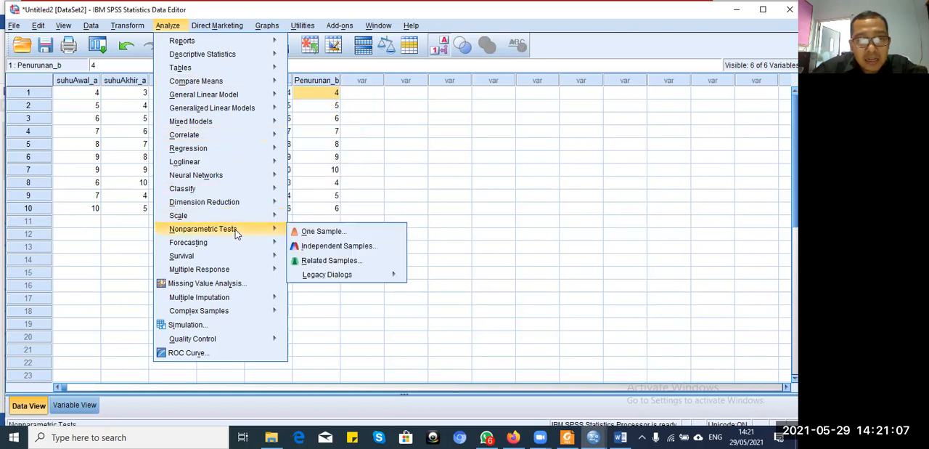
pyautogui.moveTo(247, 84)
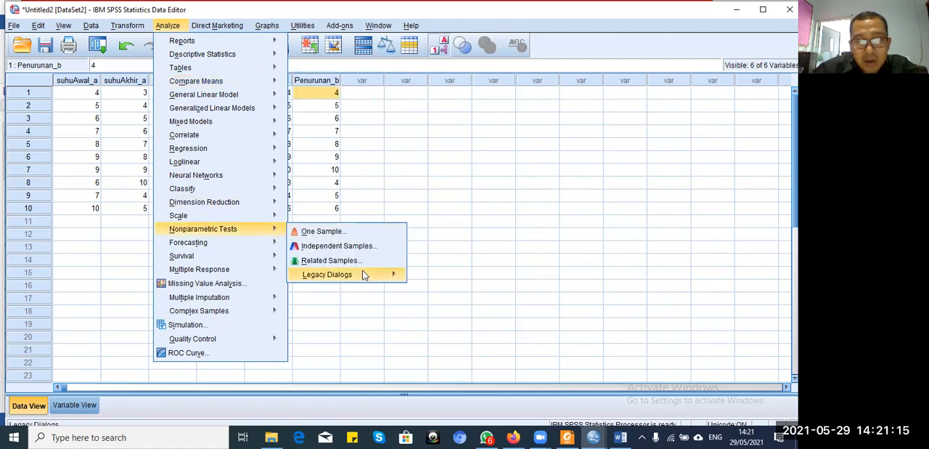
pyautogui.moveTo(363, 273)
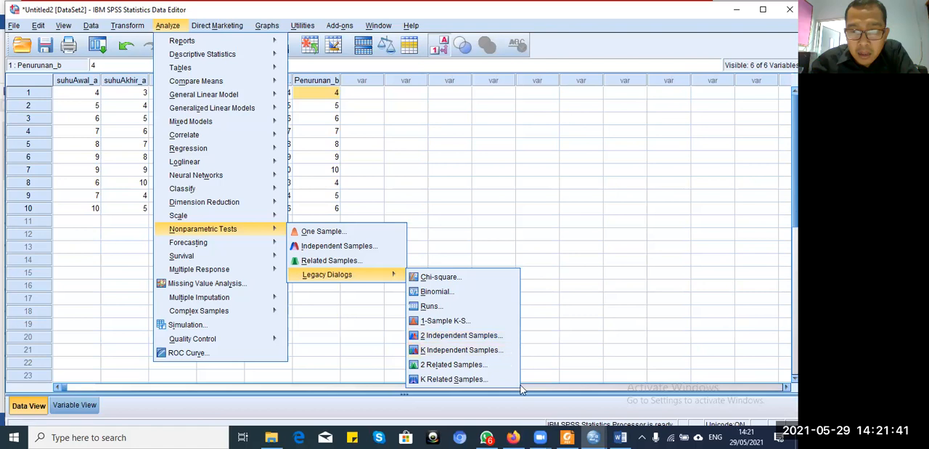
pyautogui.moveTo(542, 436)
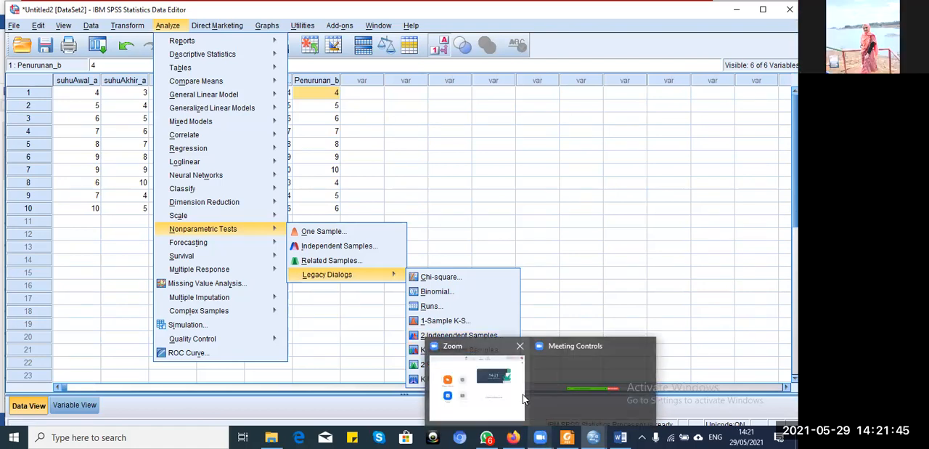
pyautogui.moveTo(196, 84)
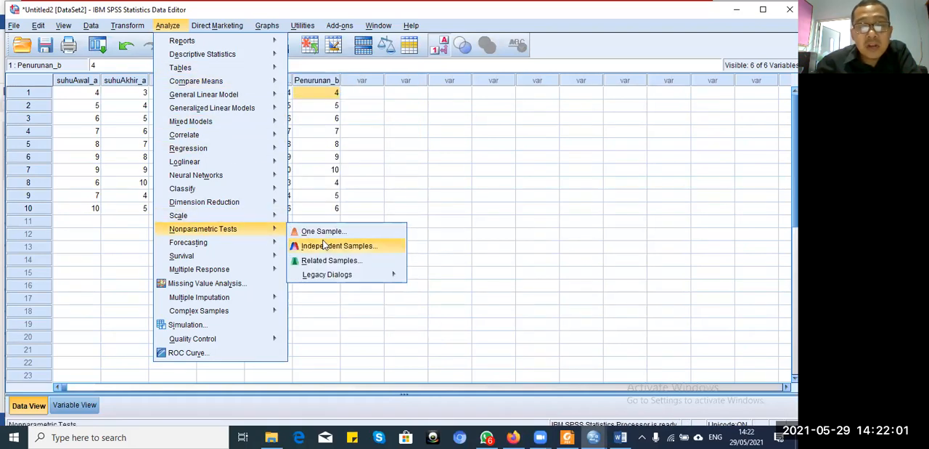
pyautogui.moveTo(333, 274)
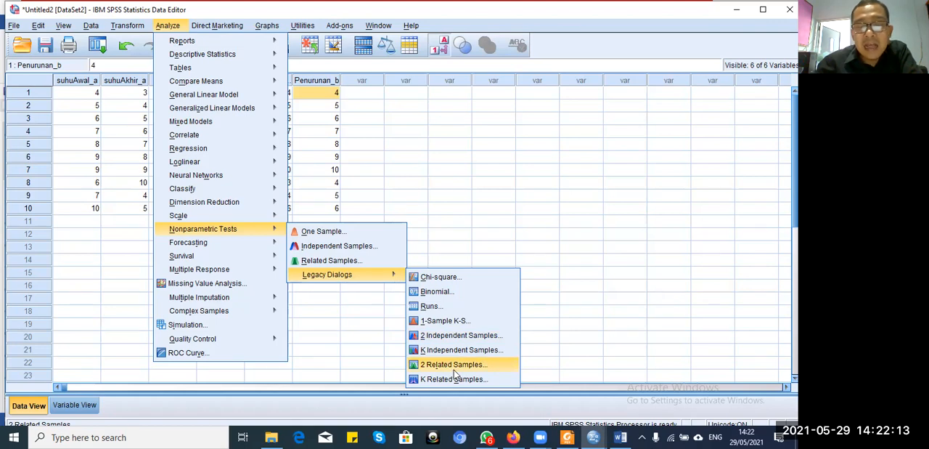
# Step: Switch to the Word document to review the hypotheses and test criterion, and return to the SPSS data
pyautogui.moveTo(617, 432)
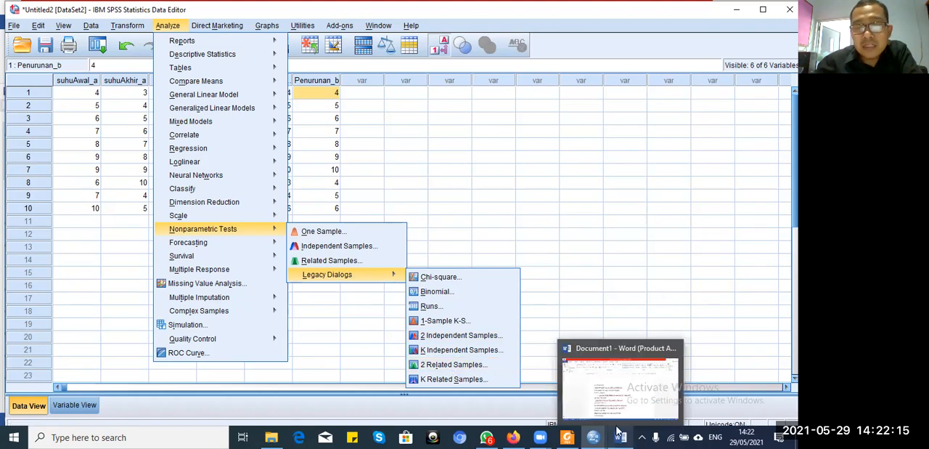
pyautogui.click(619, 380)
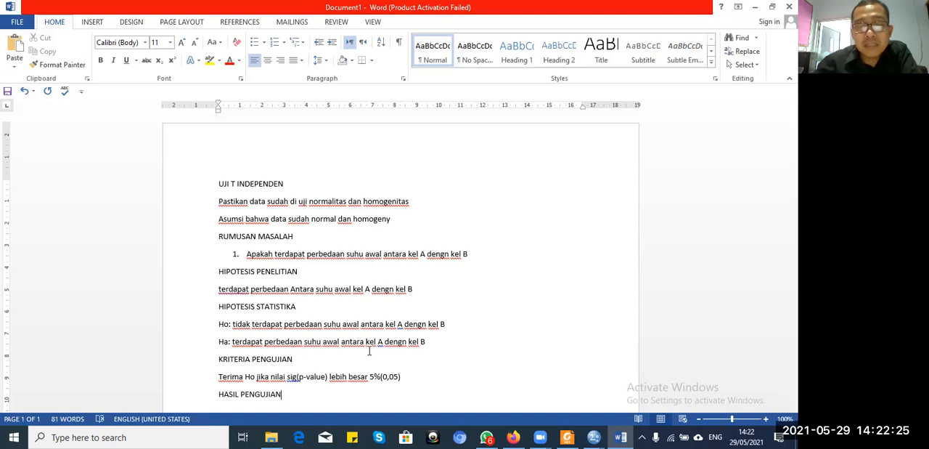
pyautogui.click(593, 435)
pyautogui.click(684, 391)
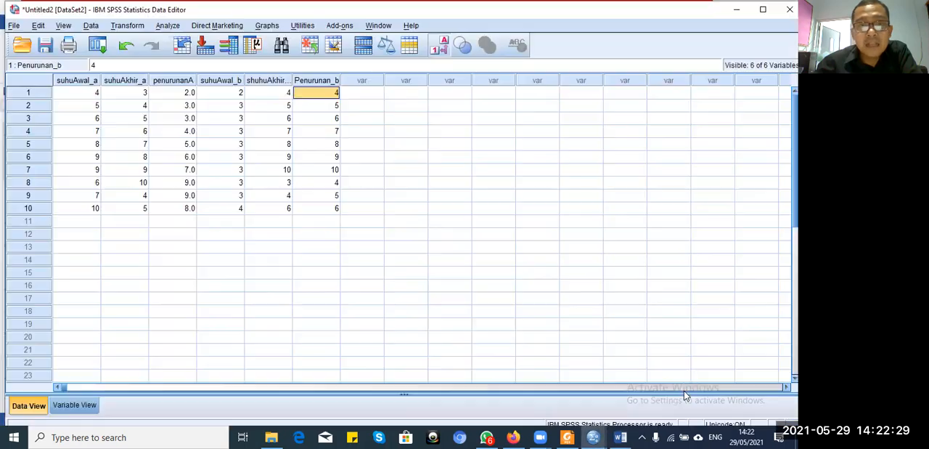
pyautogui.click(166, 27)
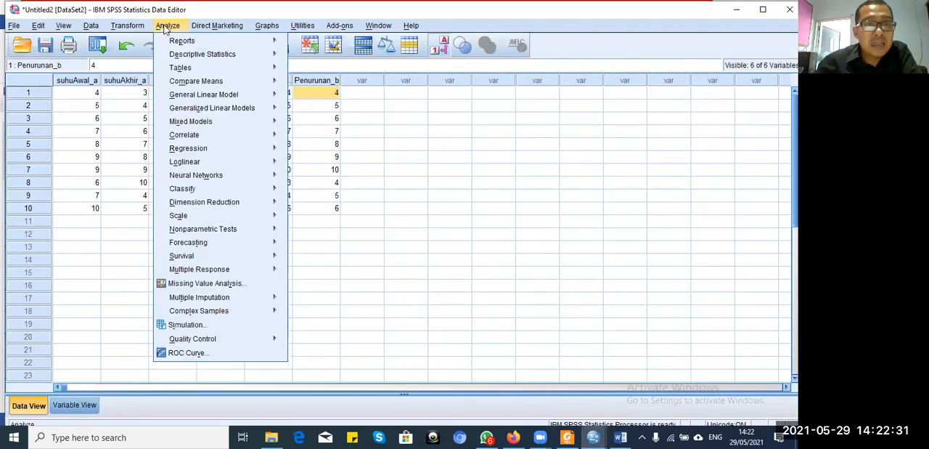
pyautogui.moveTo(217, 68)
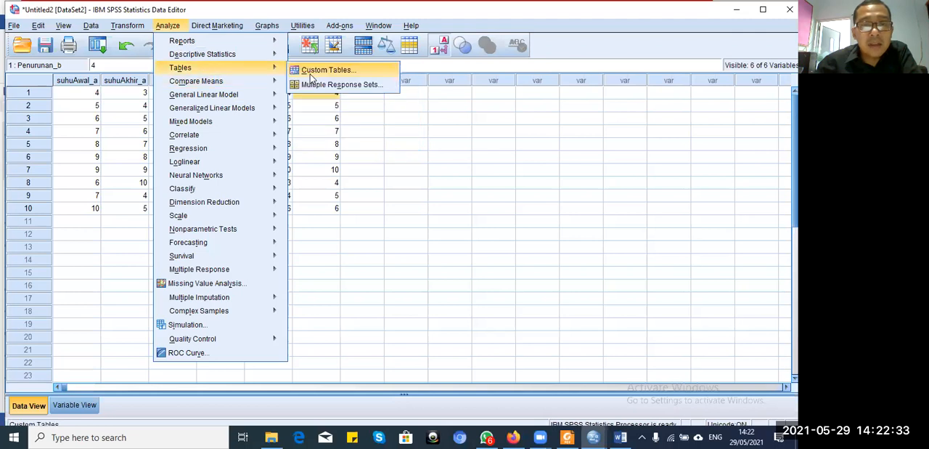
pyautogui.moveTo(275, 83)
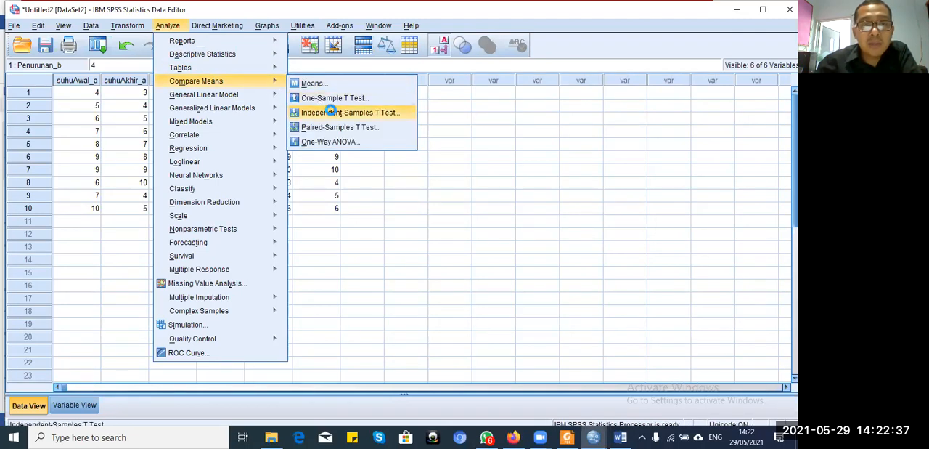
pyautogui.click(333, 114)
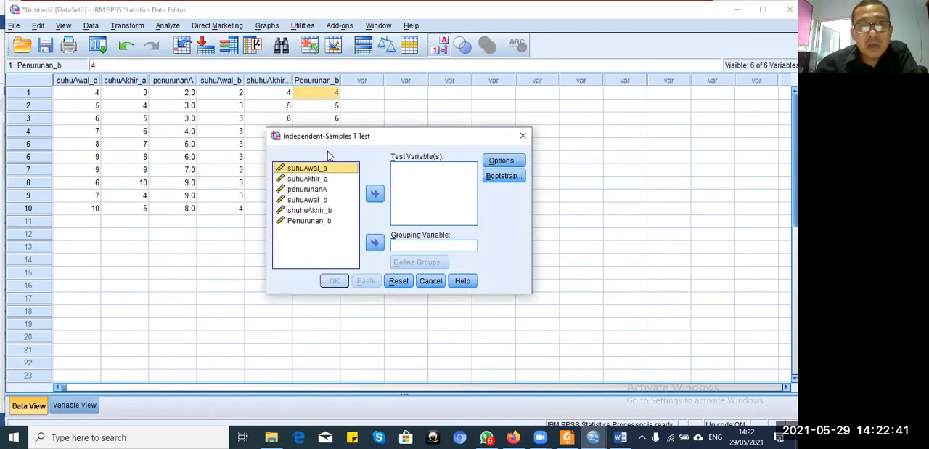
pyautogui.click(374, 195)
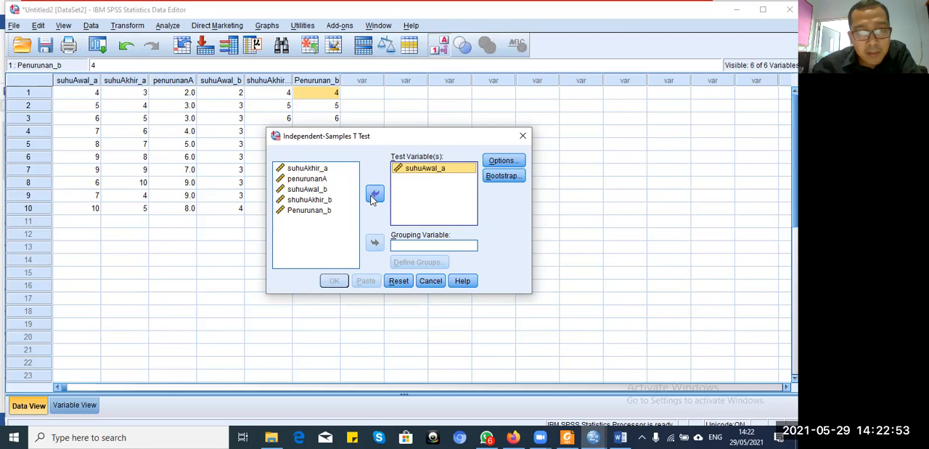
pyautogui.click(319, 190)
pyautogui.click(375, 193)
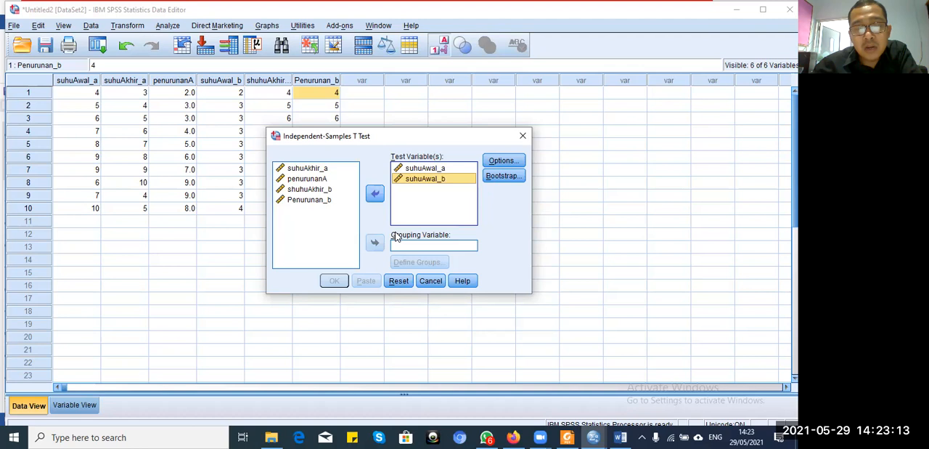
pyautogui.click(522, 138)
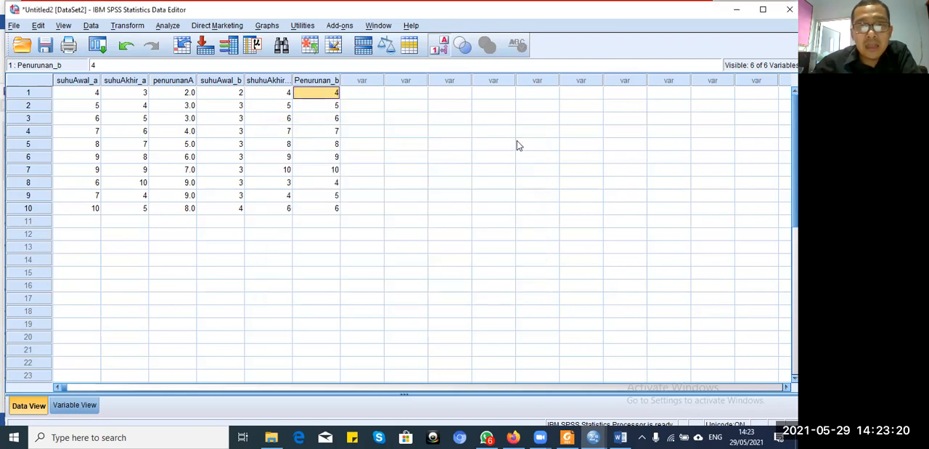
# Step: Add a new variable named SUHUawal below Penurunan_b in the variable definitions
pyautogui.click(80, 406)
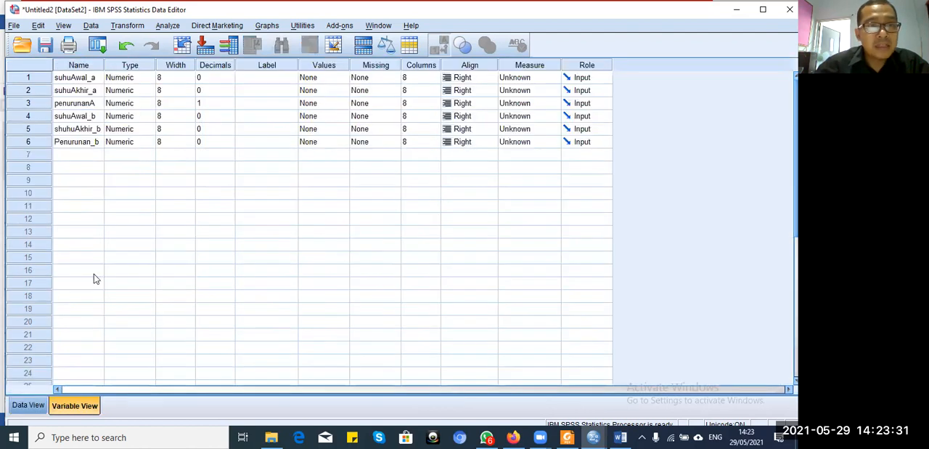
pyautogui.click(83, 157)
pyautogui.write('SUHU')
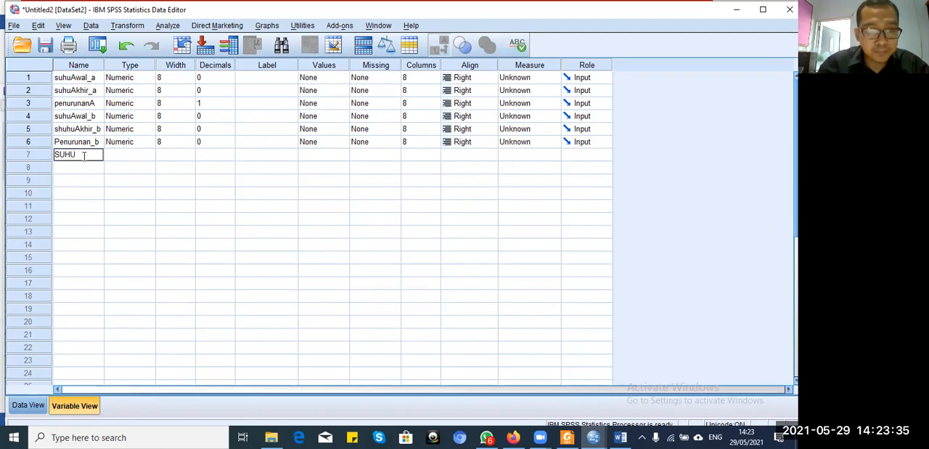
pyautogui.write('awal')
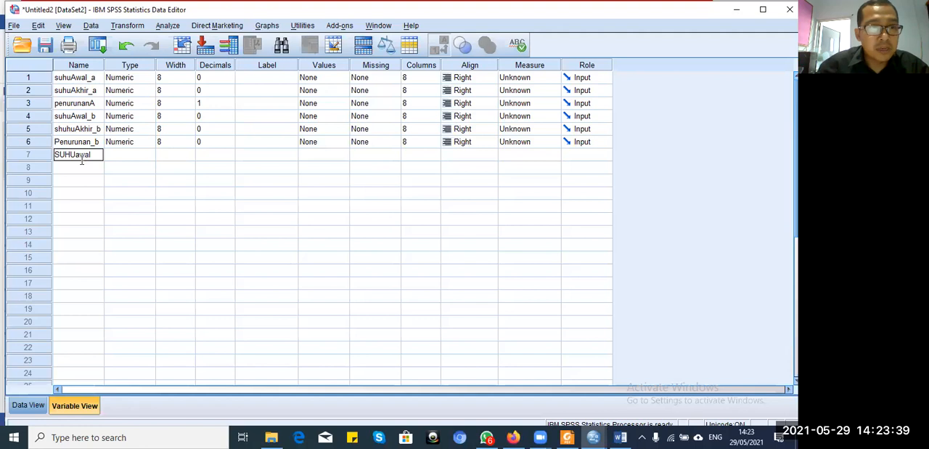
# Step: Add a grouping variable named kel below SUHUawal in the variable definitions
pyautogui.click(80, 168)
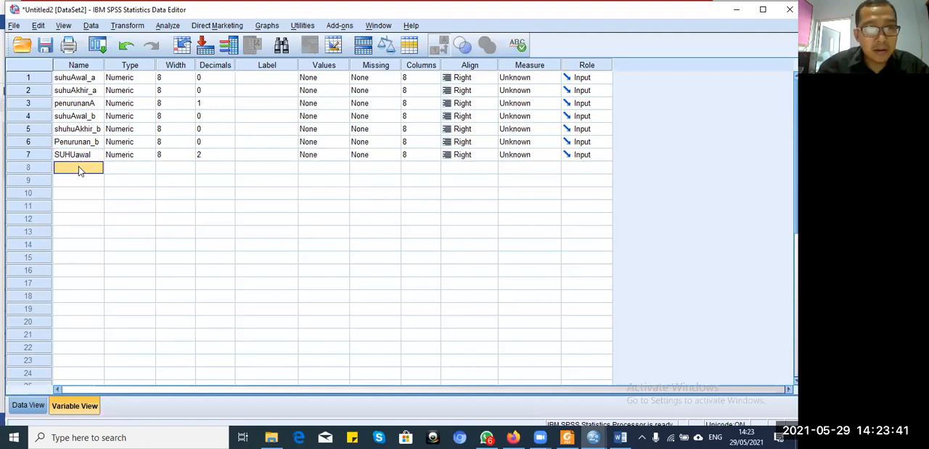
pyautogui.write('k')
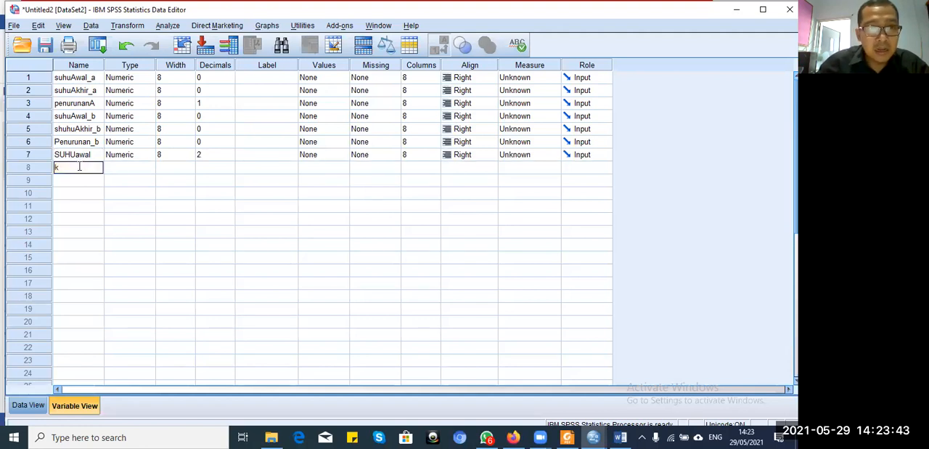
pyautogui.write('el')
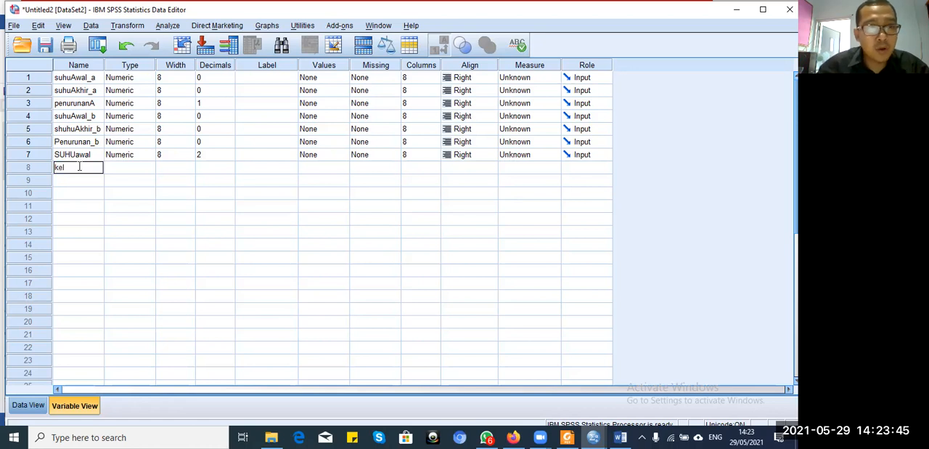
pyautogui.click(109, 197)
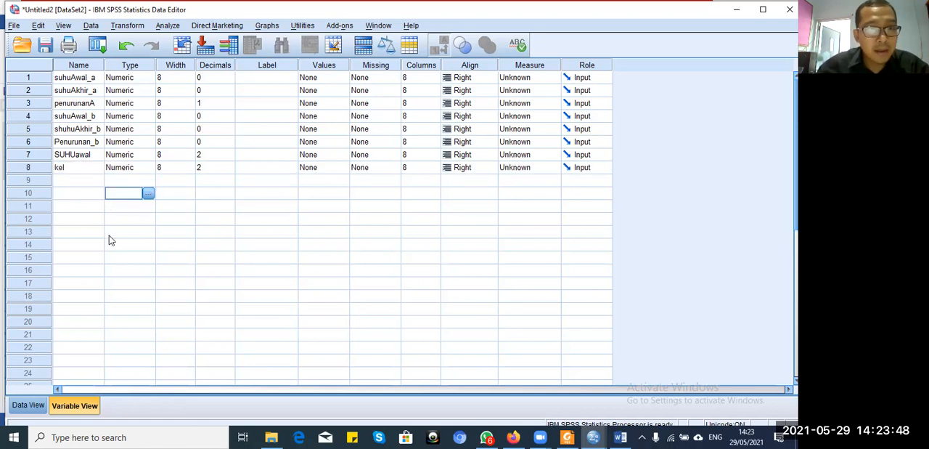
# Step: Set the decimals of both SUHUawal and kel to 0
pyautogui.click(228, 158)
pyautogui.write('0')
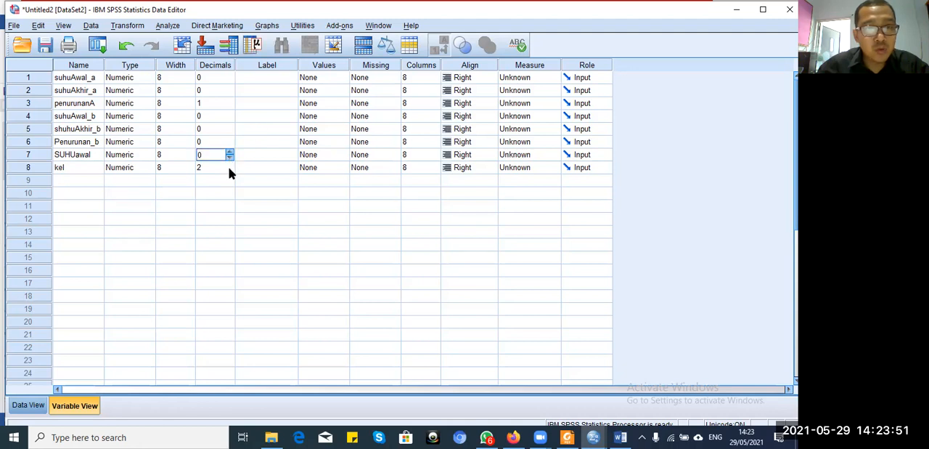
pyautogui.click(228, 171)
pyautogui.write('0')
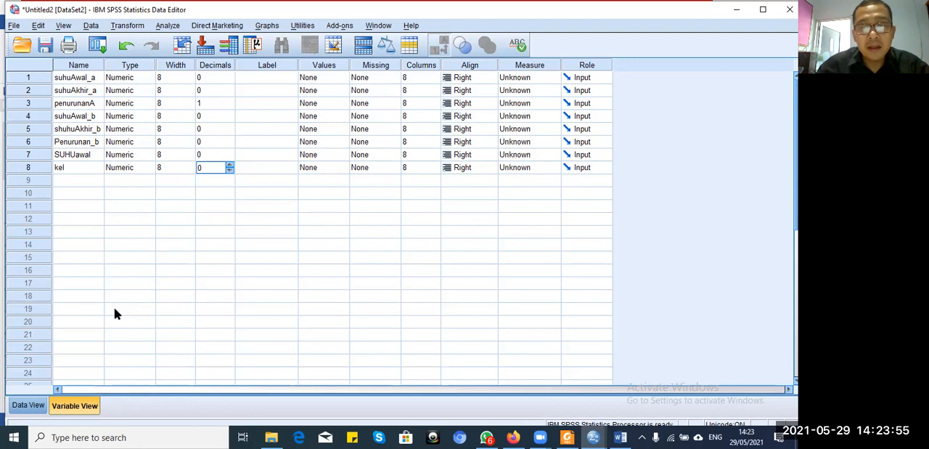
# Step: Copy the ten suhuAwal_a values in the data into SUHUawal, starting at row 1
pyautogui.click(29, 404)
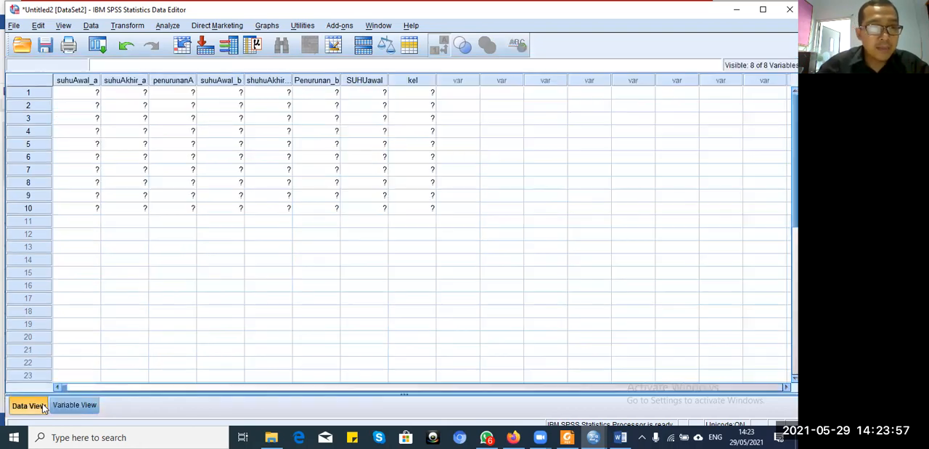
pyautogui.click(92, 93)
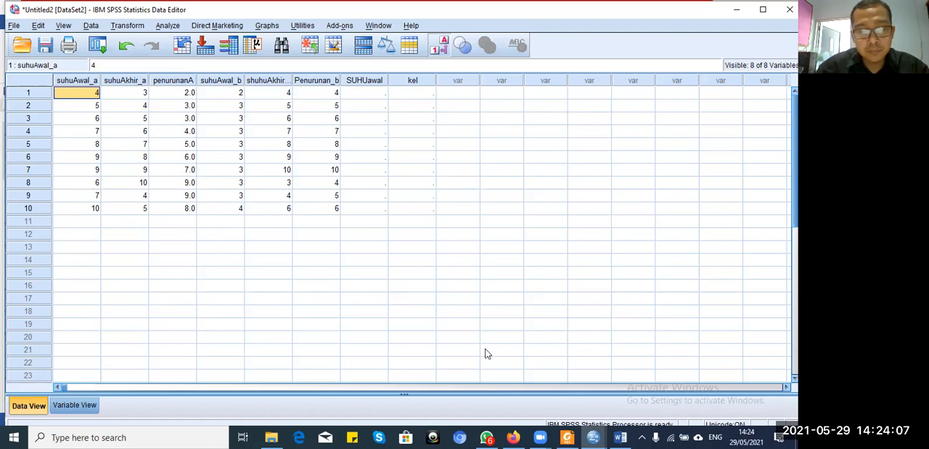
pyautogui.press('Down')
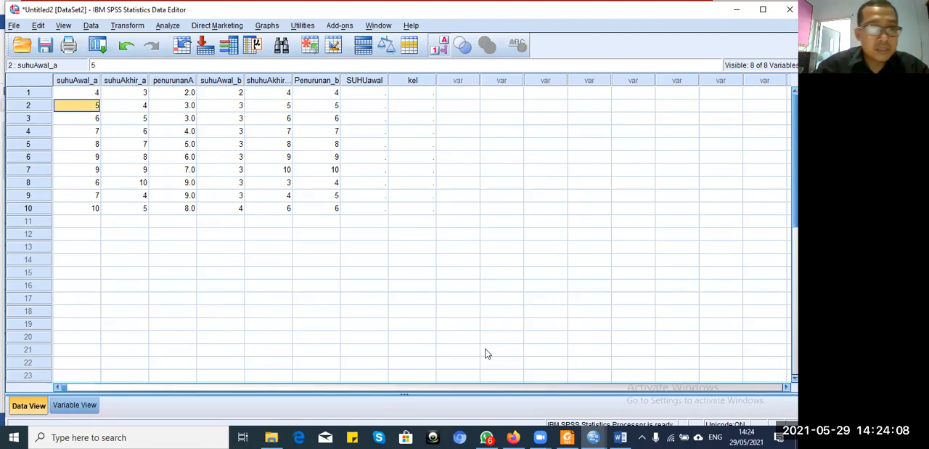
pyautogui.click(86, 92)
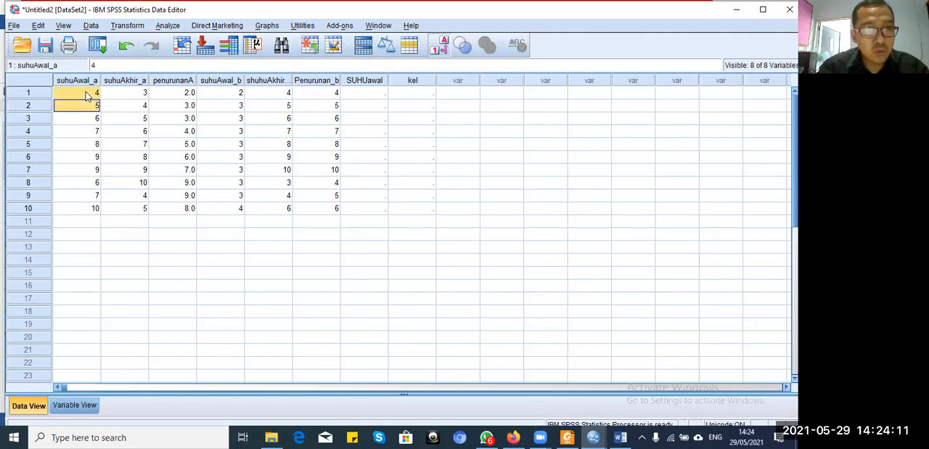
pyautogui.hotkey('shift', 'Down')
pyautogui.hotkey('shift', 'Down')
pyautogui.hotkey('shift', 'Down')
pyautogui.hotkey('shift', 'Down')
pyautogui.hotkey('shift', 'Down')
pyautogui.hotkey('shift', 'Down')
pyautogui.hotkey('shift', 'Down')
pyautogui.hotkey('shift', 'Down')
pyautogui.hotkey('ctrl', 'c')
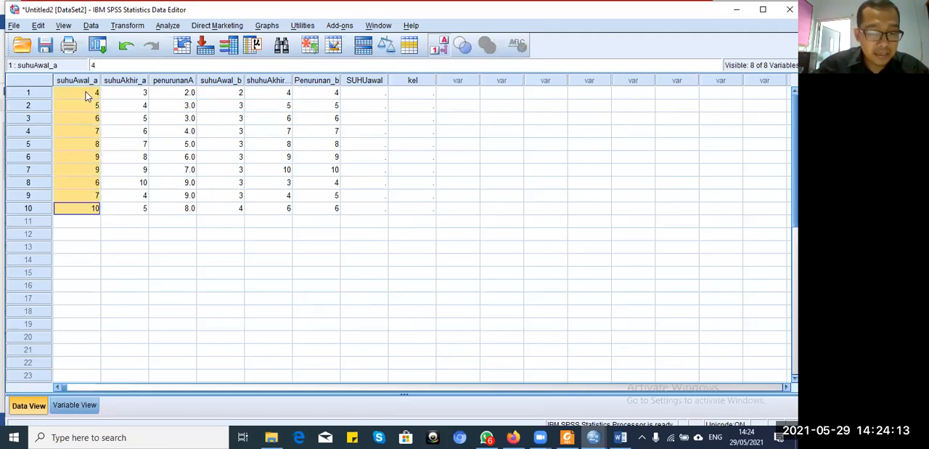
pyautogui.click(372, 92)
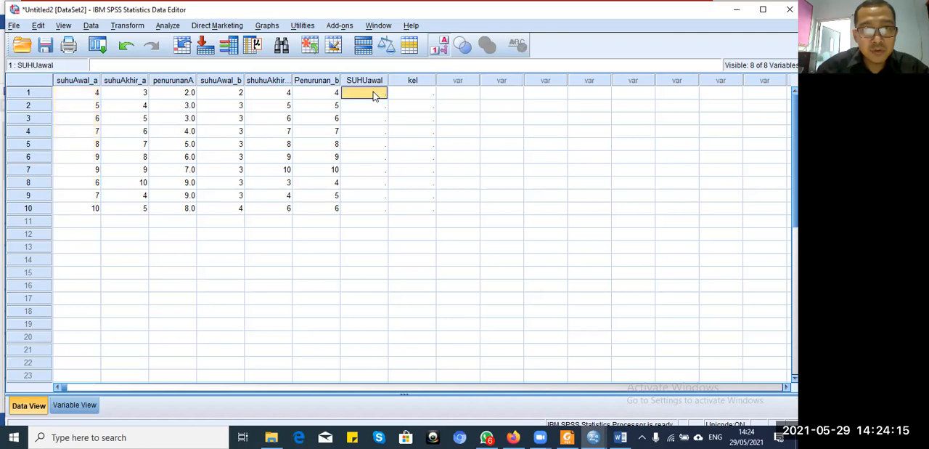
pyautogui.hotkey('ctrl', 'v')
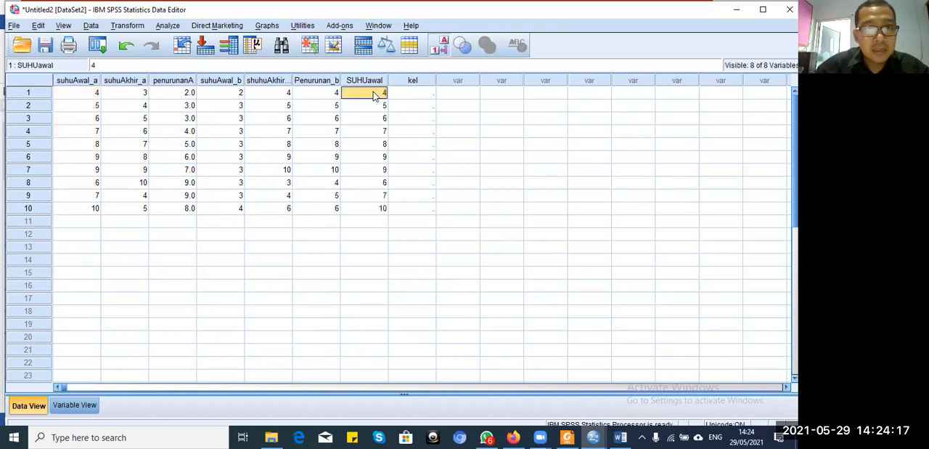
# Step: Copy the ten suhuAwal_b values into SUHUawal below the existing data, starting at row 11
pyautogui.click(234, 93)
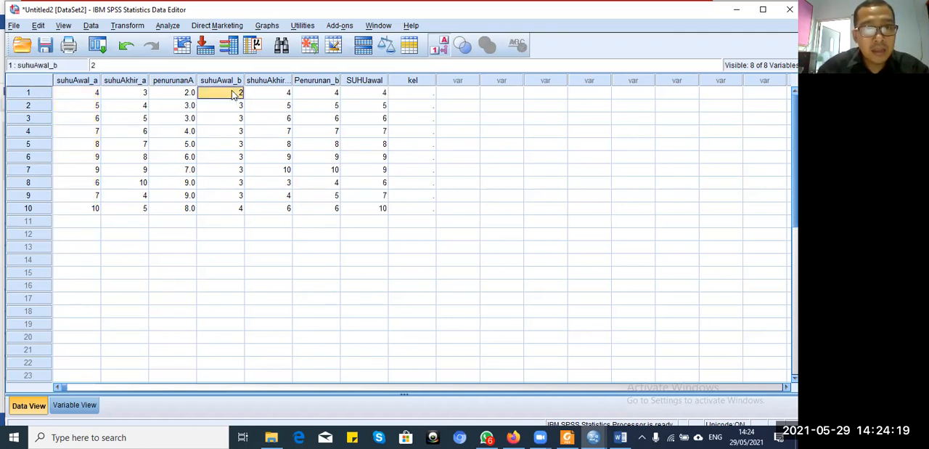
pyautogui.hotkey('shift', 'Down')
pyautogui.hotkey('shift', 'Down')
pyautogui.hotkey('shift', 'Down')
pyautogui.hotkey('shift', 'Down')
pyautogui.hotkey('shift', 'Down')
pyautogui.hotkey('shift', 'Down')
pyautogui.hotkey('shift', 'Down')
pyautogui.hotkey('shift', 'Down')
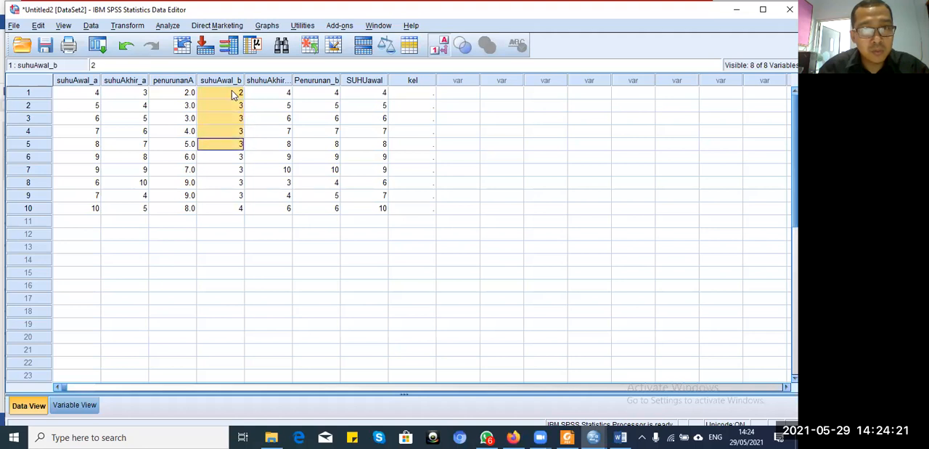
pyautogui.hotkey('shift', 'Down')
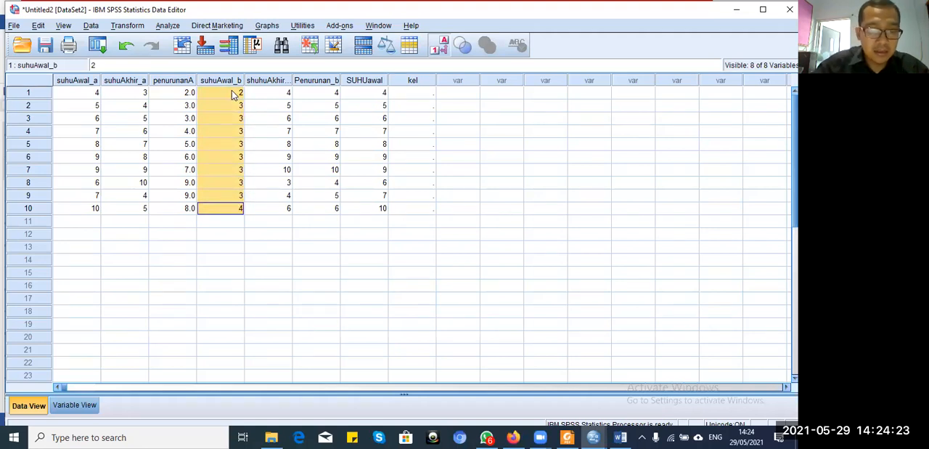
pyautogui.click(378, 226)
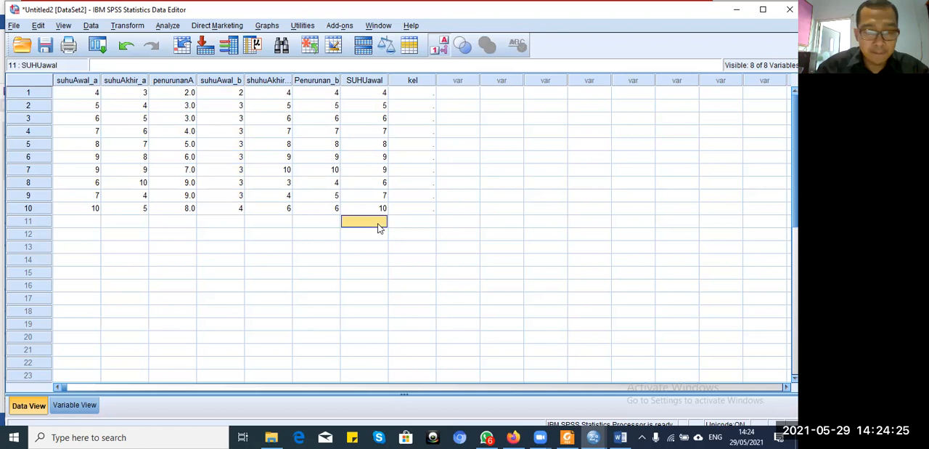
# Step: Enter the group code 1 in the kel column for rows 1 to 9
pyautogui.click(423, 93)
pyautogui.write('1')
pyautogui.press('Return')
pyautogui.write('1')
pyautogui.press('Return')
pyautogui.write('1')
pyautogui.press('Return')
pyautogui.write('1')
pyautogui.press('Return')
pyautogui.write('1')
pyautogui.press('Return')
pyautogui.write('1 1 1 1')
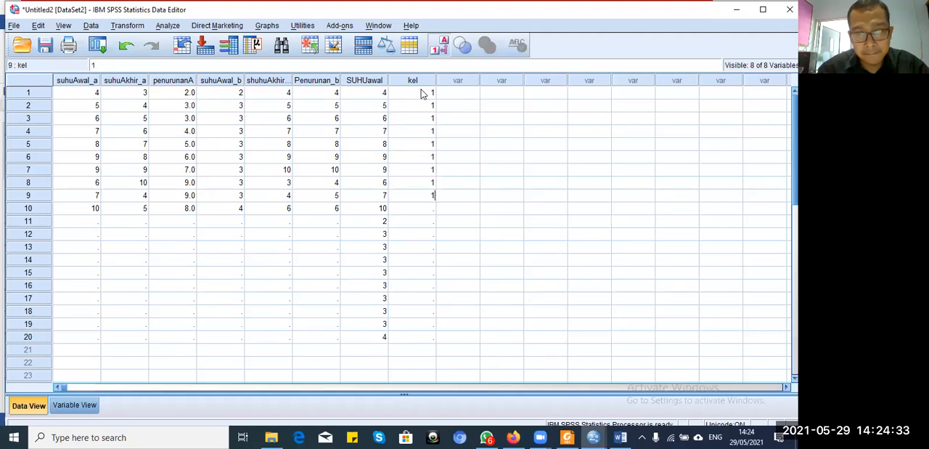
pyautogui.press('Return')
# Step: Enter 2 in the kel column for row 11 and fill the skipped row 10 with 1
pyautogui.press('Return')
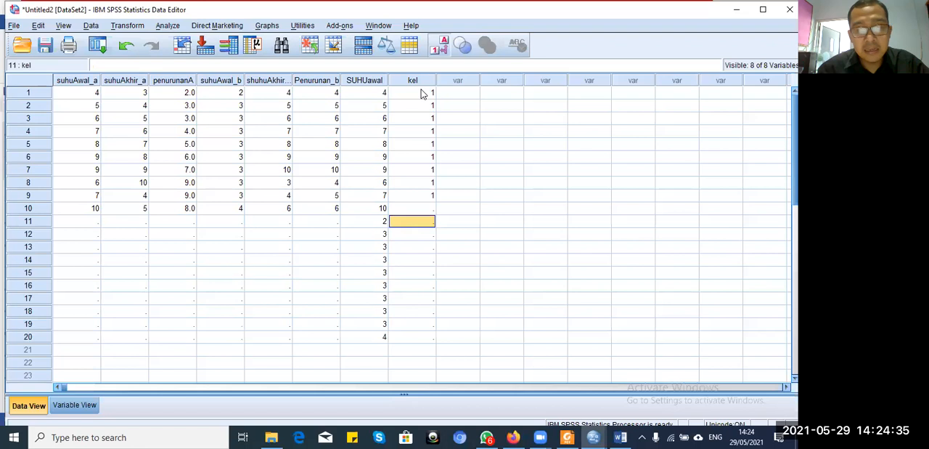
pyautogui.write('2')
pyautogui.press('Return')
pyautogui.press('Up')
pyautogui.press('Up')
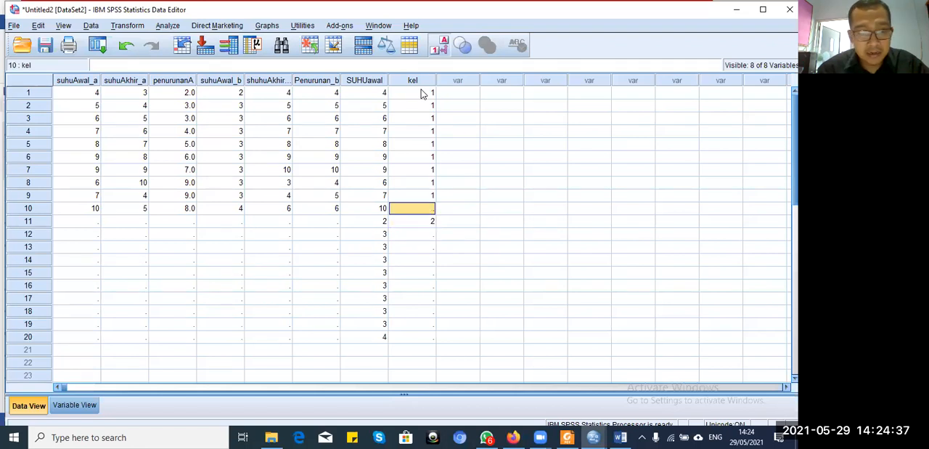
pyautogui.write('1')
# Step: Enter the group code 2 in the kel column for the remaining rows 12 to 20
pyautogui.press('Return')
pyautogui.press('Return')
pyautogui.write('2')
pyautogui.press('Return')
pyautogui.write('2')
pyautogui.press('Return')
pyautogui.write('2')
pyautogui.press('Return')
pyautogui.write('2')
pyautogui.press('Return')
pyautogui.write('2')
pyautogui.press('Return')
pyautogui.write('2')
pyautogui.press('Return')
pyautogui.write('2')
pyautogui.press('Return')
pyautogui.press('Up')
pyautogui.press('Up')
pyautogui.press('Up')
pyautogui.press('Up')
pyautogui.press('Up')
pyautogui.press('Up')
pyautogui.press('Up')
pyautogui.press('Up')
pyautogui.press('Up')
pyautogui.press('Up')
pyautogui.press('Up')
pyautogui.press('Up')
pyautogui.press('Up')
pyautogui.press('Up')
pyautogui.press('Up')
pyautogui.press('Up')
pyautogui.press('Up')
pyautogui.press('Up')
pyautogui.press('Up')
pyautogui.press('Up')
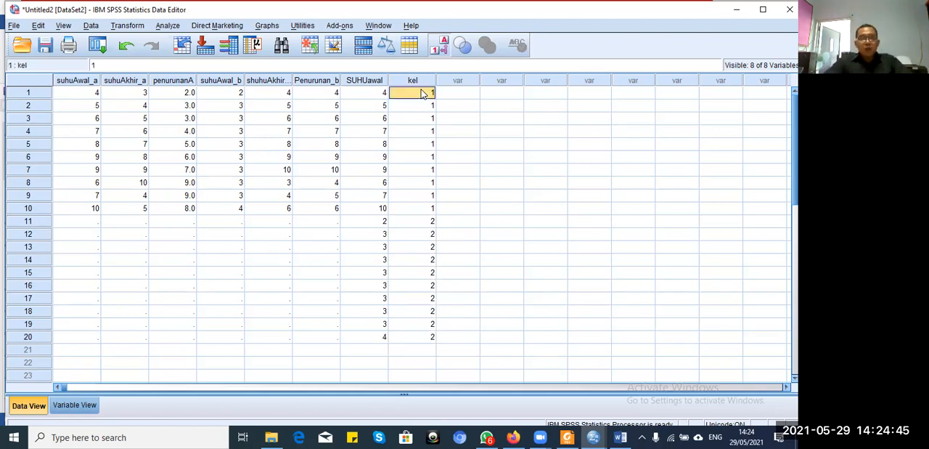
# Step: Define value labels for the kel variable: 1 as "kel a" and 2 as "kel b"
pyautogui.click(76, 405)
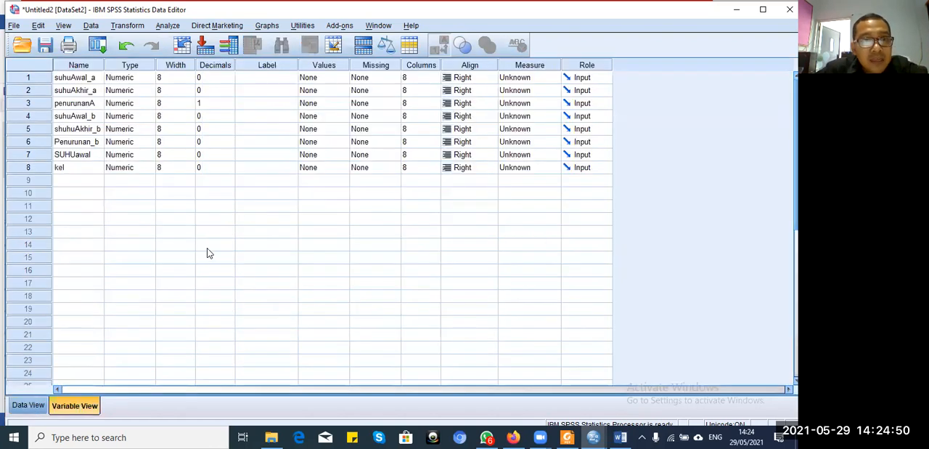
pyautogui.click(339, 169)
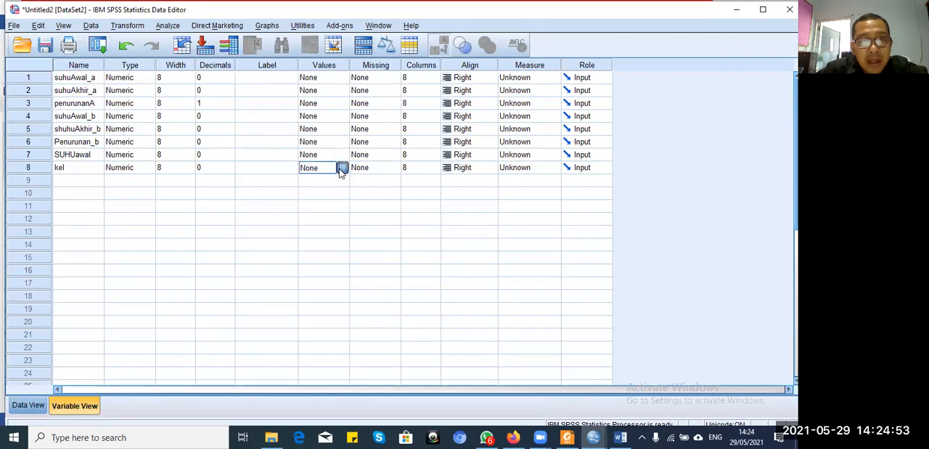
pyautogui.click(342, 168)
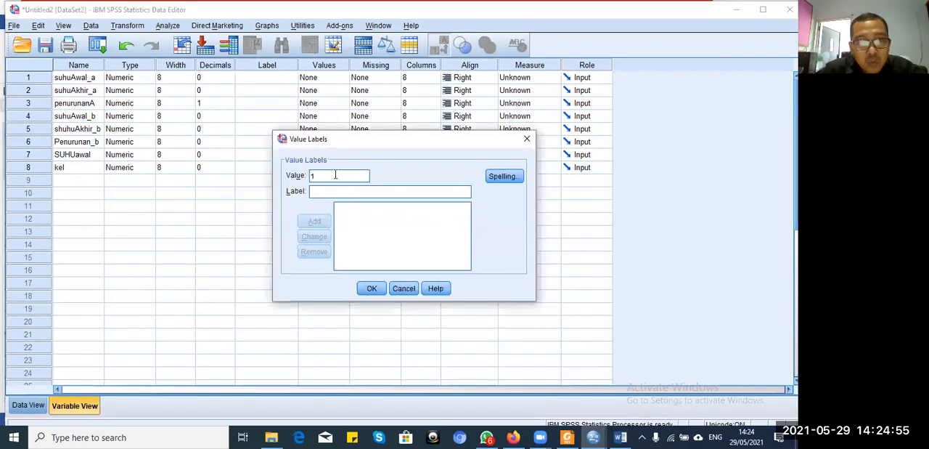
pyautogui.write('kel a')
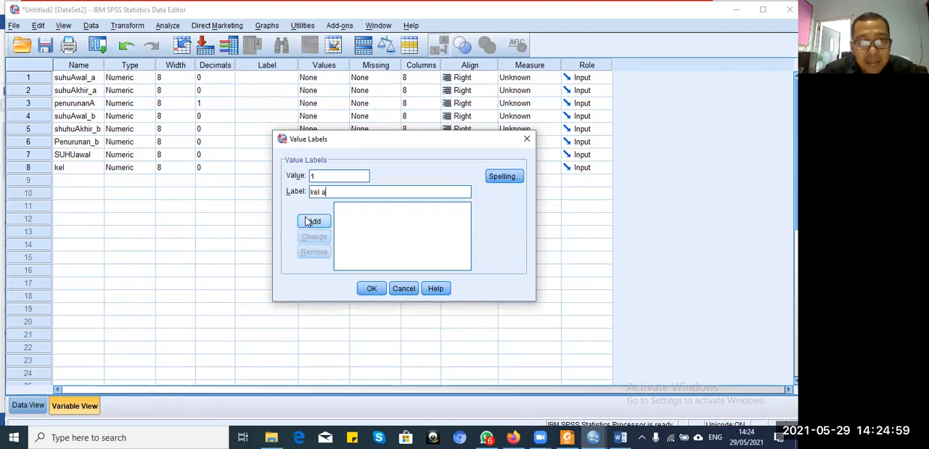
pyautogui.click(315, 222)
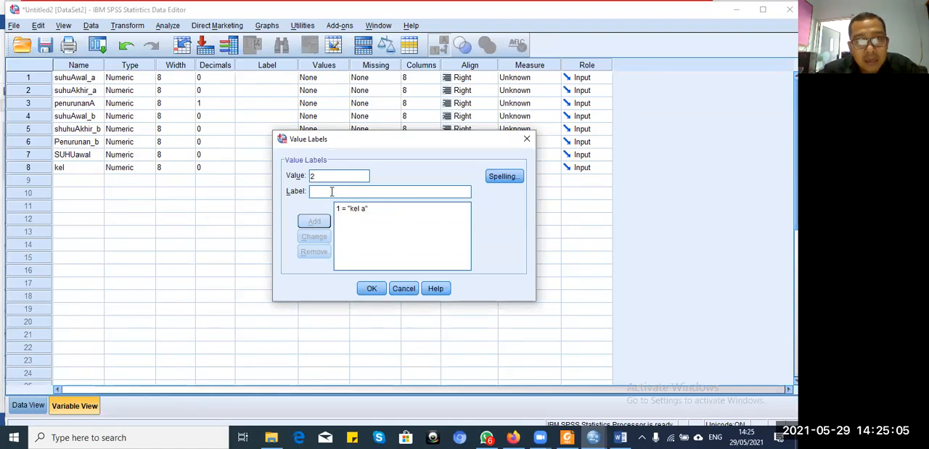
pyautogui.click(332, 191)
pyautogui.write('kel b')
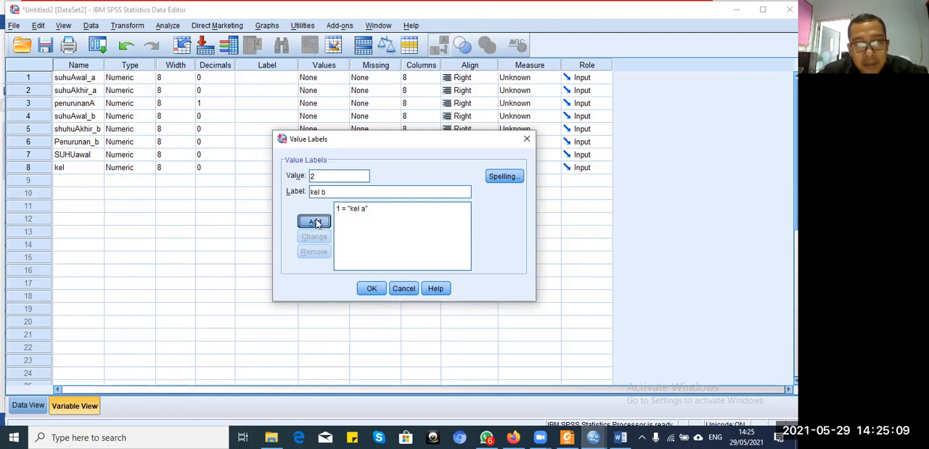
pyautogui.click(314, 221)
pyautogui.click(369, 289)
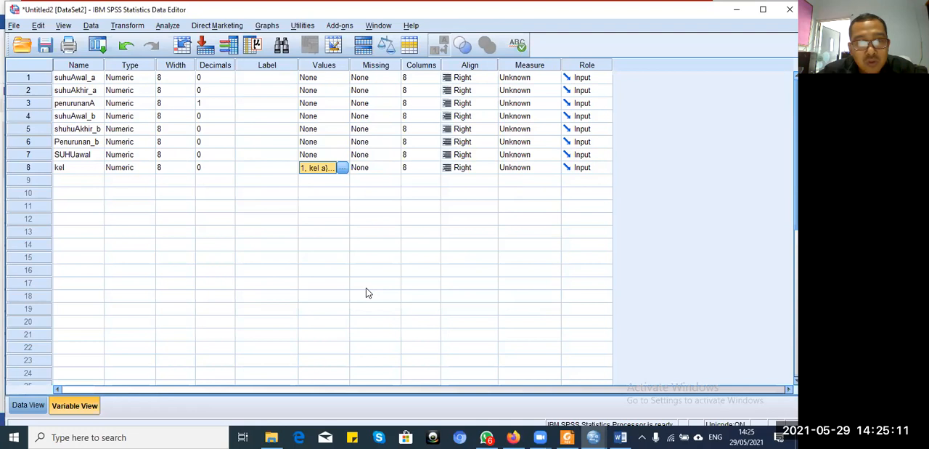
# Step: Return to the data and toggle the value label display to compare the kel codes with their labels
pyautogui.click(36, 404)
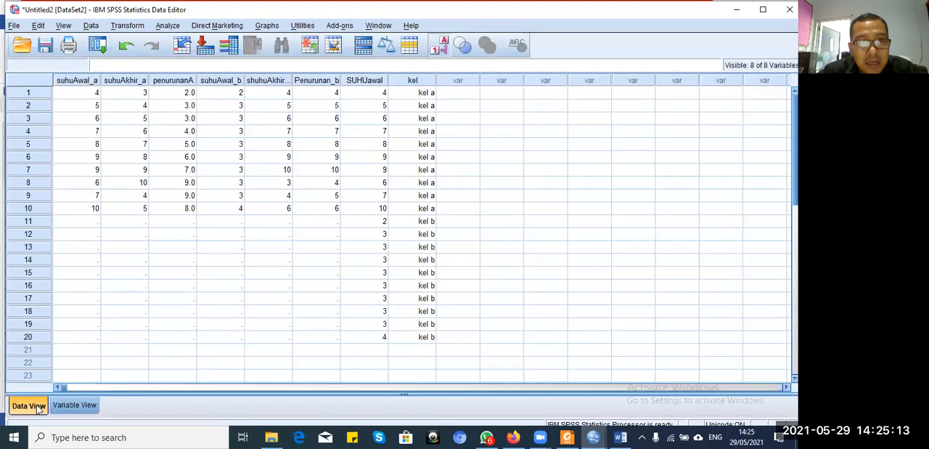
pyautogui.click(444, 46)
pyautogui.click(445, 46)
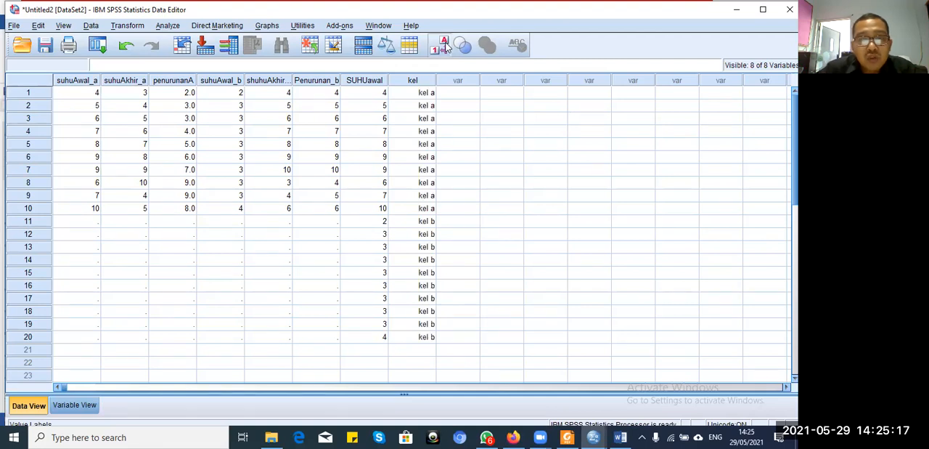
pyautogui.click(444, 46)
pyautogui.click(445, 46)
pyautogui.click(444, 46)
pyautogui.click(444, 45)
pyautogui.click(444, 46)
pyautogui.click(444, 46)
pyautogui.click(444, 46)
pyautogui.click(445, 46)
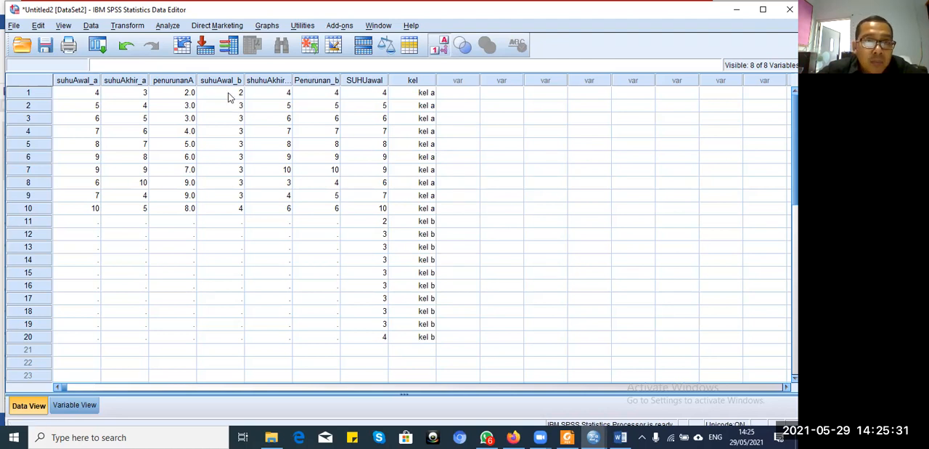
# Step: Set up an Independent-Samples T Test with SUHUawal as the test variable and kel as the grouping variable
pyautogui.click(168, 27)
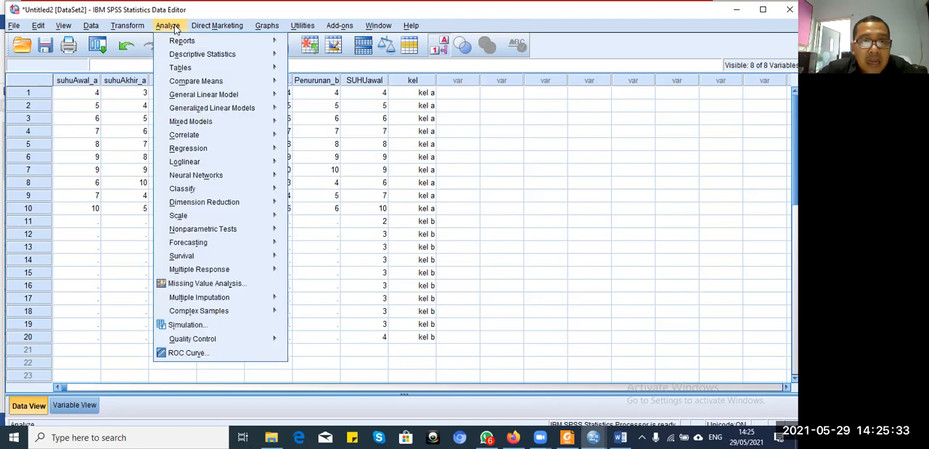
pyautogui.moveTo(207, 80)
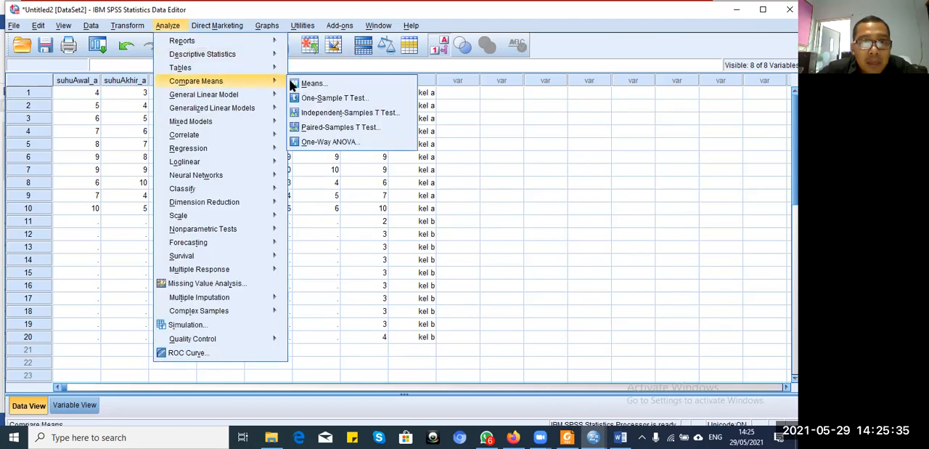
pyautogui.click(343, 113)
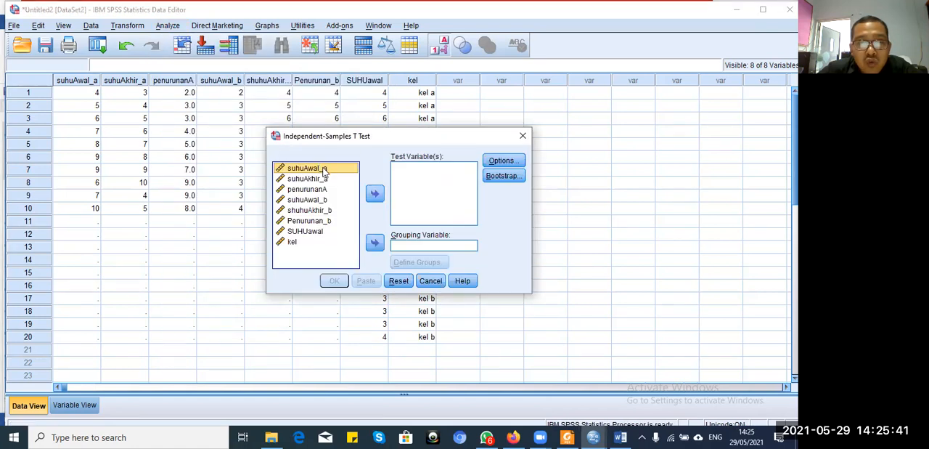
pyautogui.click(317, 232)
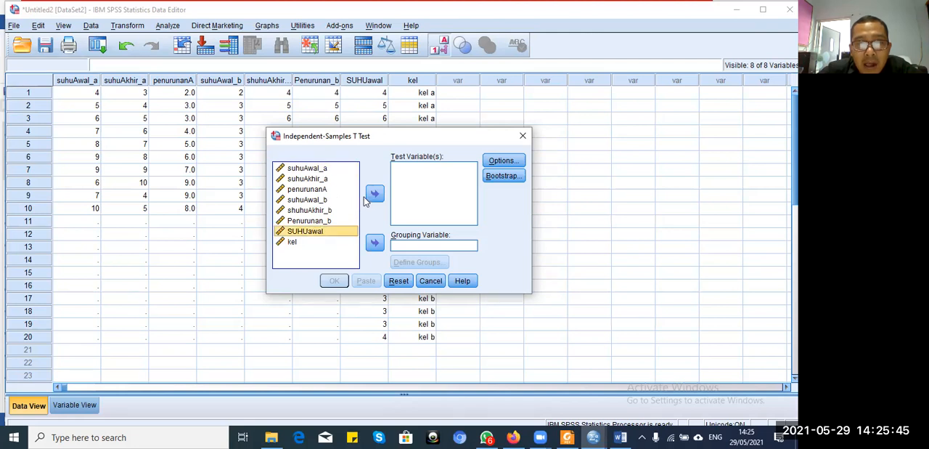
pyautogui.click(373, 196)
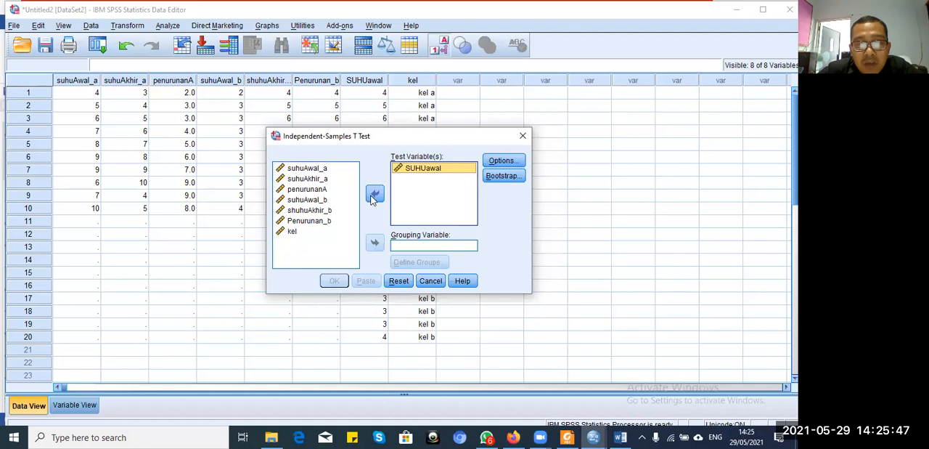
pyautogui.click(294, 232)
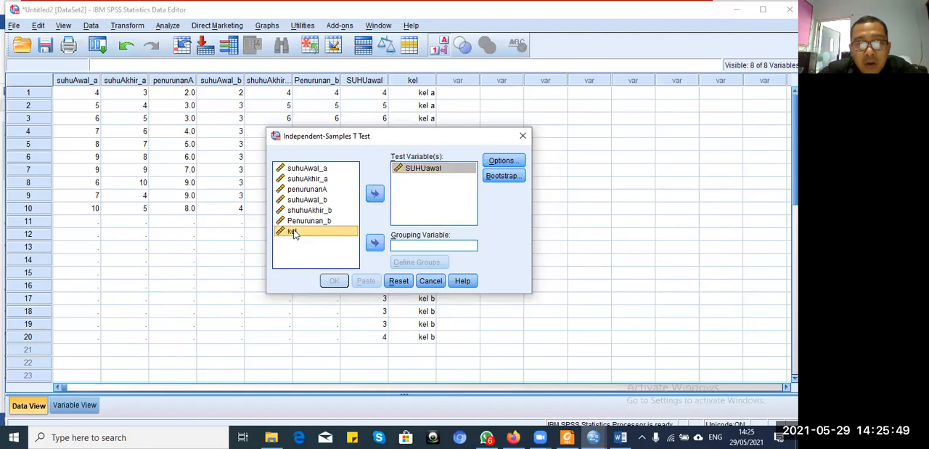
pyautogui.click(374, 245)
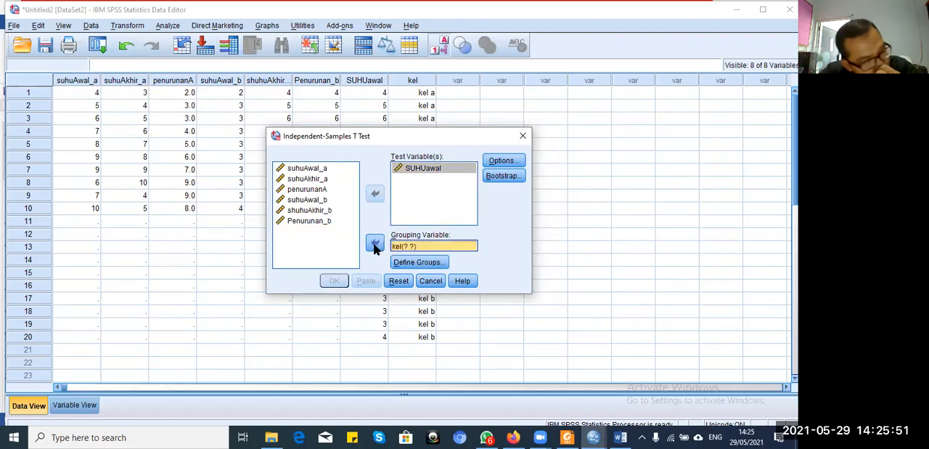
# Step: Define the groups of the grouping variable kel with the specified values 1 for Group 1 and 2 for Group 2
pyautogui.click(406, 261)
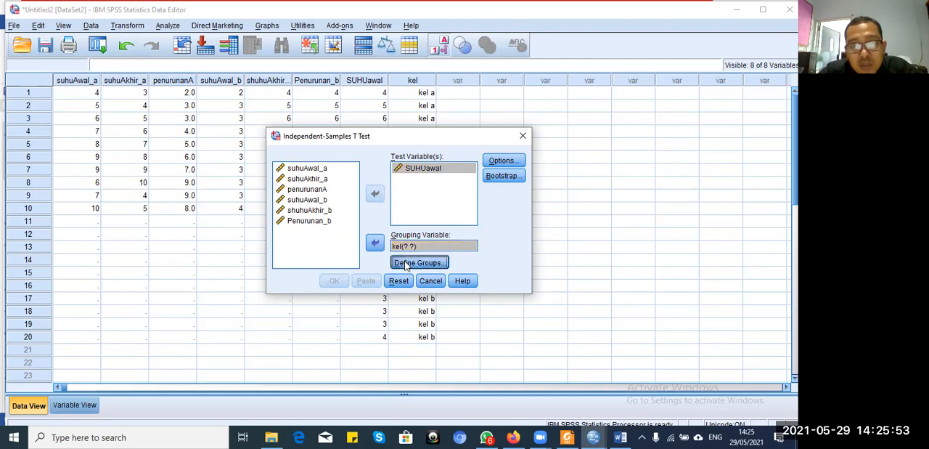
pyautogui.click(409, 199)
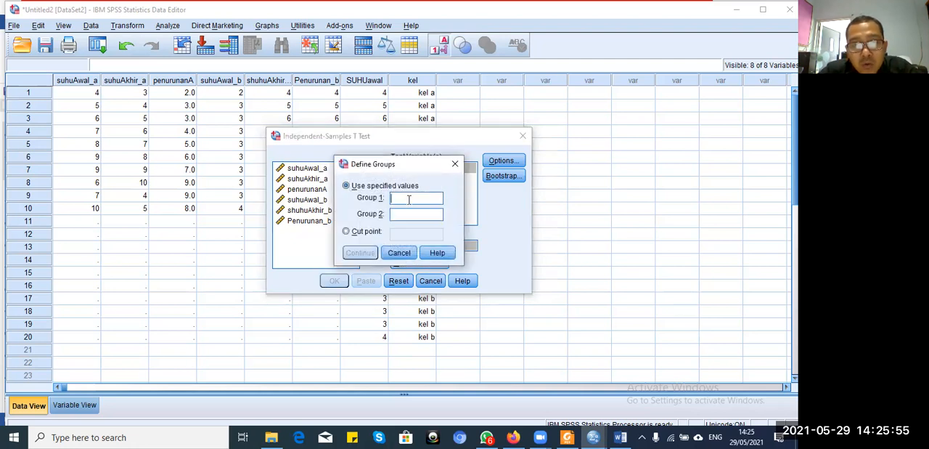
pyautogui.write('1')
pyautogui.click(396, 214)
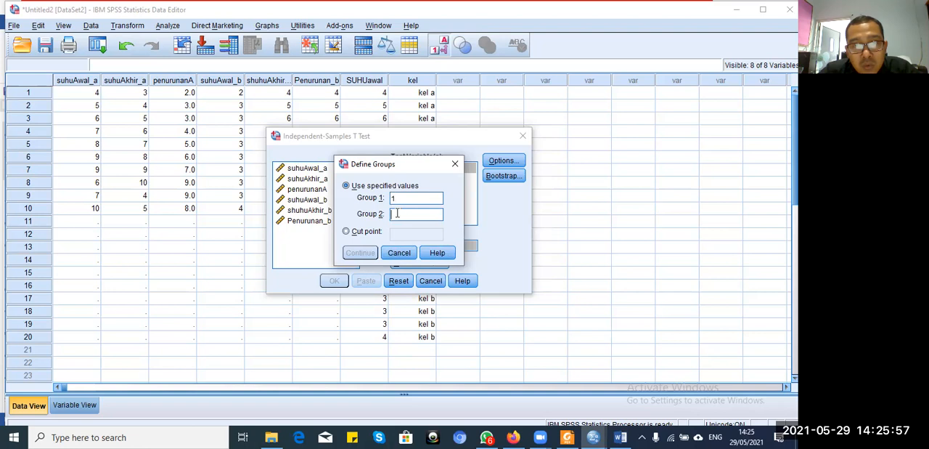
pyautogui.write('2')
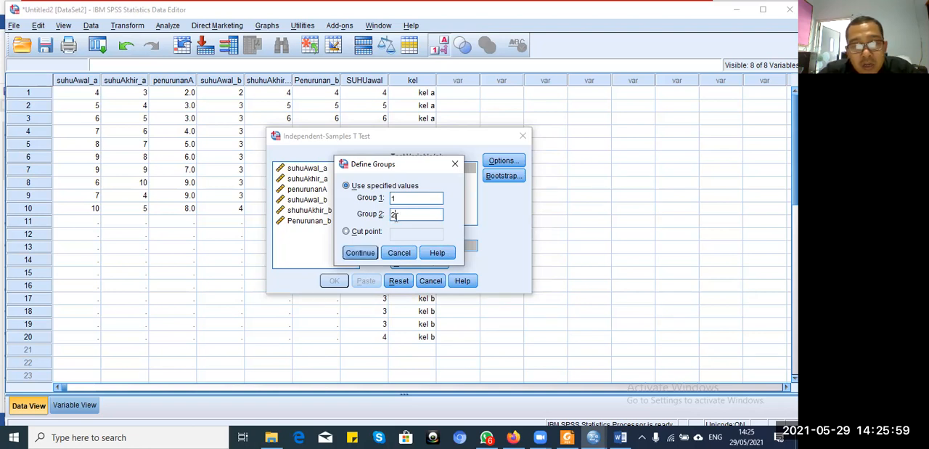
pyautogui.click(360, 253)
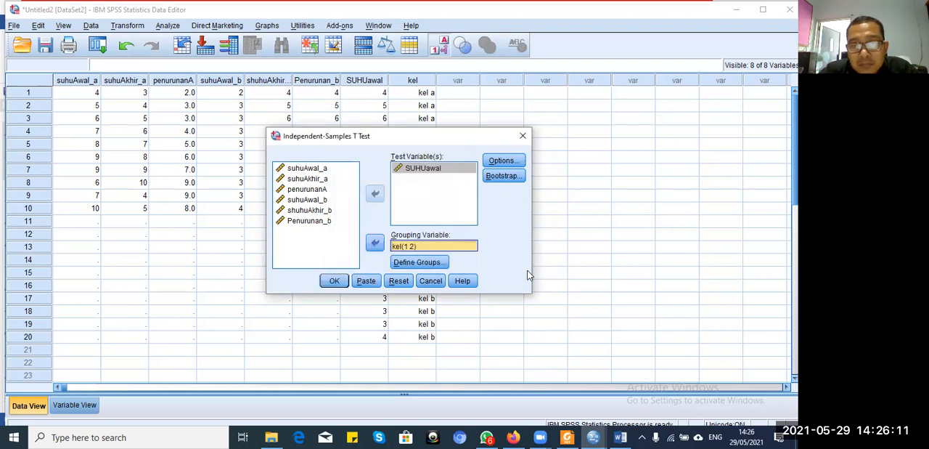
# Step: Review the t-test's confidence interval and missing-value options and the kel group definitions, leaving them as they are
pyautogui.click(502, 161)
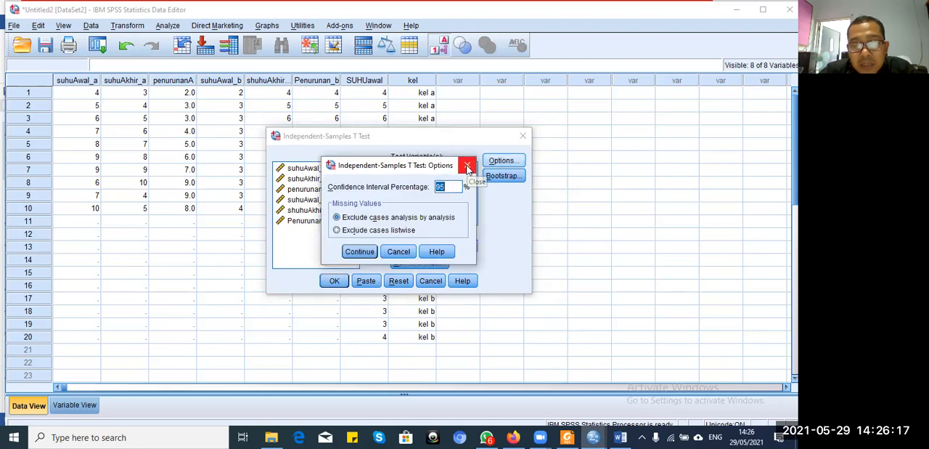
pyautogui.click(468, 167)
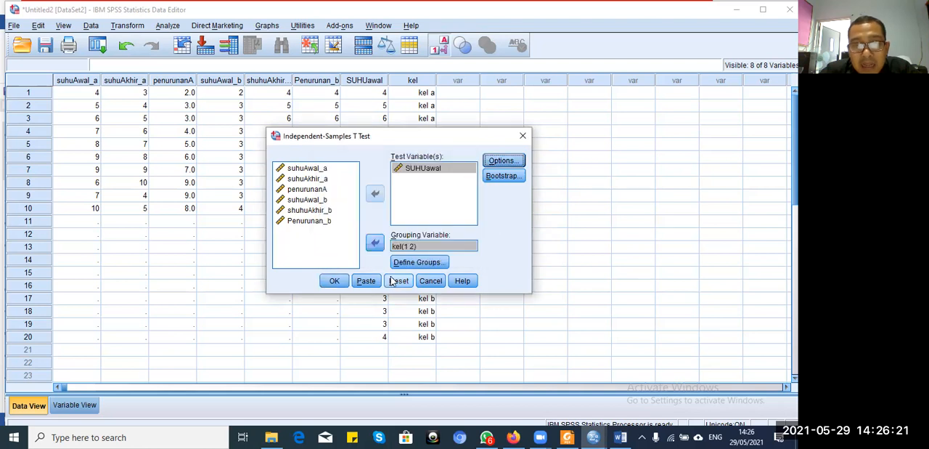
pyautogui.click(414, 263)
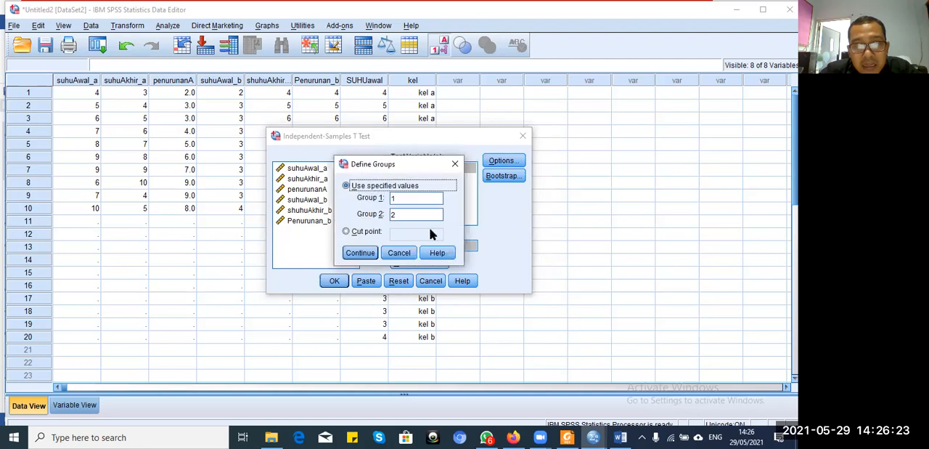
pyautogui.click(452, 167)
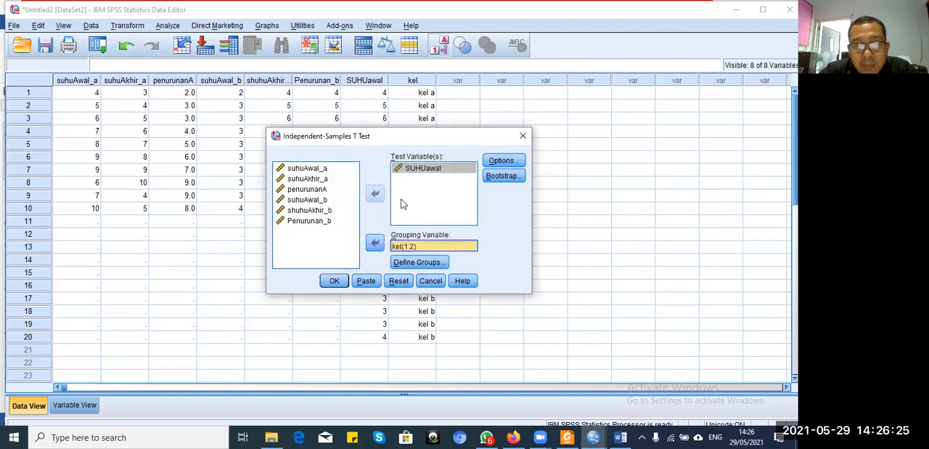
# Step: Run the independent-samples t-test and select the Group Statistics table in the output
pyautogui.click(334, 281)
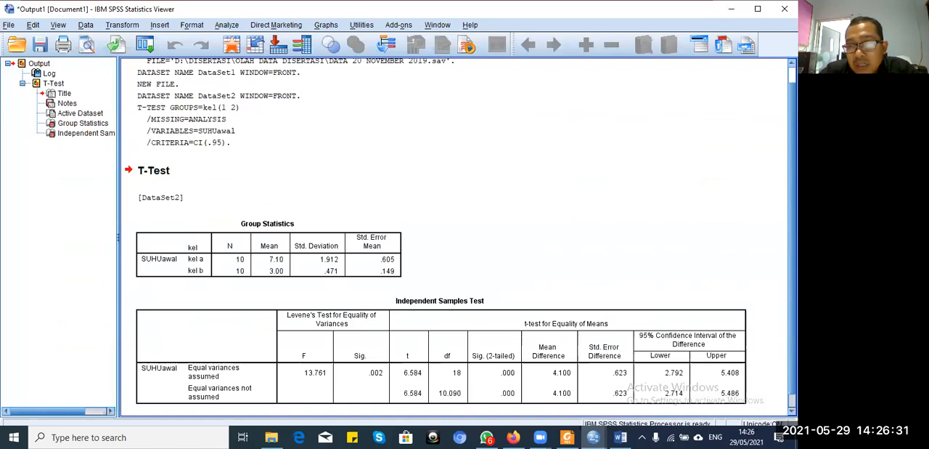
pyautogui.scroll(-1, 461, 232)
pyautogui.click(247, 247)
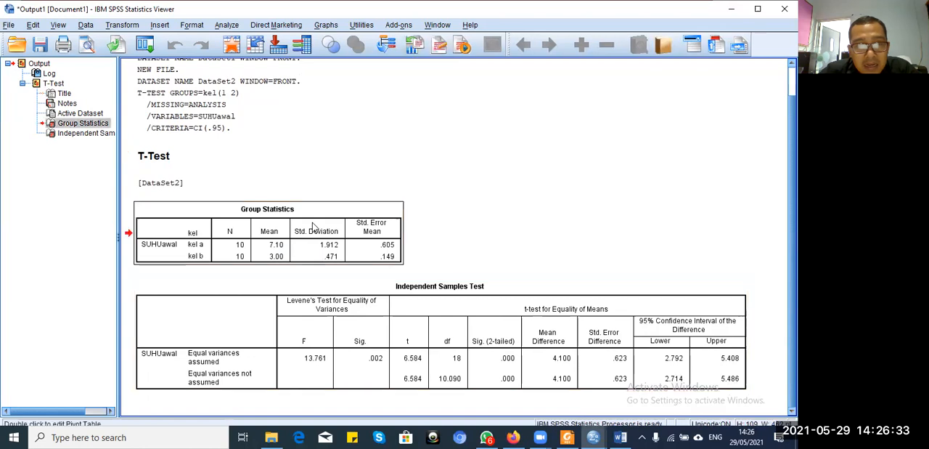
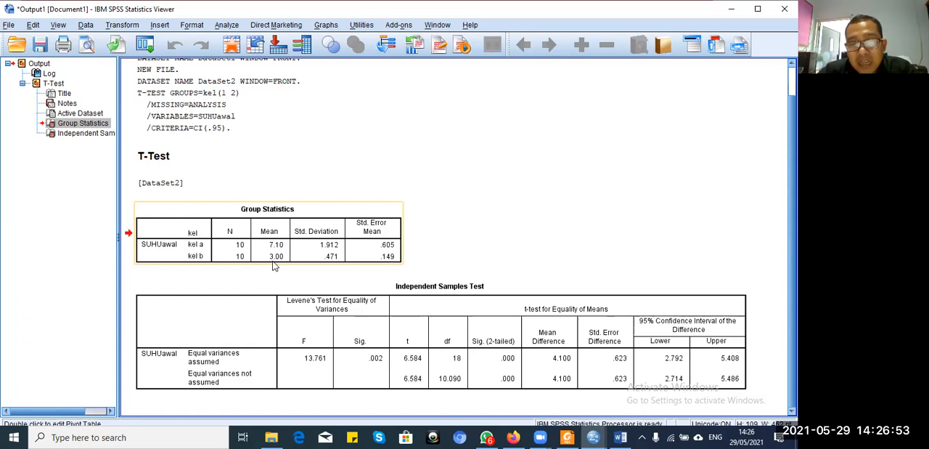
# Step: Copy the Independent Samples Test table from the SPSS output and paste it below the HASIL PENGUJIAN heading in the Word document
pyautogui.click(216, 234)
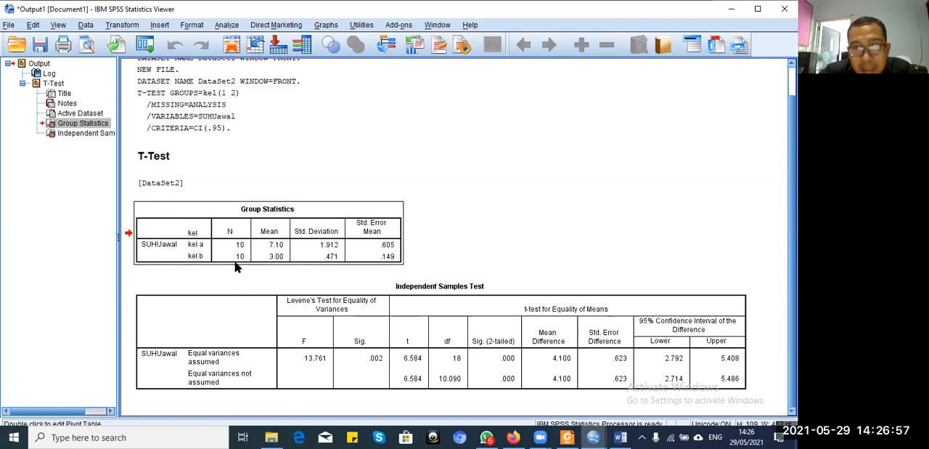
pyautogui.click(283, 358)
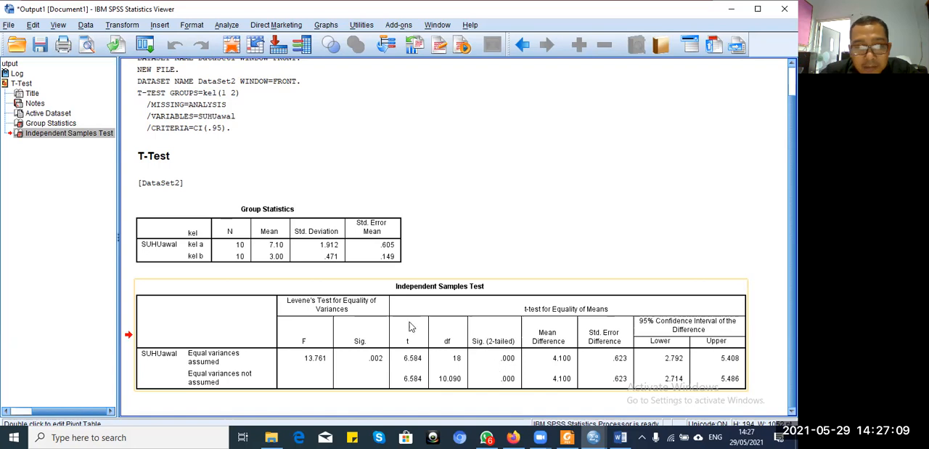
pyautogui.click(265, 224)
pyautogui.click(261, 312)
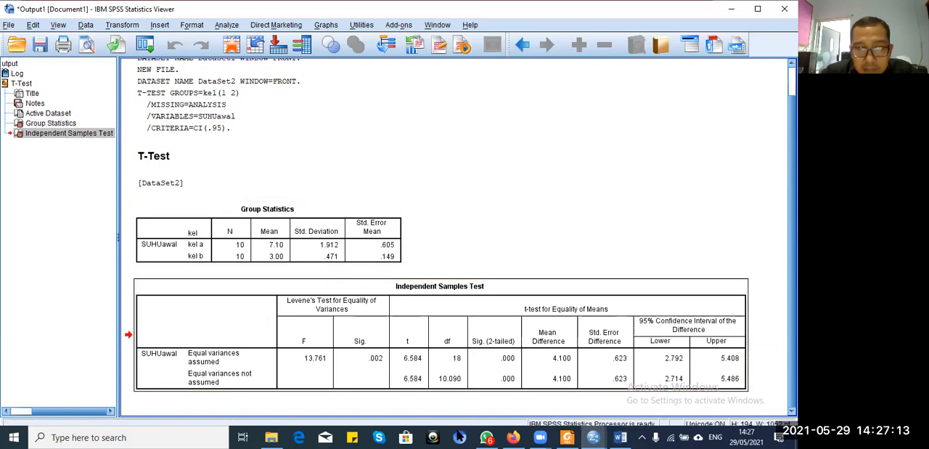
pyautogui.click(618, 437)
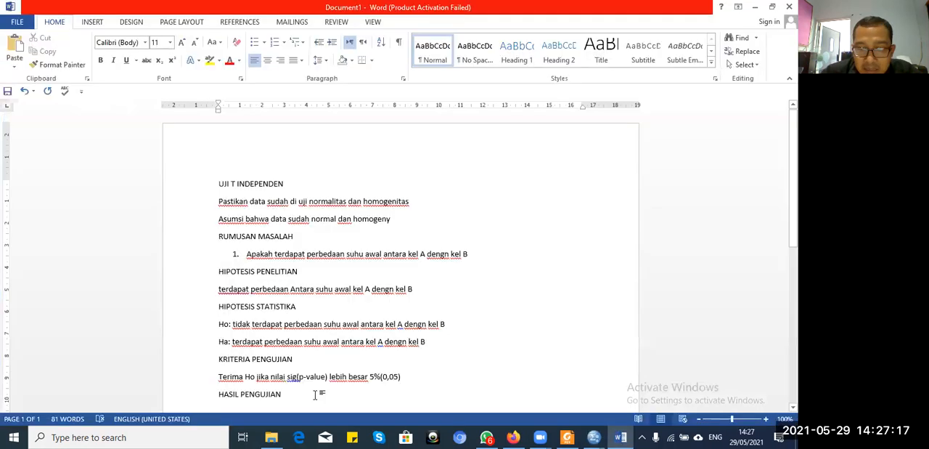
pyautogui.press('Return')
pyautogui.hotkey('ctrl', 'v')
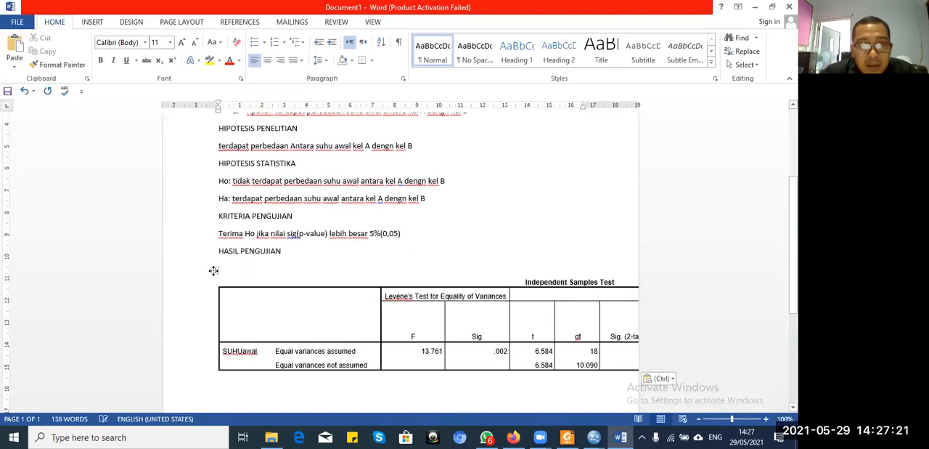
# Step: Right-align the pasted Independent Samples Test table and shrink it so all its columns fit within the page width
pyautogui.click(215, 270)
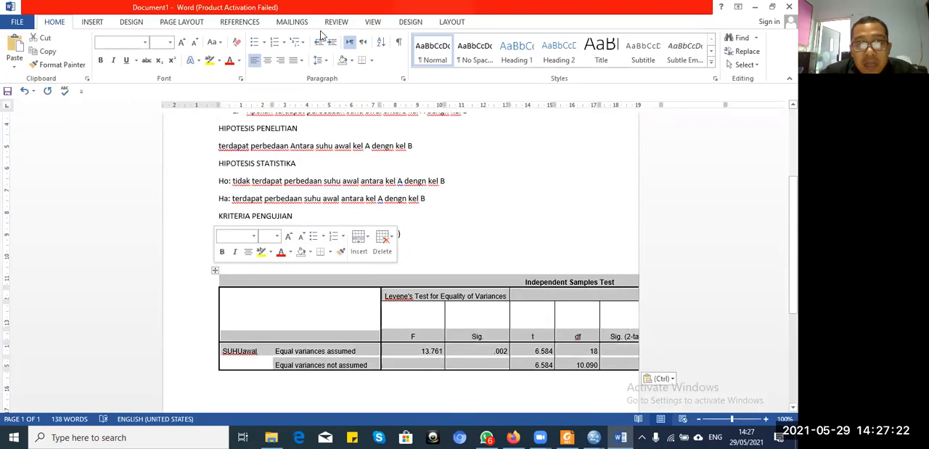
pyautogui.click(282, 61)
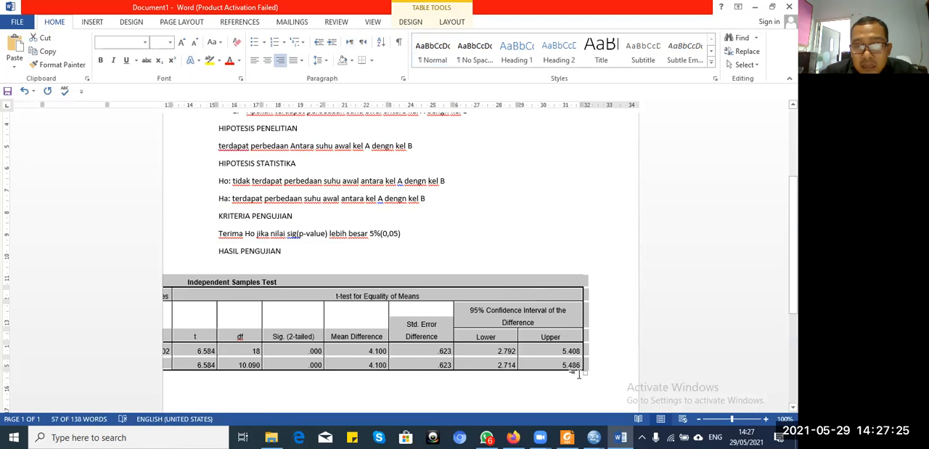
pyautogui.moveTo(587, 374); pyautogui.dragTo(257, 278)
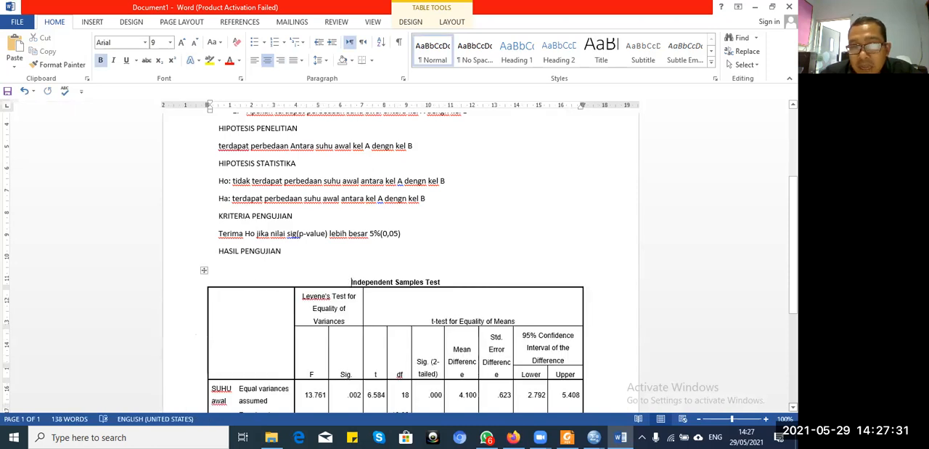
# Step: Highlight both Sig. (2-tailed) values in the Independent Samples Test table in yellow
pyautogui.scroll(-3, 479, 325)
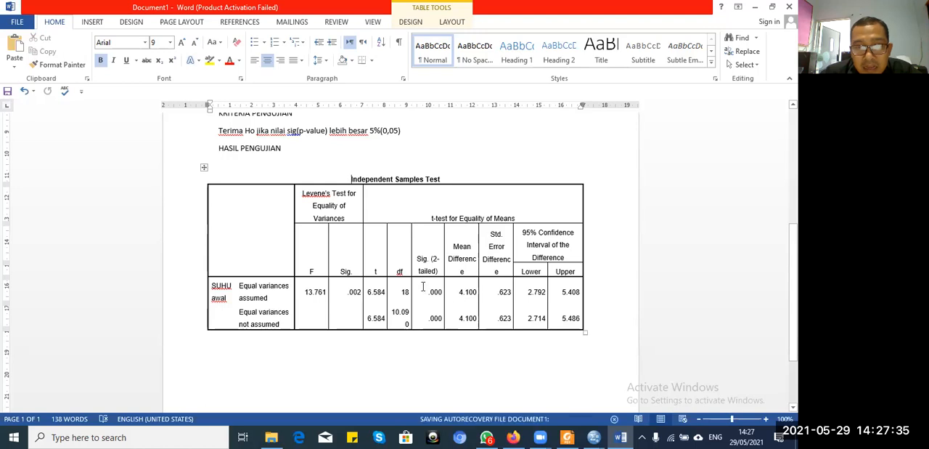
pyautogui.moveTo(423, 287); pyautogui.dragTo(434, 320)
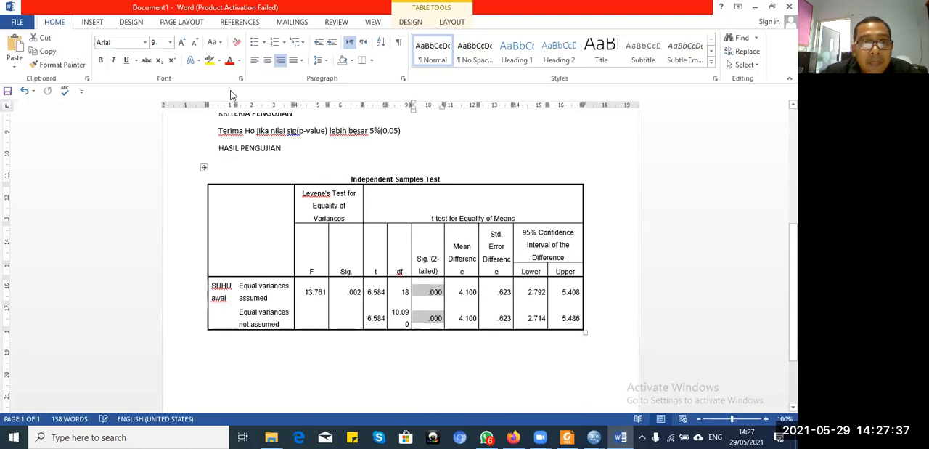
pyautogui.click(212, 63)
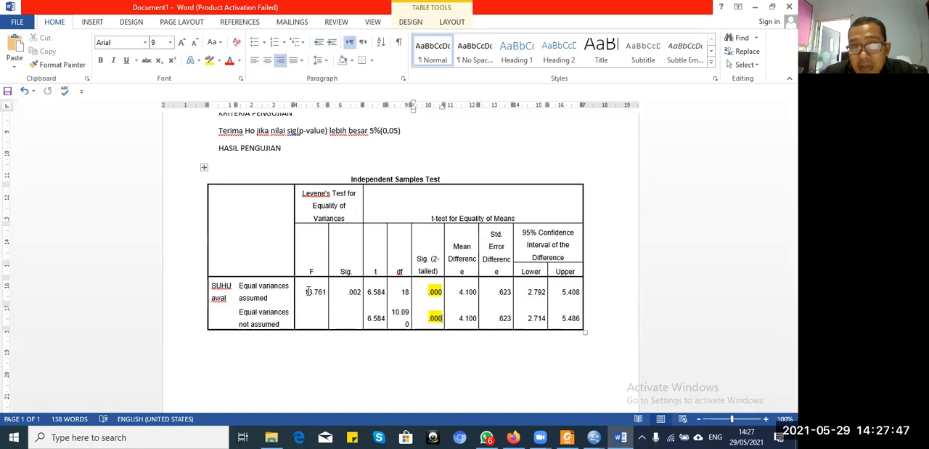
pyautogui.click(409, 369)
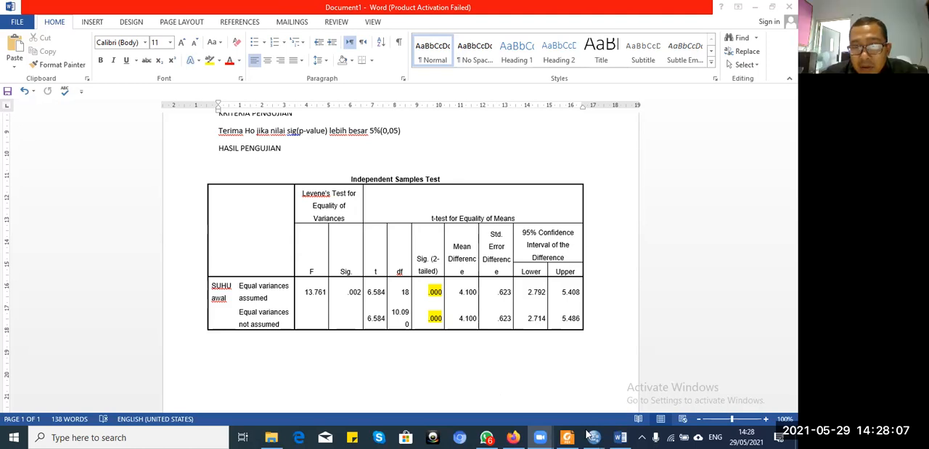
# Step: Copy the Ha hypothesis line under HIPOTESIS STATISTIKA and paste it below the Independent Samples Test table
pyautogui.moveTo(620, 437)
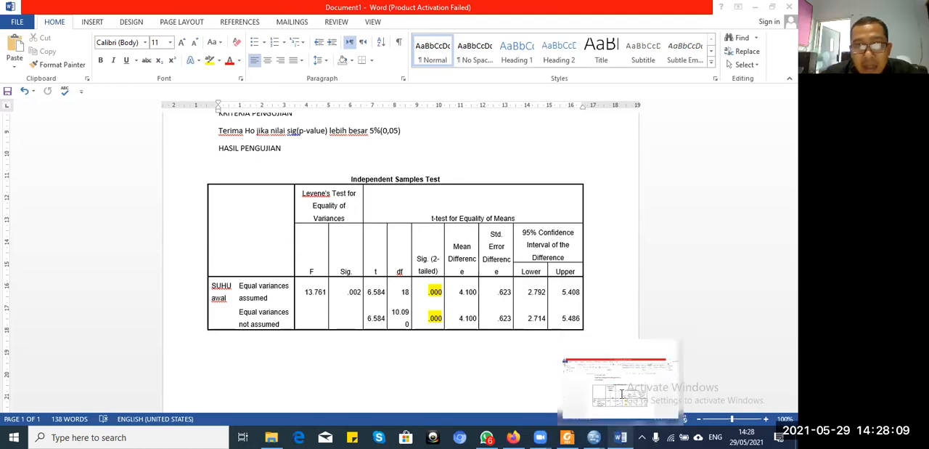
pyautogui.click(622, 397)
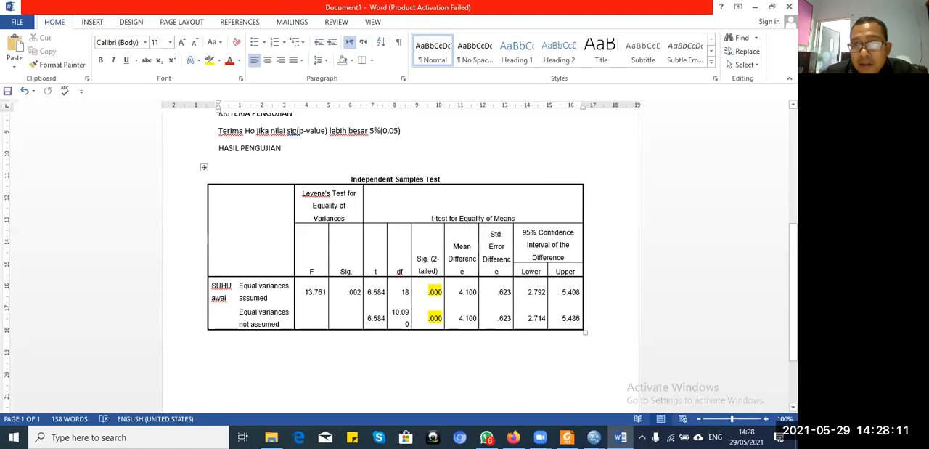
pyautogui.moveTo(793, 292); pyautogui.dragTo(794, 277)
pyautogui.moveTo(437, 133); pyautogui.dragTo(223, 137)
pyautogui.hotkey('ctrl', 'c')
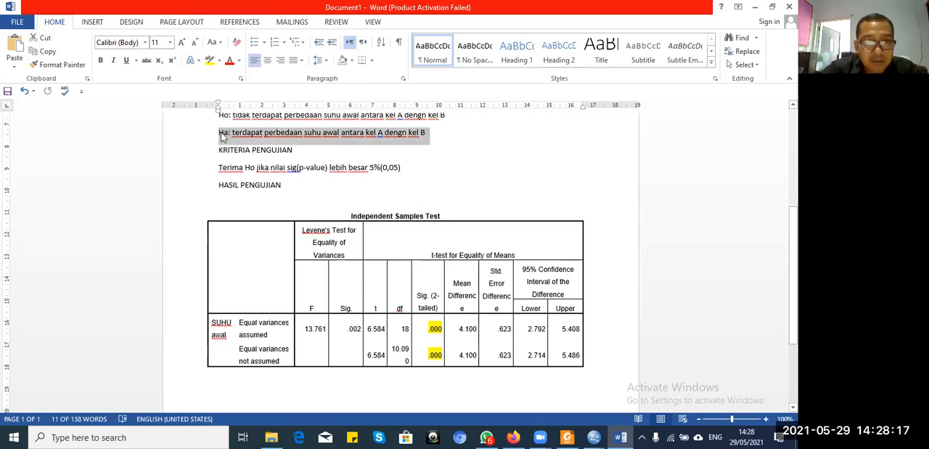
pyautogui.click(318, 390)
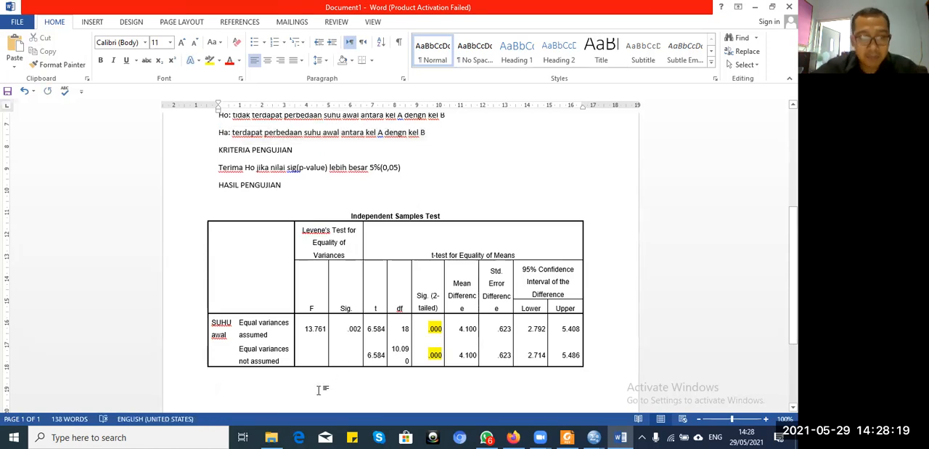
pyautogui.hotkey('ctrl', 'v')
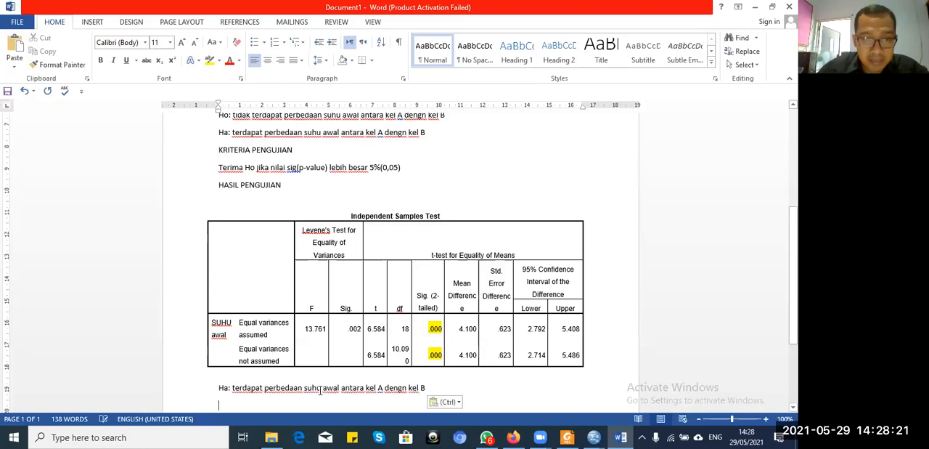
# Step: Add the heading "Kesimpulan:" on the line between the table and the pasted hypothesis
pyautogui.press('Up')
pyautogui.press('Up')
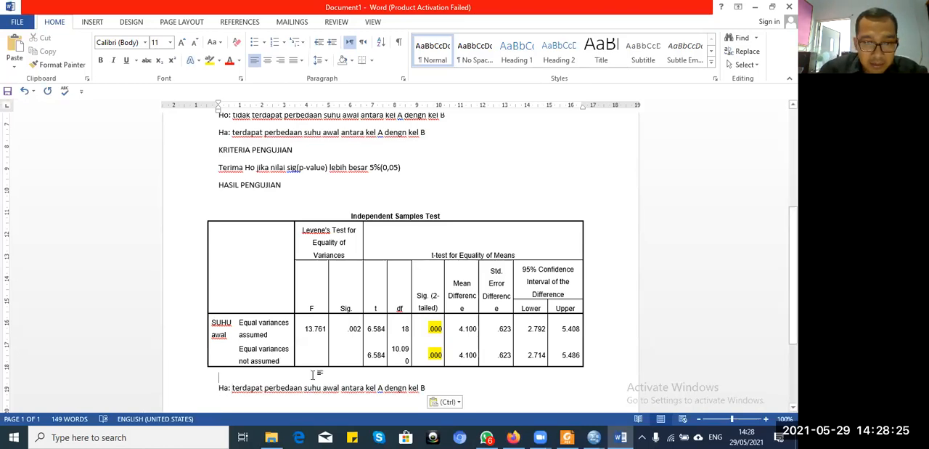
pyautogui.write('Kesimpulan')
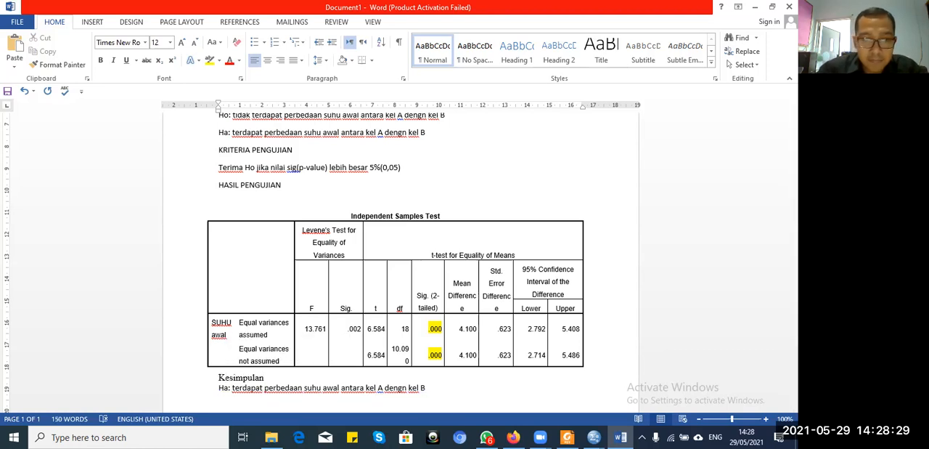
pyautogui.write(':')
# Step: Remove the "Ha:" prefix from the hypothesis line under Kesimpulan
pyautogui.press('Down')
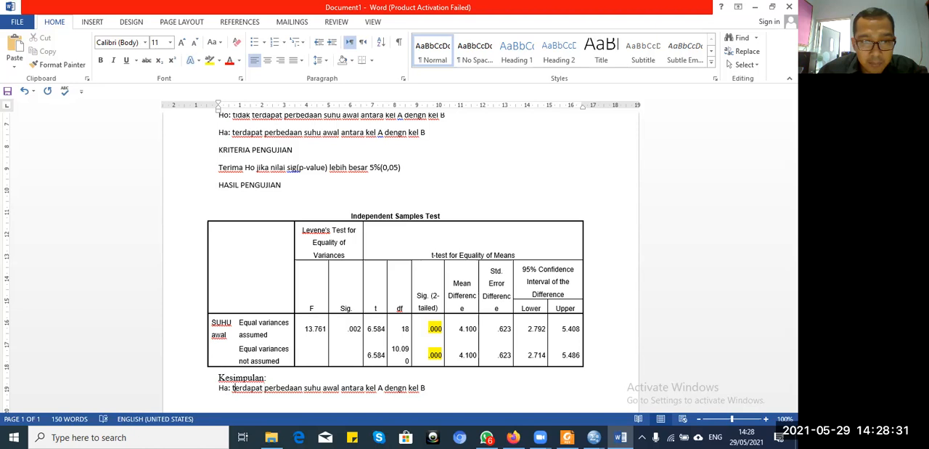
pyautogui.press('BackSpace')
pyautogui.press('BackSpace')
pyautogui.press('BackSpace')
pyautogui.press('BackSpace')
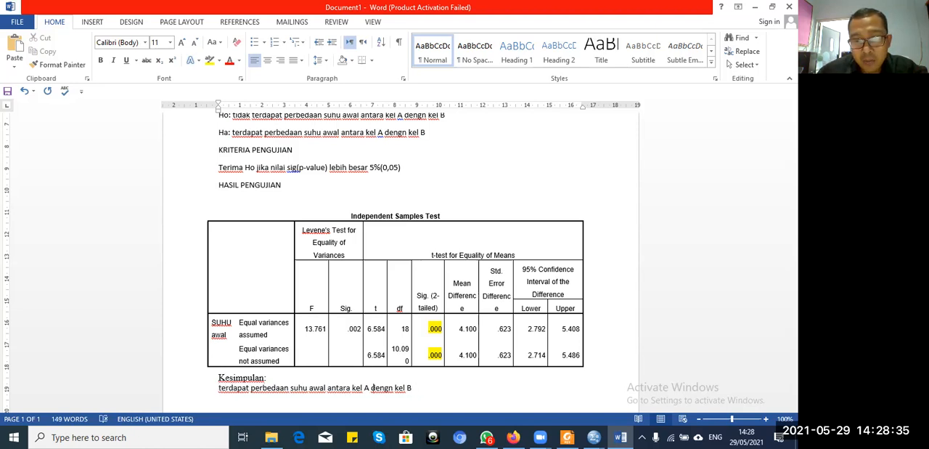
# Step: Complete the conclusion sentence with "dengan nilai si9 0.00 lebih kecil dr 5%" and add blank lines below it
pyautogui.write('dengan nilai si')
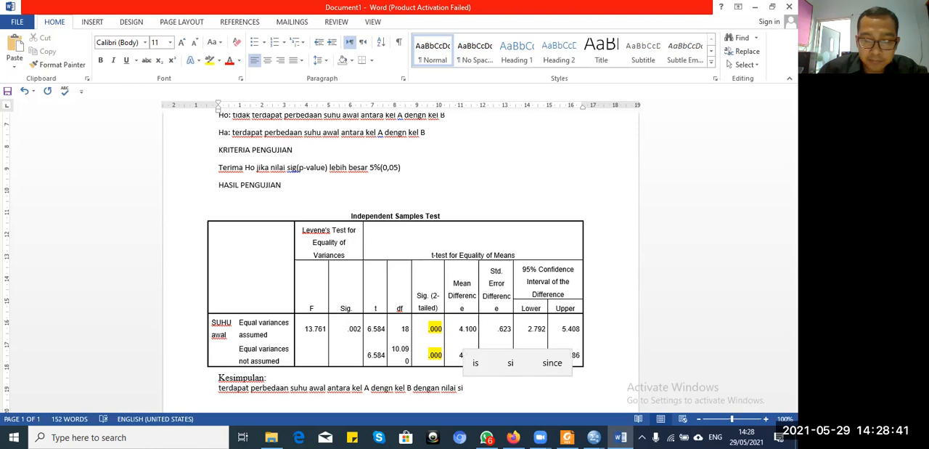
pyautogui.write('9 0.00')
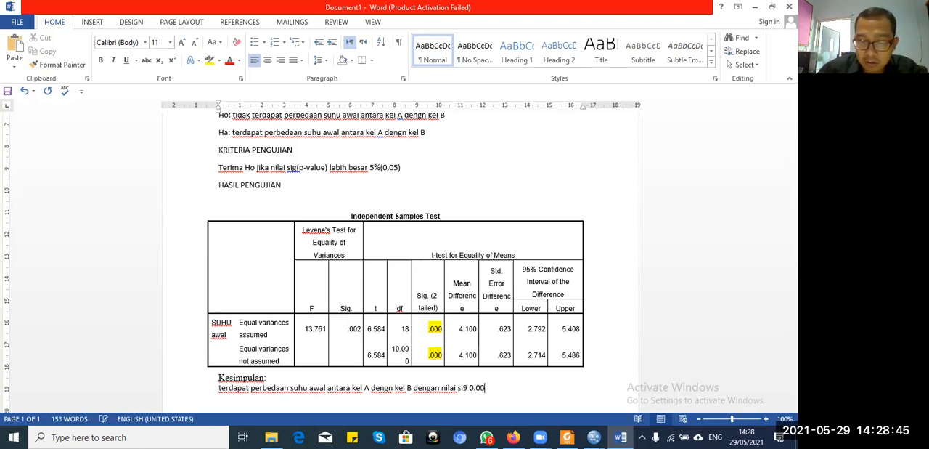
pyautogui.write(' lebih kecil dr ')
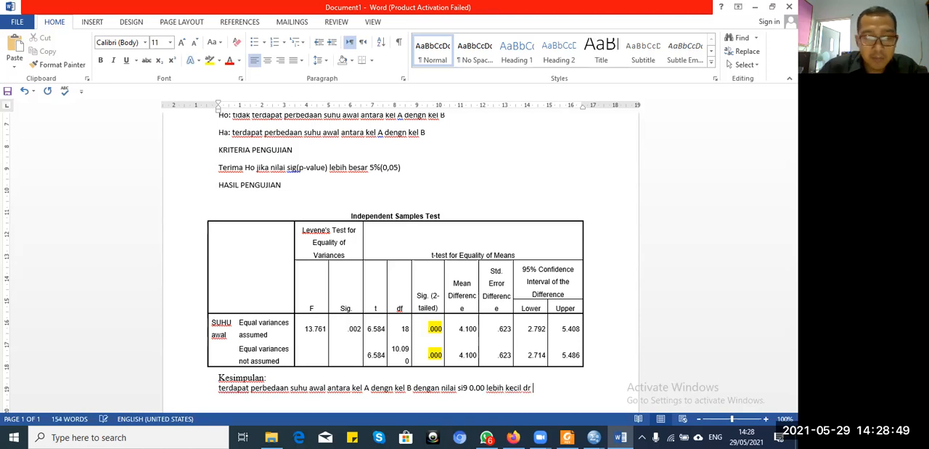
pyautogui.write('5%')
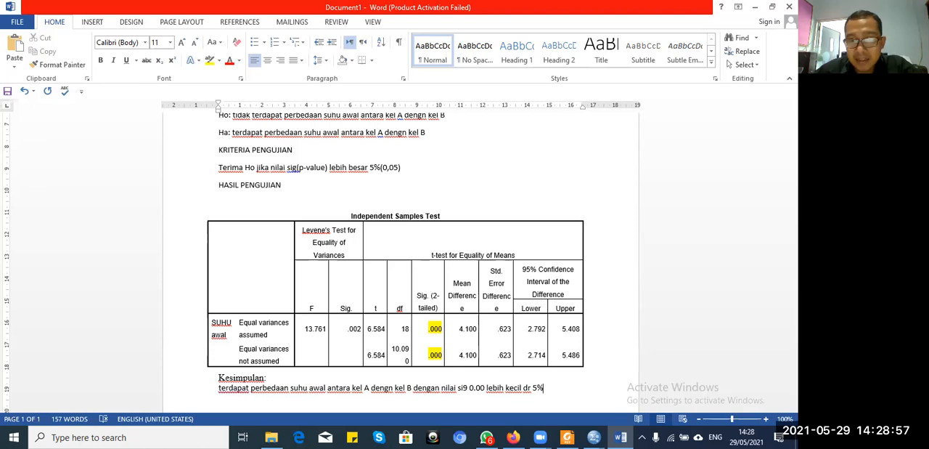
pyautogui.press('Return')
pyautogui.press('Return')
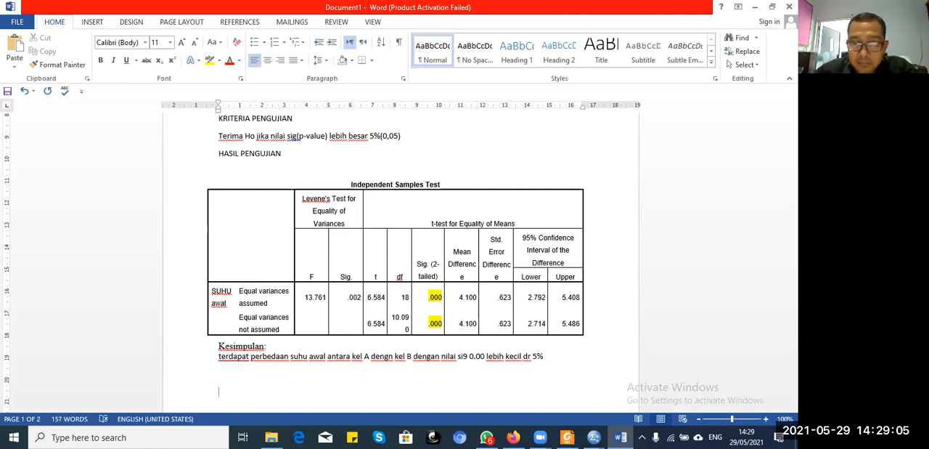
# Step: Copy the title "UJI T INDEPENDEN" from the start of the document and paste it below the conclusion
pyautogui.click(593, 436)
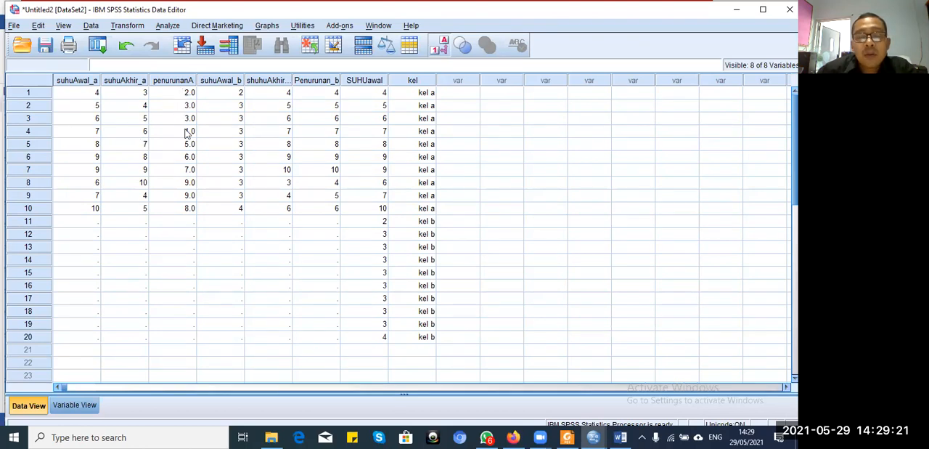
pyautogui.click(621, 436)
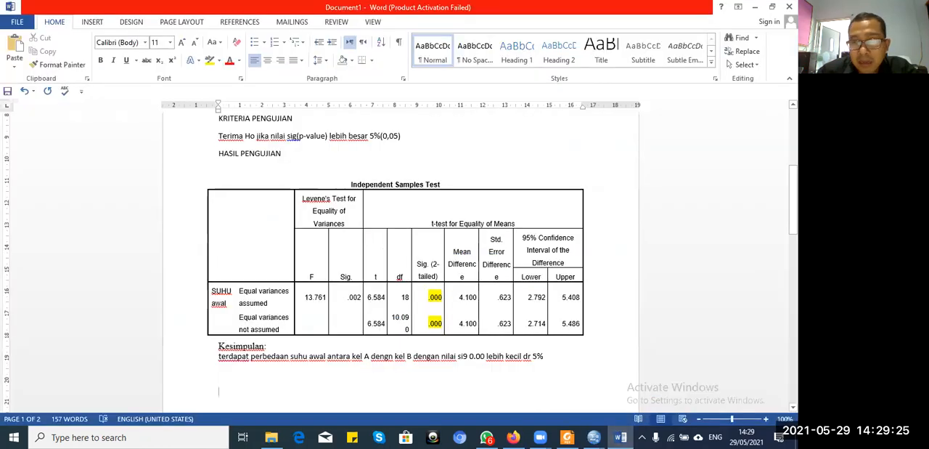
pyautogui.scroll(6, 449, 194)
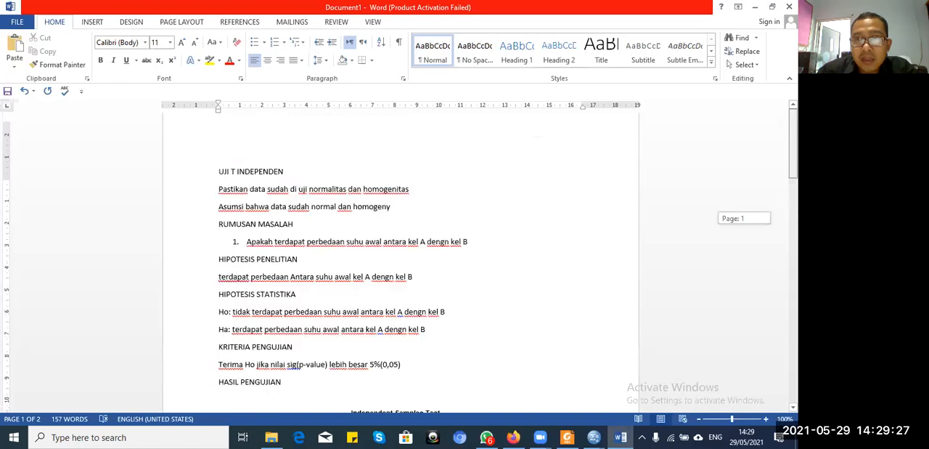
pyautogui.moveTo(291, 182); pyautogui.dragTo(216, 183)
pyautogui.hotkey('ctrl', 'c')
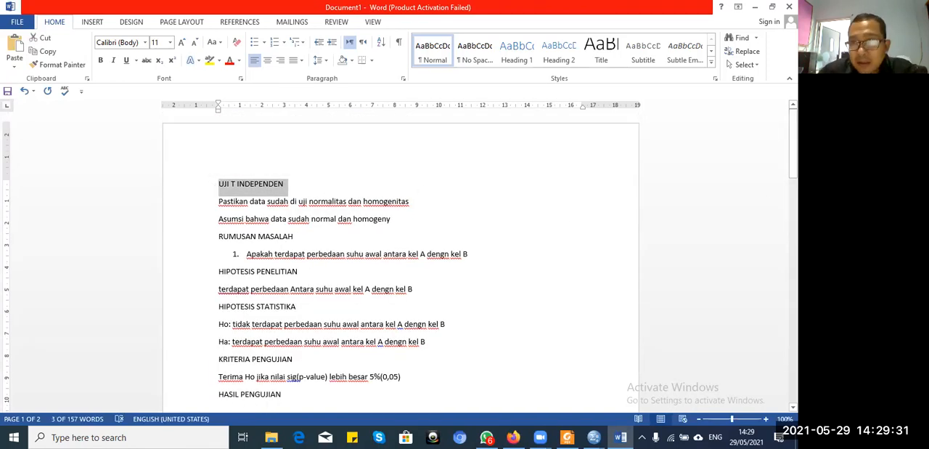
pyautogui.moveTo(794, 161); pyautogui.dragTo(794, 241)
pyautogui.click(438, 275)
pyautogui.press('Return')
pyautogui.hotkey('ctrl', 'v')
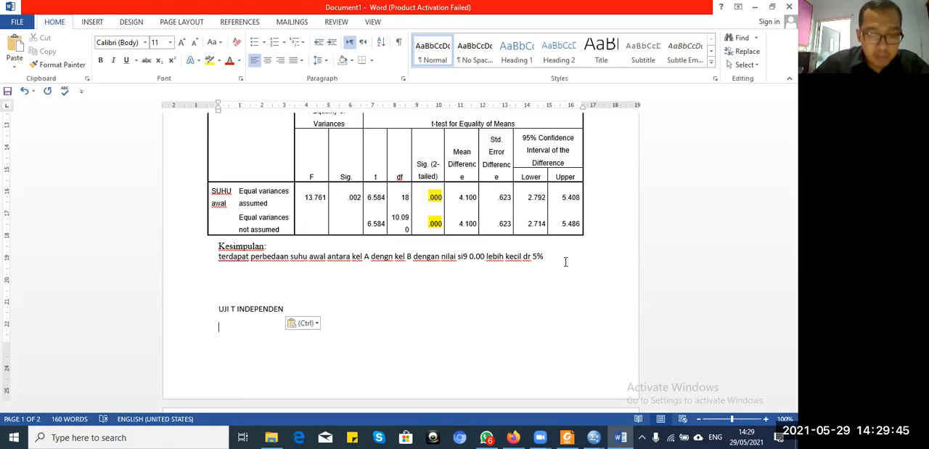
# Step: Write "Asumsikan data normal dan homogeny" under the second UJI T INDEPENDEN heading and add blank lines to continue on a new page
pyautogui.write('asumsi')
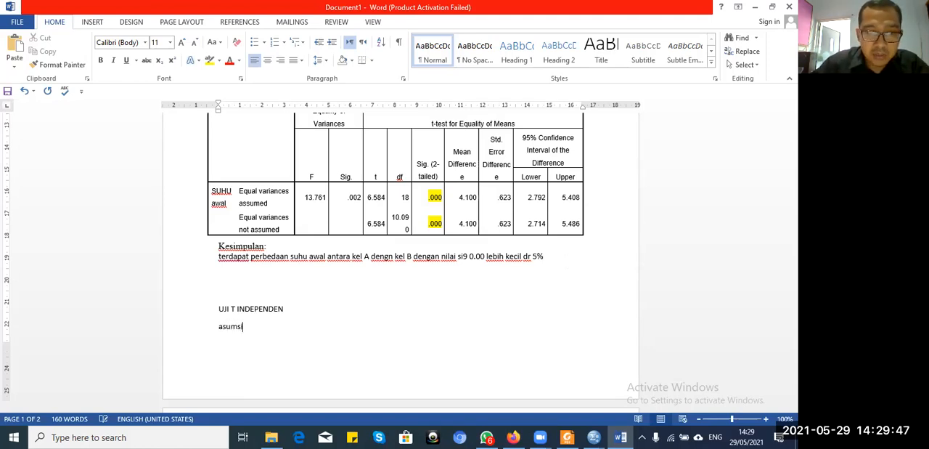
pyautogui.write('kan data ')
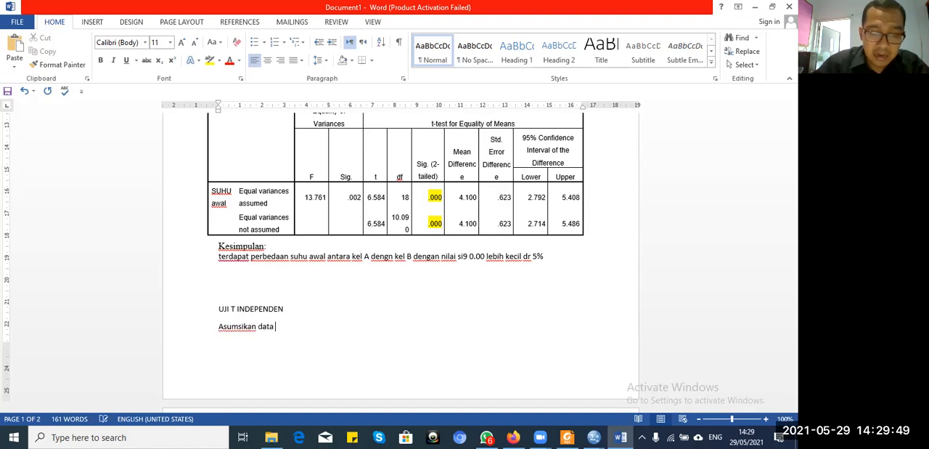
pyautogui.write('normal dan')
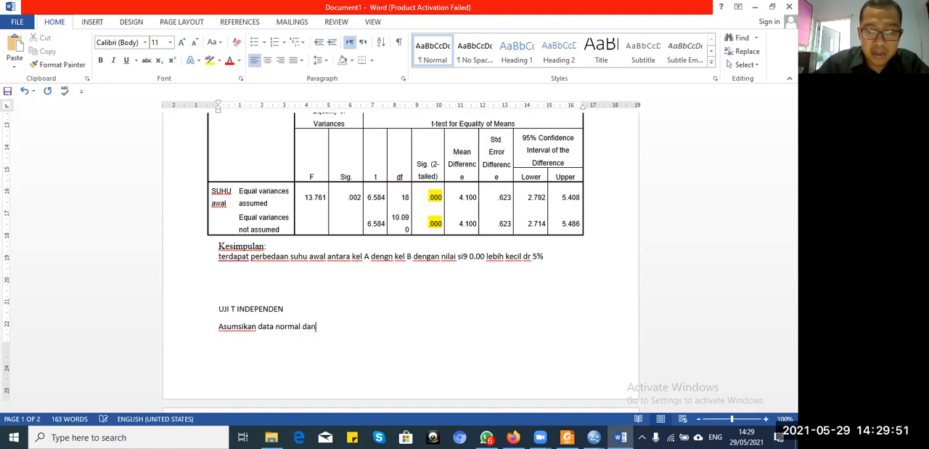
pyautogui.write(' homogeny')
pyautogui.press('Return')
pyautogui.press('Return')
pyautogui.press('Return')
pyautogui.press('Return')
pyautogui.press('Return')
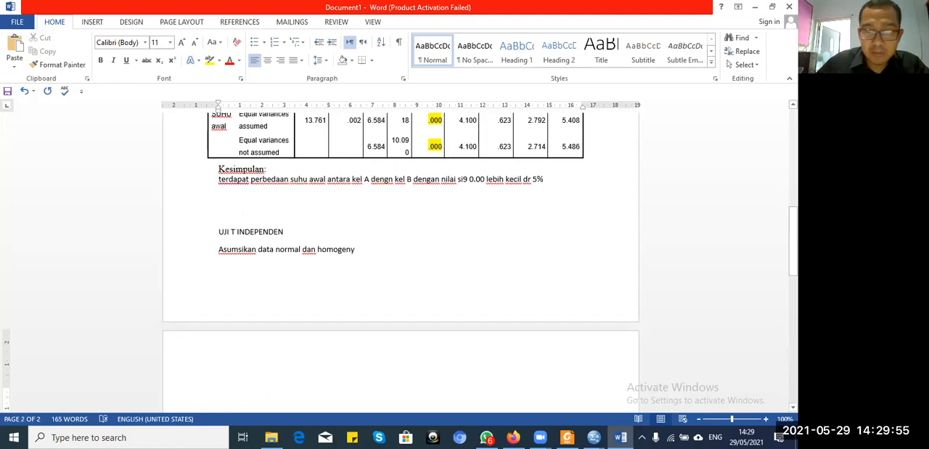
# Step: Insert a page break before the second UJI T INDEPENDEN heading so that it starts on a new page
pyautogui.press('Up')
pyautogui.press('Up')
pyautogui.press('Up')
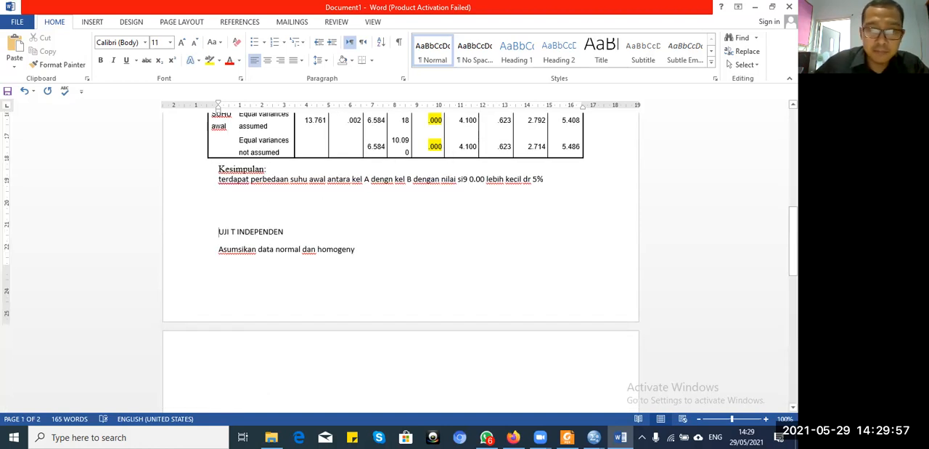
pyautogui.press('Return')
pyautogui.press('Up')
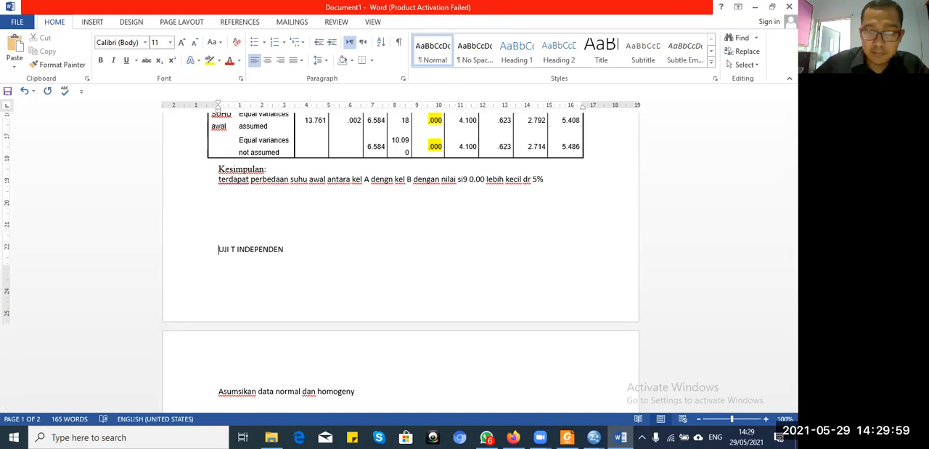
pyautogui.hotkey('ctrl', 'Return')
# Step: Write the subheading "Rumusan maslah" directly under the line "Asumsikan data normal dan homogeny", without a blank line between them
pyautogui.press('Down')
pyautogui.press('Down')
pyautogui.press('Down')
pyautogui.write('r')
pyautogui.press('BackSpace')
pyautogui.write('rumusan')
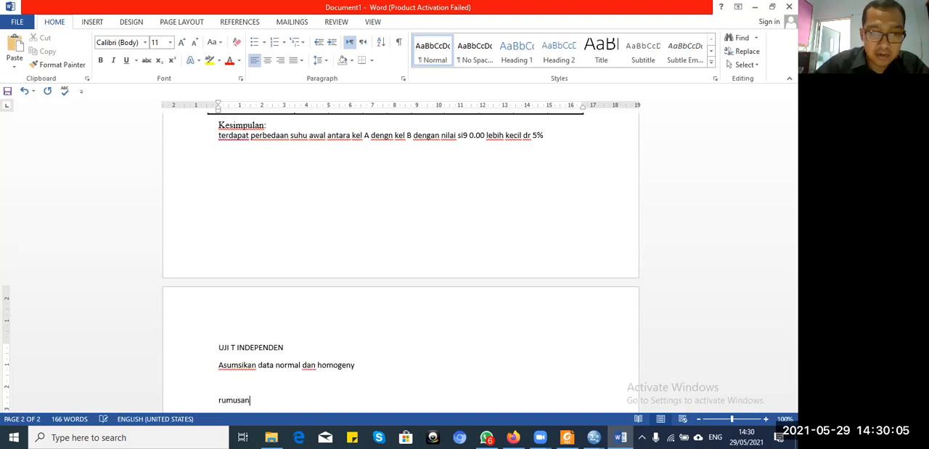
pyautogui.write(' maslah')
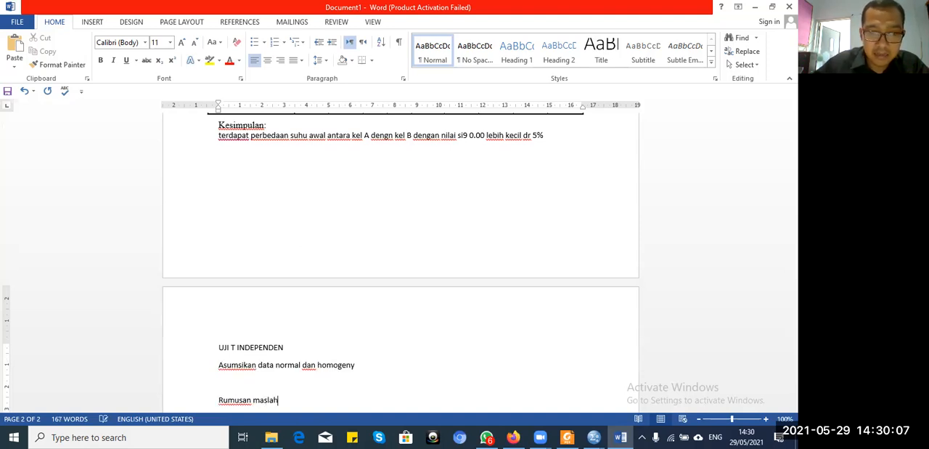
pyautogui.press('Return')
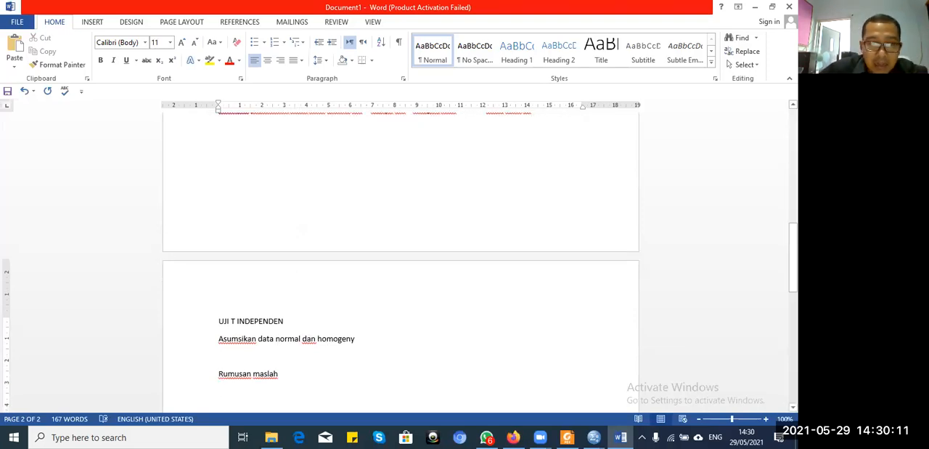
pyautogui.press('BackSpace')
pyautogui.press('Return')
# Step: Start a numbered list under Rumusan maslah and consult the variables of the Untitled2 data set in SPSS
pyautogui.write('1.')
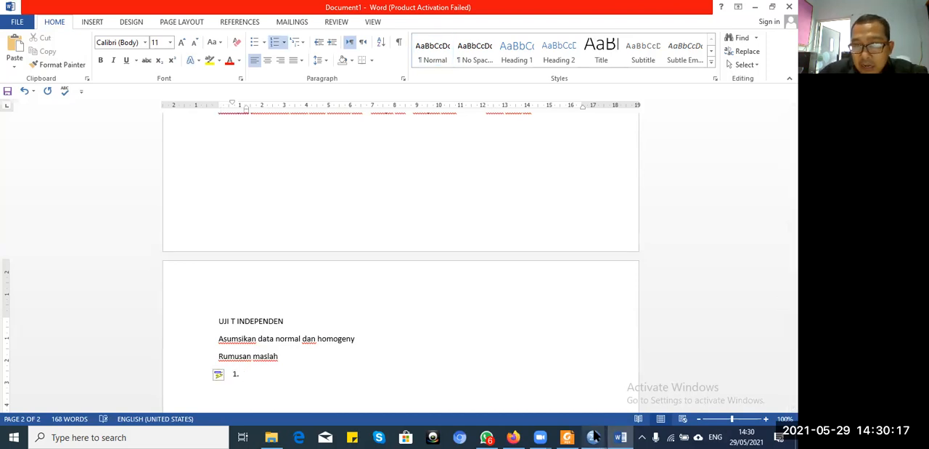
pyautogui.moveTo(594, 435)
pyautogui.click(703, 393)
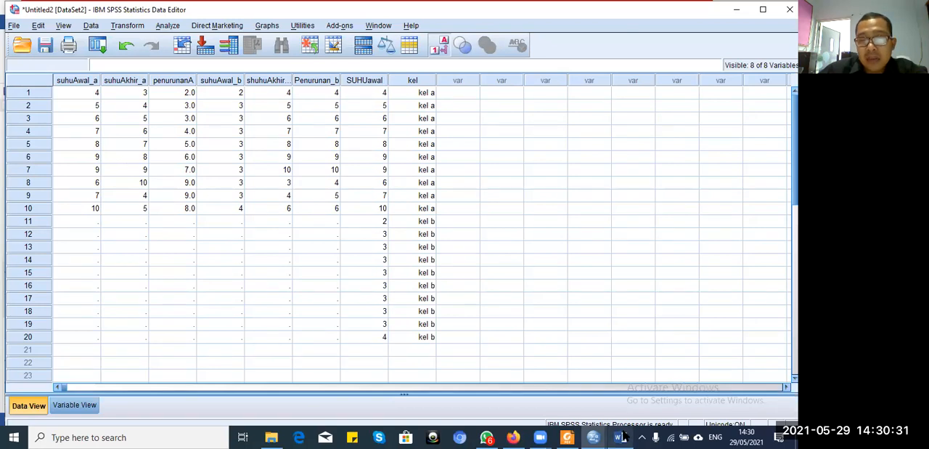
# Step: Return to Word and write list item 1 as "Apakah terdapat perbedaan suhu awaldan akhir pada kel A?"
pyautogui.moveTo(623, 436)
pyautogui.click(643, 388)
pyautogui.write('Apakah terdapat perbedaan s')
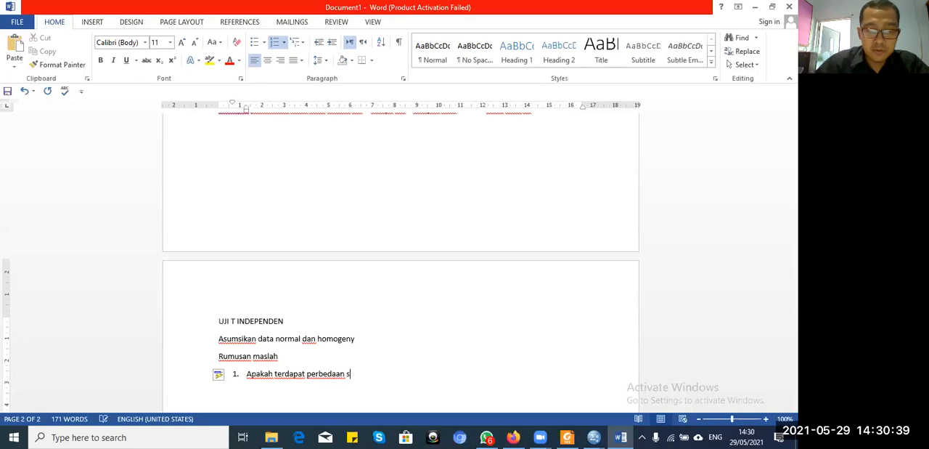
pyautogui.write('uhu a')
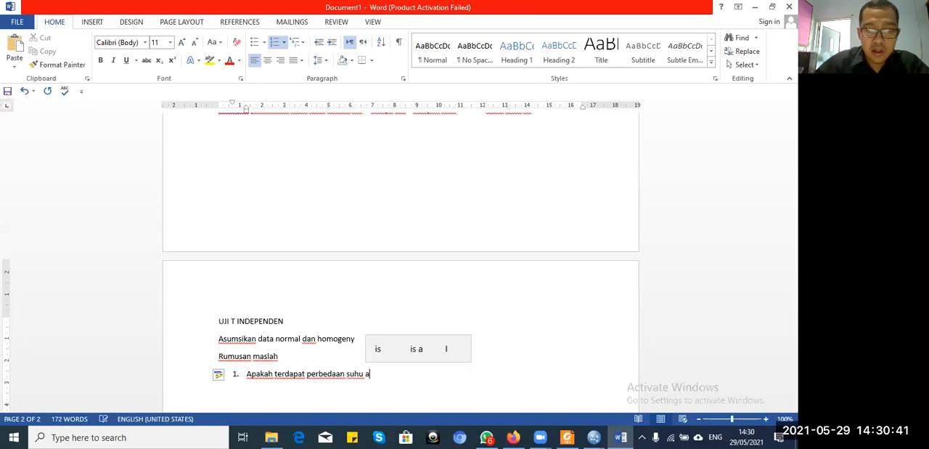
pyautogui.write('waldan akhir pada kel A')
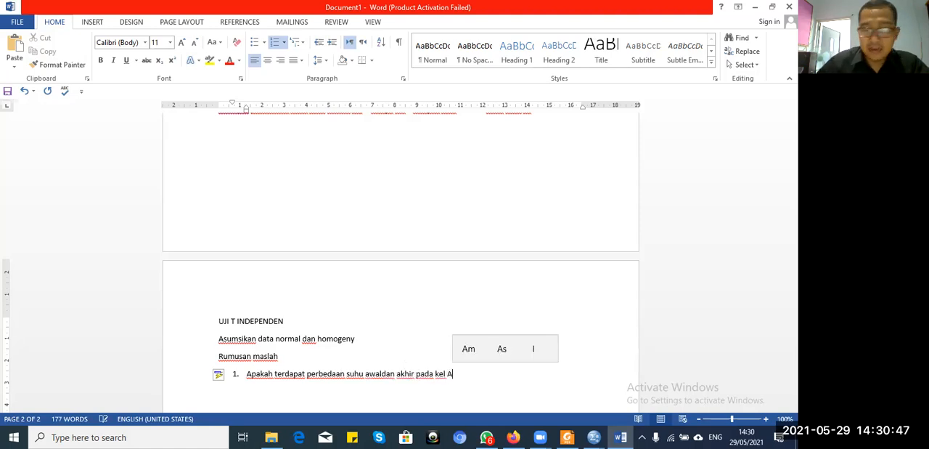
pyautogui.write('?')
pyautogui.press('Return')
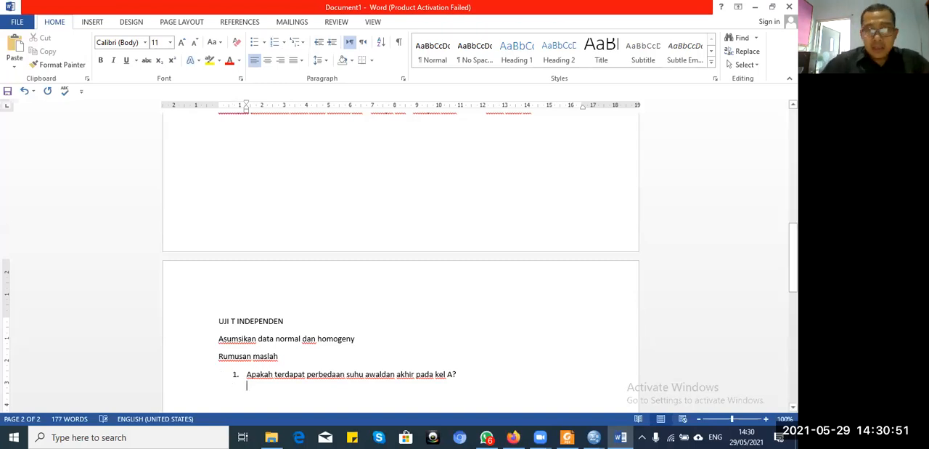
# Step: Copy the first write-up's HIPOTESIS PENELITIAN through HASIL PENGUJIAN text below the new question, and put the "Rumusan maslah" subheading in uppercase
pyautogui.moveTo(793, 257); pyautogui.dragTo(793, 178)
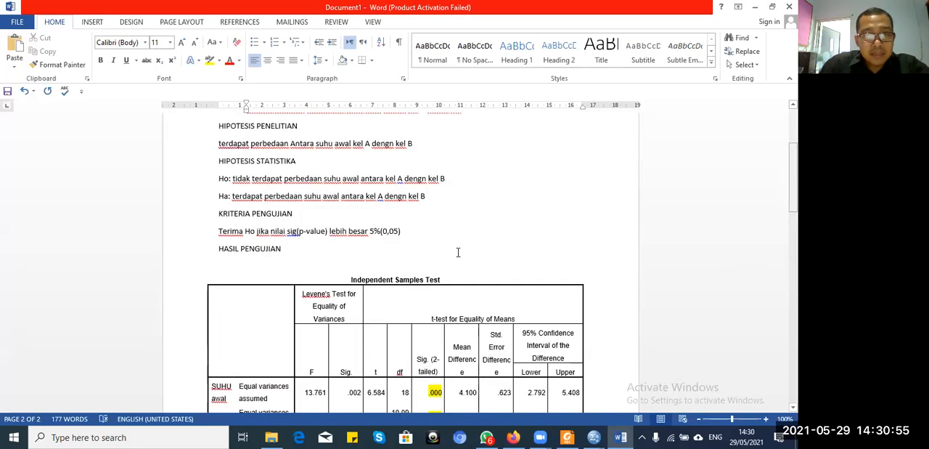
pyautogui.click(330, 252)
pyautogui.moveTo(331, 252); pyautogui.dragTo(215, 200)
pyautogui.hotkey('ctrl', 'c')
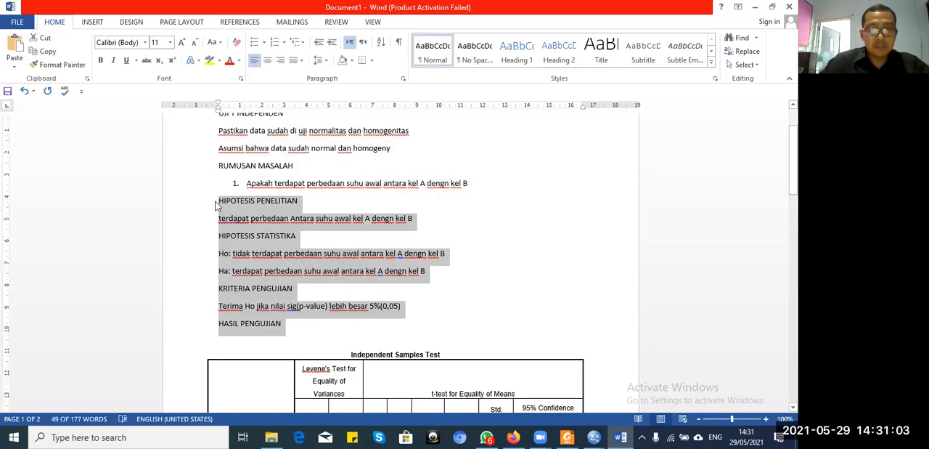
pyautogui.moveTo(794, 173); pyautogui.dragTo(794, 211)
pyautogui.scroll(-3, 390, 314)
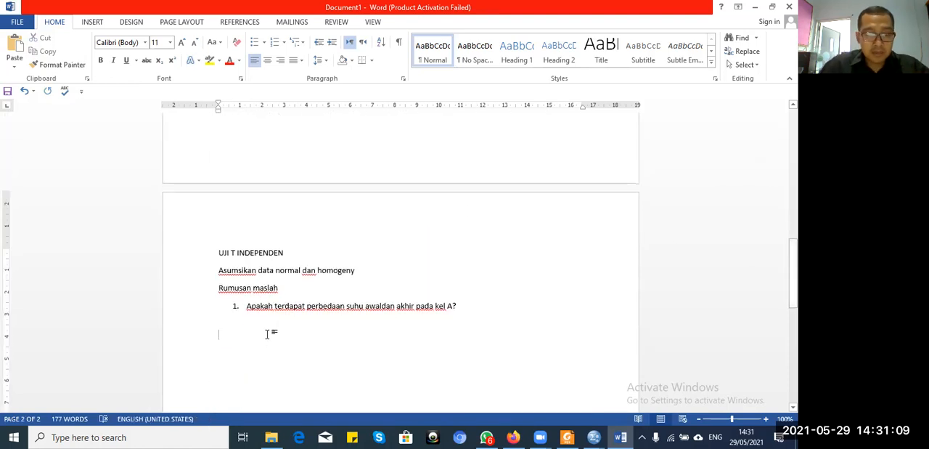
pyautogui.hotkey('ctrl', 'v')
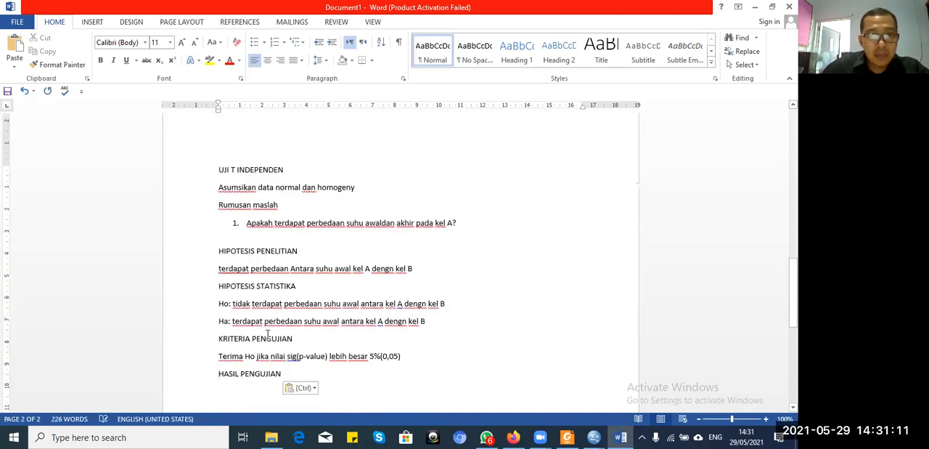
pyautogui.click(217, 209)
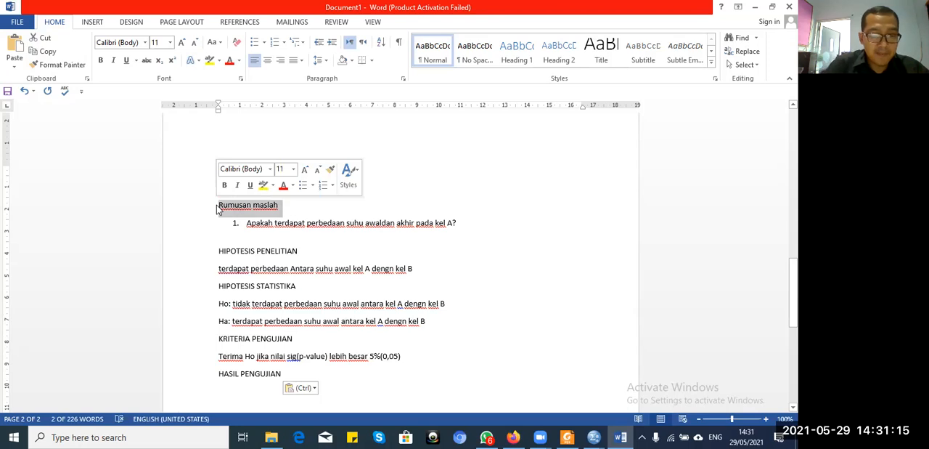
pyautogui.hotkey('shift', 'F3')
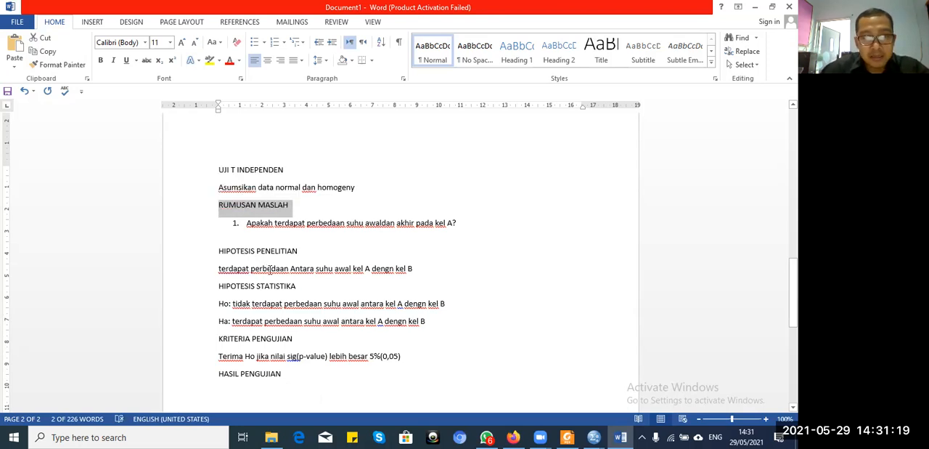
# Step: Reword the pasted research hypothesis as "terdapat perbedaan Antara suhu awal dan akhir pada kel A"
pyautogui.click(270, 268)
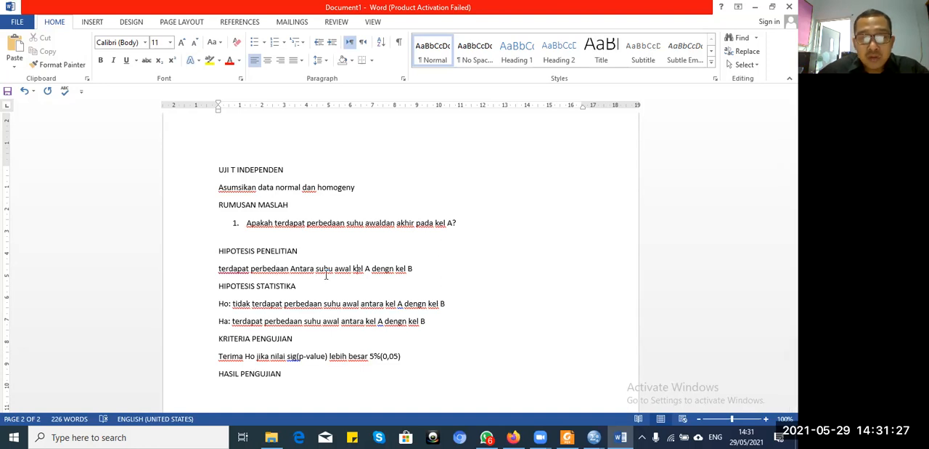
pyautogui.press('Left')
pyautogui.press('Left')
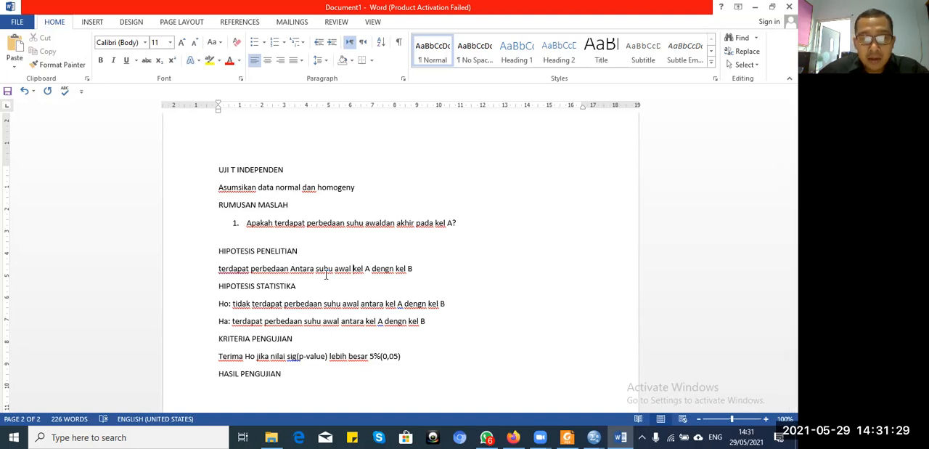
pyautogui.write('dan akhir pada')
pyautogui.press('Right')
pyautogui.press('Right')
pyautogui.press('Right')
pyautogui.press('Right')
pyautogui.press('Right')
pyautogui.press('Right')
pyautogui.press('Right')
pyautogui.press('Right')
pyautogui.press('Right')
pyautogui.press('Right')
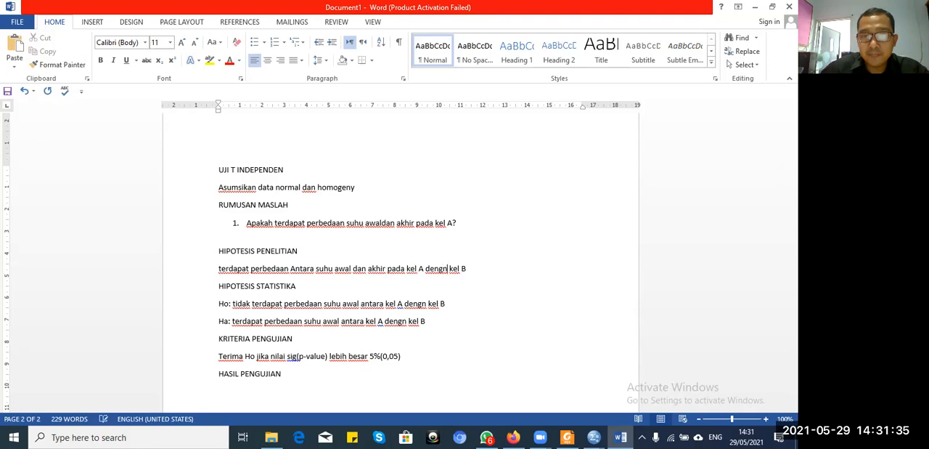
pyautogui.press('BackSpace')
pyautogui.press('BackSpace')
pyautogui.press('BackSpace')
pyautogui.press('BackSpace')
pyautogui.press('BackSpace')
pyautogui.press('BackSpace')
pyautogui.press('BackSpace')
pyautogui.press('BackSpace')
pyautogui.press('BackSpace')
pyautogui.press('BackSpace')
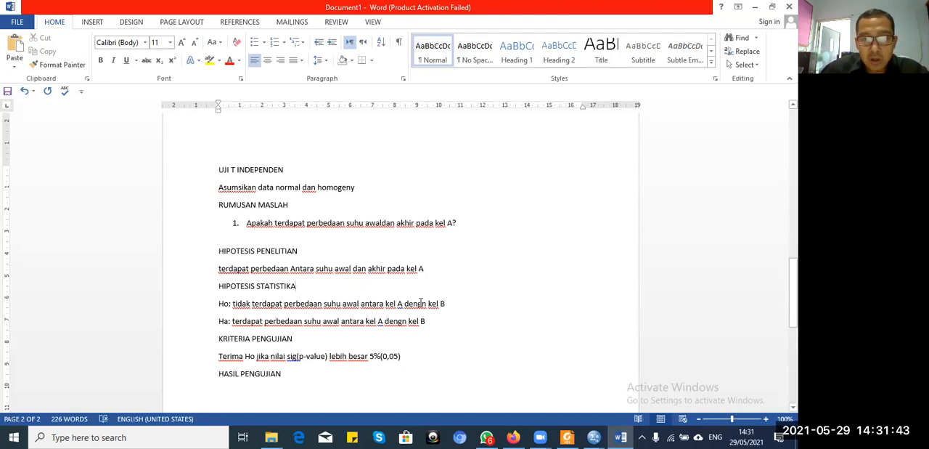
# Step: Reword the pasted Ho line as "tidak terdapat perbedaan suhu awal dan akhir pada kel A"
pyautogui.press('BackSpace')
pyautogui.press('BackSpace')
pyautogui.press('BackSpace')
pyautogui.press('BackSpace')
pyautogui.press('BackSpace')
pyautogui.press('BackSpace')
pyautogui.press('BackSpace')
pyautogui.press('BackSpace')
pyautogui.press('BackSpace')
pyautogui.press('BackSpace')
pyautogui.press('BackSpace')
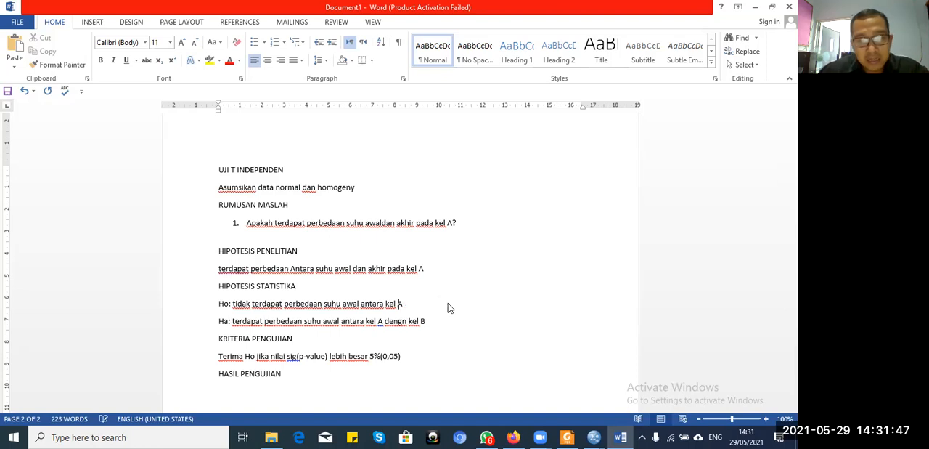
pyautogui.press('Right')
pyautogui.write('dan ')
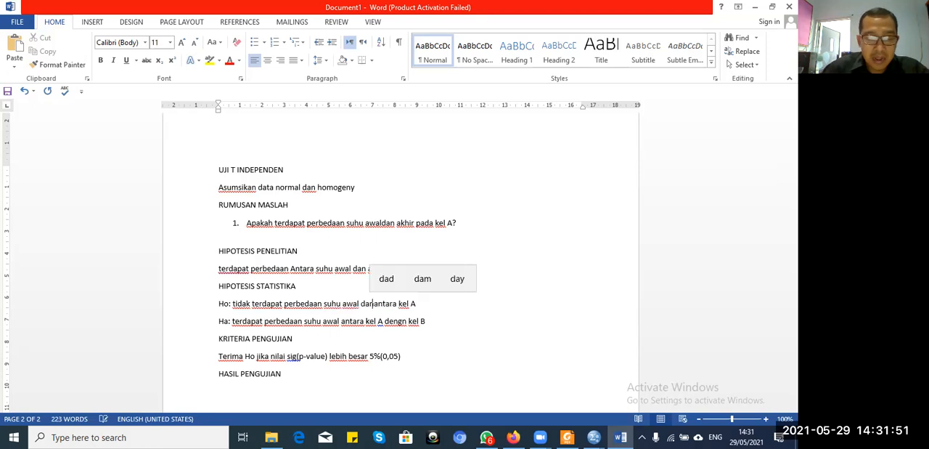
pyautogui.write('akhir')
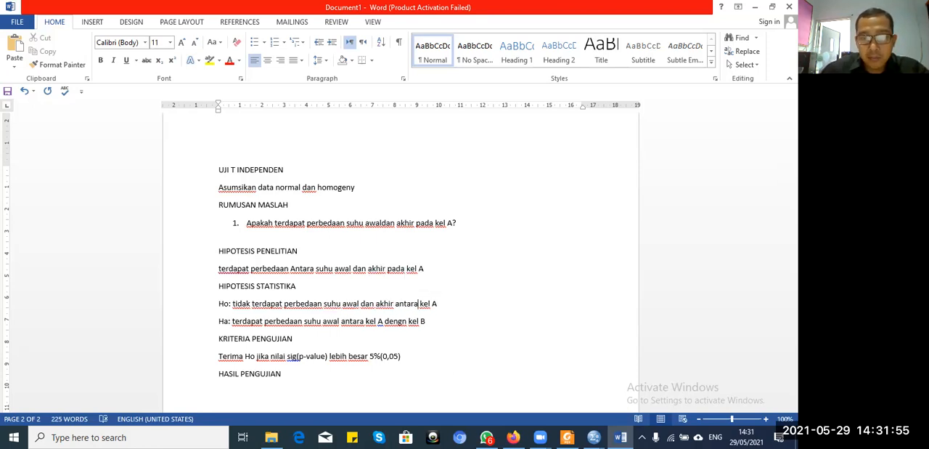
pyautogui.press('BackSpace')
pyautogui.press('BackSpace')
pyautogui.press('BackSpace')
pyautogui.press('BackSpace')
pyautogui.press('BackSpace')
pyautogui.press('BackSpace')
pyautogui.press('BackSpace')
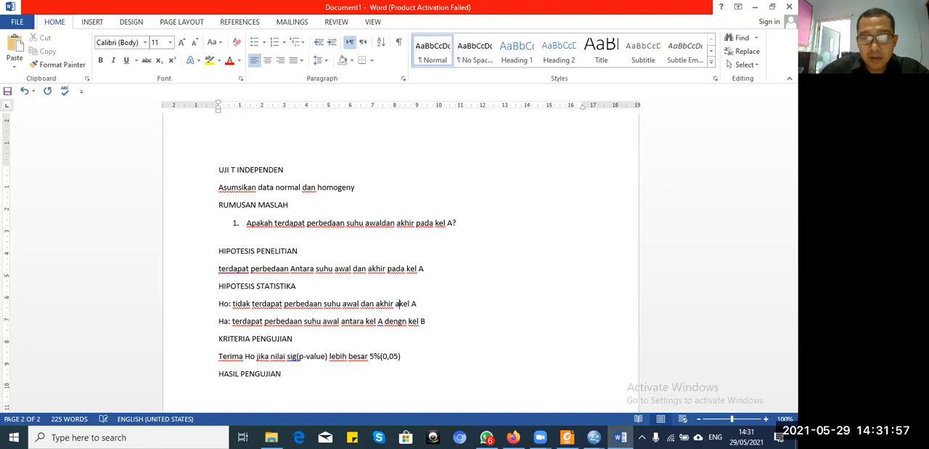
pyautogui.write('pada')
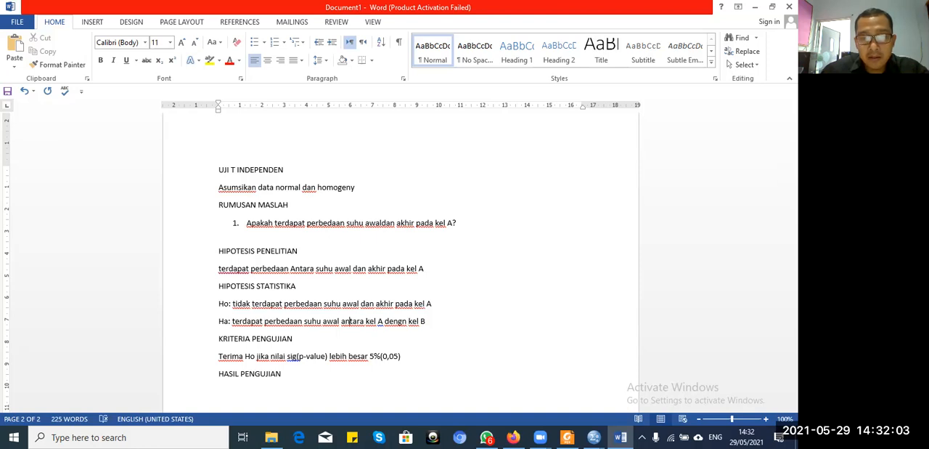
# Step: Reword the pasted Ha line as "terdapat perbedaan suhu awal dan akhir pada kel A"
pyautogui.write('dan akhir')
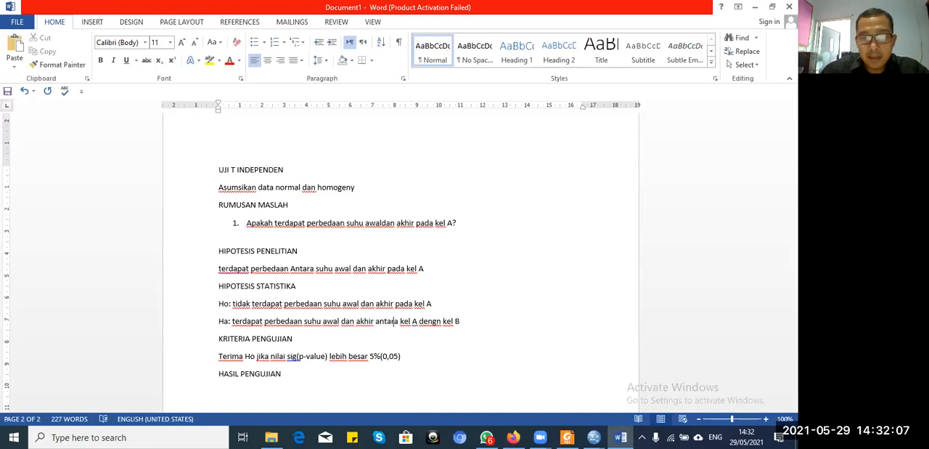
pyautogui.click(400, 321)
pyautogui.press('BackSpace')
pyautogui.press('BackSpace')
pyautogui.press('BackSpace')
pyautogui.press('BackSpace')
pyautogui.press('BackSpace')
pyautogui.press('BackSpace')
pyautogui.press('BackSpace')
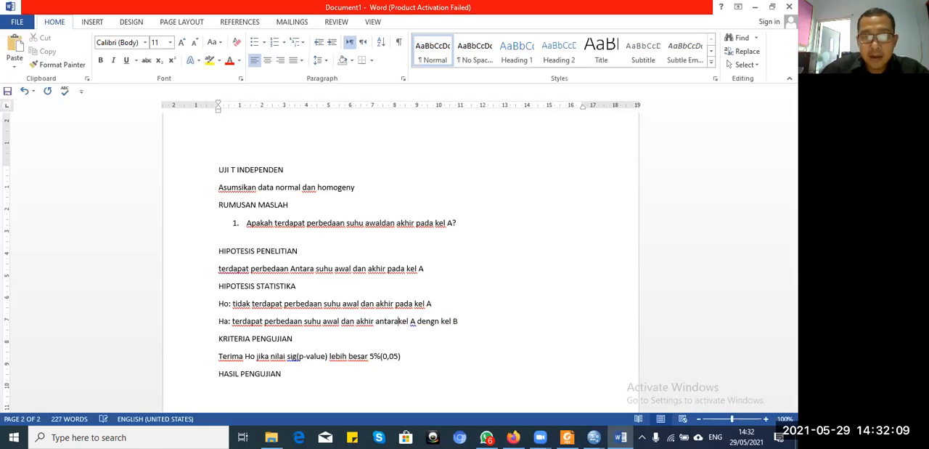
pyautogui.write('pada')
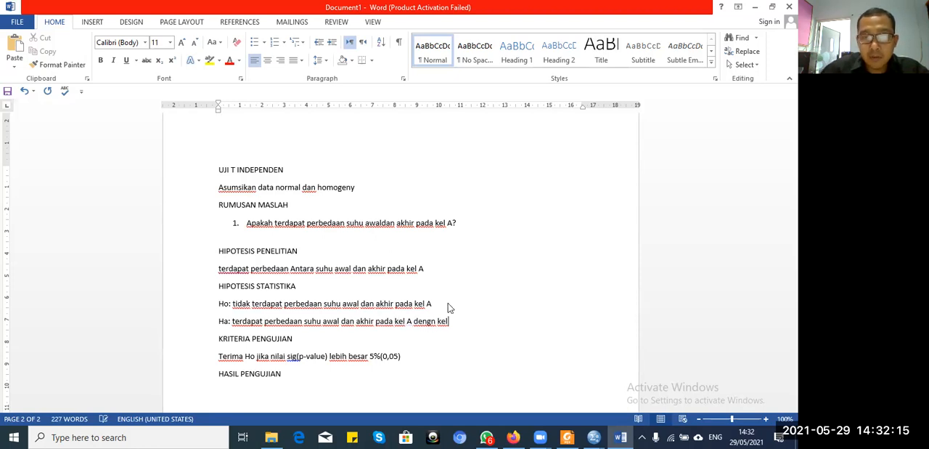
pyautogui.press('BackSpace')
pyautogui.press('BackSpace')
pyautogui.press('Down')
pyautogui.press('End')
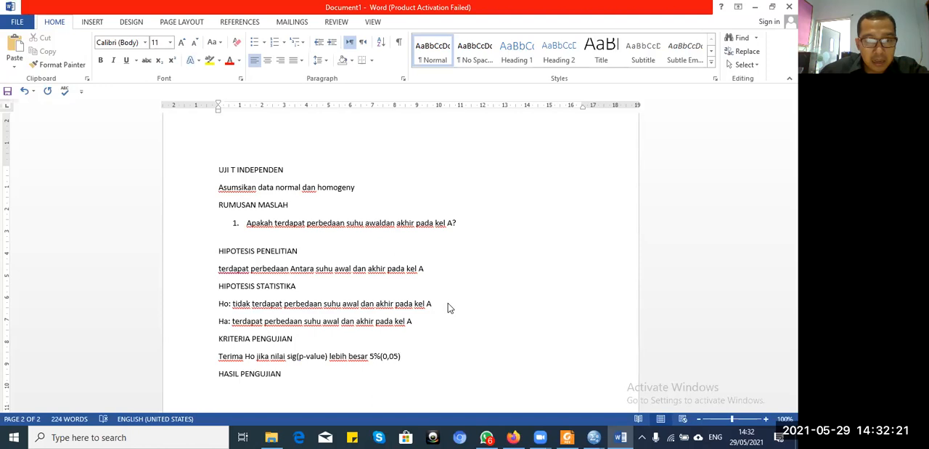
pyautogui.press('Return')
# Step: Switch to the Untitled2 dataset in SPSS and run a paired-samples t-test pairing suhuAwal_a with suhuAkhir_a
pyautogui.click(594, 435)
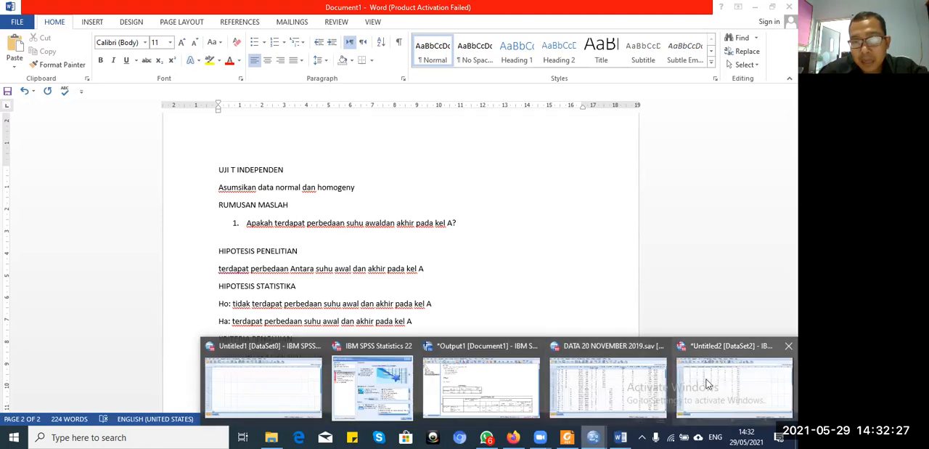
pyautogui.click(708, 383)
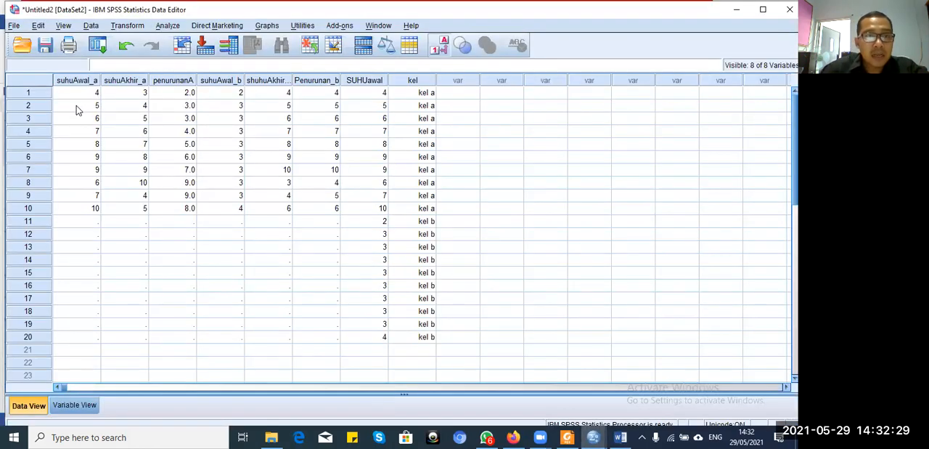
pyautogui.click(167, 26)
pyautogui.moveTo(198, 88)
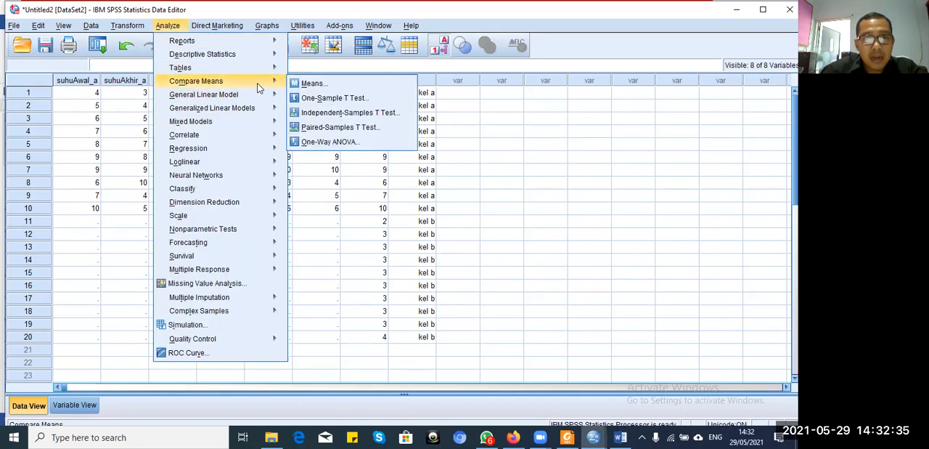
pyautogui.click(337, 128)
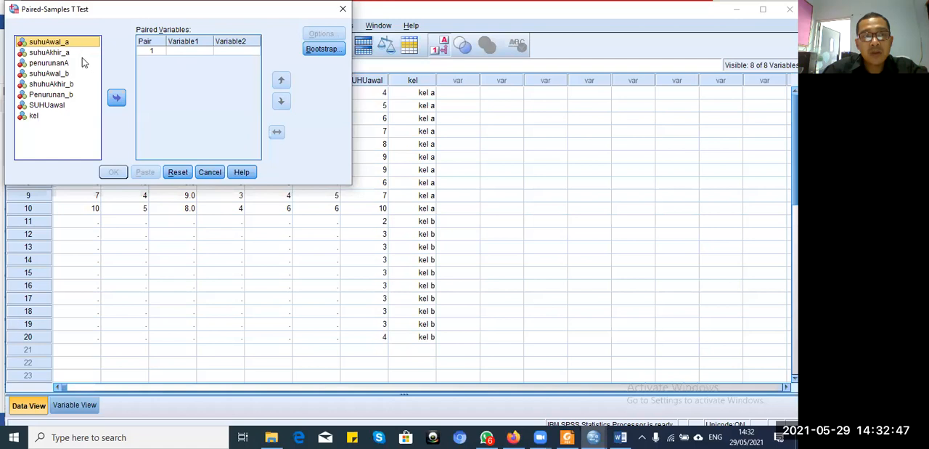
pyautogui.click(115, 99)
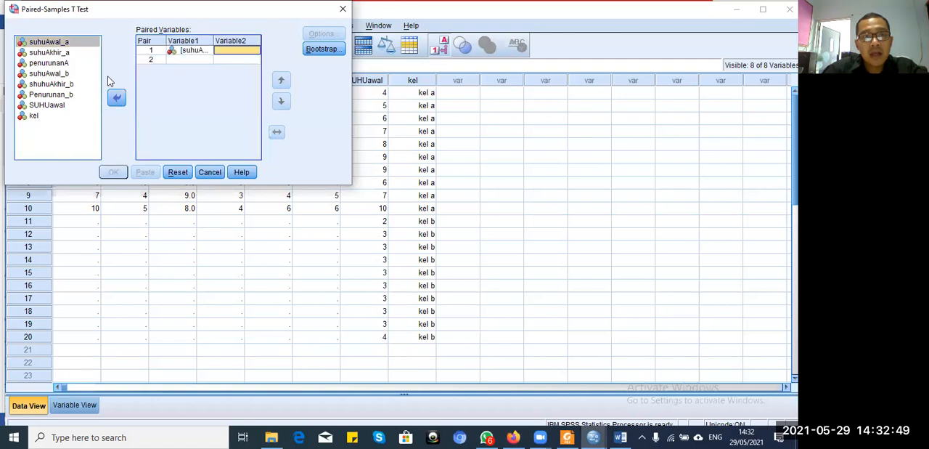
pyautogui.click(64, 53)
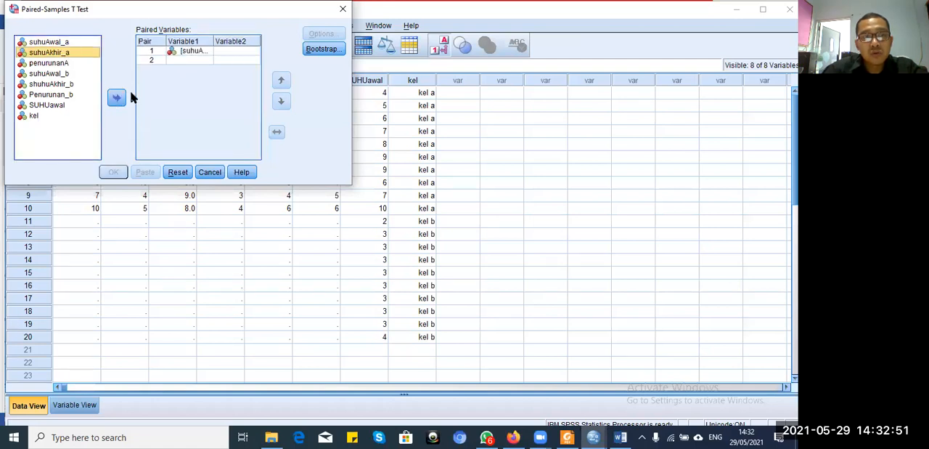
pyautogui.click(117, 99)
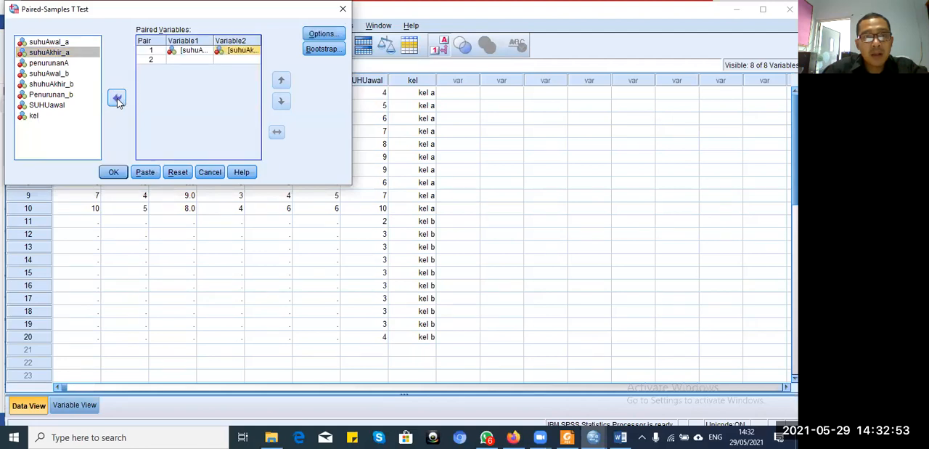
pyautogui.click(113, 172)
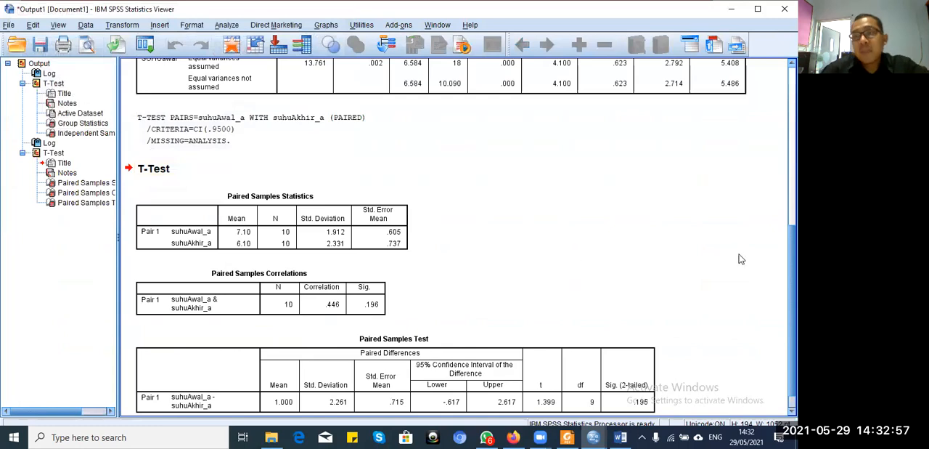
# Step: Copy the Paired Samples Statistics table from the SPSS output into the Word document below HASIL PENGUJIAN
pyautogui.scroll(7, 668, 248)
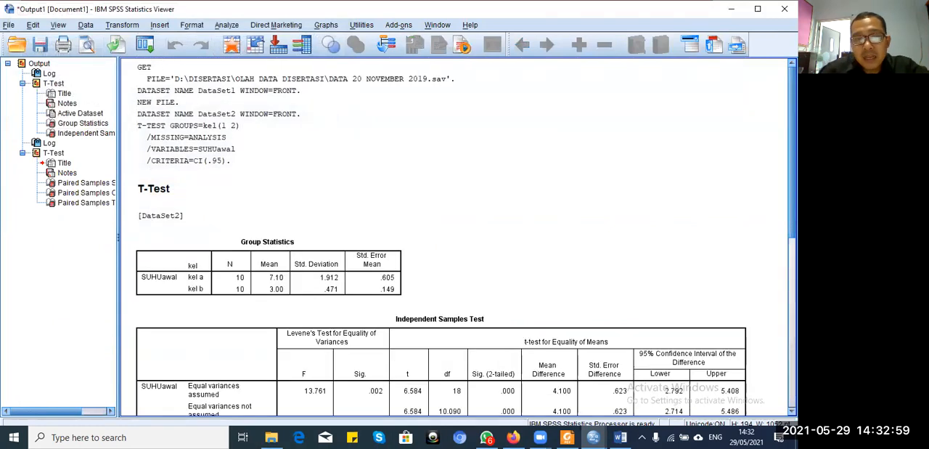
pyautogui.scroll(-7, 668, 245)
pyautogui.click(668, 245)
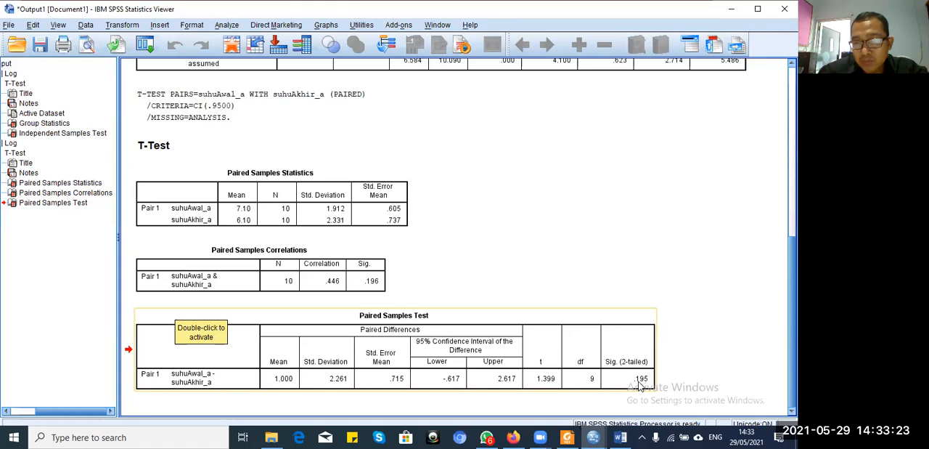
pyautogui.click(263, 201)
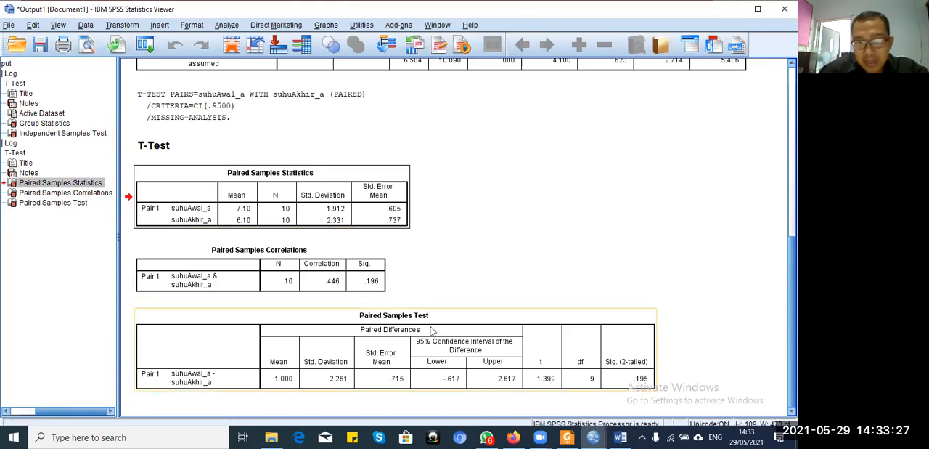
pyautogui.moveTo(620, 436)
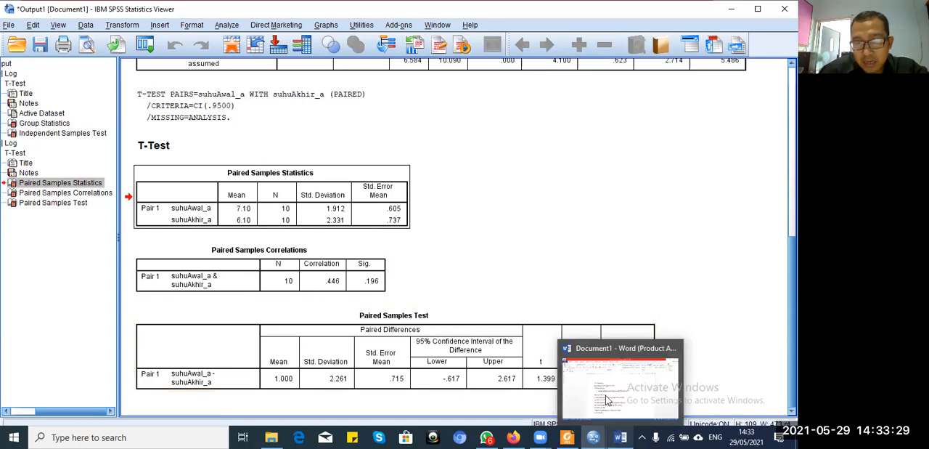
pyautogui.click(608, 400)
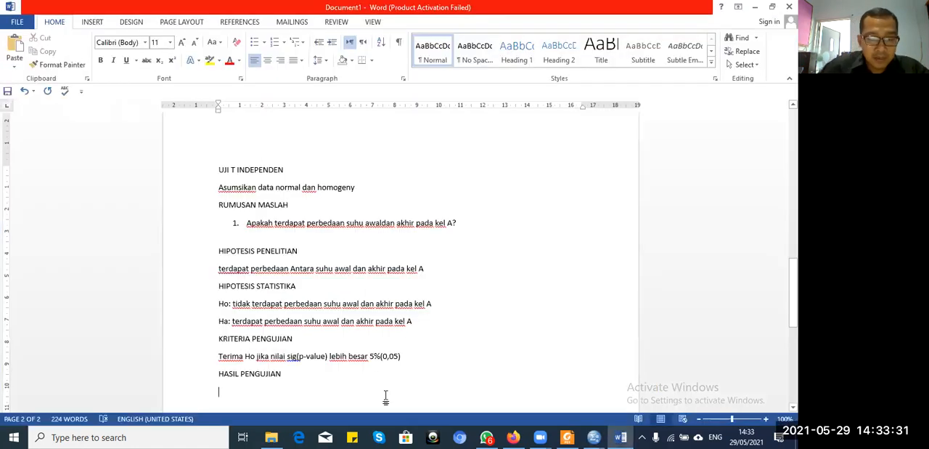
pyautogui.write('Paired Samples Statistics \tMean\tN\tStd. Deviation\tStd. Error Mean Pair 1\tsuhuAwal_a\t7.10\t10\t1.912\t.605 \tsuhuAkhir_a\t6.10\t10\t2.331\t.737')
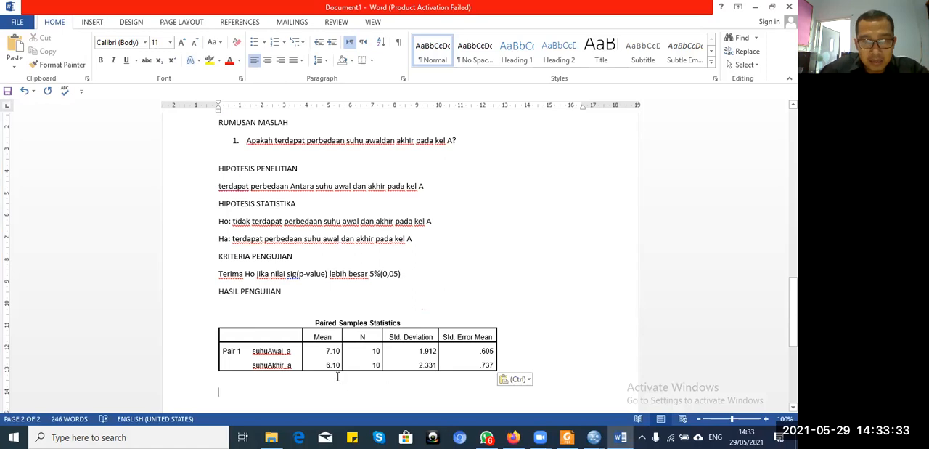
# Step: Highlight the two mean values in the pasted table in yellow and add the label "deskriptif" above the table
pyautogui.moveTo(315, 351); pyautogui.dragTo(337, 363)
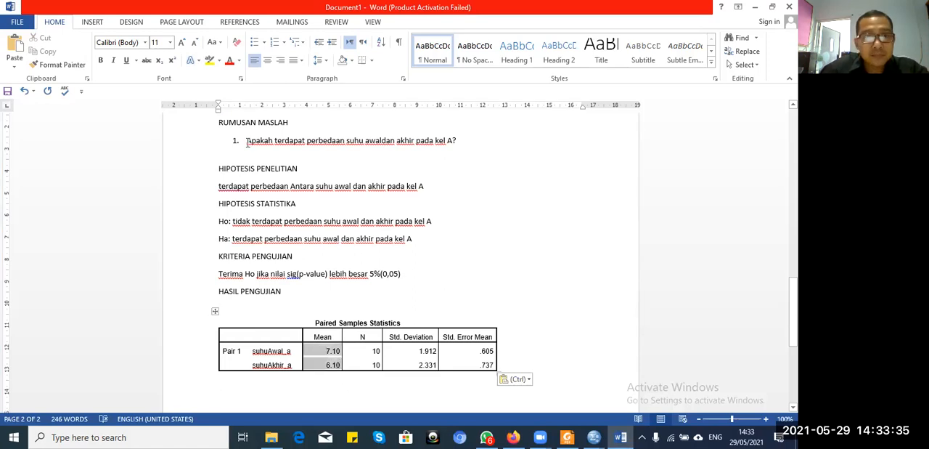
pyautogui.click(210, 61)
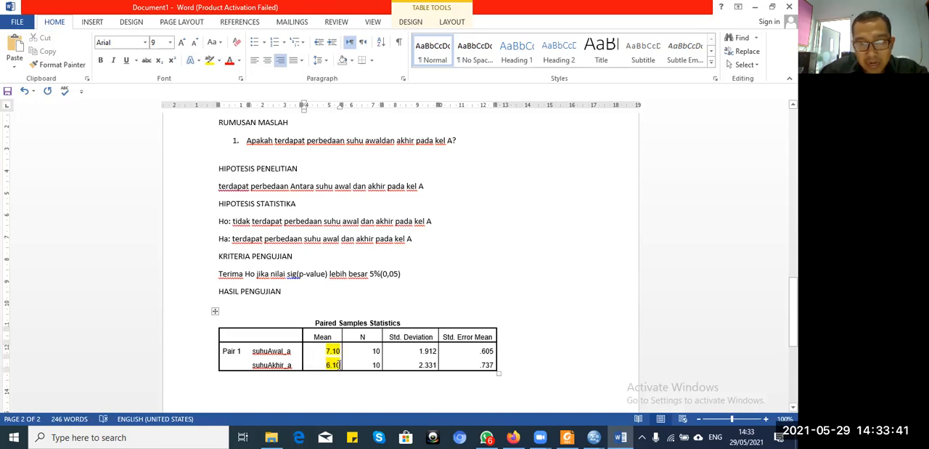
pyautogui.click(313, 308)
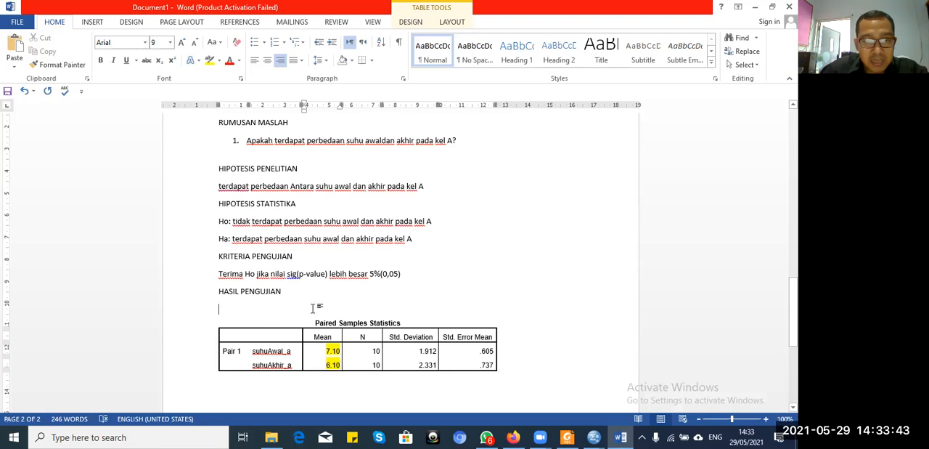
pyautogui.write('de')
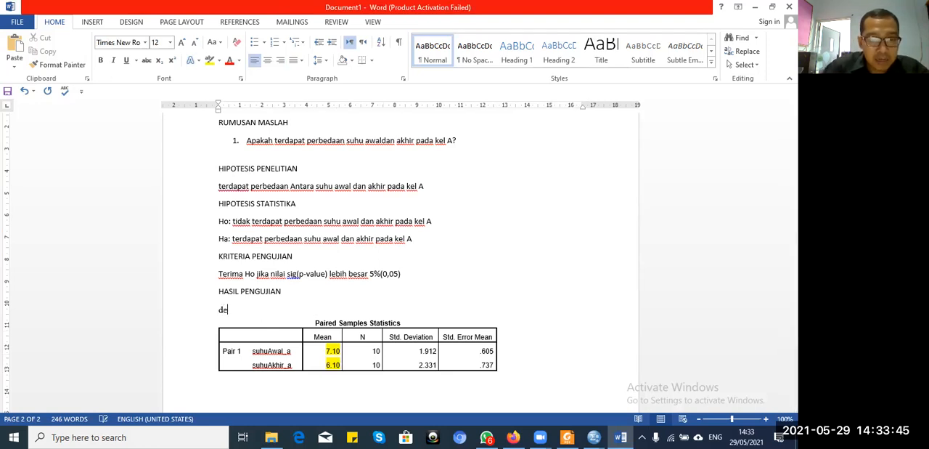
pyautogui.write('skrip')
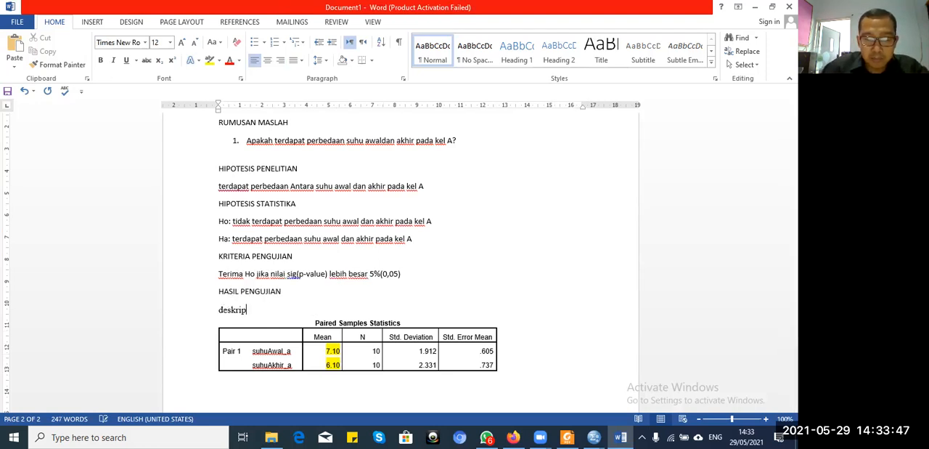
pyautogui.write('tif')
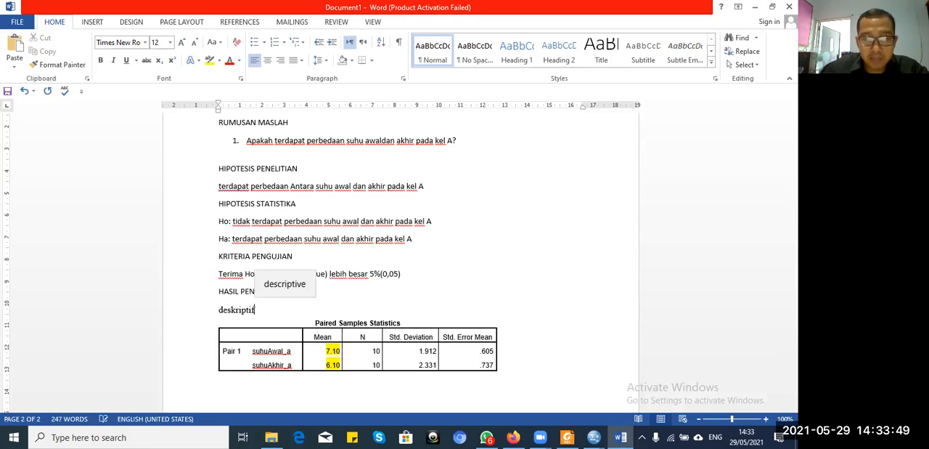
pyautogui.press('Down')
# Step: Write "Secara deskriptif berbeda antara suhu awal dan akhir" below the Paired Samples Statistics table
pyautogui.click(260, 384)
pyautogui.write('Secara de')
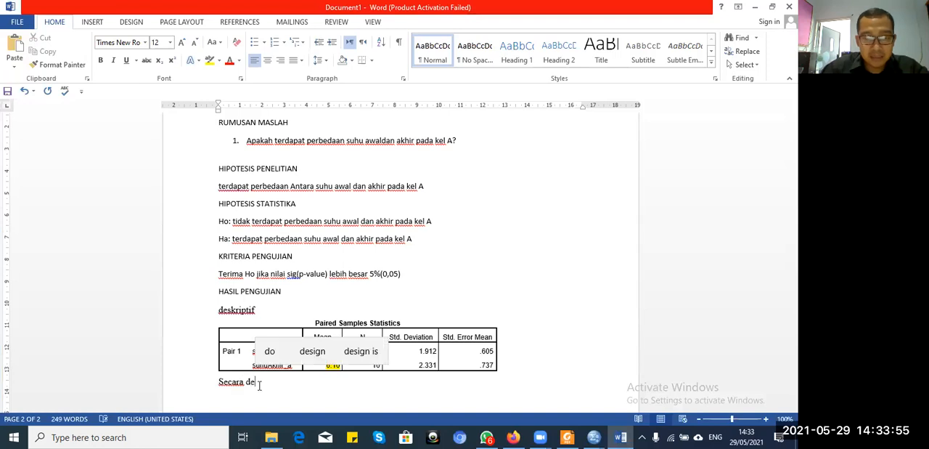
pyautogui.write('skri')
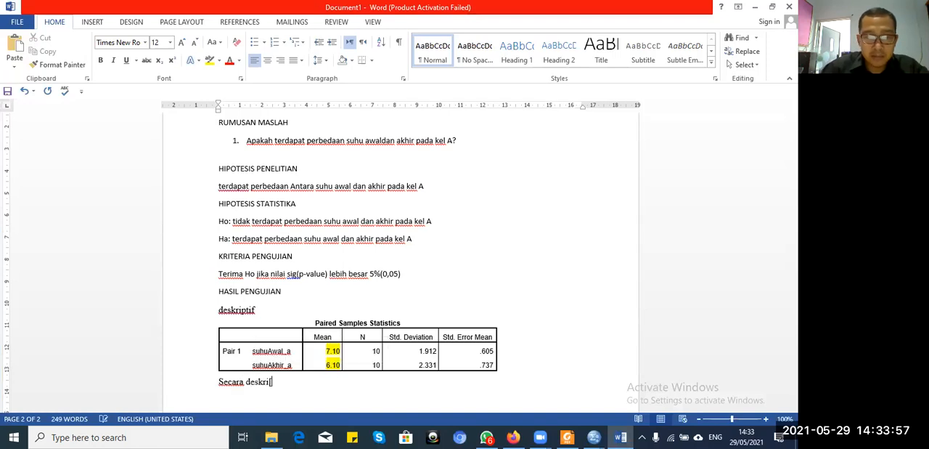
pyautogui.write('pt')
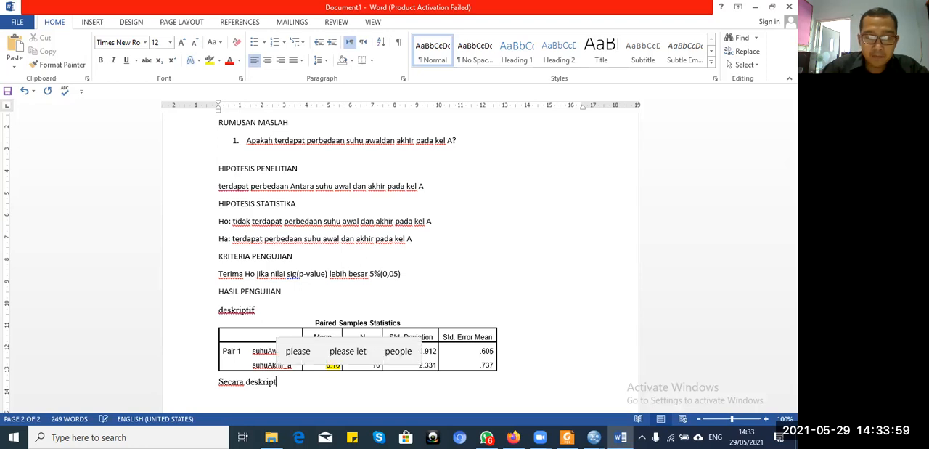
pyautogui.write('if berbeda ant')
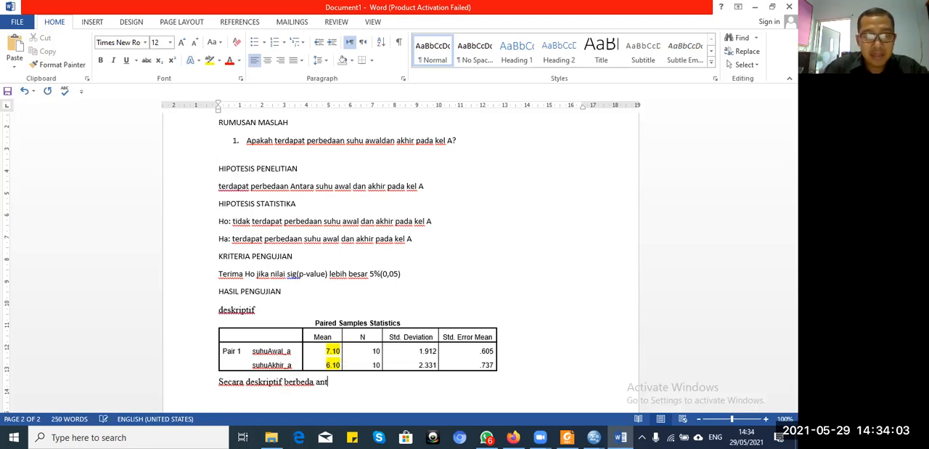
pyautogui.write('ara suhu awal dan')
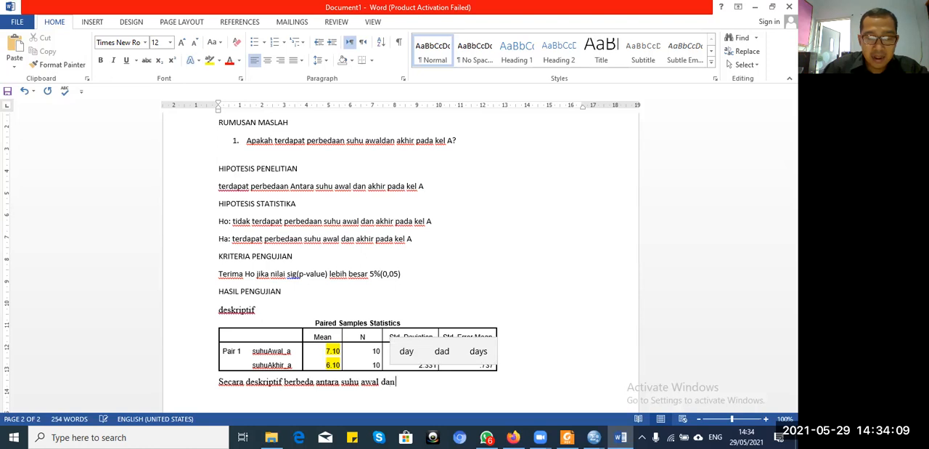
pyautogui.write(' akhi')
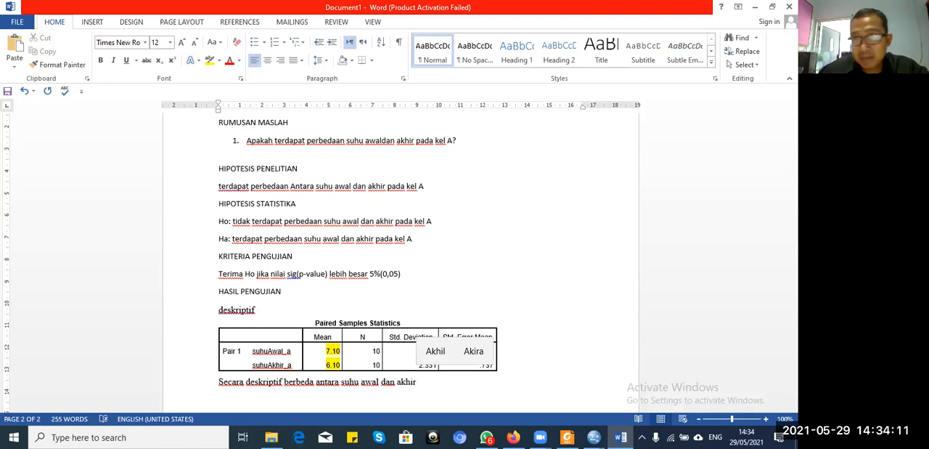
pyautogui.write('r')
pyautogui.press('Return')
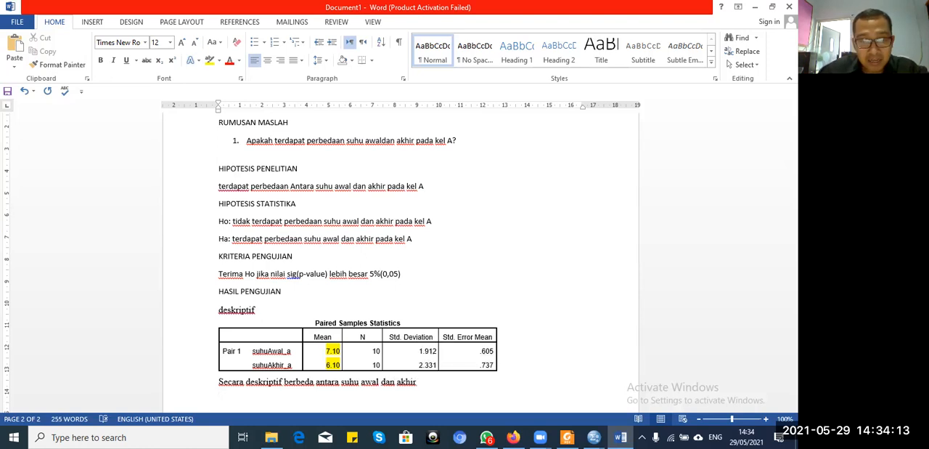
# Step: Add the label "Inferennsial" on its own line after a blank line below the descriptive sentence
pyautogui.press('Return')
pyautogui.write('i')
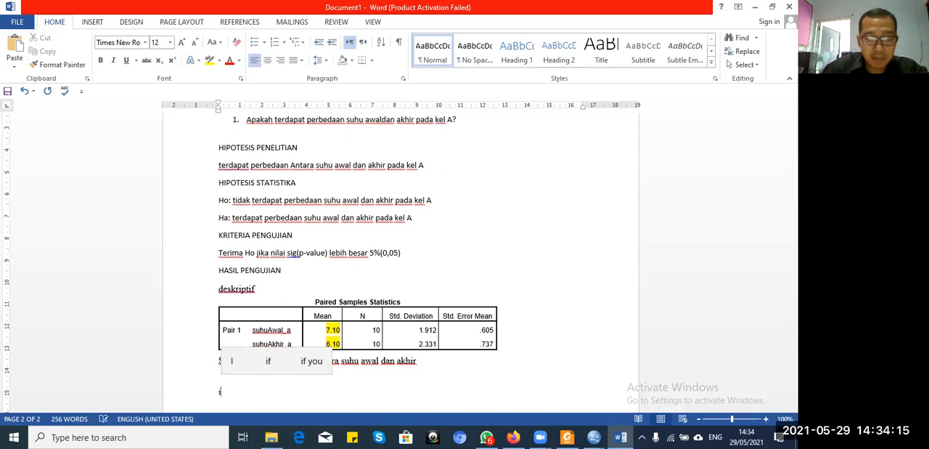
pyautogui.write('nferena')
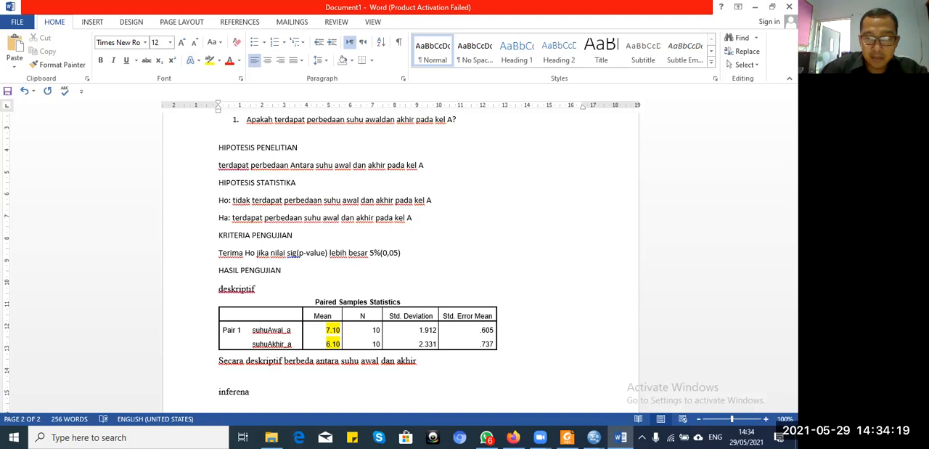
pyautogui.press('BackSpace')
pyautogui.write('nsial')
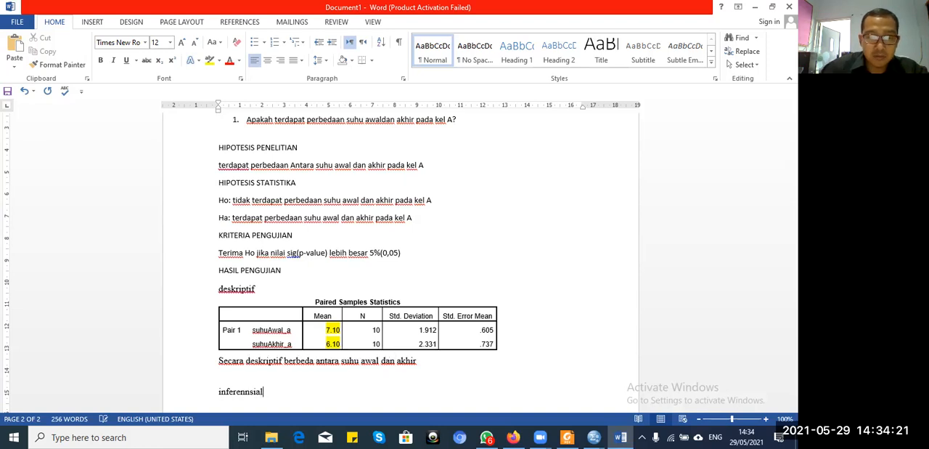
pyautogui.press('Return')
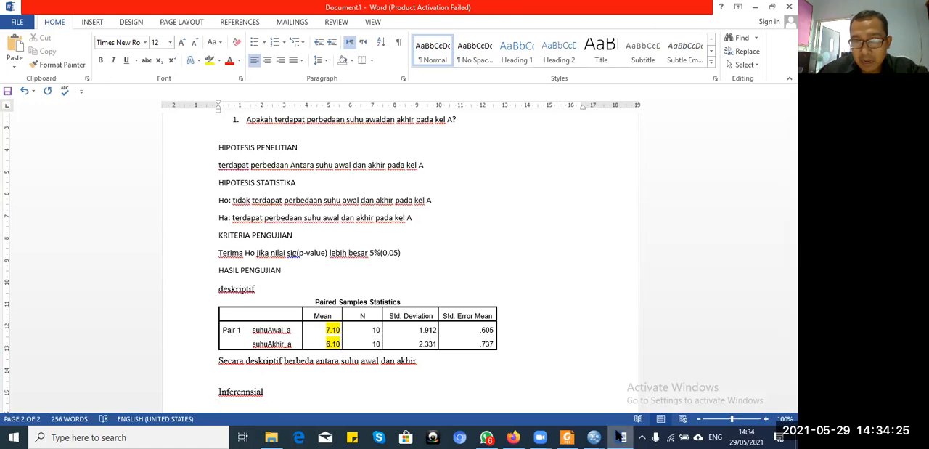
# Step: Copy the Paired Samples Test table from the SPSS output into the Word document below the Inferennsial label
pyautogui.moveTo(618, 435)
pyautogui.moveTo(594, 437)
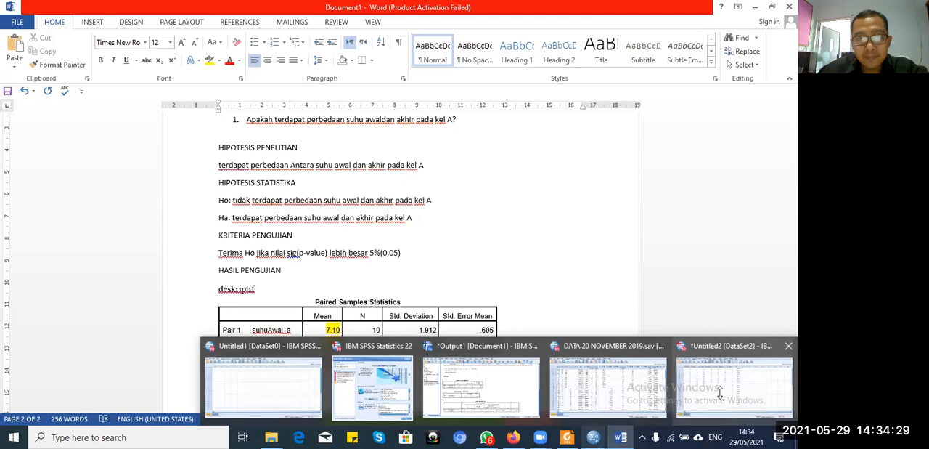
pyautogui.click(719, 390)
pyautogui.moveTo(591, 436)
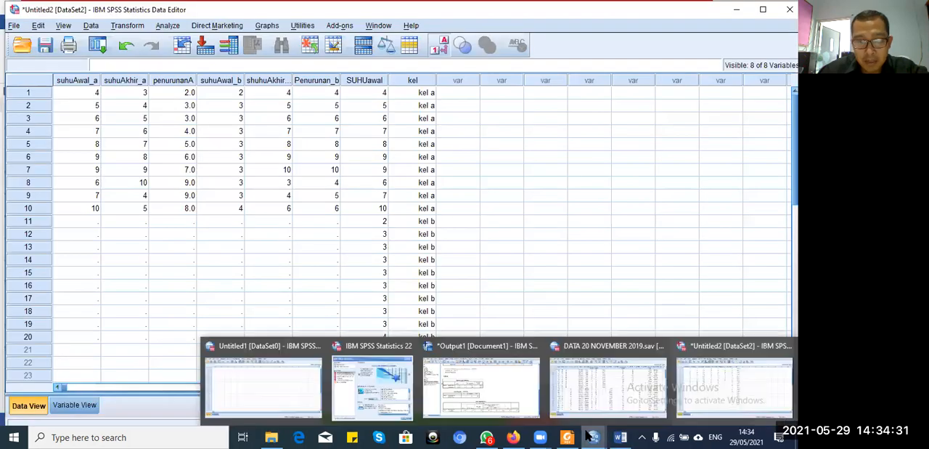
pyautogui.click(483, 385)
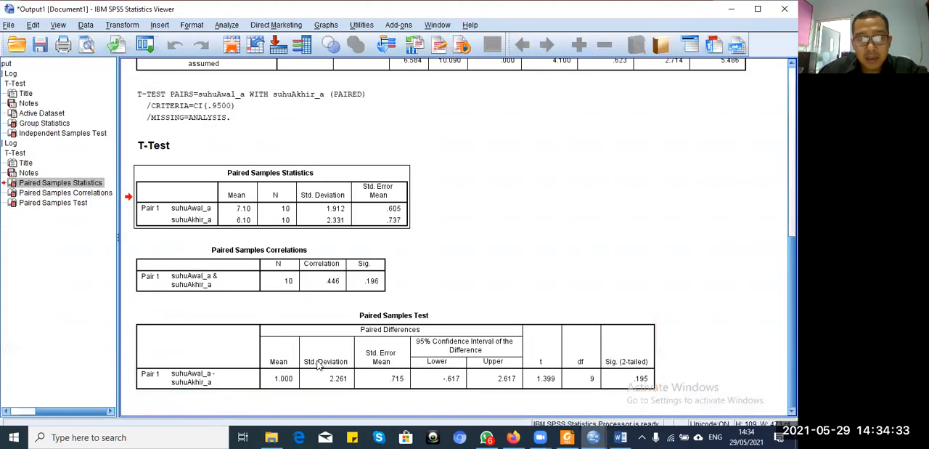
pyautogui.click(282, 391)
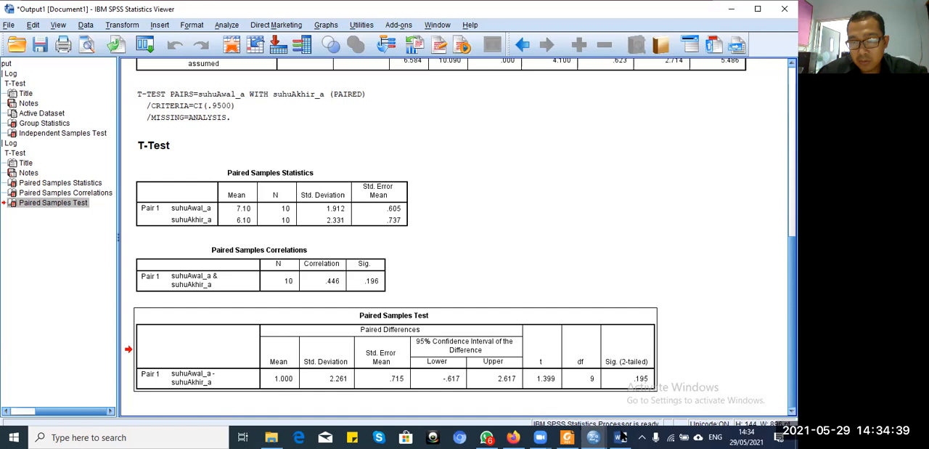
pyautogui.click(610, 403)
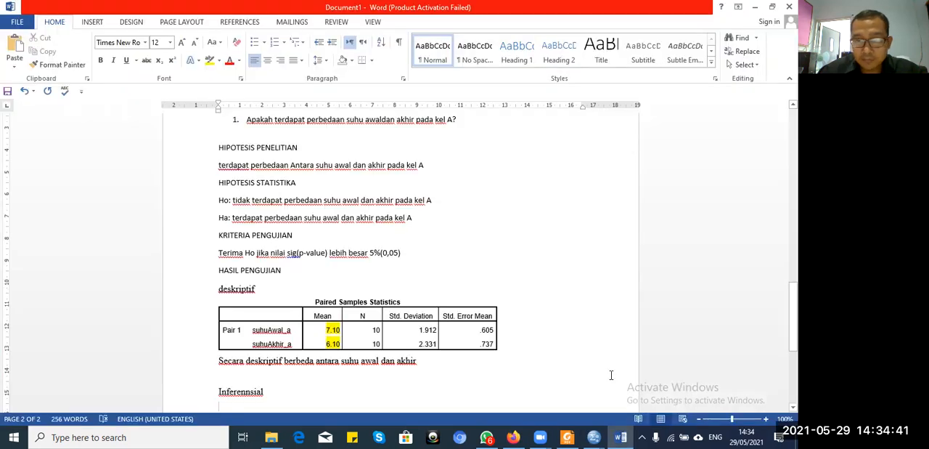
pyautogui.scroll(-5, 429, 254)
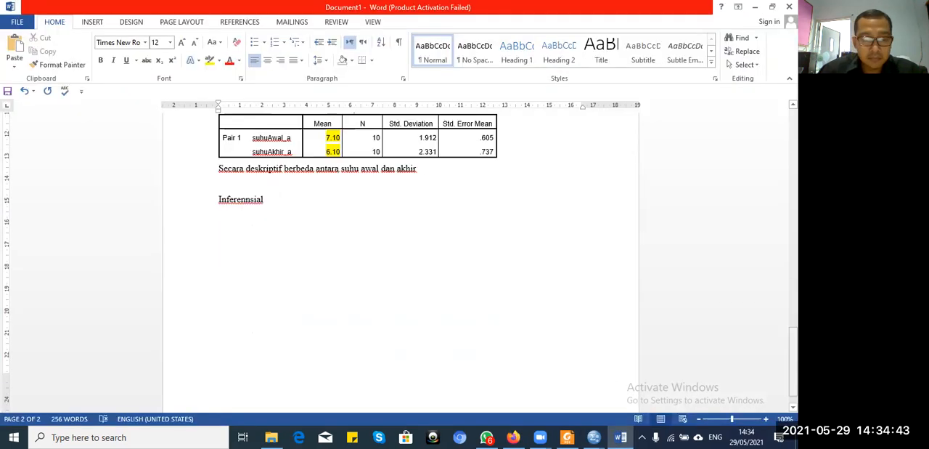
pyautogui.hotkey('ctrl', 'v')
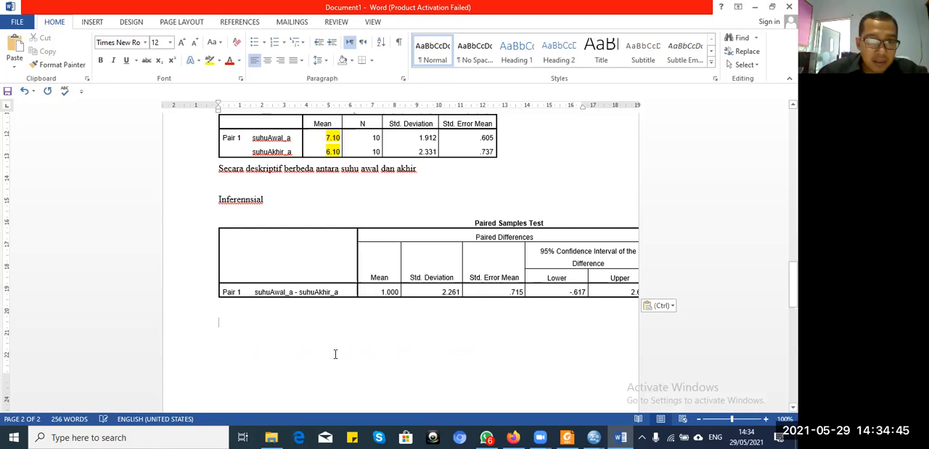
# Step: Right-align the pasted Paired Samples Test table and shrink it to fit within the page margins
pyautogui.click(215, 211)
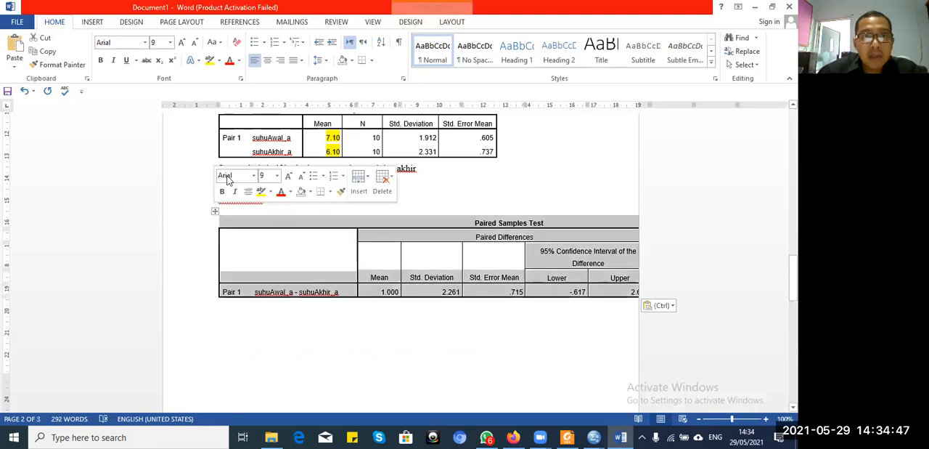
pyautogui.click(280, 59)
pyautogui.moveTo(587, 298); pyautogui.dragTo(273, 233)
pyautogui.hotkey('ctrl', 'z')
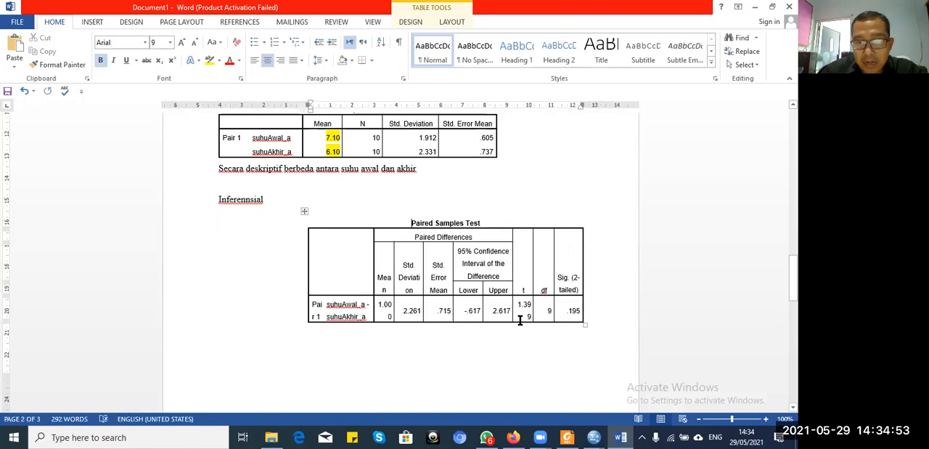
# Step: Highlight the Sig. (2-tailed) value in the Paired Samples Test table
pyautogui.moveTo(566, 310); pyautogui.dragTo(583, 310)
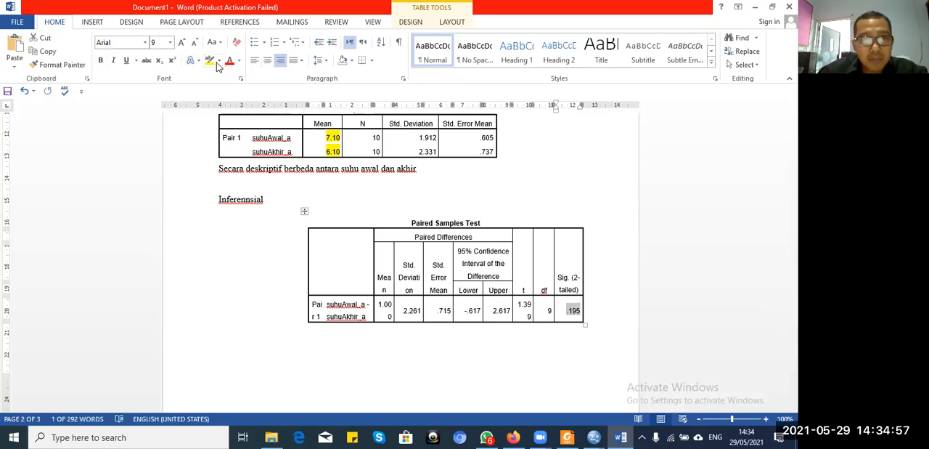
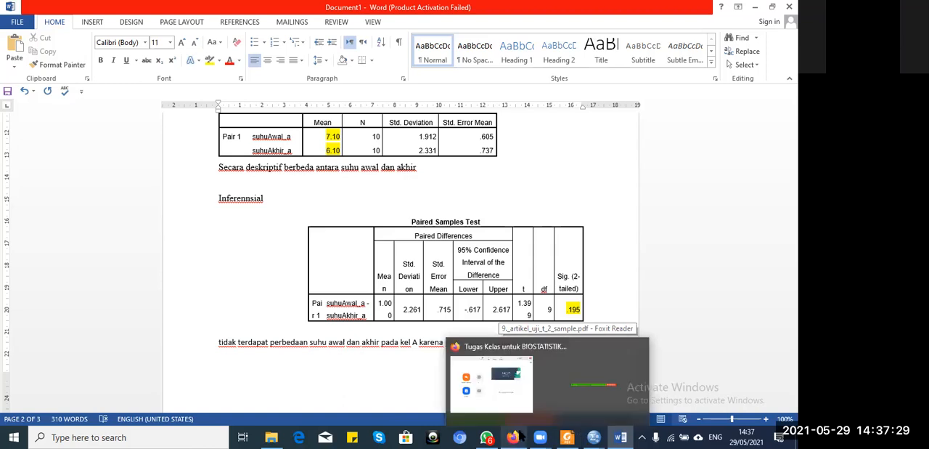
# Step: Switch to the SPSS data file DATA 20 NOVEMBER 2019.sav and examine the records in the subjek column
pyautogui.click(513, 404)
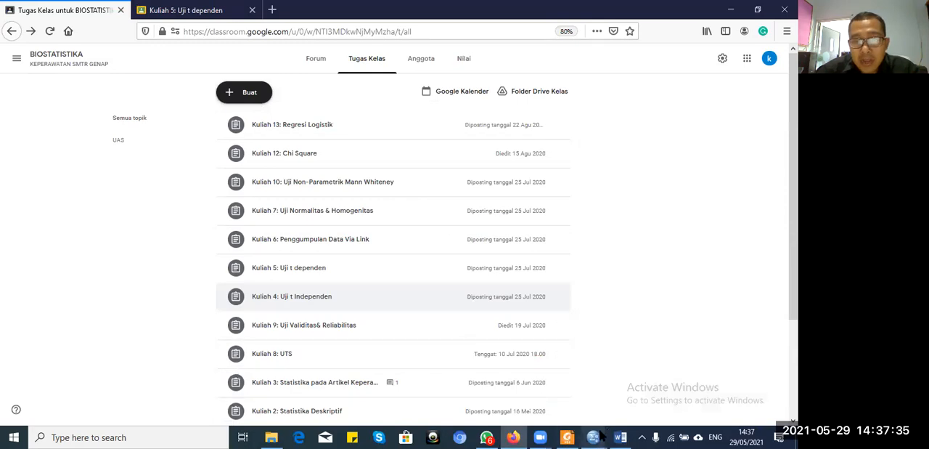
pyautogui.moveTo(594, 437)
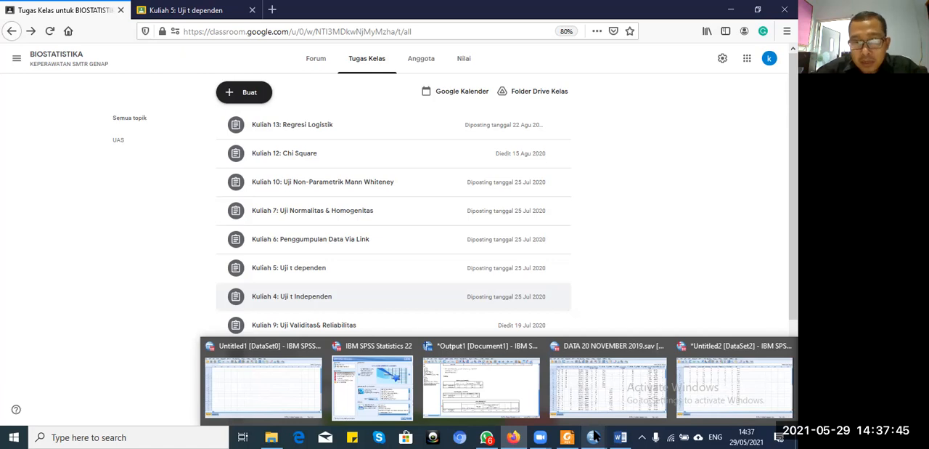
pyautogui.click(607, 386)
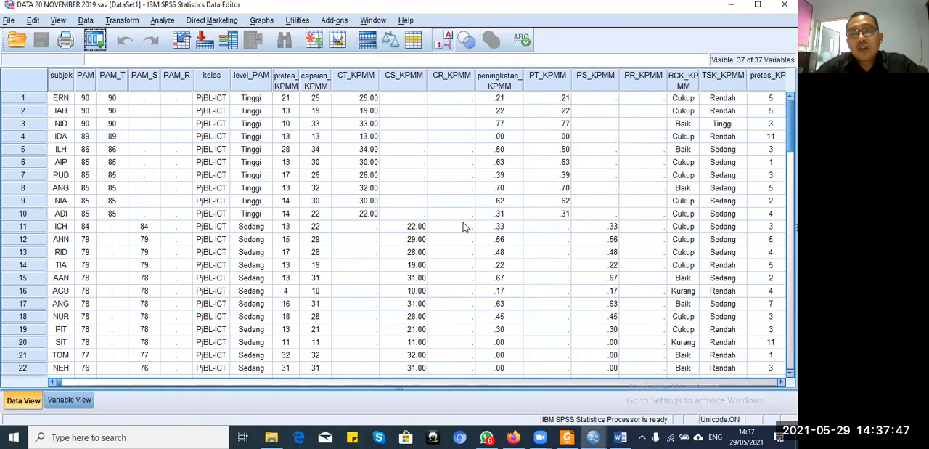
pyautogui.click(62, 77)
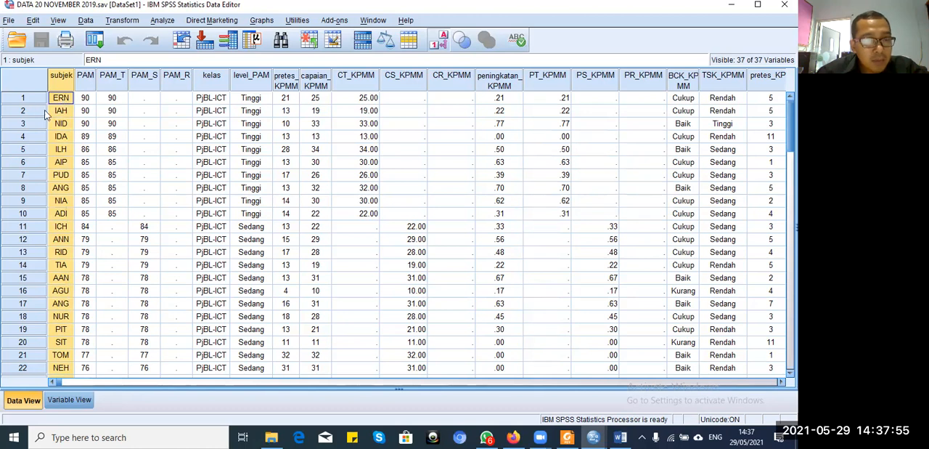
pyautogui.click(61, 150)
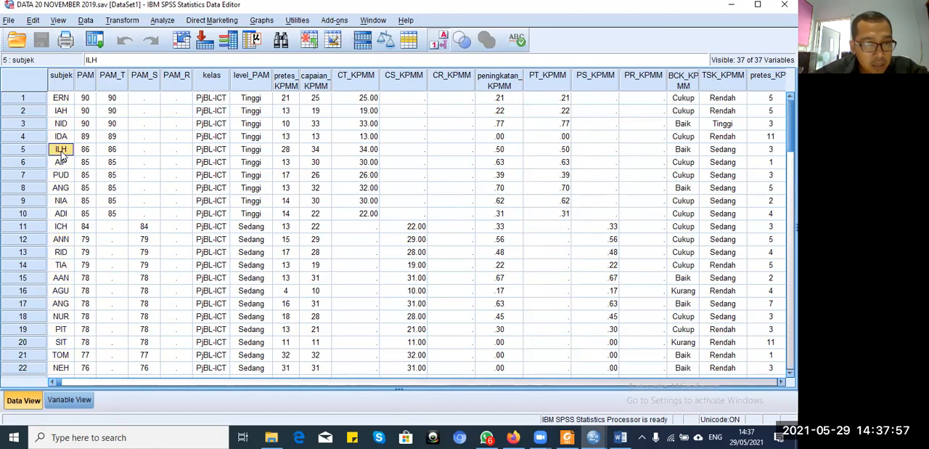
pyautogui.press('Down')
pyautogui.press('Down')
pyautogui.press('Down')
pyautogui.press('Down')
pyautogui.press('Down')
pyautogui.press('Down')
pyautogui.press('Down')
pyautogui.press('Down')
pyautogui.press('Down')
pyautogui.press('Down')
pyautogui.press('Down')
pyautogui.press('Down')
pyautogui.press('Down')
pyautogui.press('Down')
pyautogui.press('Down')
pyautogui.press('Down')
pyautogui.press('Down')
pyautogui.press('Down')
pyautogui.press('Down')
pyautogui.press('Down')
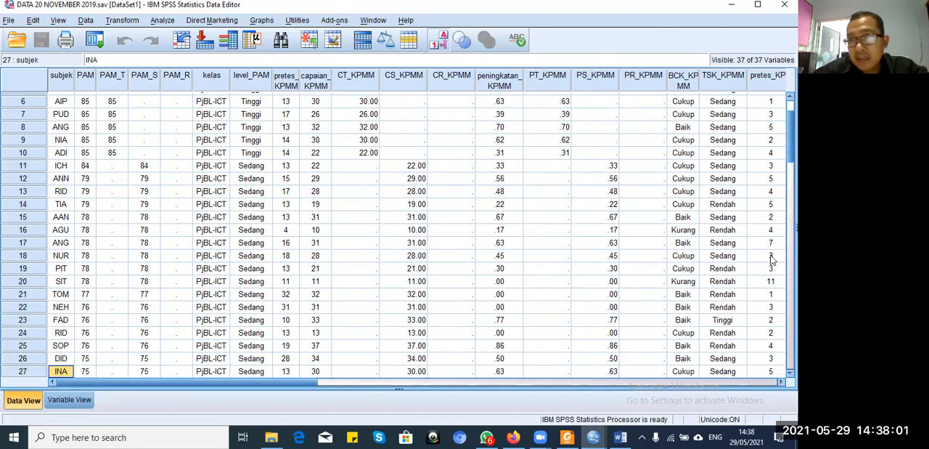
pyautogui.scroll(2, 418, 232)
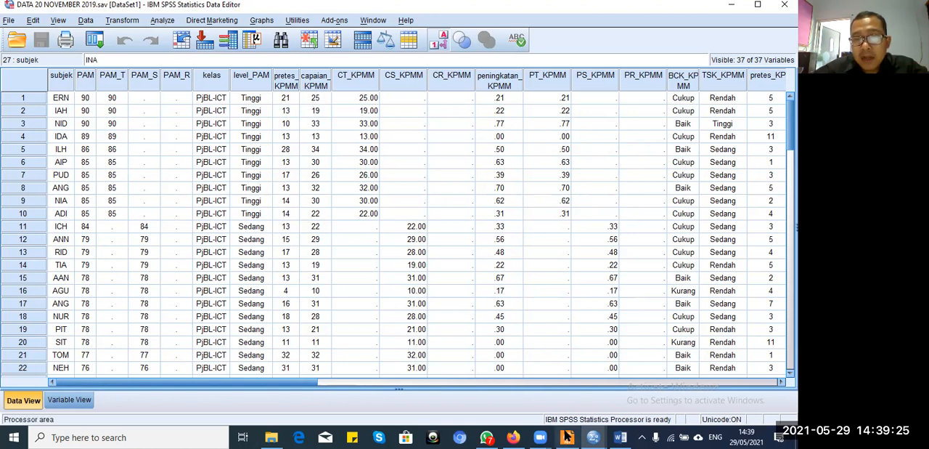
# Step: Switch to 9._artikel_uji_t_2_sample.pdf in Foxit Reader and review the article from Tabel 1 back to the first page
pyautogui.moveTo(567, 436)
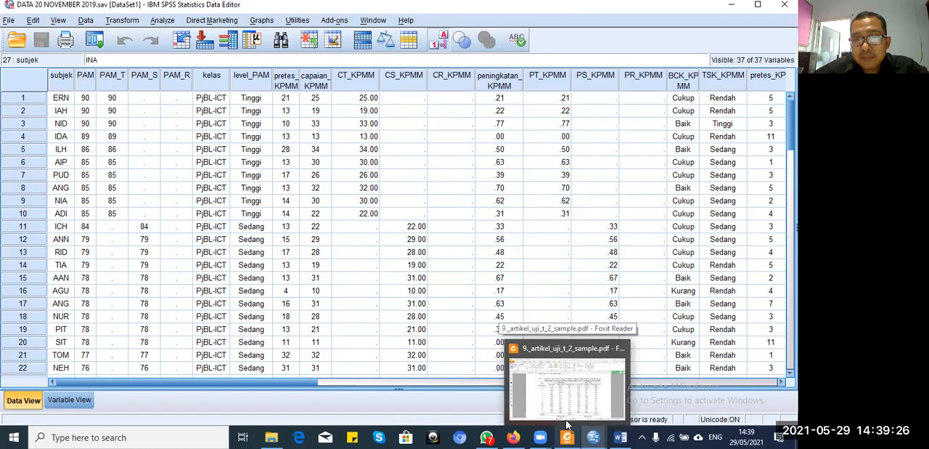
pyautogui.click(577, 376)
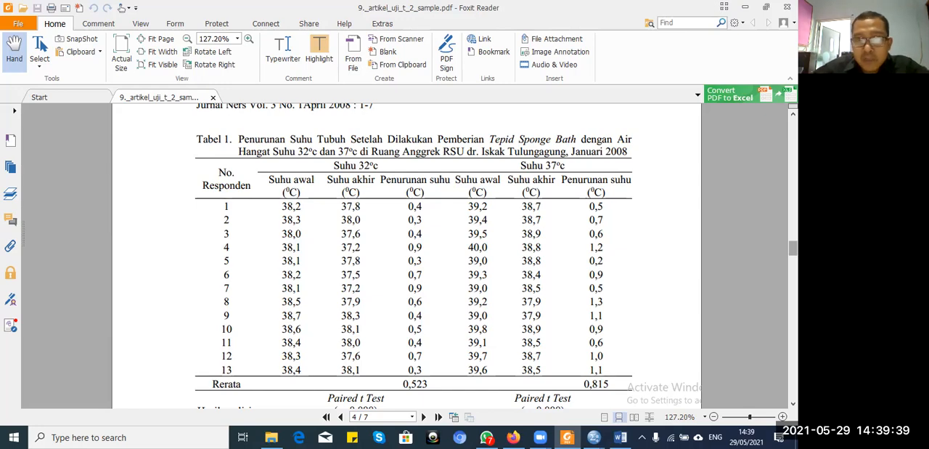
pyautogui.scroll(10, 407, 255)
pyautogui.scroll(7, 407, 254)
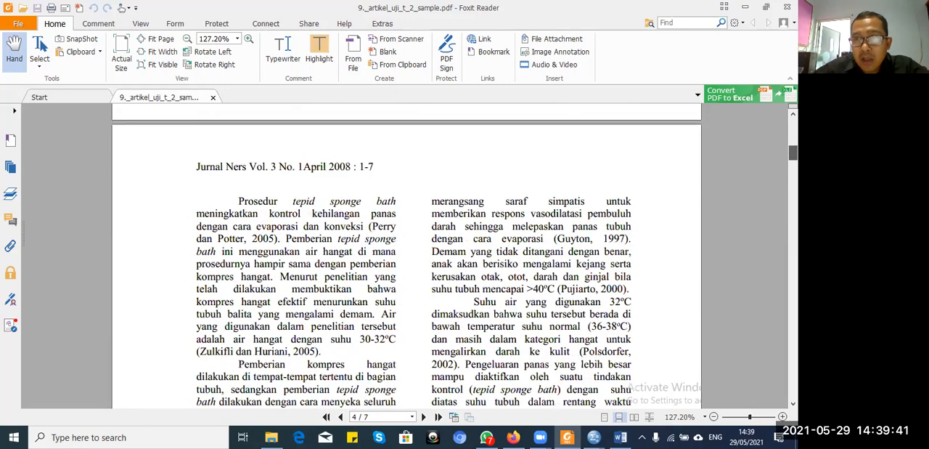
pyautogui.scroll(-12, 406, 255)
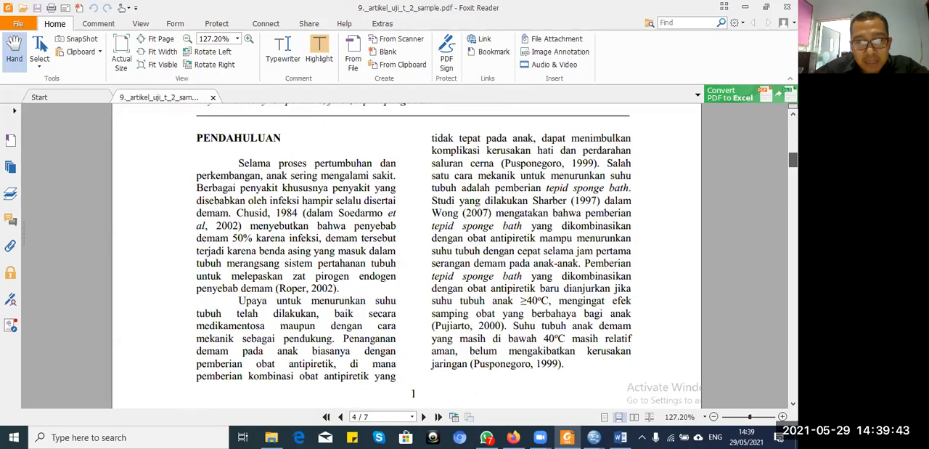
pyautogui.scroll(-3, 407, 254)
pyautogui.scroll(12, 407, 254)
pyautogui.scroll(10, 480, 326)
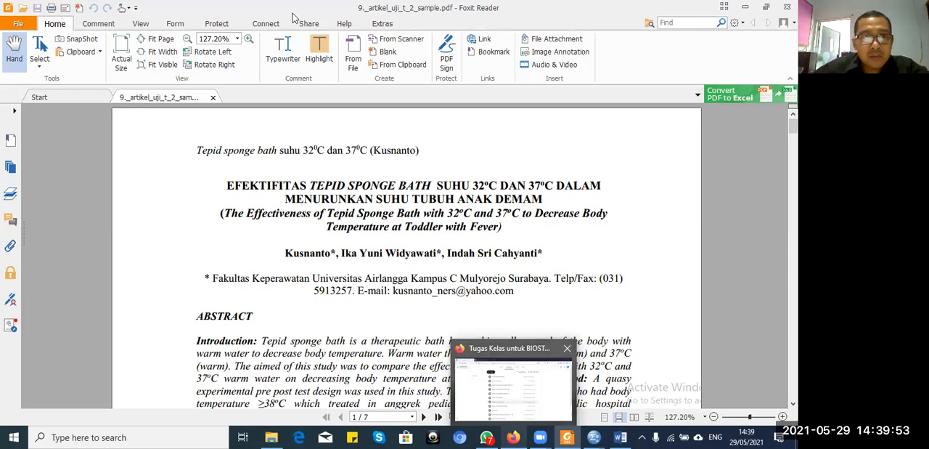
# Step: Switch to Firefox and search the web for "googleform" in a new tab
pyautogui.hotkey('alt', 'Tab')
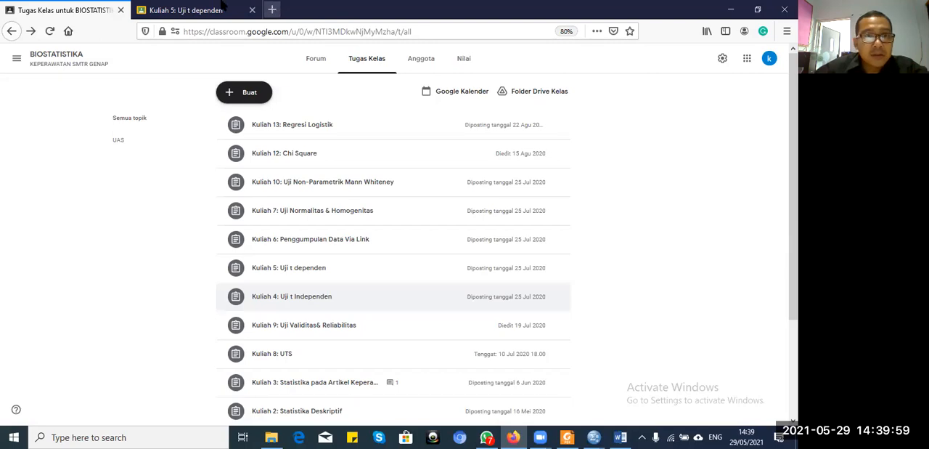
pyautogui.click(274, 10)
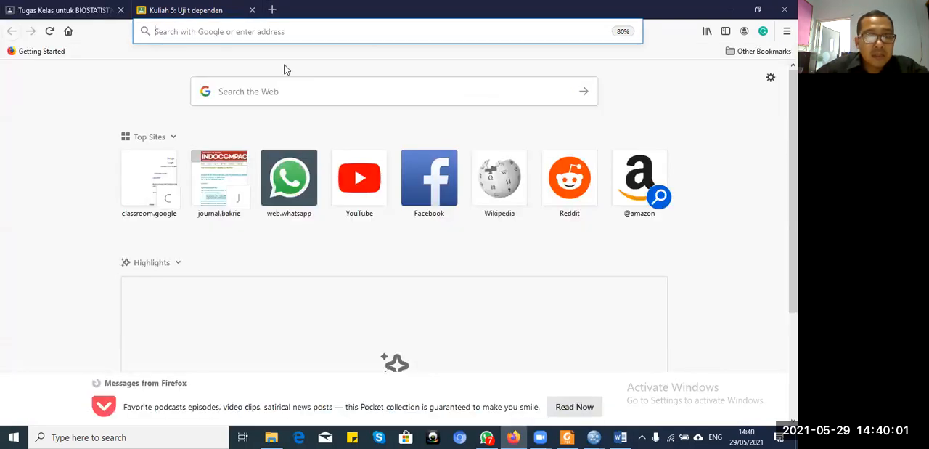
pyautogui.write('g')
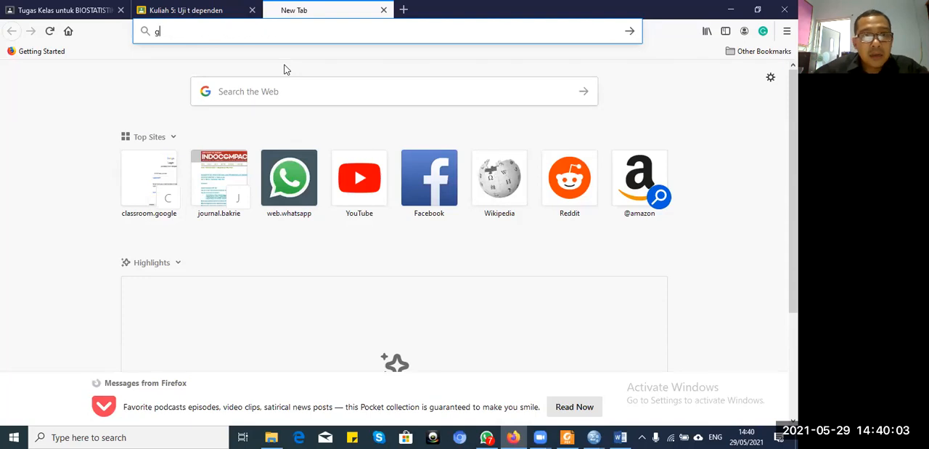
pyautogui.write('oogle')
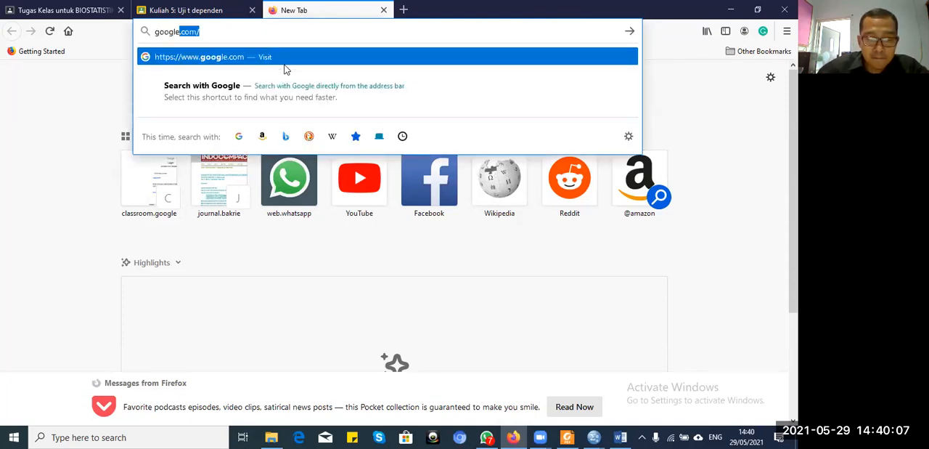
pyautogui.write('form')
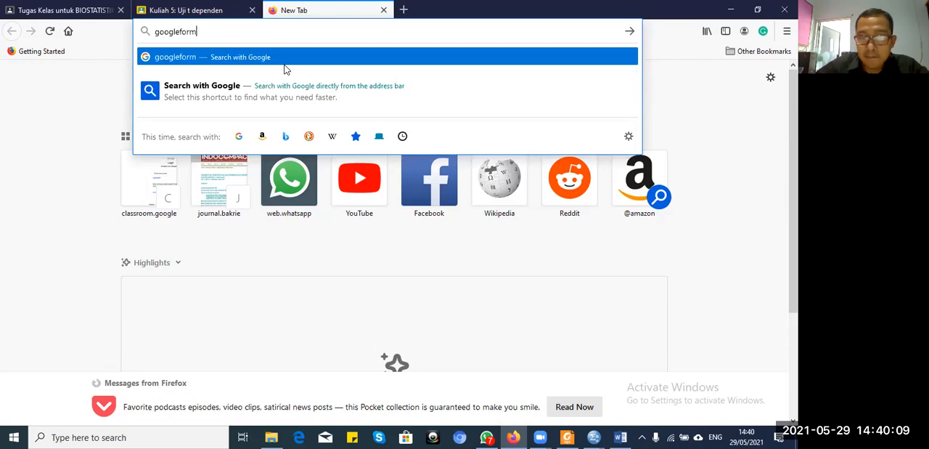
pyautogui.press('Return')
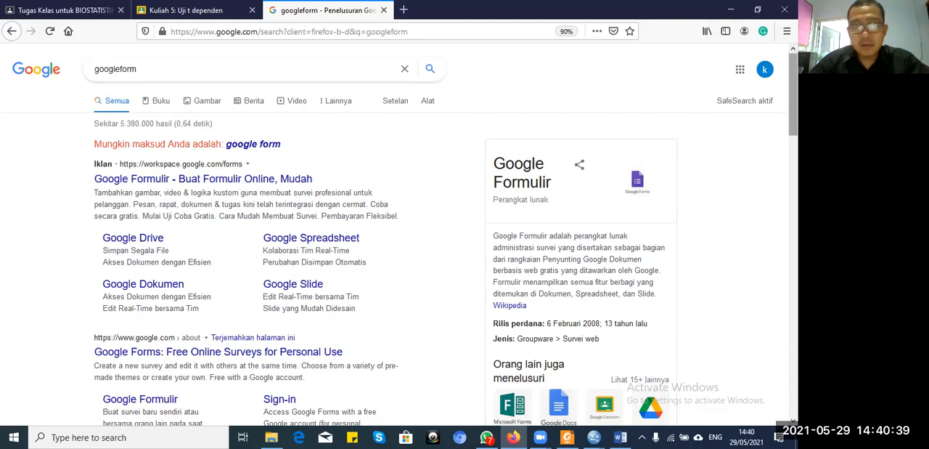
# Step: Open Google Formulir for personal use from the search results and create a blank form
pyautogui.scroll(-3, 400, 239)
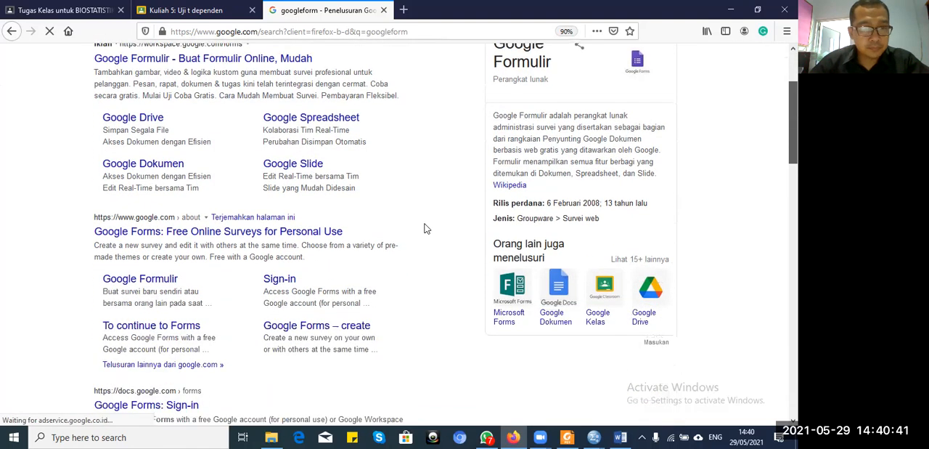
pyautogui.click(166, 284)
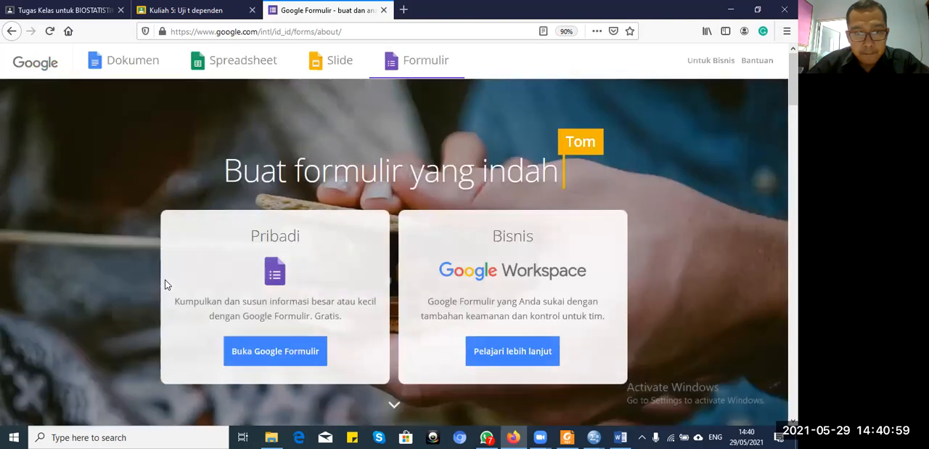
pyautogui.click(258, 356)
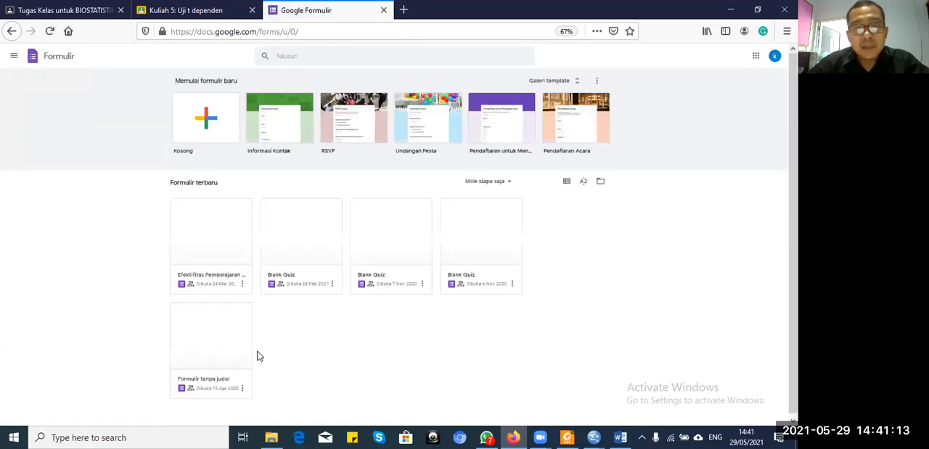
pyautogui.click(205, 130)
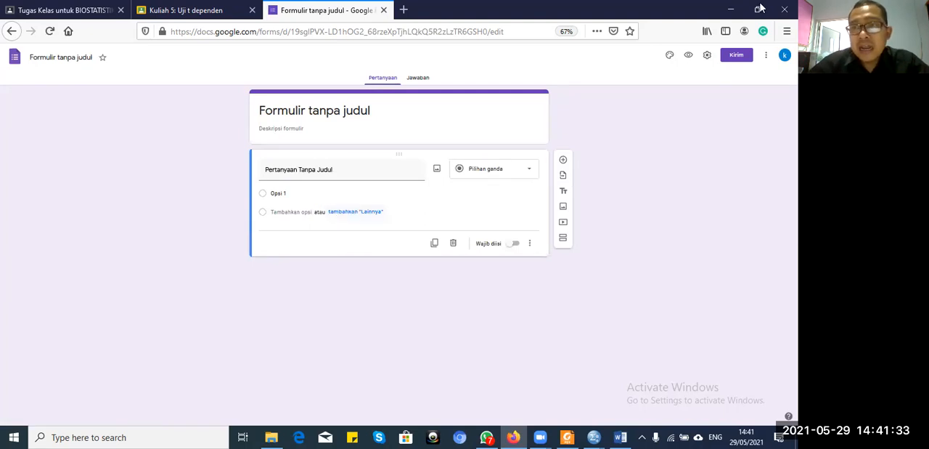
# Step: Arrange the PDF article and the form side by side in smaller windows, and reduce the article's zoom to 88.96%
pyautogui.click(757, 10)
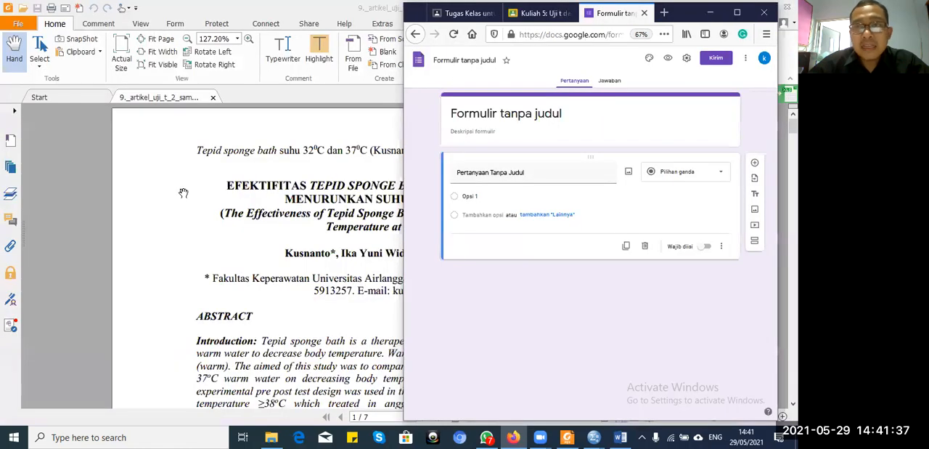
pyautogui.click(711, 12)
pyautogui.click(766, 7)
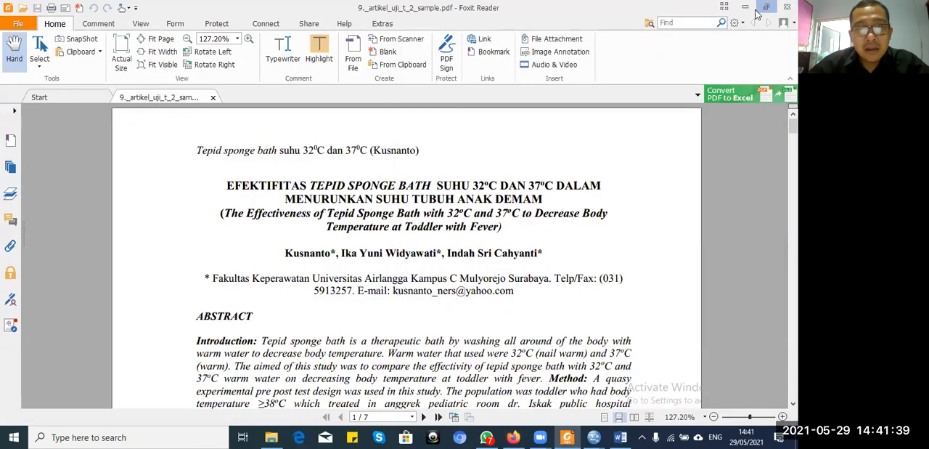
pyautogui.doubleClick(613, 8)
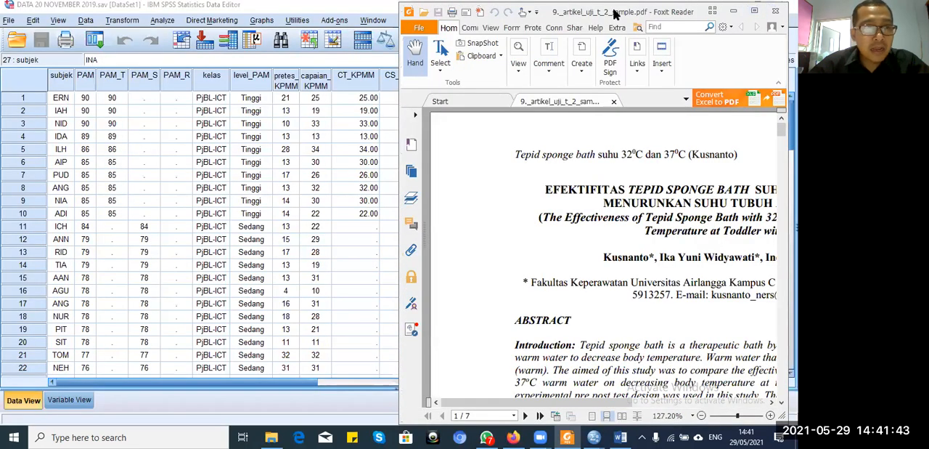
pyautogui.moveTo(613, 11); pyautogui.dragTo(215, 9)
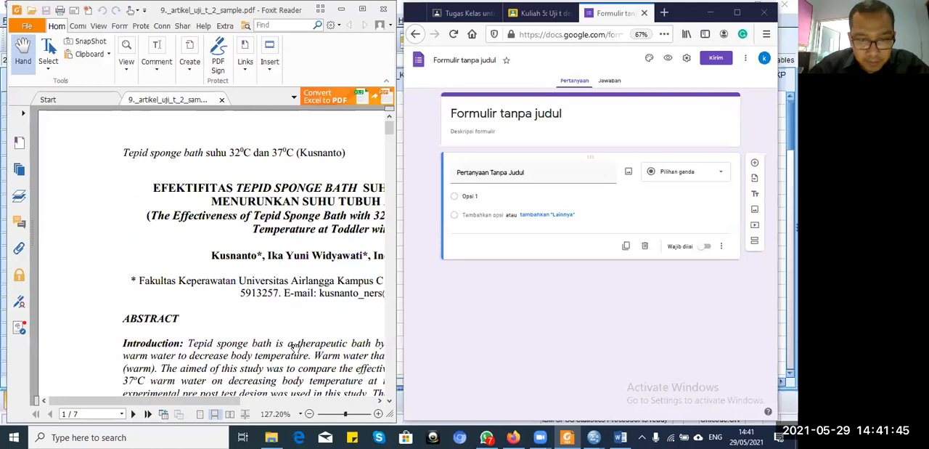
pyautogui.click(311, 413)
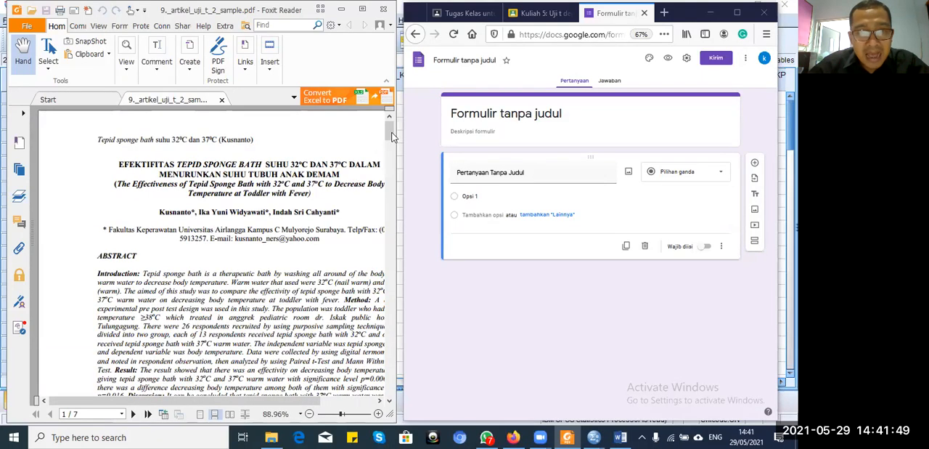
# Step: Replace the form's title with the Indonesian article title copied from the first page of the PDF
pyautogui.scroll(-3, 395, 145)
pyautogui.scroll(-10, 394, 166)
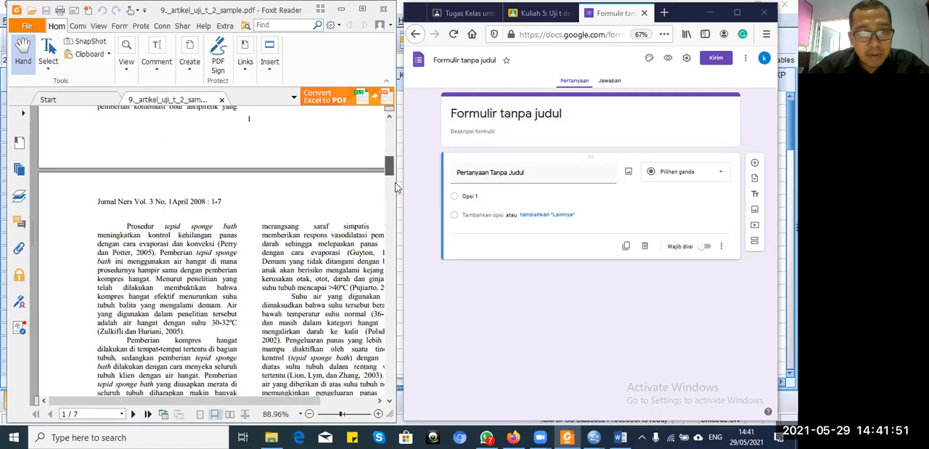
pyautogui.scroll(-10, 398, 205)
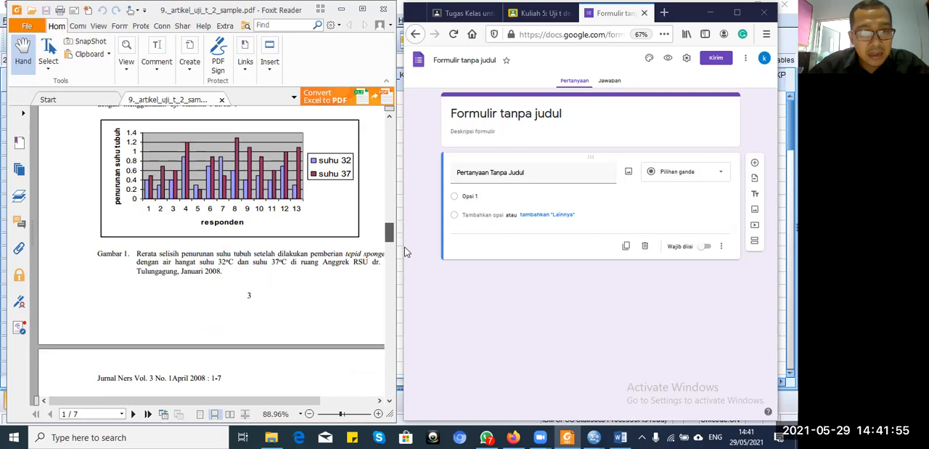
pyautogui.scroll(-6, 407, 250)
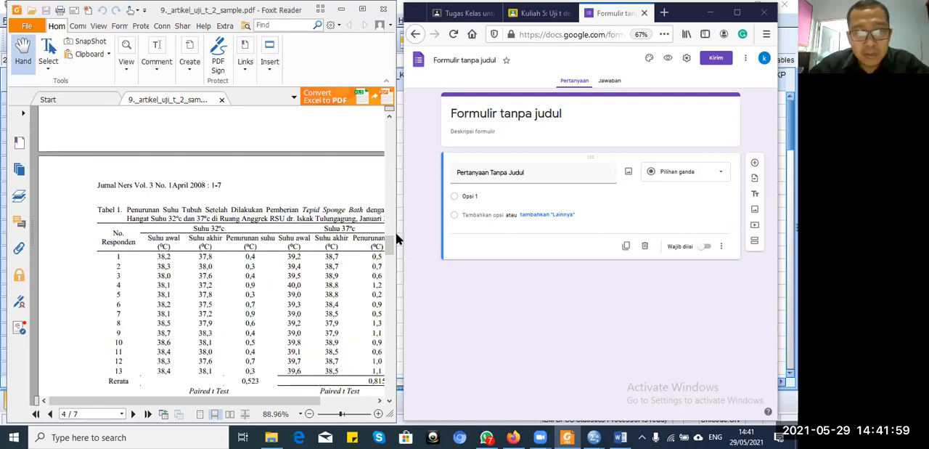
pyautogui.moveTo(390, 243); pyautogui.dragTo(379, 123)
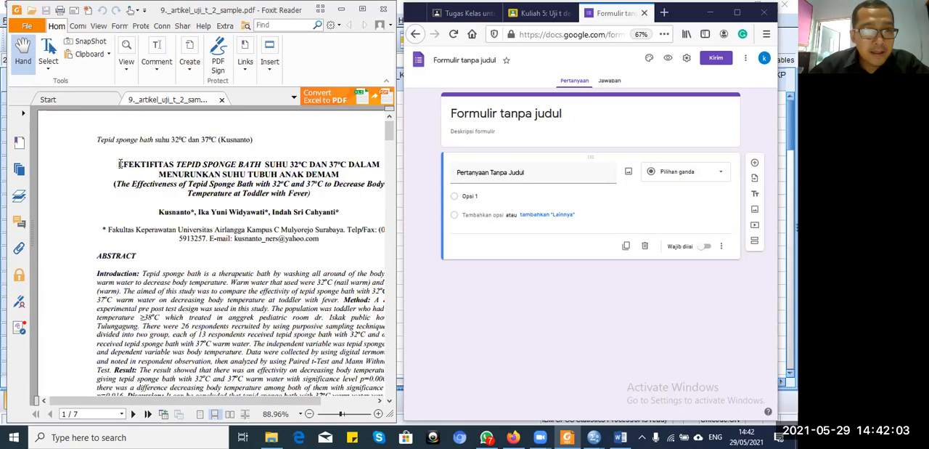
pyautogui.moveTo(118, 164); pyautogui.dragTo(340, 175)
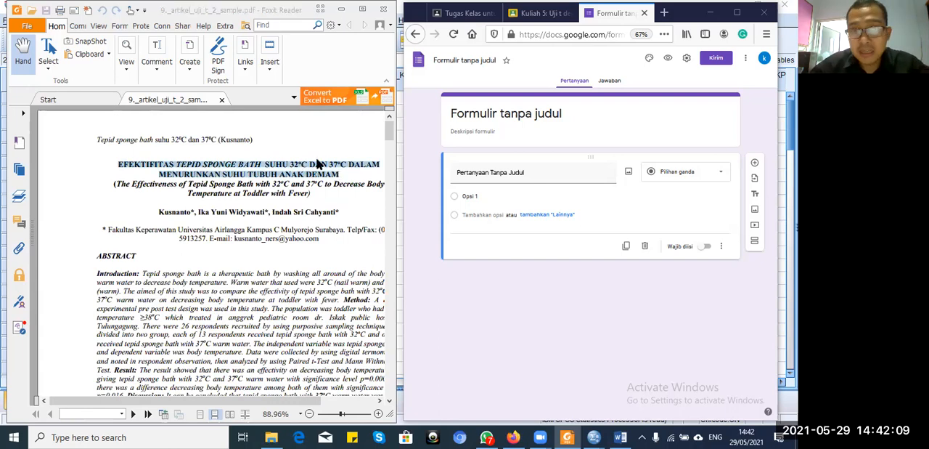
pyautogui.click(473, 114)
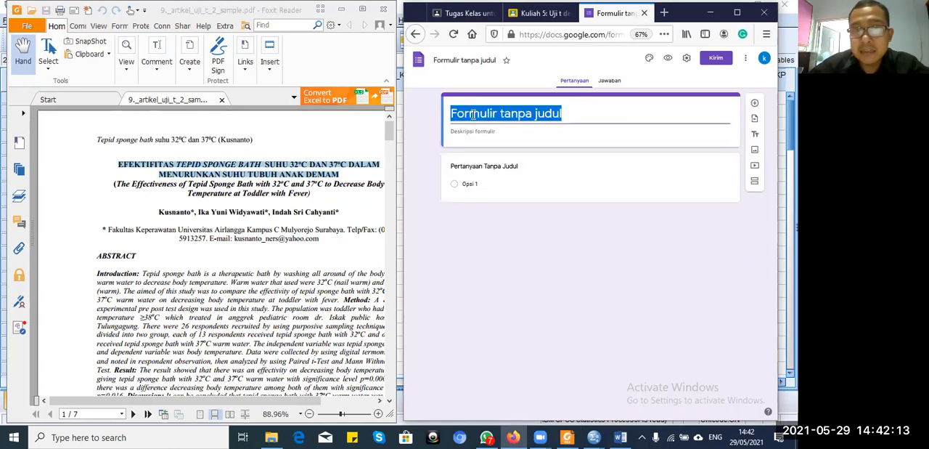
pyautogui.write('EFEKTIFITAS TEPID SPONGE BATH SUHU 32oC DAN 37oC DALAMMENURUNKAN SUHU TUBUH ANAK DEMAM')
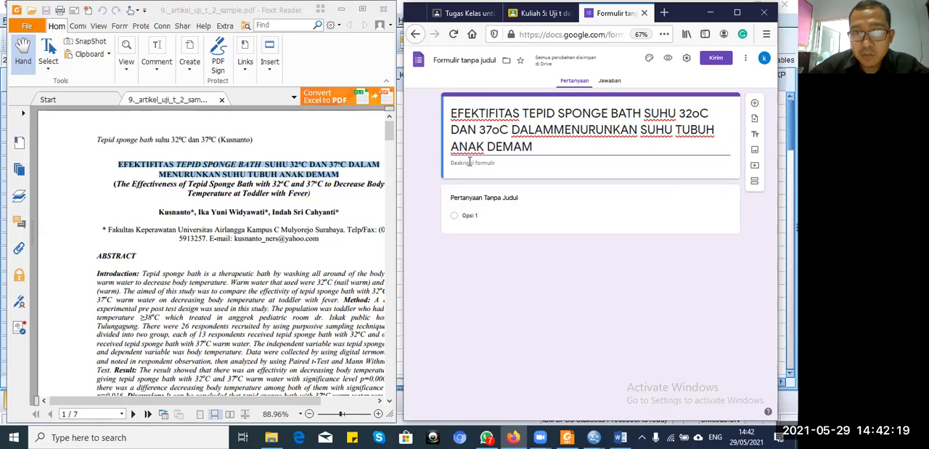
# Step: Enter the form description "Mohon bantuanya untuk mengisi angket ini sesuai dengan keadaan yang sebenarnya!"
pyautogui.click(470, 163)
pyautogui.write('Mo')
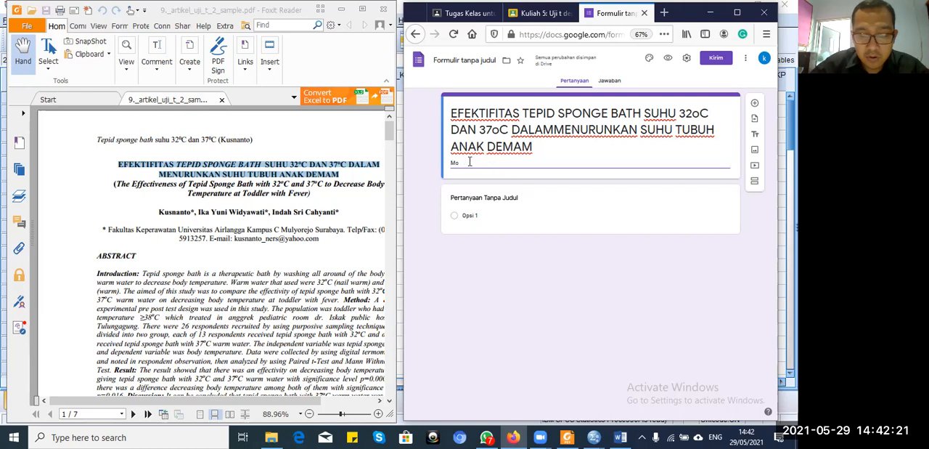
pyautogui.write('hon')
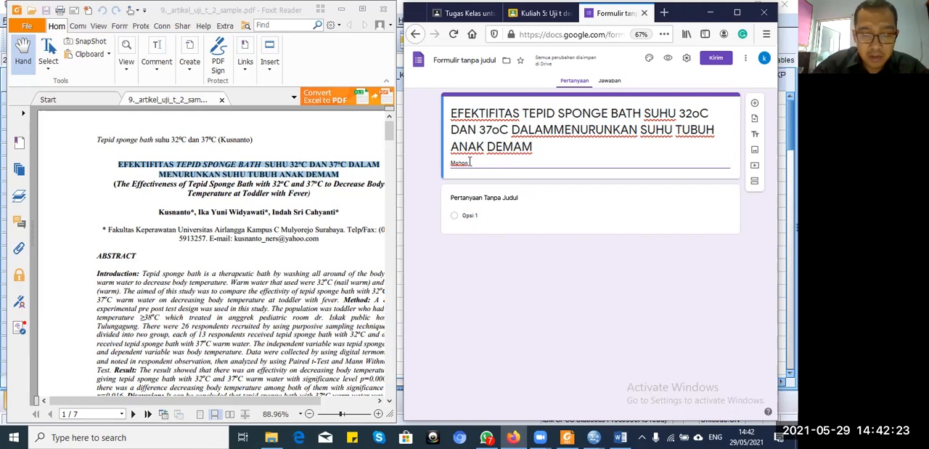
pyautogui.write(' bantuany')
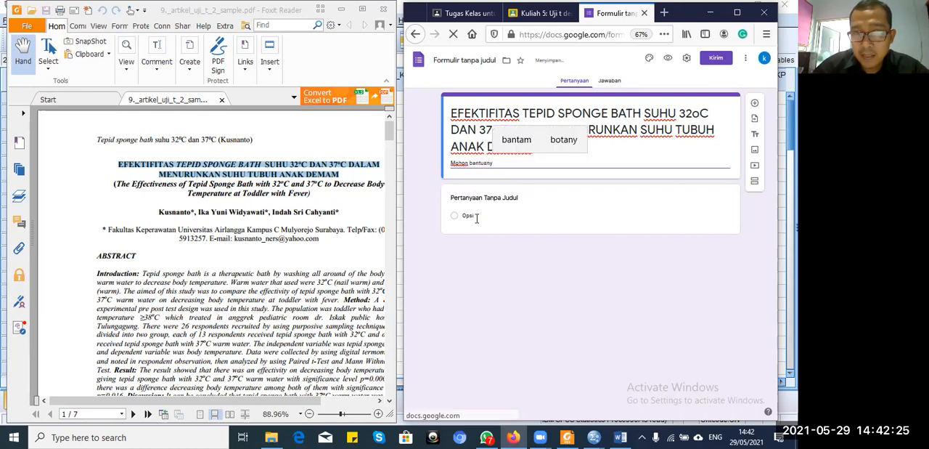
pyautogui.write('a un')
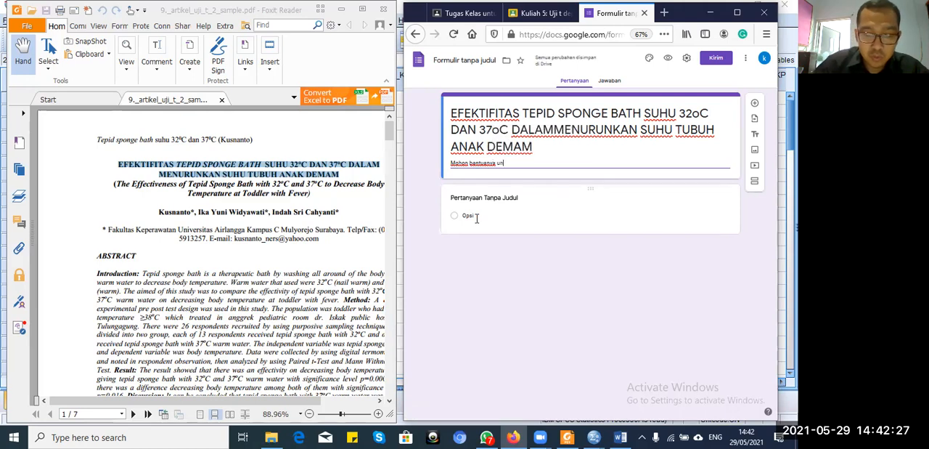
pyautogui.write('tuk mengis')
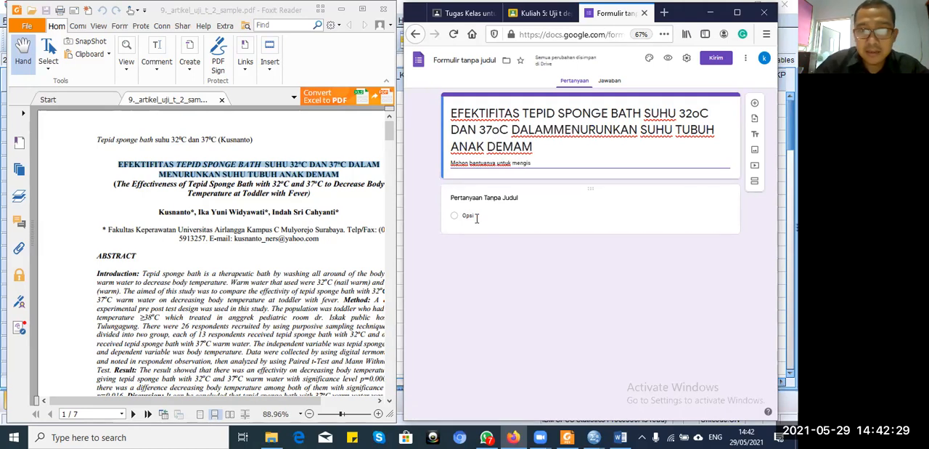
pyautogui.write('i angket n')
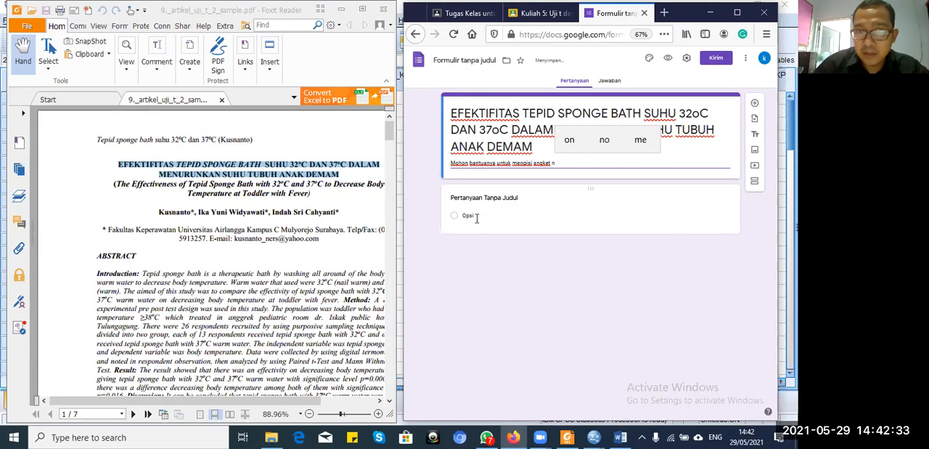
pyautogui.press('BackSpace')
pyautogui.write('ini sesuai d')
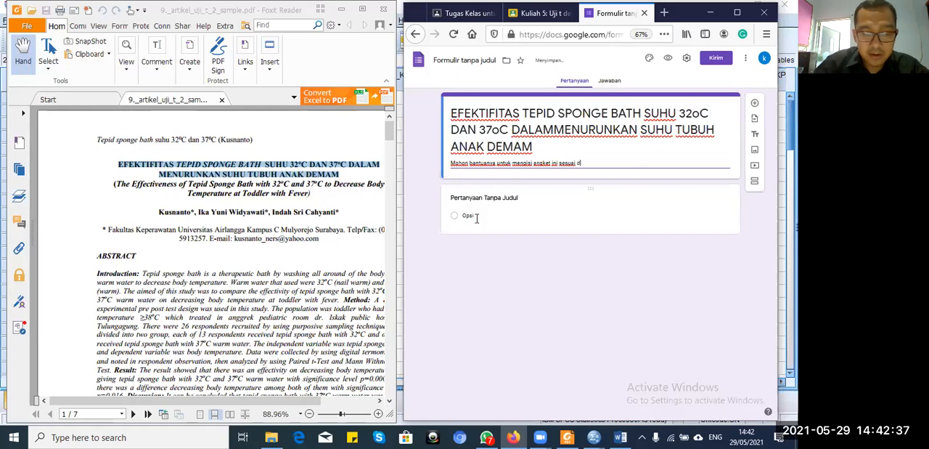
pyautogui.write('engan keadaan yang sebenarnya')
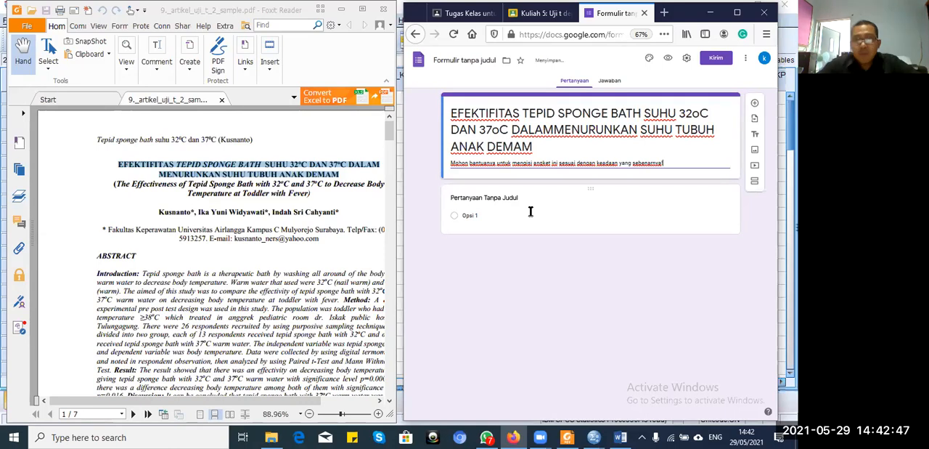
# Step: Title the first question "Nama Responden" as a short-answer question (Jawaban singkat)
pyautogui.click(478, 215)
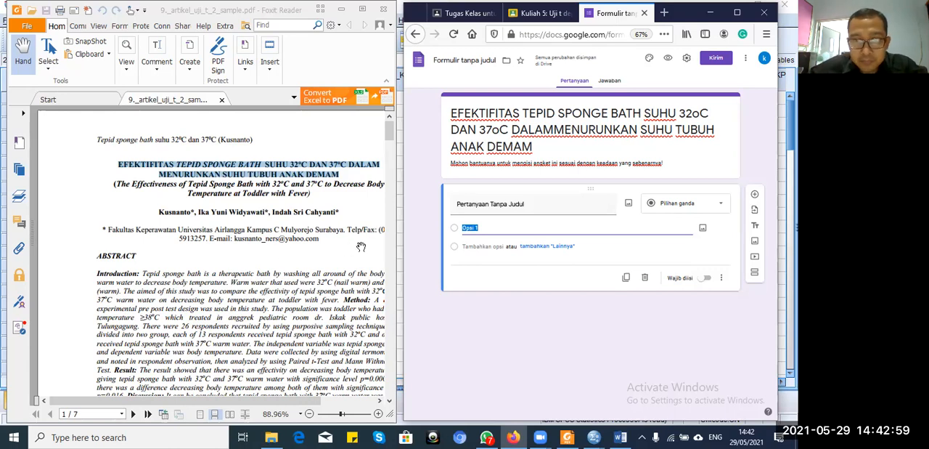
pyautogui.click(493, 202)
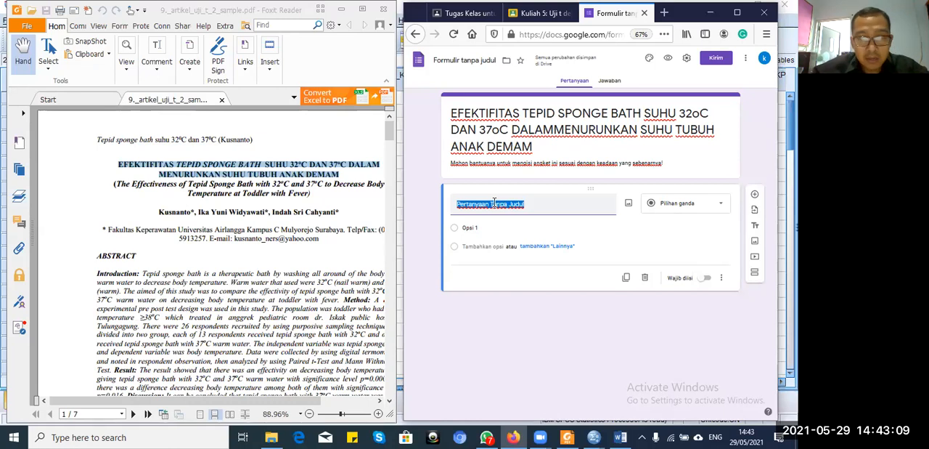
pyautogui.write('Nama')
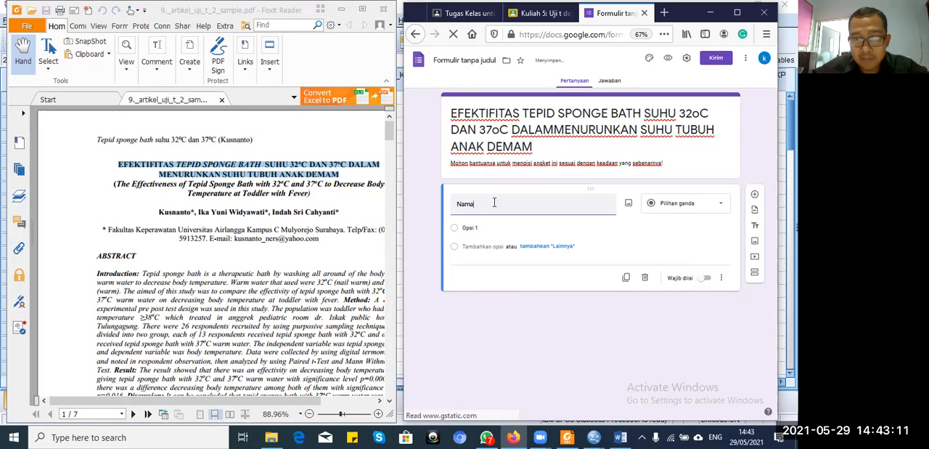
pyautogui.write(' Responden')
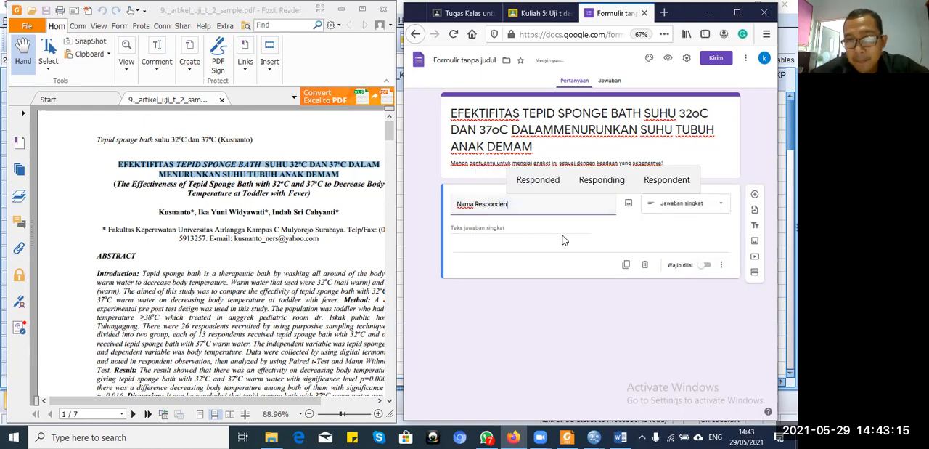
pyautogui.click(485, 227)
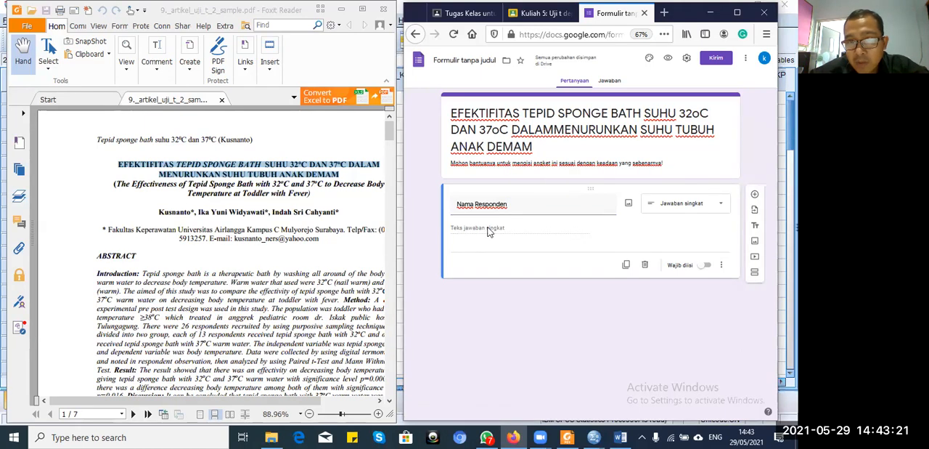
# Step: Duplicate the Nama Responden question and title the copy "Usia"
pyautogui.click(626, 266)
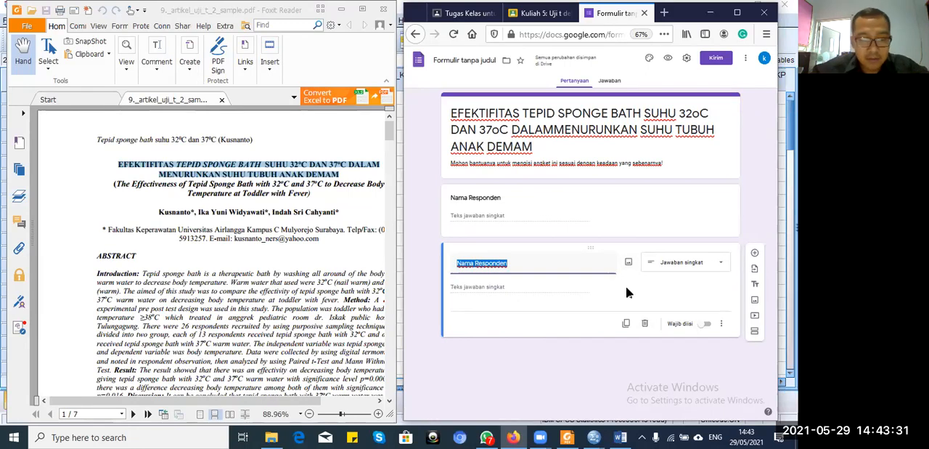
pyautogui.write('Usia')
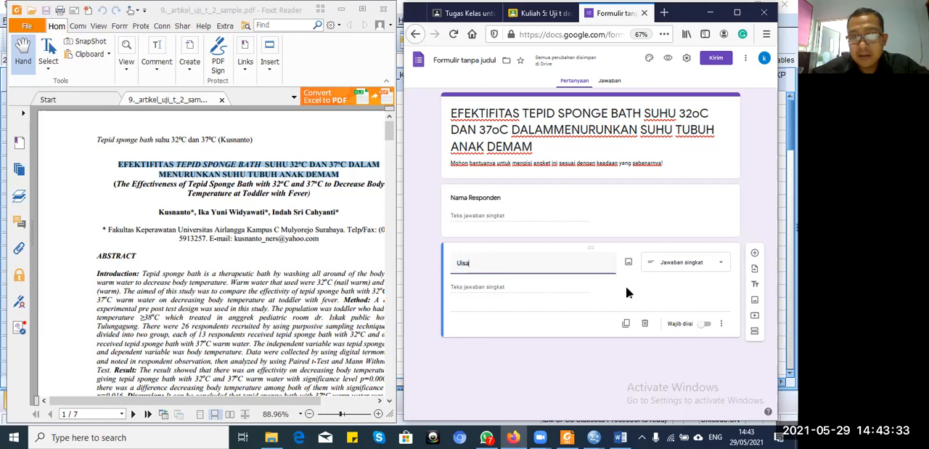
pyautogui.press('BackSpace')
pyautogui.press('BackSpace')
pyautogui.press('BackSpace')
pyautogui.write('sia')
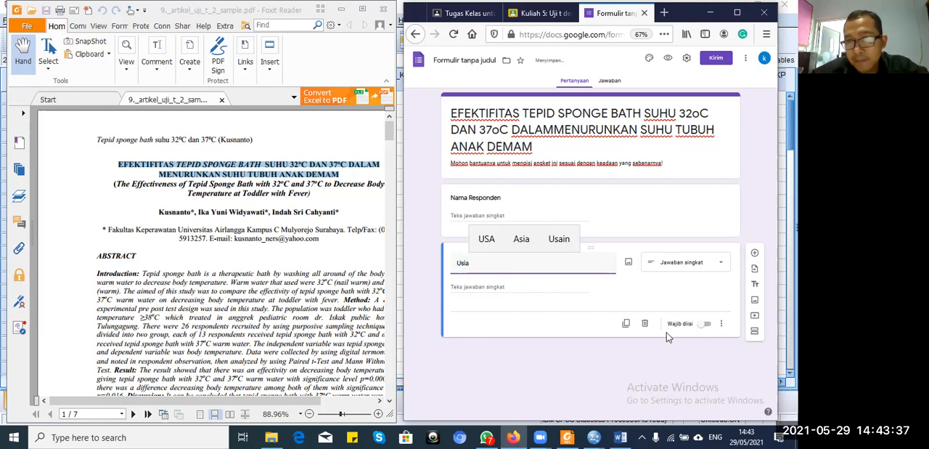
# Step: Duplicate the Usia question and title the copy "Jenis Kelamin" as a multiple-choice question (Pilihan ganda)
pyautogui.click(626, 324)
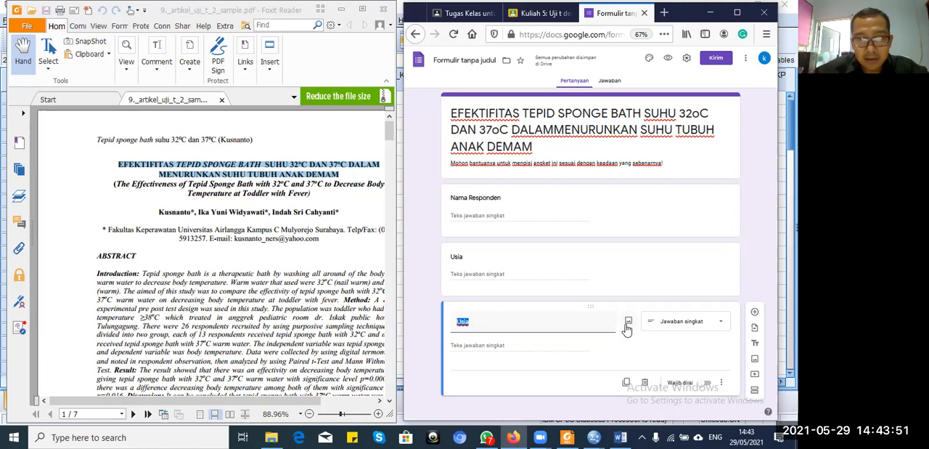
pyautogui.write('Jenis K')
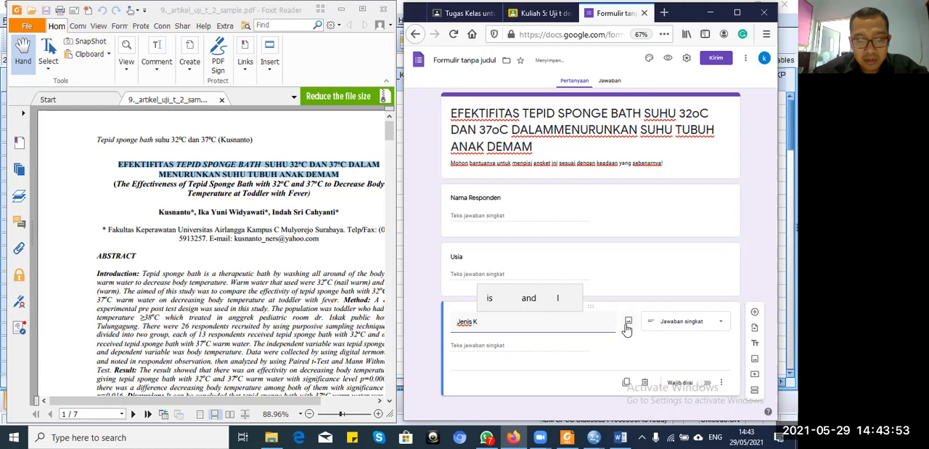
pyautogui.write('elami')
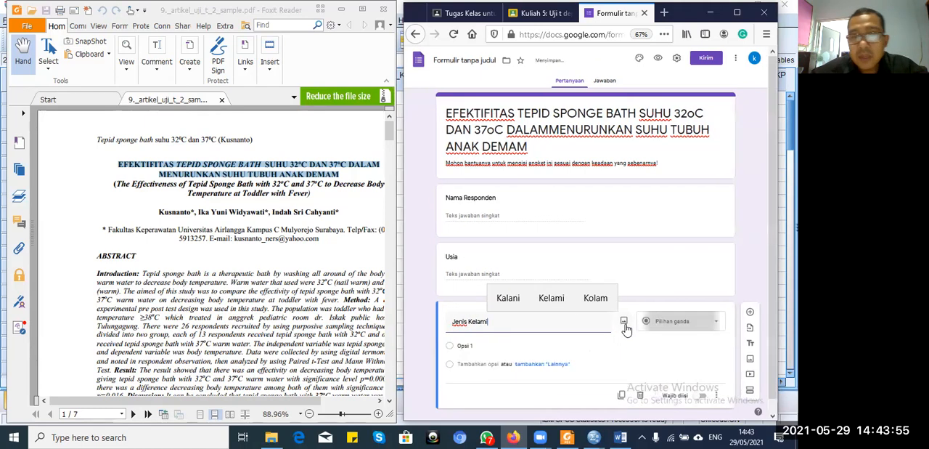
pyautogui.write('n')
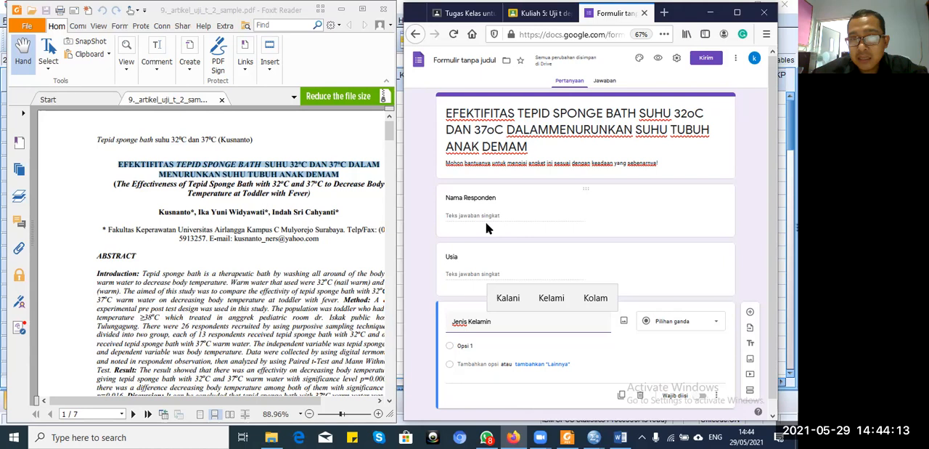
# Step: Give the Jenis Kelamin question the two answer options "Laki-Laki" and "Perempuan"
pyautogui.click(471, 343)
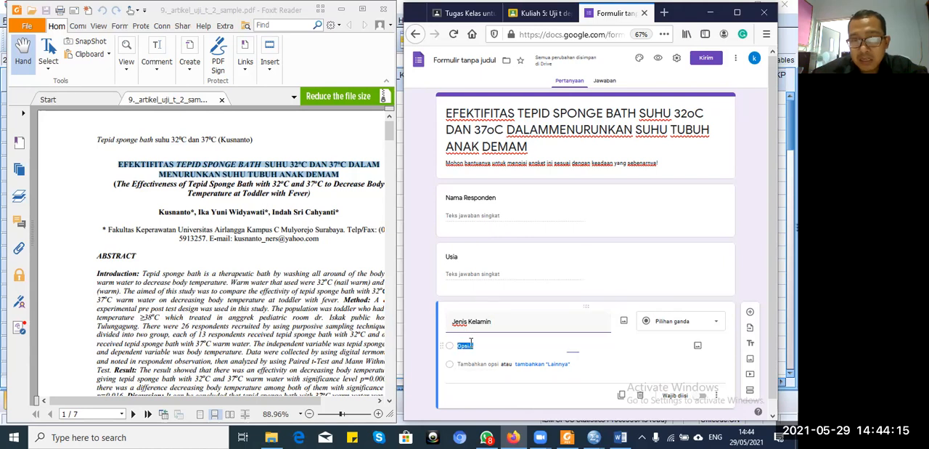
pyautogui.write('Laki-Laki')
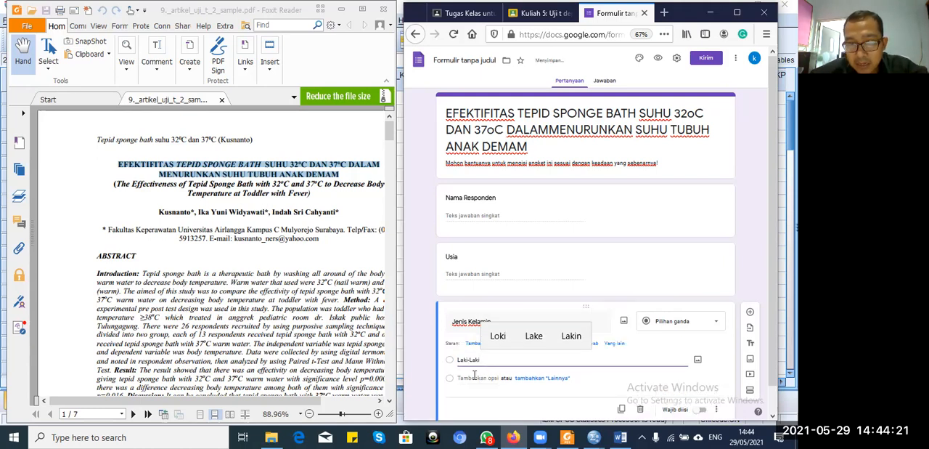
pyautogui.click(472, 377)
pyautogui.write('Perempuan')
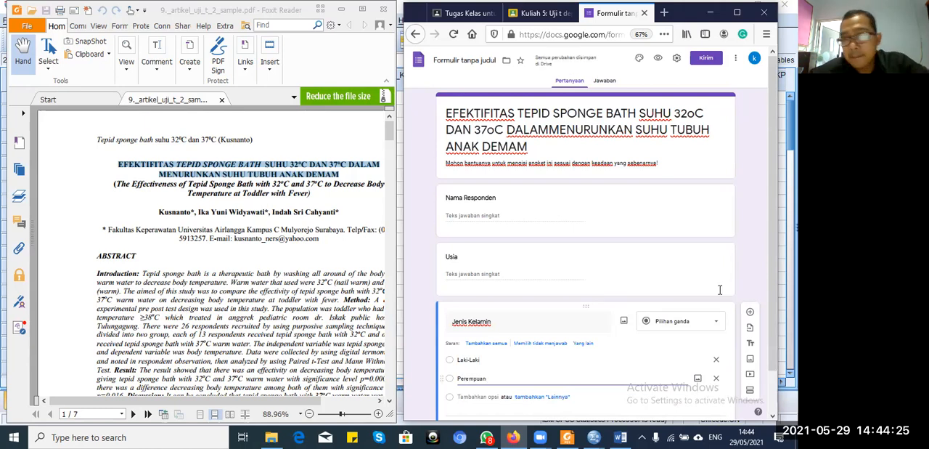
# Step: Duplicate the Jenis Kelamin question and clear the copy's title, with Table 1 on page 4 of the article in view
pyautogui.scroll(-2, 774, 270)
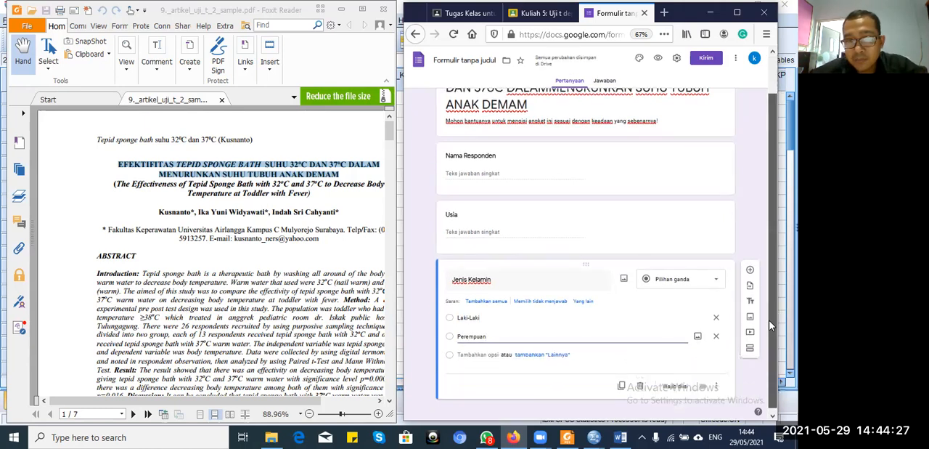
pyautogui.click(622, 385)
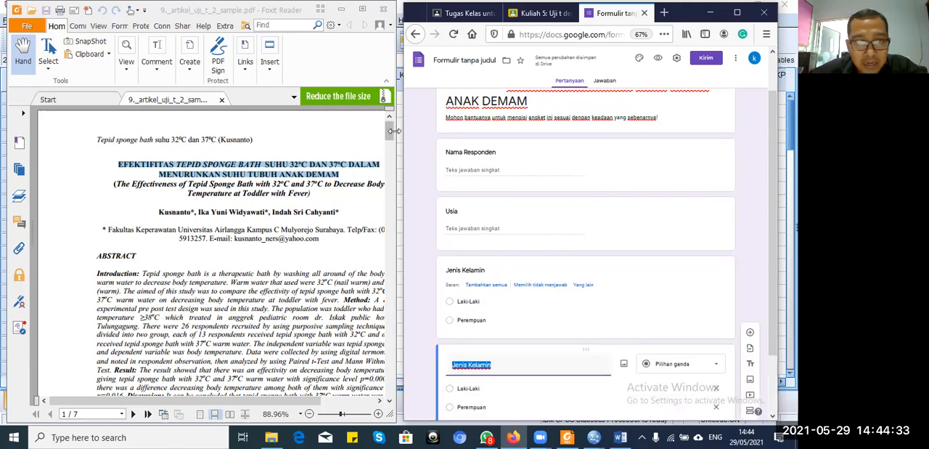
pyautogui.moveTo(389, 133); pyautogui.dragTo(390, 251)
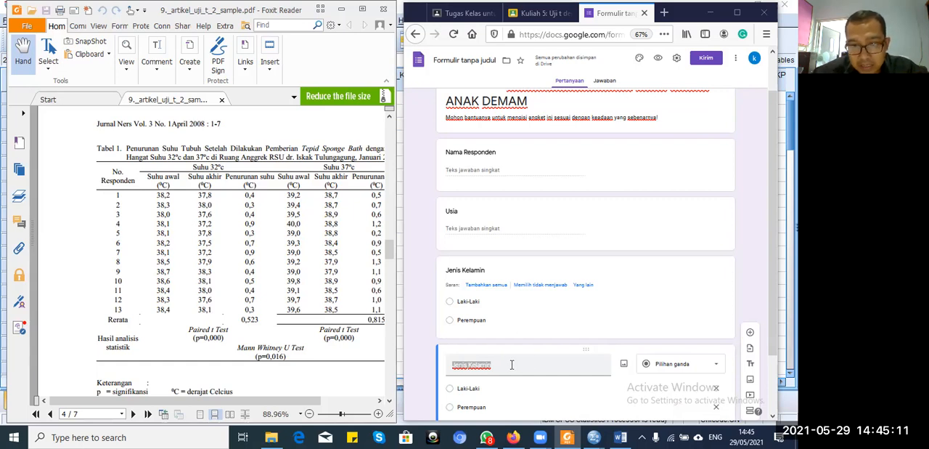
pyautogui.click(501, 366)
pyautogui.click(498, 367)
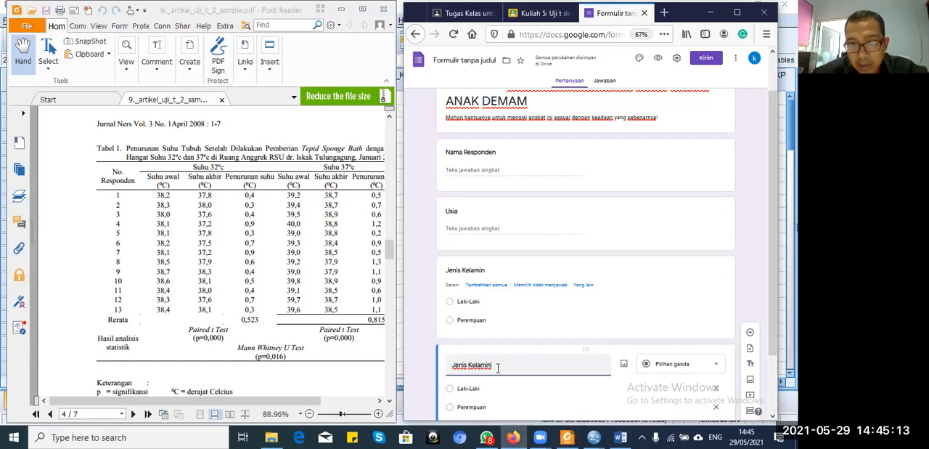
pyautogui.press('BackSpace')
pyautogui.press('BackSpace')
pyautogui.press('BackSpace')
pyautogui.press('BackSpace')
pyautogui.press('BackSpace')
pyautogui.press('BackSpace')
pyautogui.press('BackSpace')
pyautogui.press('BackSpace')
pyautogui.press('BackSpace')
pyautogui.press('BackSpace')
pyautogui.press('BackSpace')
pyautogui.press('BackSpace')
pyautogui.press('BackSpace')
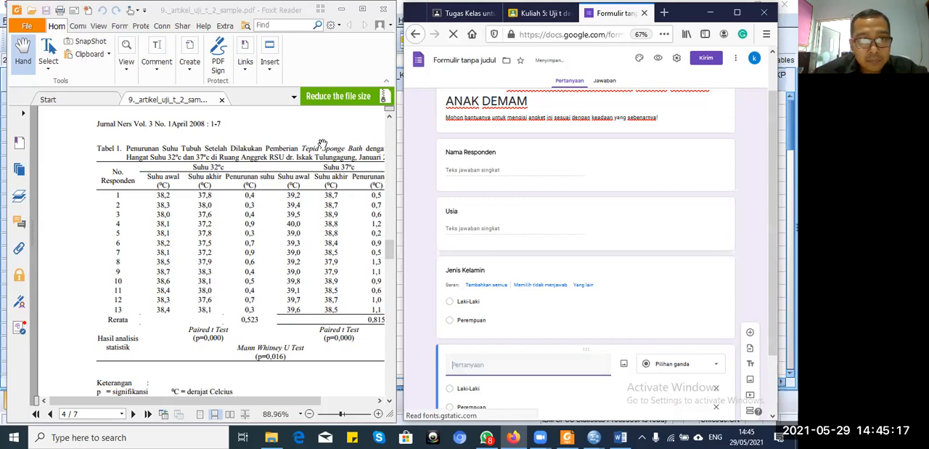
# Step: Copy "Pemberian Tepid Sponge Bath dengan Air Hangat Suhu 32oc dan 37oc" from the Table 1 caption into the fourth question's title
pyautogui.moveTo(266, 150); pyautogui.dragTo(212, 156)
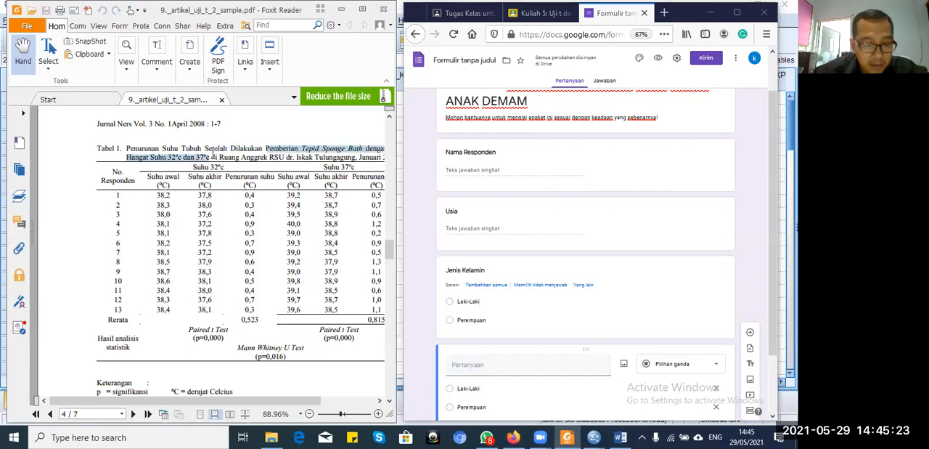
pyautogui.hotkey('ctrl', 'c')
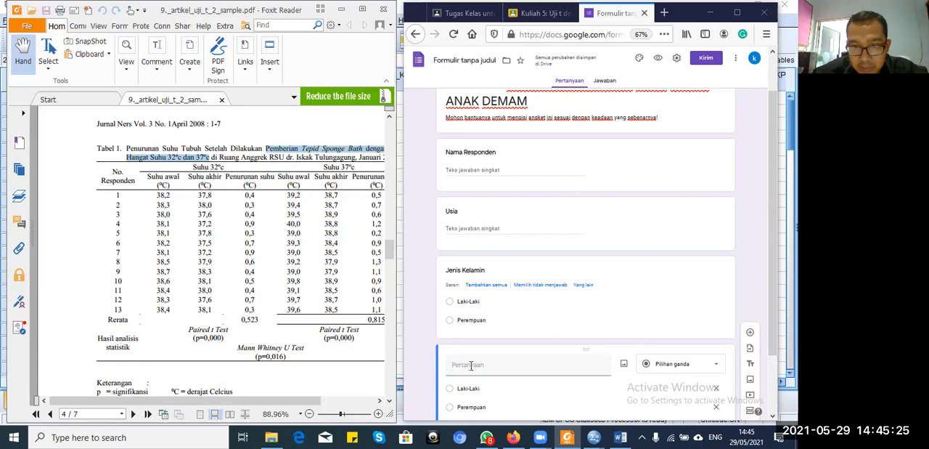
pyautogui.click(471, 365)
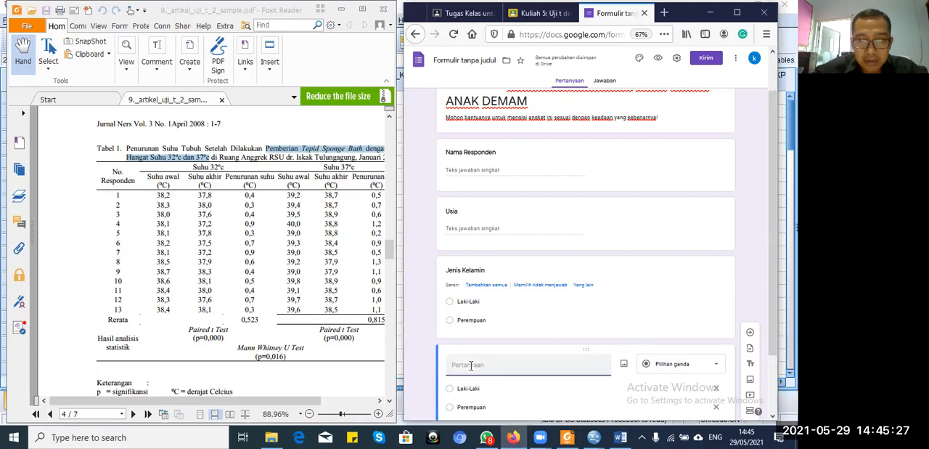
pyautogui.hotkey('ctrl', 'v')
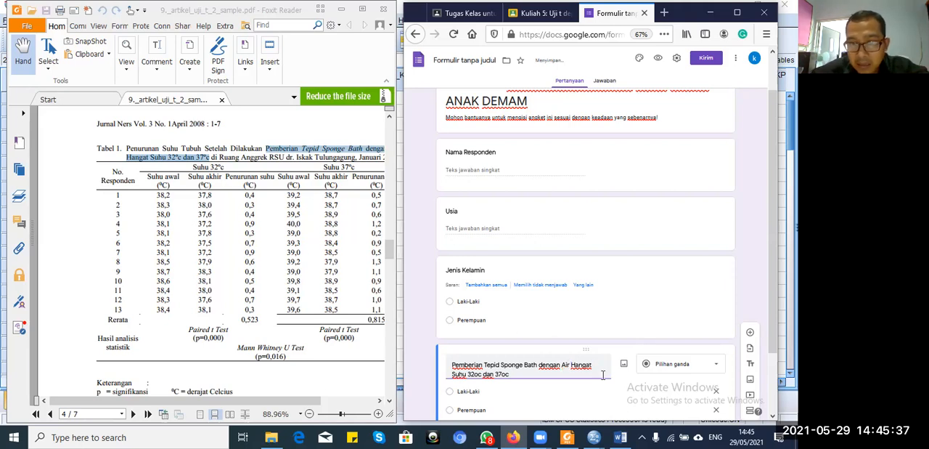
# Step: Insert "berapa celcius yang saudara pernah ikuti!" after "Air Hangat" in the fourth question's title
pyautogui.write('d')
pyautogui.write('engan Air Hangat berap')
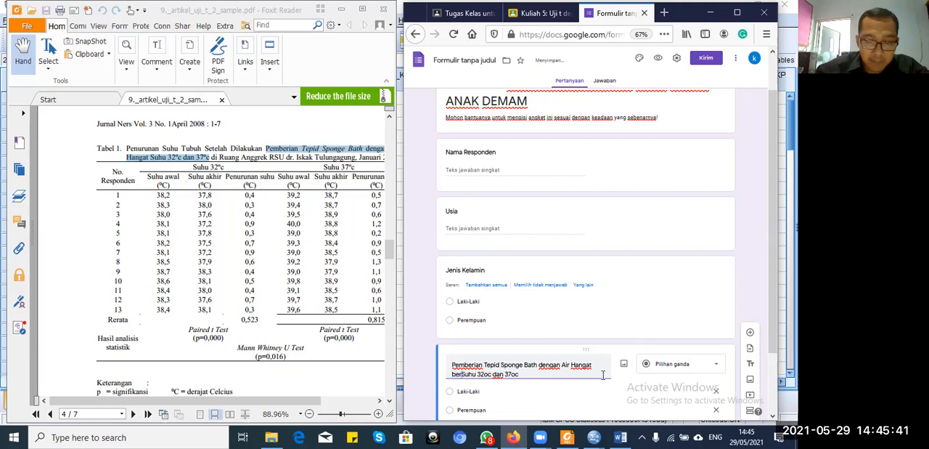
pyautogui.write('a celcius yang ')
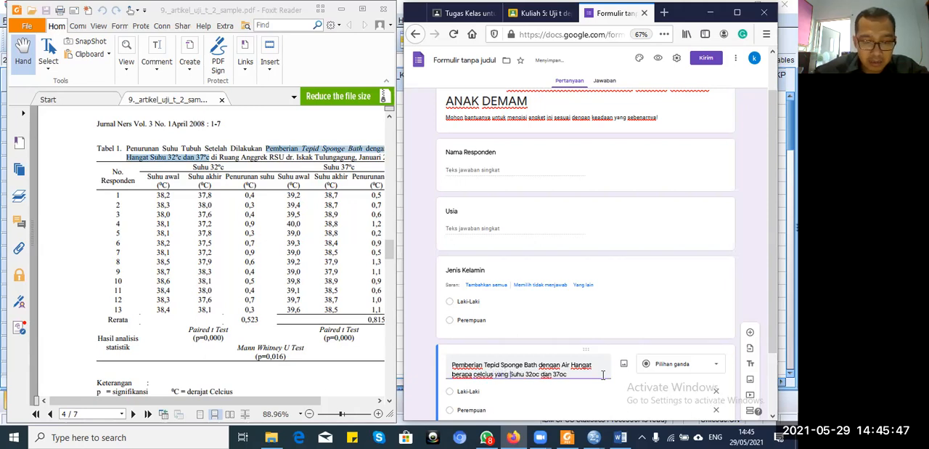
pyautogui.write('saudara ')
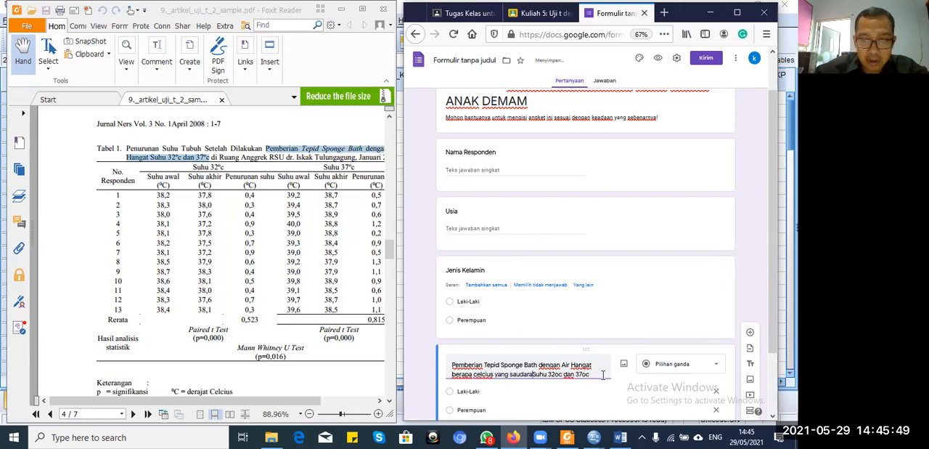
pyautogui.write('pernah')
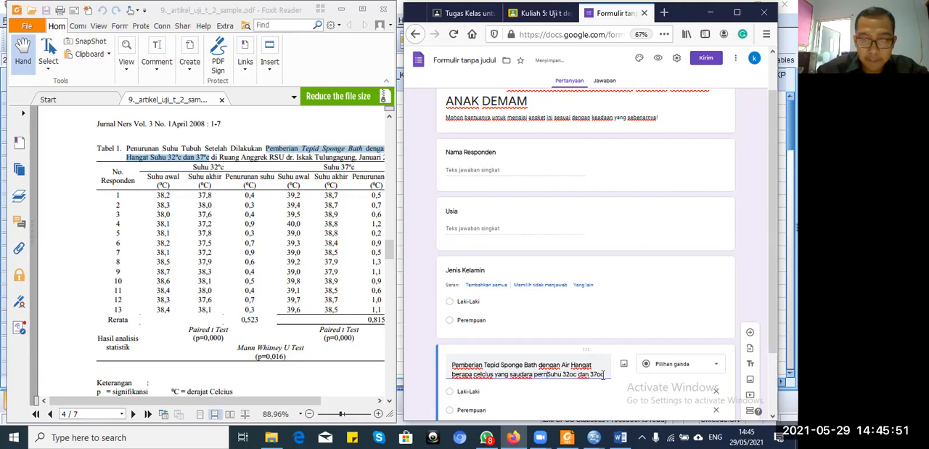
pyautogui.write(' ikut')
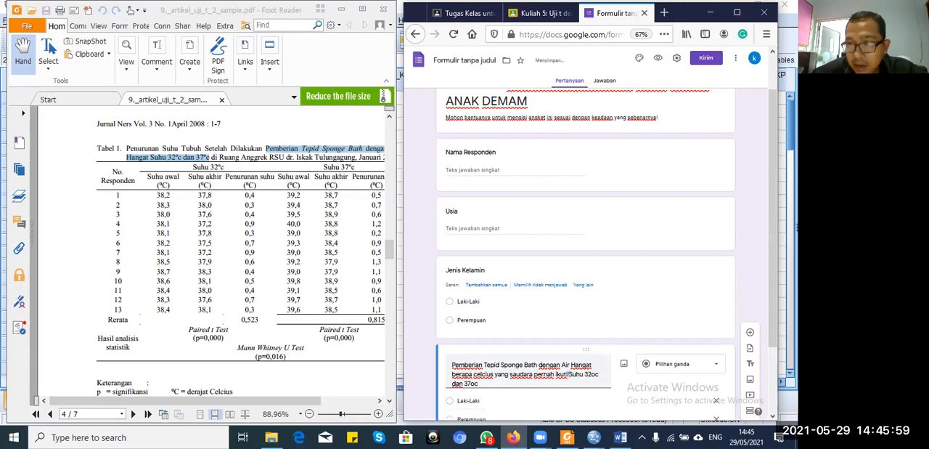
# Step: Move "Suhu 32oc" out of the fourth question's title and make its first answer option "Suhu 32"
pyautogui.scroll(-1, 772, 304)
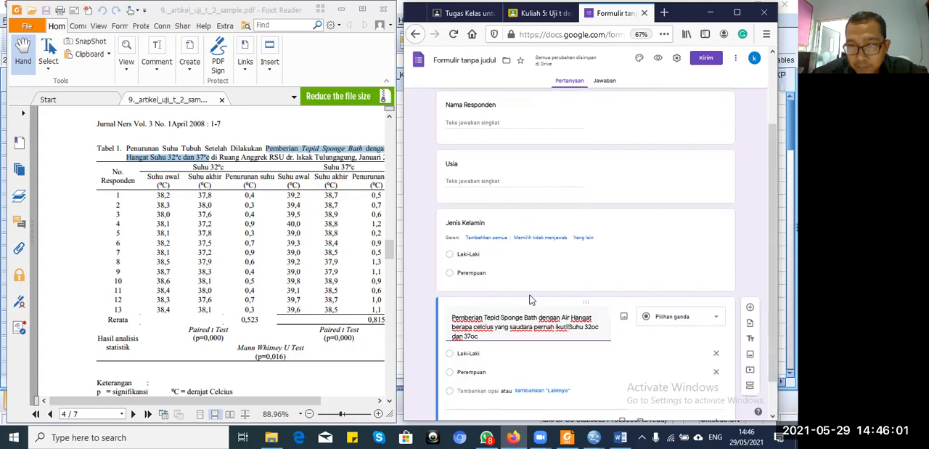
pyautogui.moveTo(600, 327); pyautogui.dragTo(571, 331)
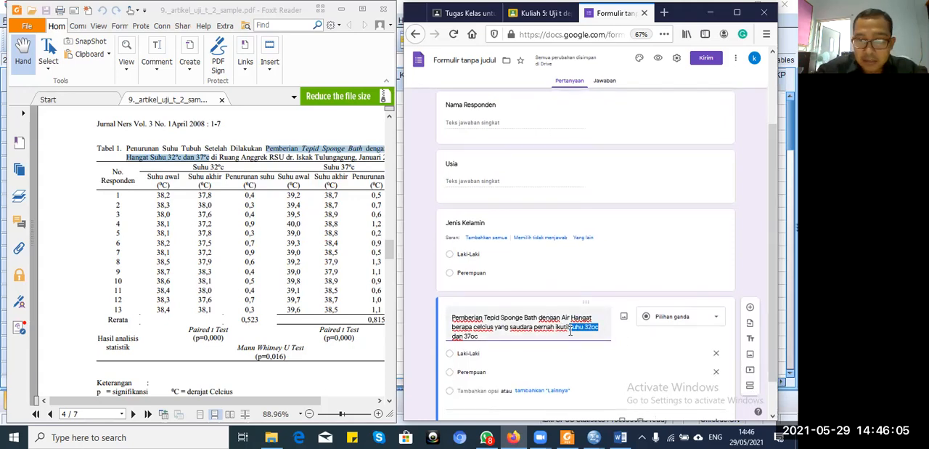
pyautogui.press('BackSpace')
pyautogui.click(493, 345)
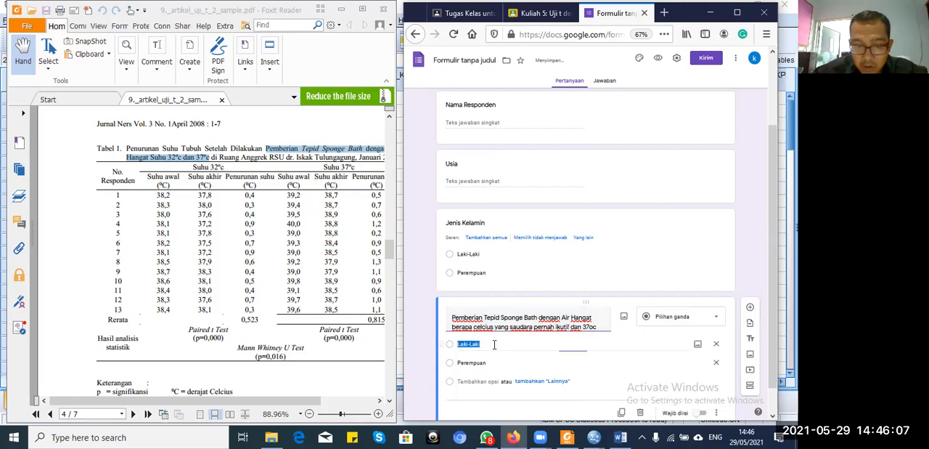
pyautogui.hotkey('ctrl', 'v')
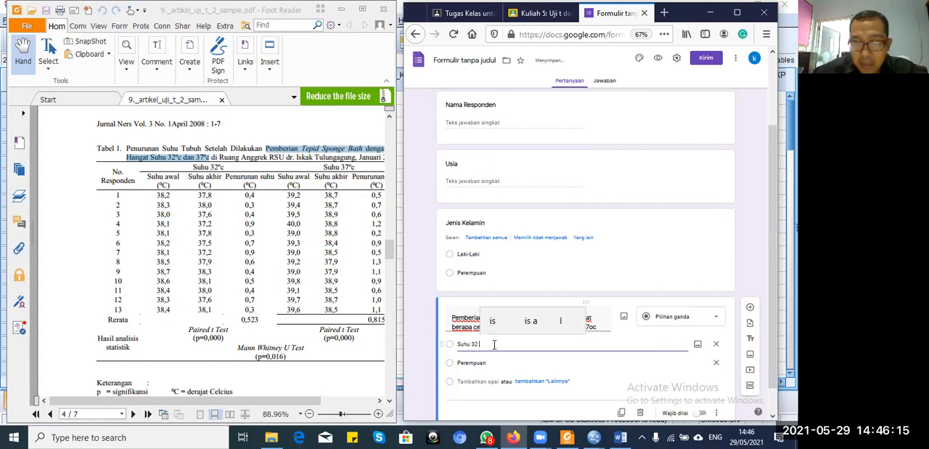
# Step: Move "37oc" out of the fourth question's title and make its second answer option "Suhu 37"
pyautogui.click(596, 327)
pyautogui.click(597, 327)
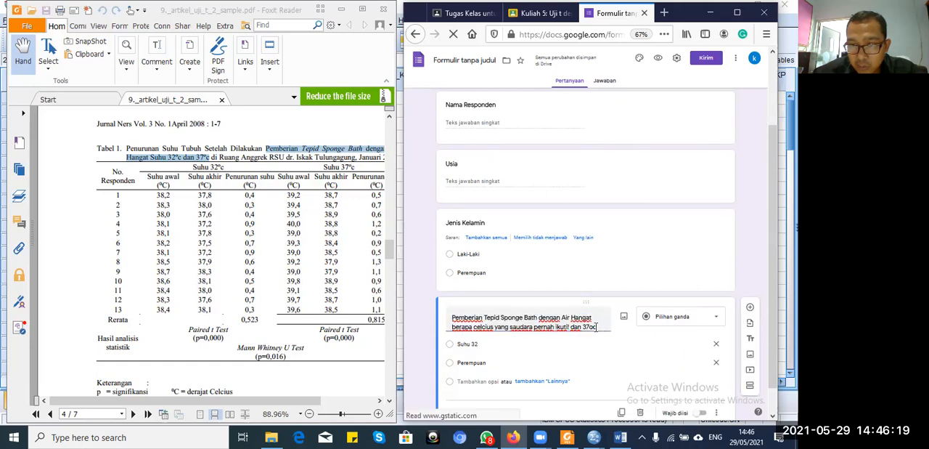
pyautogui.doubleClick(585, 327)
pyautogui.press('BackSpace')
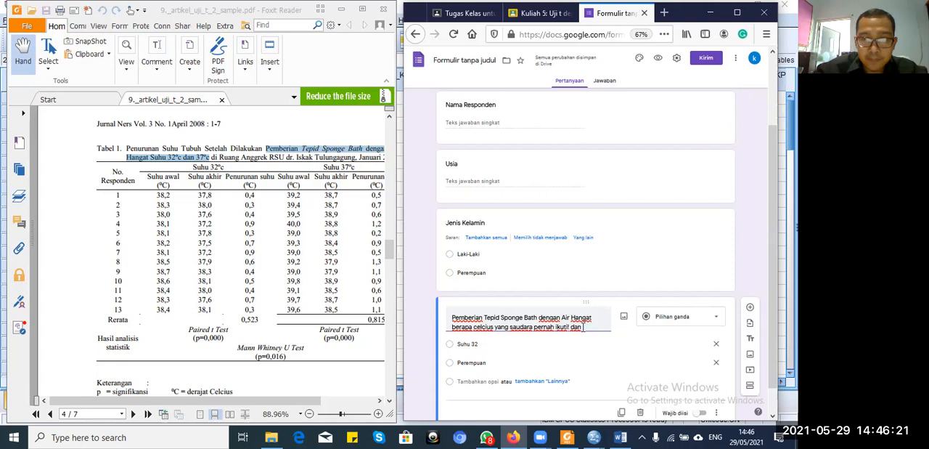
pyautogui.click(487, 364)
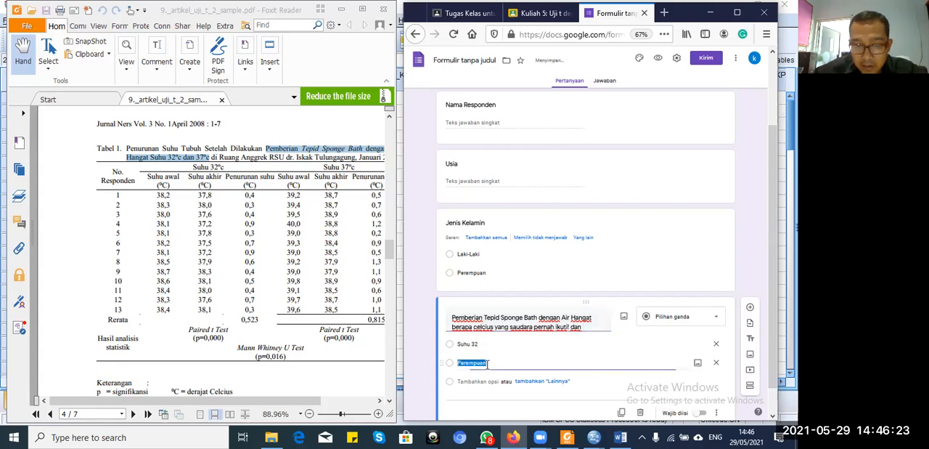
pyautogui.hotkey('ctrl', 'v')
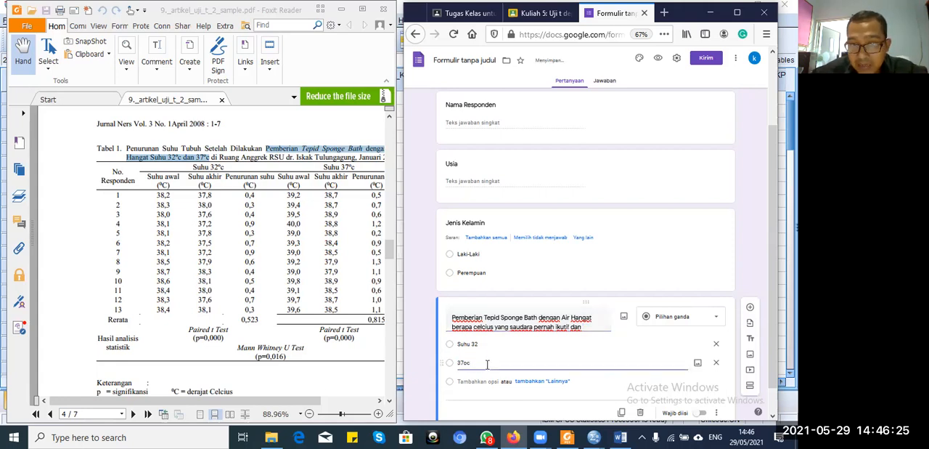
pyautogui.press('Left')
pyautogui.press('Left')
pyautogui.press('Left')
pyautogui.write('Suhu')
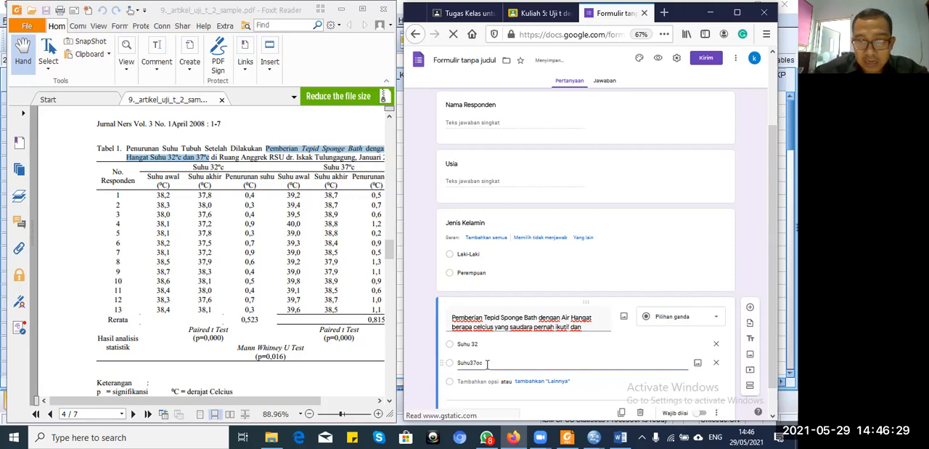
pyautogui.press('BackSpace')
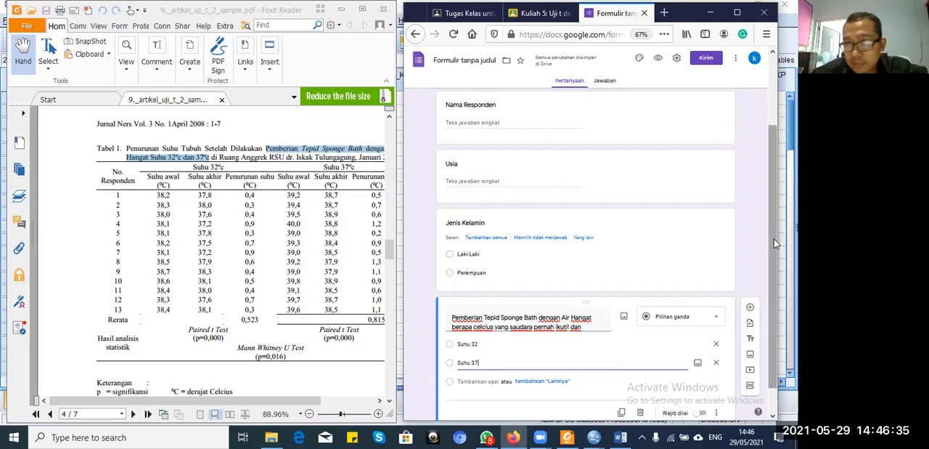
# Step: Duplicate the fourth question about the tepid sponge bath water temperature
pyautogui.moveTo(774, 238); pyautogui.dragTo(777, 272)
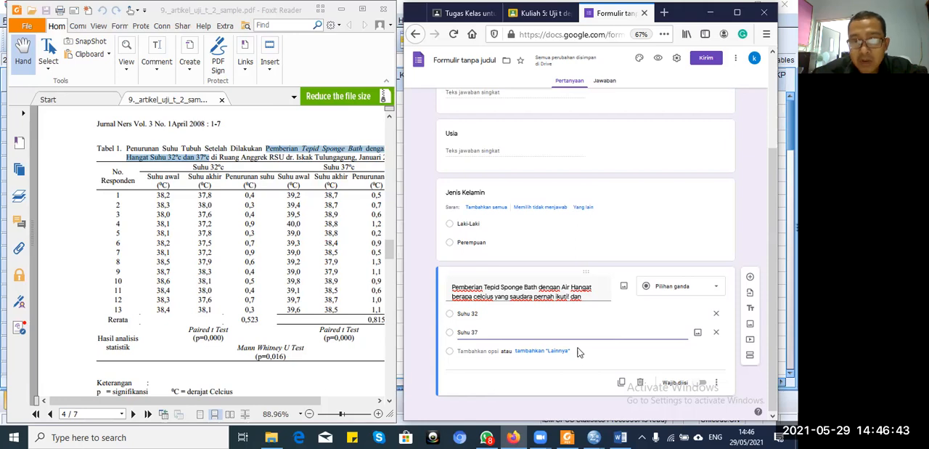
pyautogui.click(623, 382)
pyautogui.moveTo(772, 245); pyautogui.dragTo(768, 282)
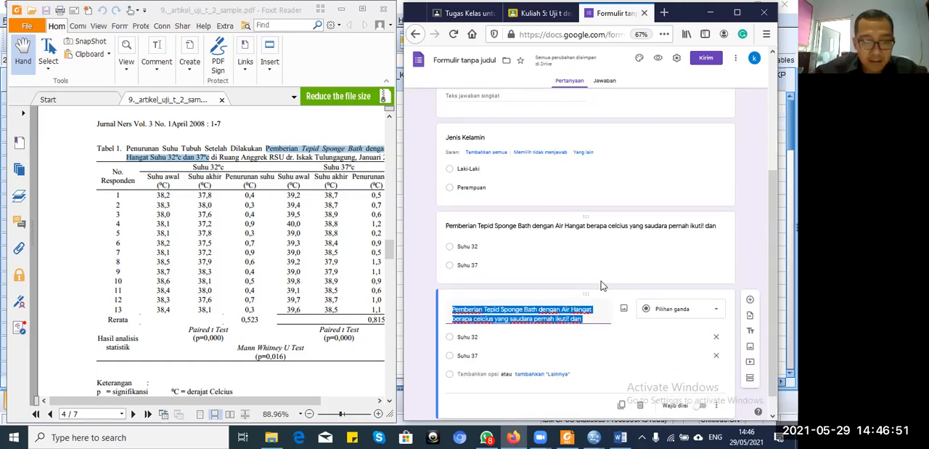
# Step: Replace the duplicated question's title with "Berapa suhu awal saudar sebelum dikasih"
pyautogui.write('Berapa suhu awa')
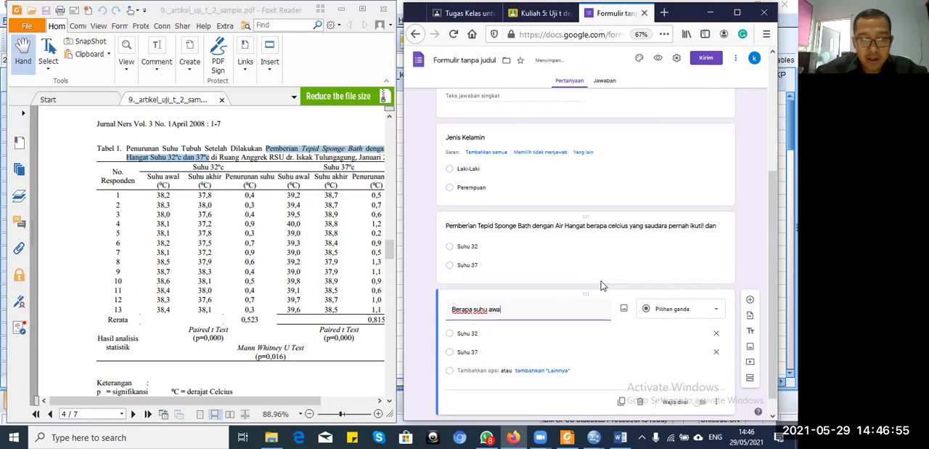
pyautogui.write('l saudar sebelum d')
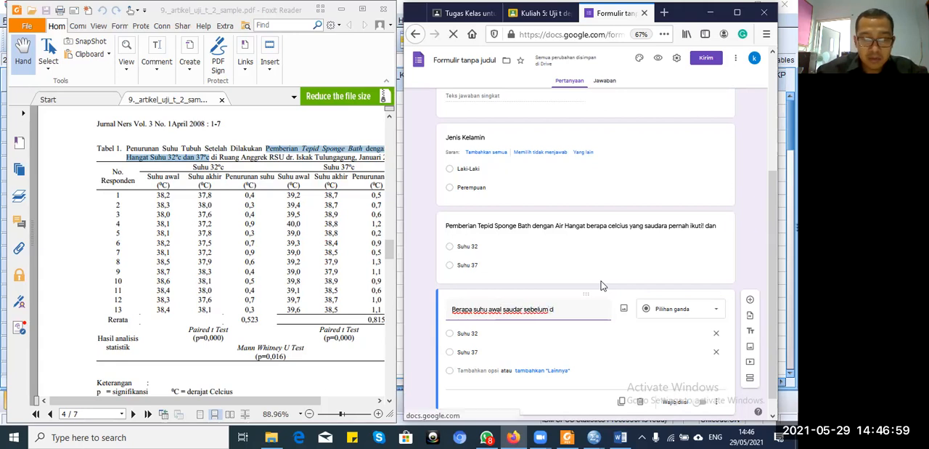
pyautogui.write('ikasih')
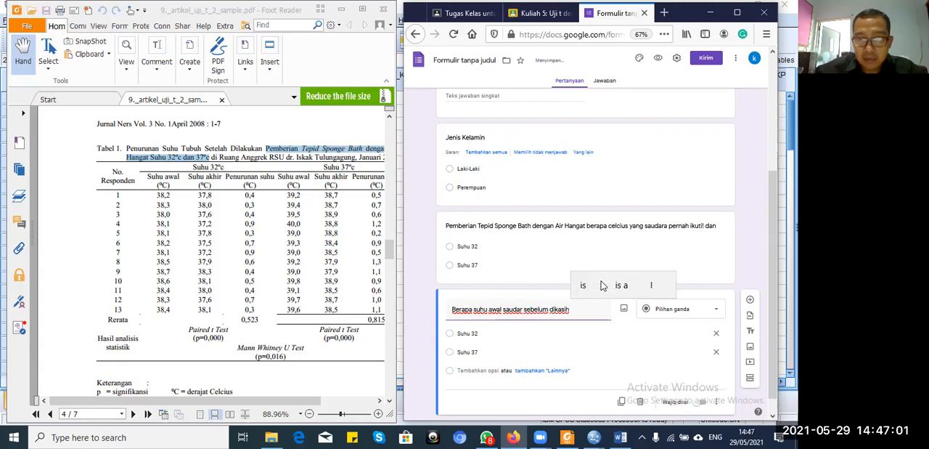
# Step: Copy "Pemberian Tepid Sponge Bath" from the fourth question's title and paste it over the fifth question's title
pyautogui.click(537, 227)
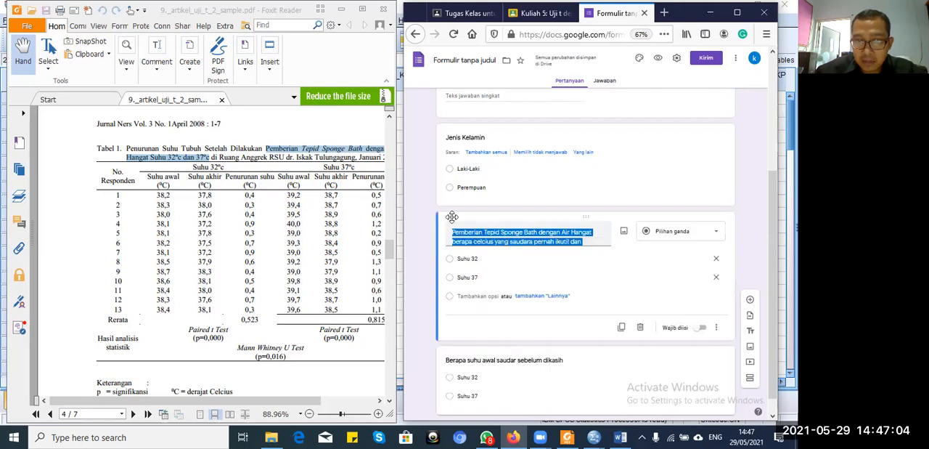
pyautogui.click(538, 241)
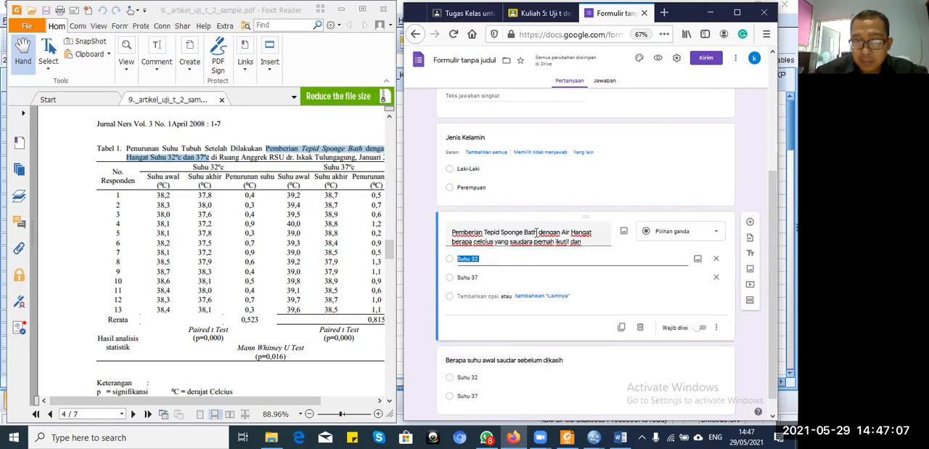
pyautogui.tripleClick(502, 231)
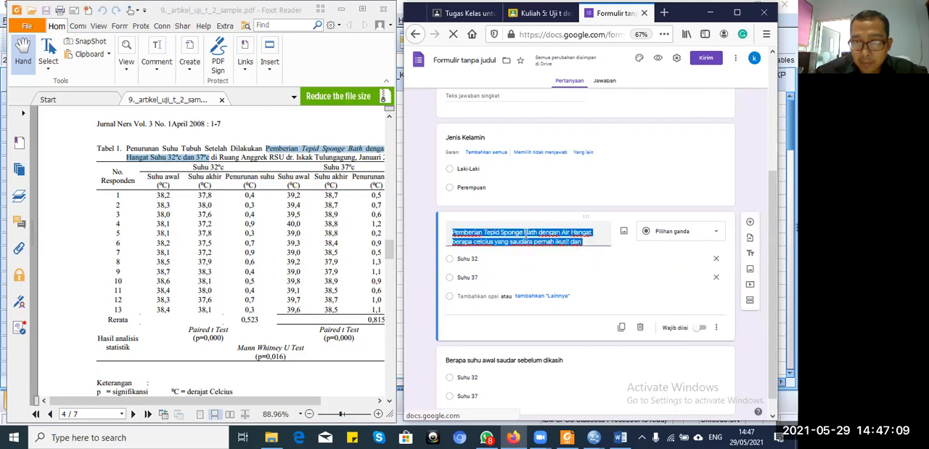
pyautogui.click(532, 232)
pyautogui.moveTo(537, 232); pyautogui.dragTo(456, 230)
pyautogui.hotkey('ctrl', 'c')
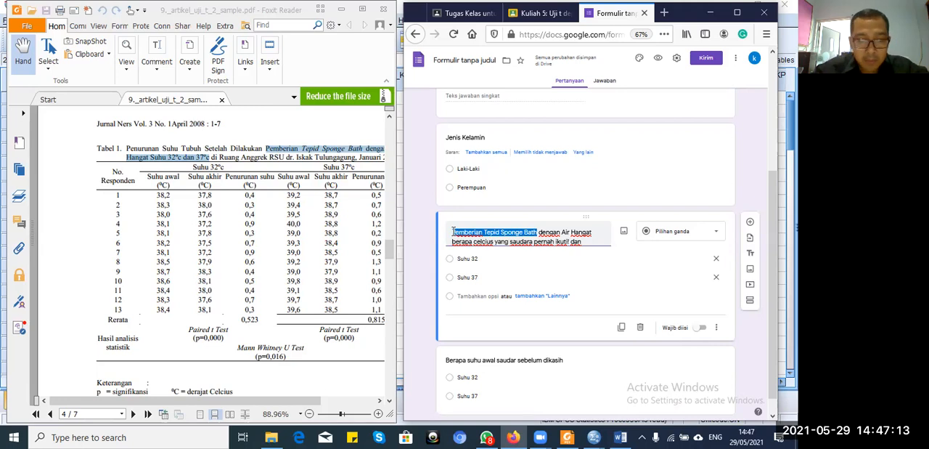
pyautogui.click(556, 364)
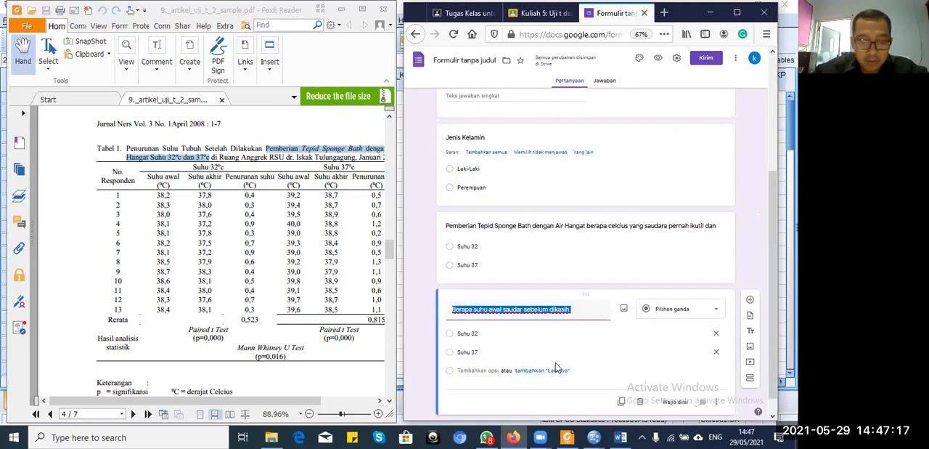
pyautogui.hotkey('ctrl', 'v')
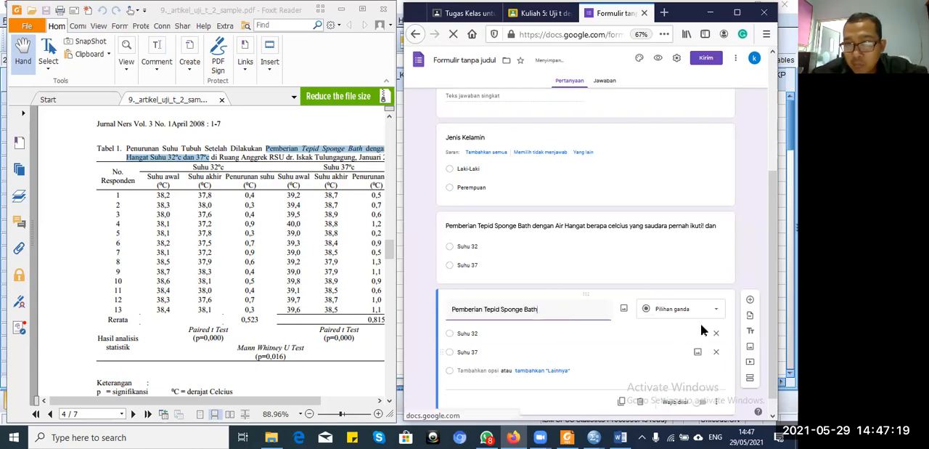
# Step: Make the fifth question a short answer (Jawaban singkat) and put "Berapa Suhu awal saudara sebelum" in front of its title
pyautogui.click(719, 311)
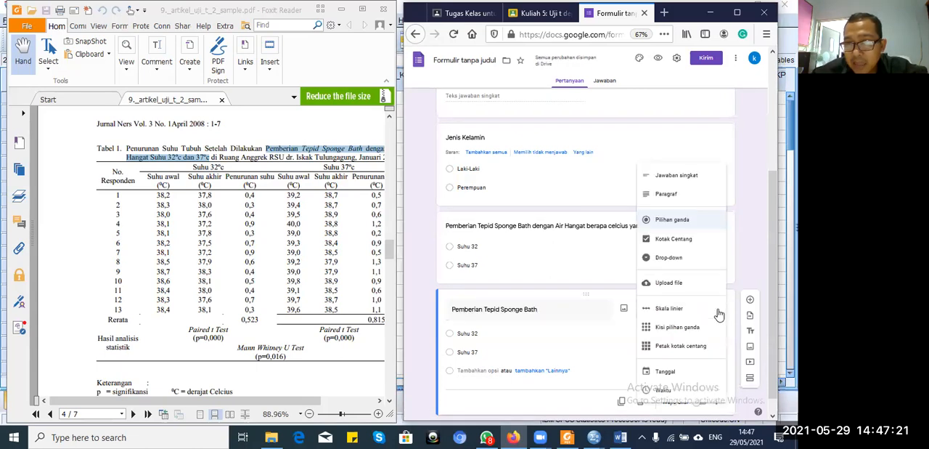
pyautogui.click(695, 179)
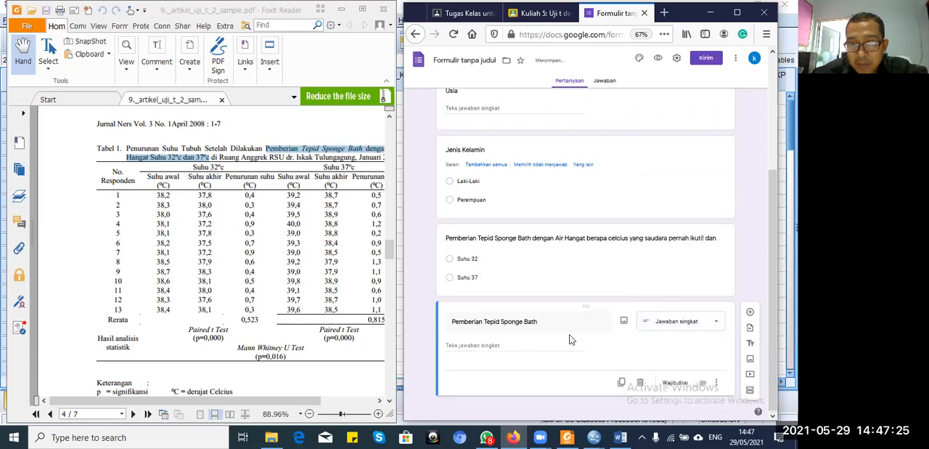
pyautogui.click(517, 323)
pyautogui.click(516, 323)
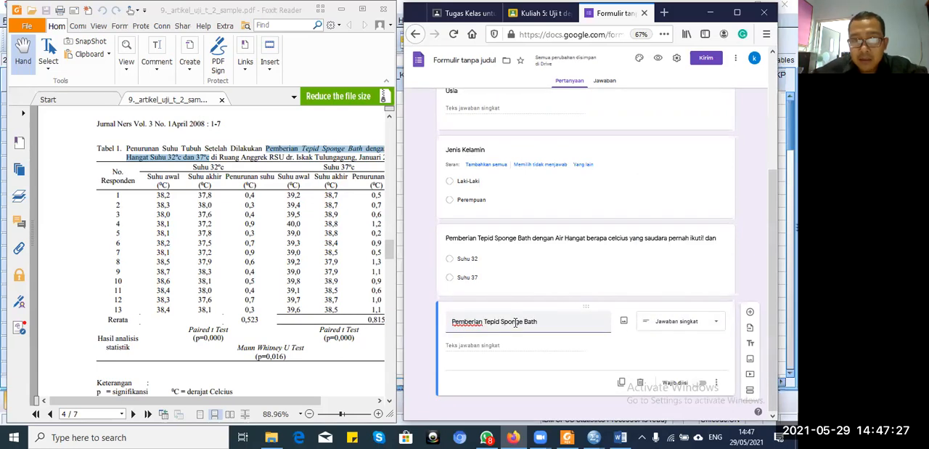
pyautogui.write('Berapa S')
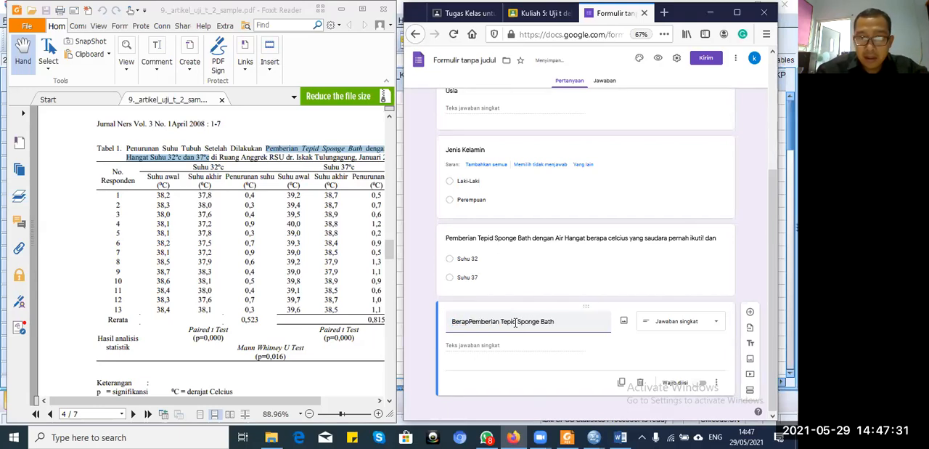
pyautogui.write('uhu ')
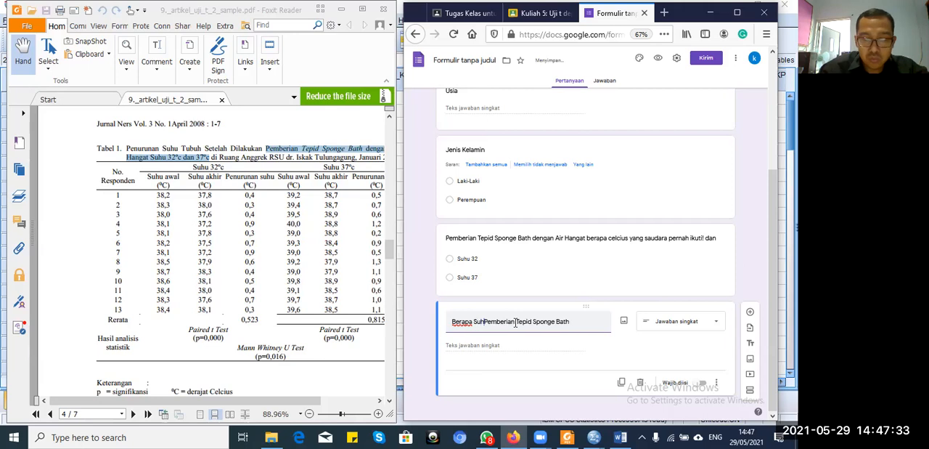
pyautogui.write('awal sau')
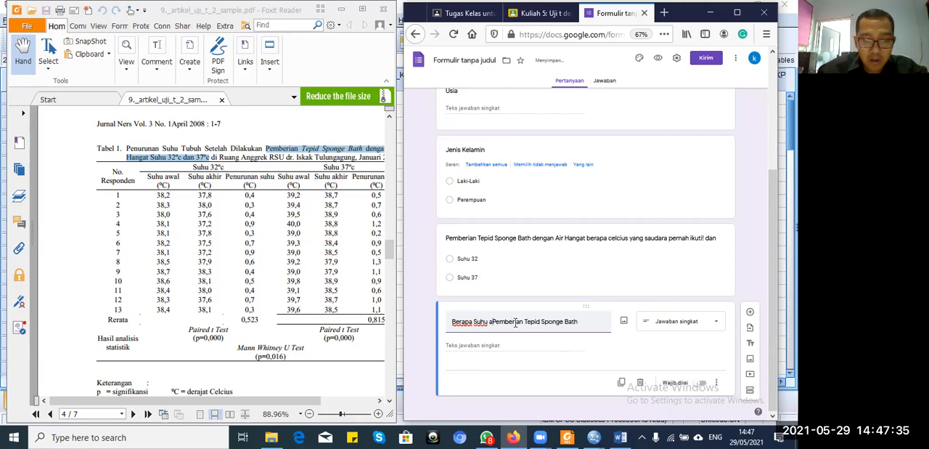
pyautogui.write('dara seb')
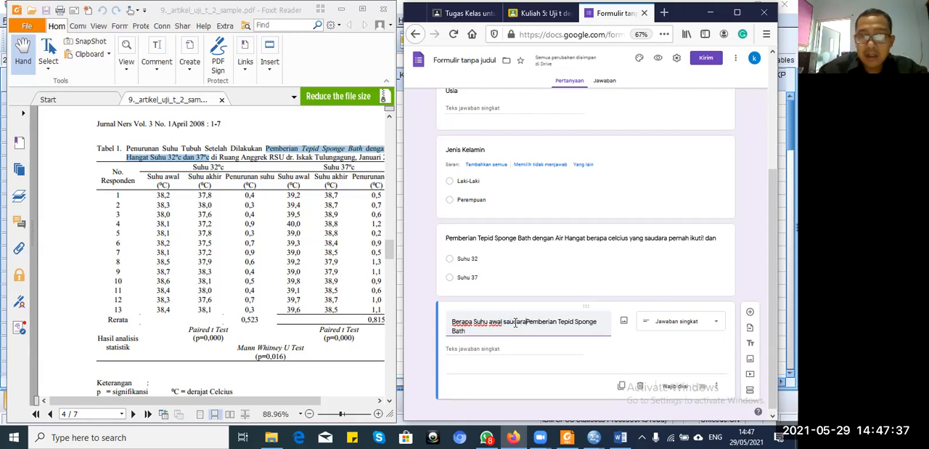
pyautogui.write('elum')
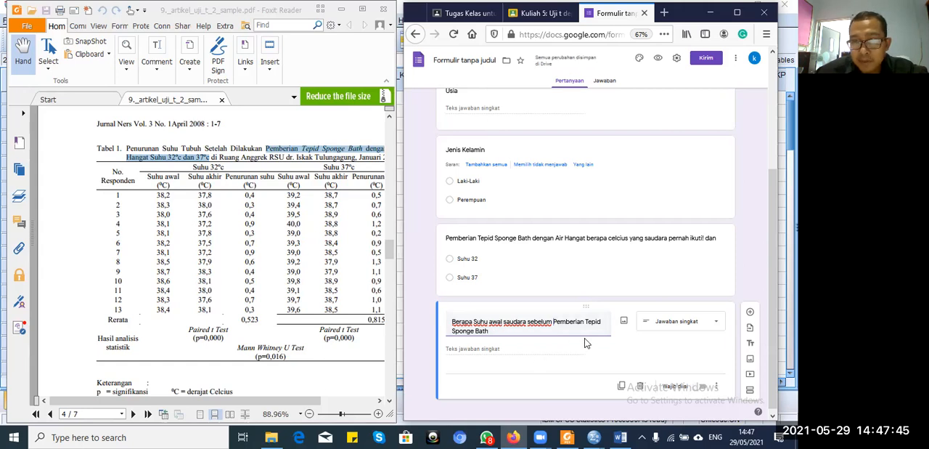
# Step: Duplicate the fifth question, which asks for the initial temperature before the tepid sponge bath
pyautogui.click(622, 385)
pyautogui.click(622, 385)
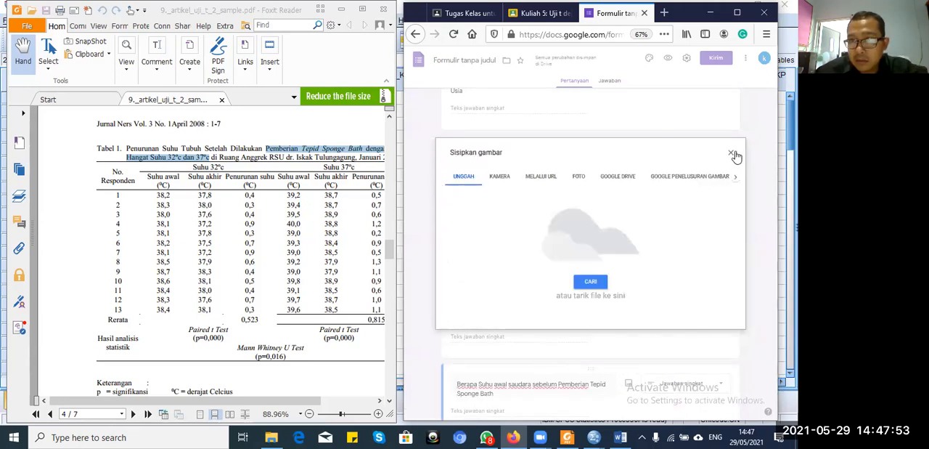
pyautogui.click(731, 155)
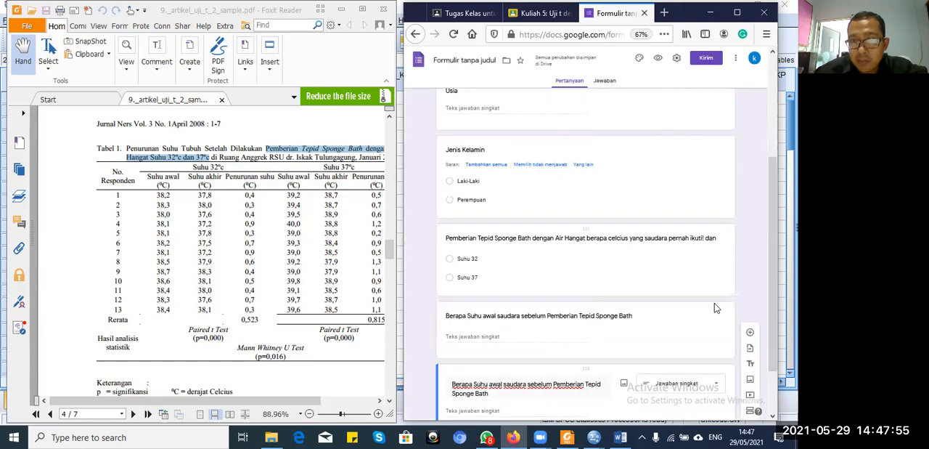
# Step: Replace "awal" with "akhir" in the duplicated question's title
pyautogui.click(506, 386)
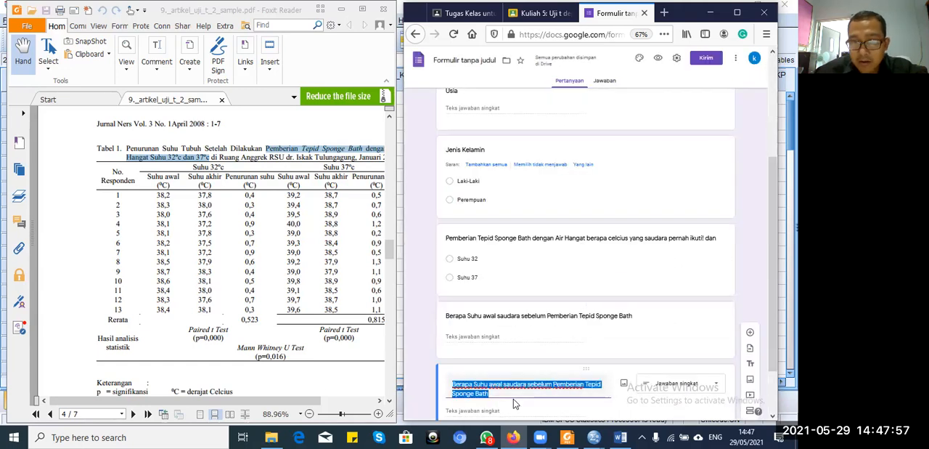
pyautogui.press('Right')
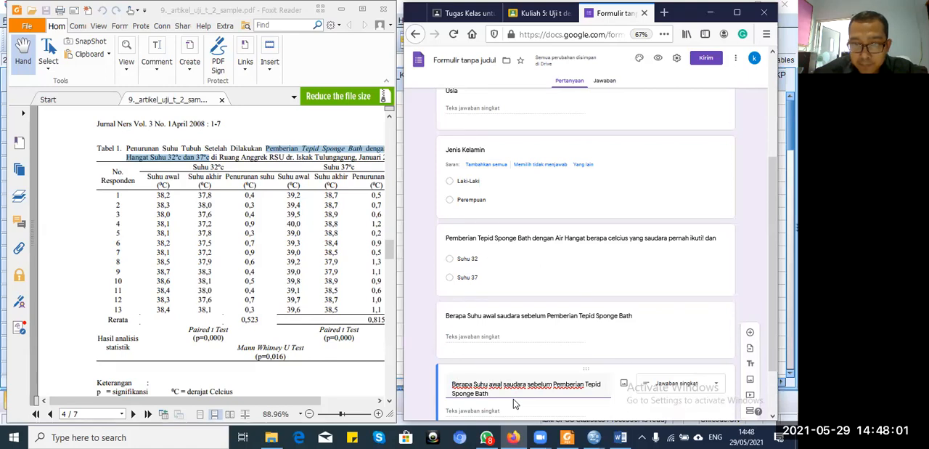
pyautogui.press('BackSpace')
pyautogui.press('BackSpace')
pyautogui.press('BackSpace')
pyautogui.write('khir')
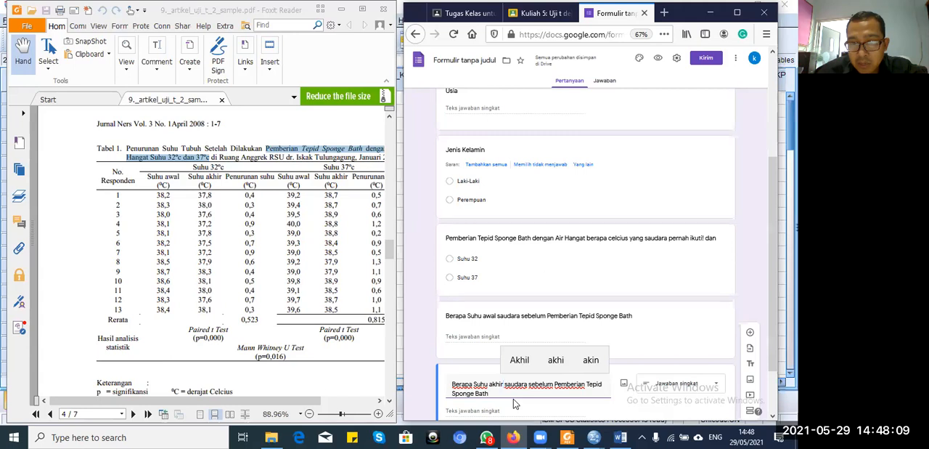
# Step: Change "sebelum" to "sesudah" in the sixth question's title so it asks about the temperature after the sponge bath
pyautogui.click(553, 385)
pyautogui.press('BackSpace')
pyautogui.press('BackSpace')
pyautogui.press('BackSpace')
pyautogui.press('BackSpace')
pyautogui.press('BackSpace')
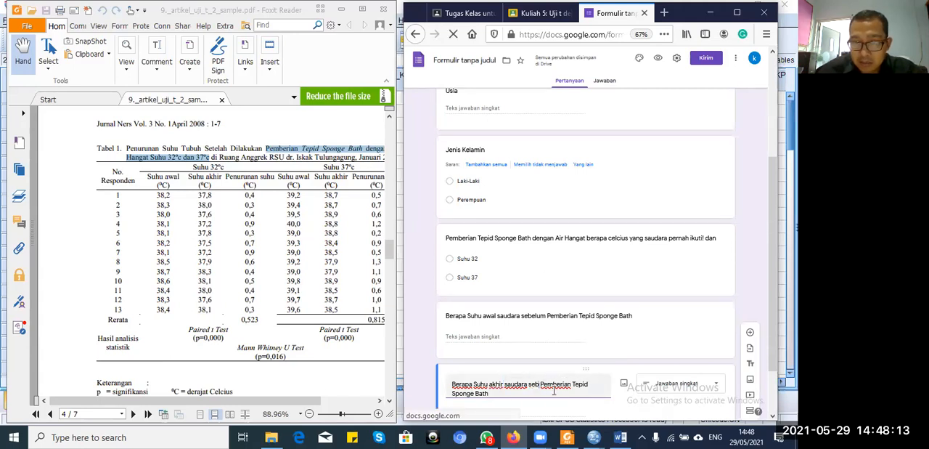
pyautogui.write('sudah')
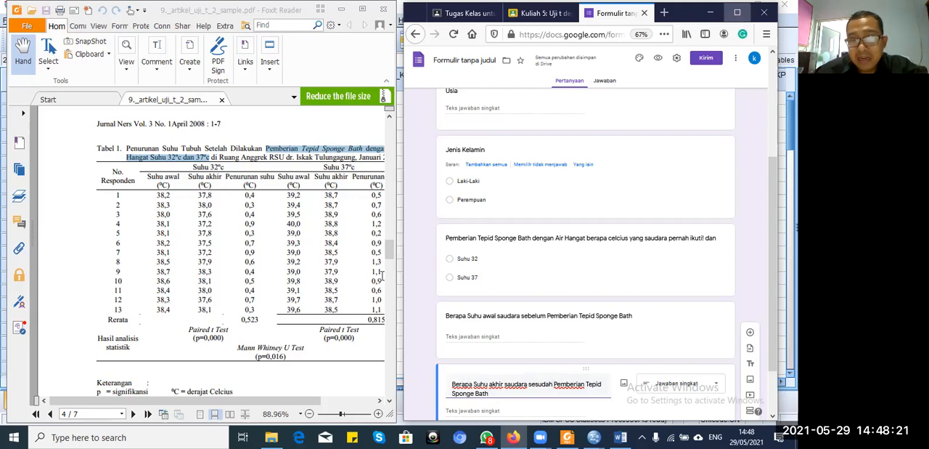
# Step: Maximize the form's window and generate a shortened link (Perpendek URL) for sending the form
pyautogui.press('super+Up')
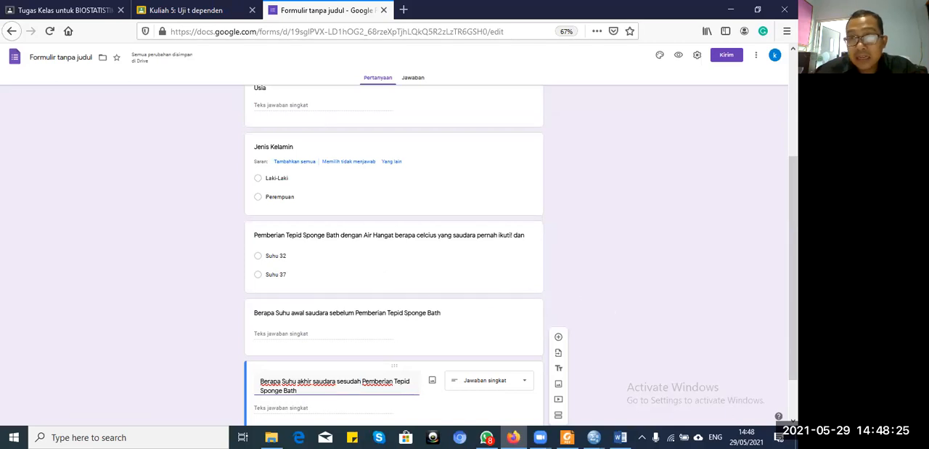
pyautogui.moveTo(793, 269); pyautogui.dragTo(794, 166)
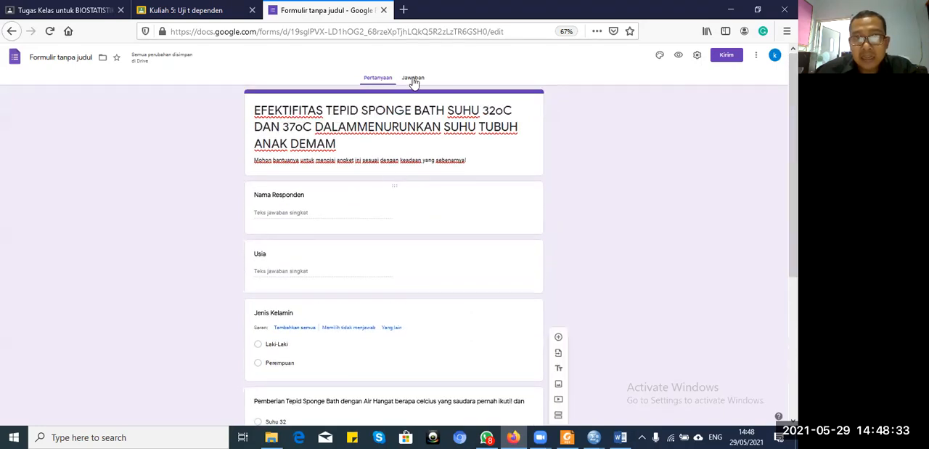
pyautogui.moveTo(794, 174)
pyautogui.mouseDown()
pyautogui.moveTo(794, 313)
pyautogui.moveTo(794, 173)
pyautogui.mouseUp()
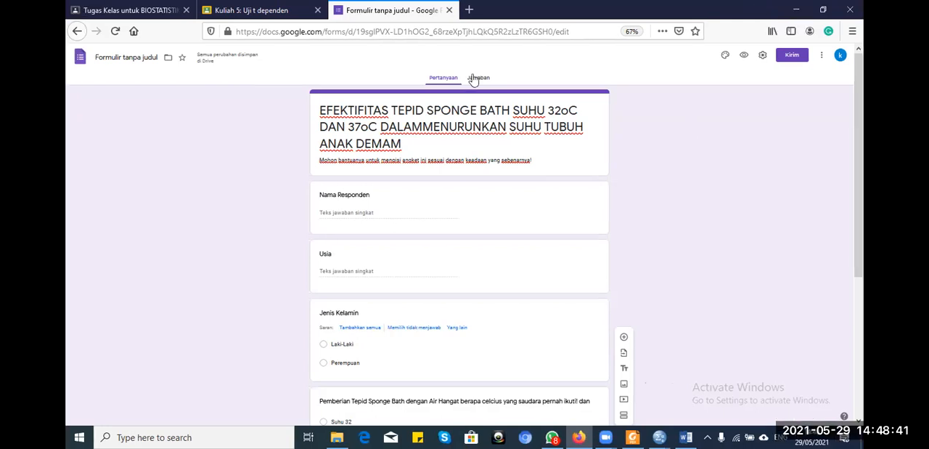
pyautogui.click(791, 58)
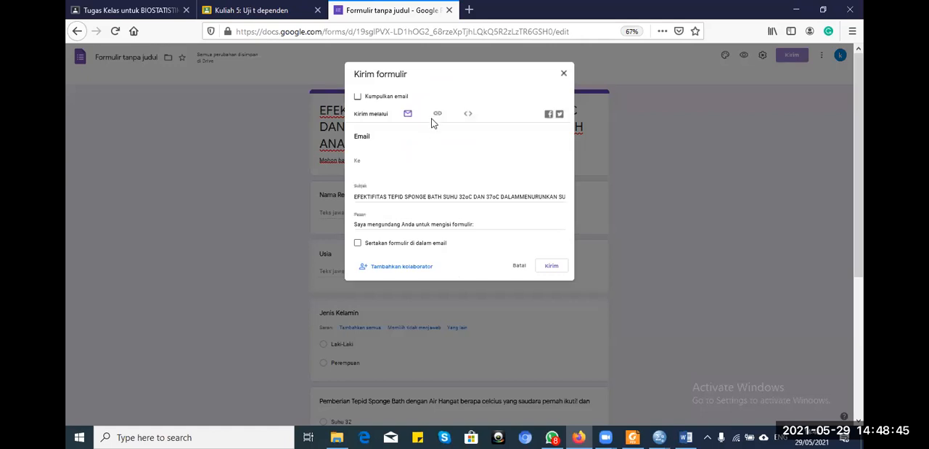
pyautogui.click(437, 115)
pyautogui.click(357, 165)
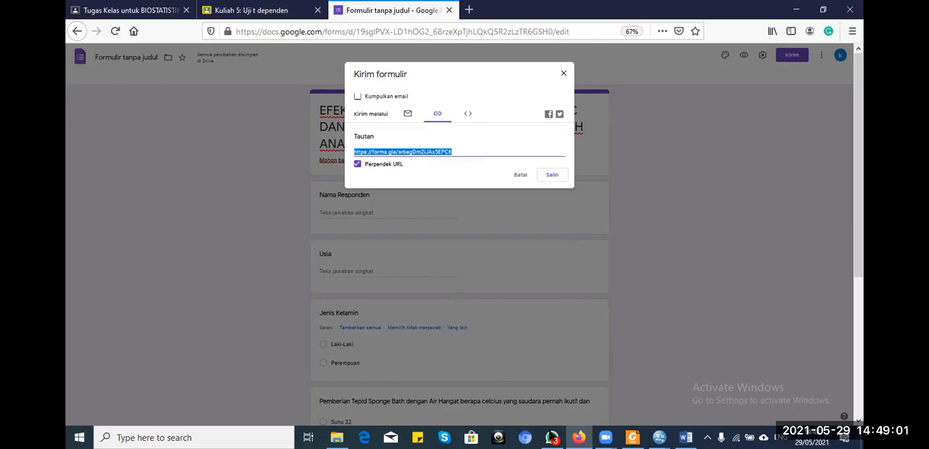
# Step: Switch to WhatsApp and send the form's shortened link to the "MK Biostat Genap 20-21" group
pyautogui.click(552, 437)
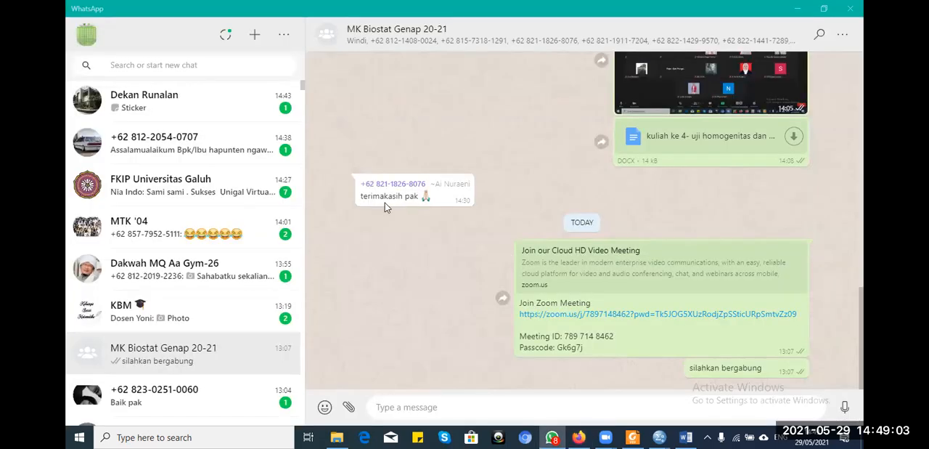
pyautogui.click(414, 403)
pyautogui.write('https://forms.gle/srbegDm2iJAx5EPC6')
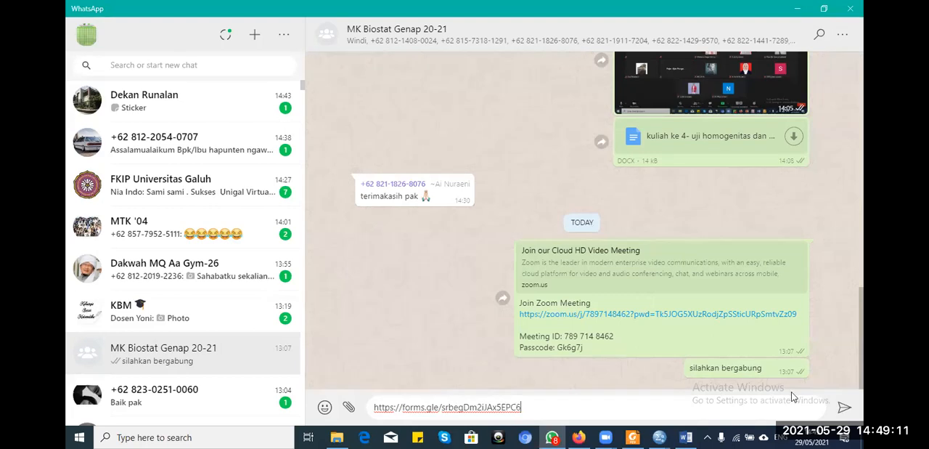
pyautogui.click(836, 404)
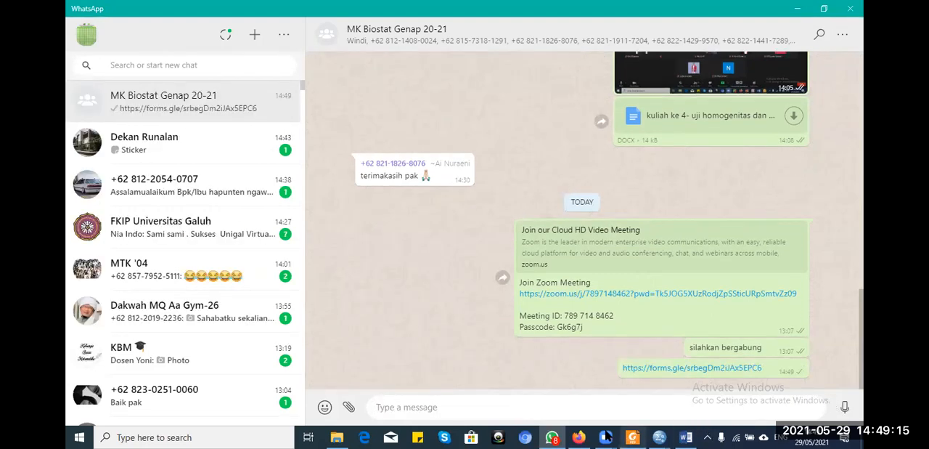
# Step: Switch back to the form in Firefox and copy its shortened link again
pyautogui.moveTo(579, 435)
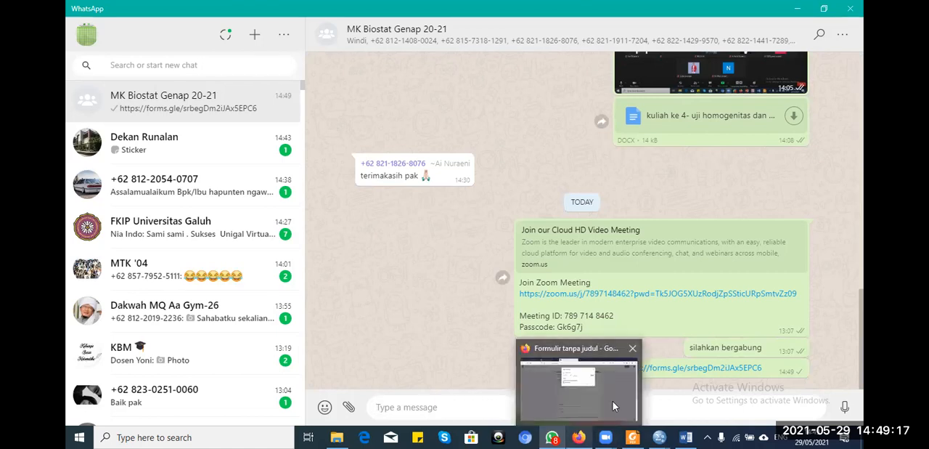
pyautogui.click(613, 401)
pyautogui.click(551, 174)
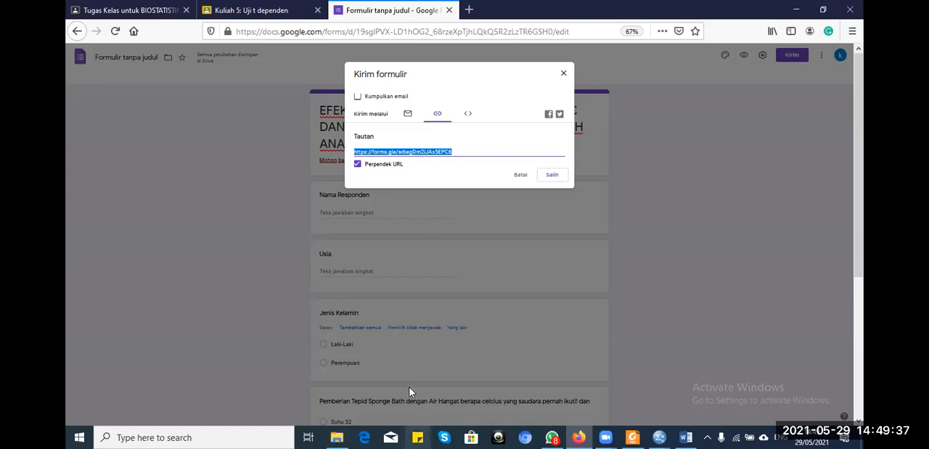
# Step: View the BIOSTATISTIKA class's Tugas Kelas list in Google Classroom and return to the form's sending options
pyautogui.click(170, 10)
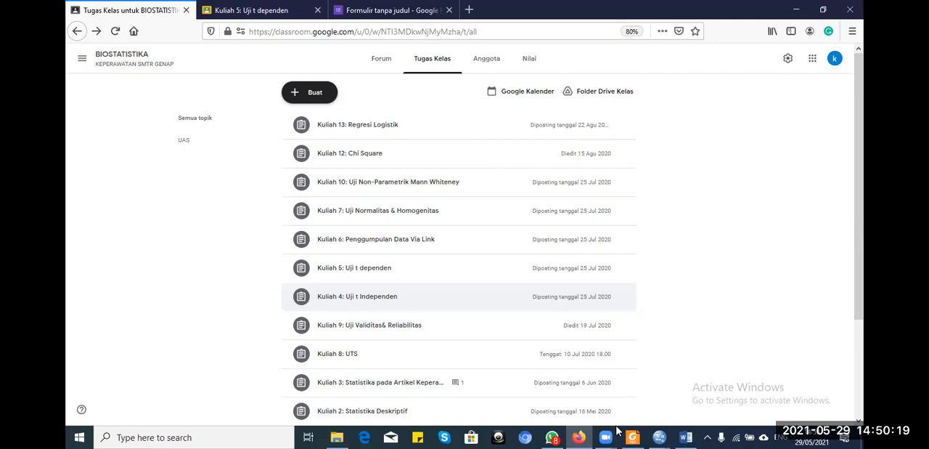
pyautogui.moveTo(609, 434)
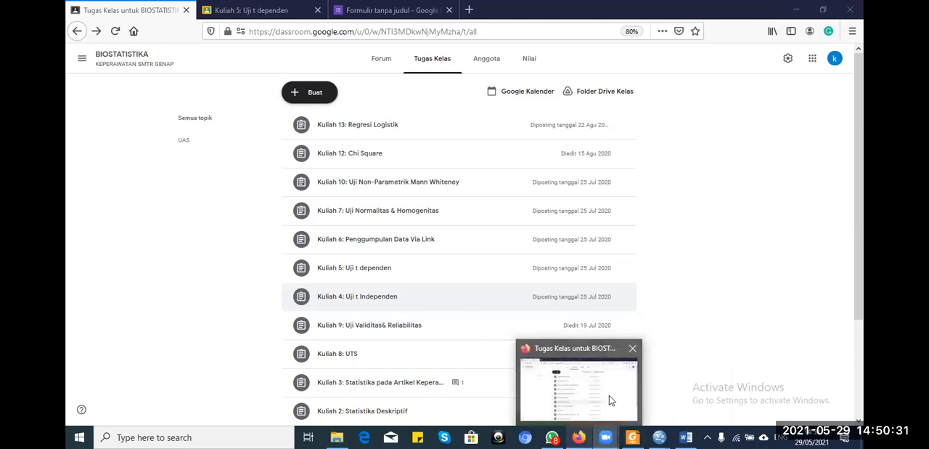
pyautogui.click(400, 11)
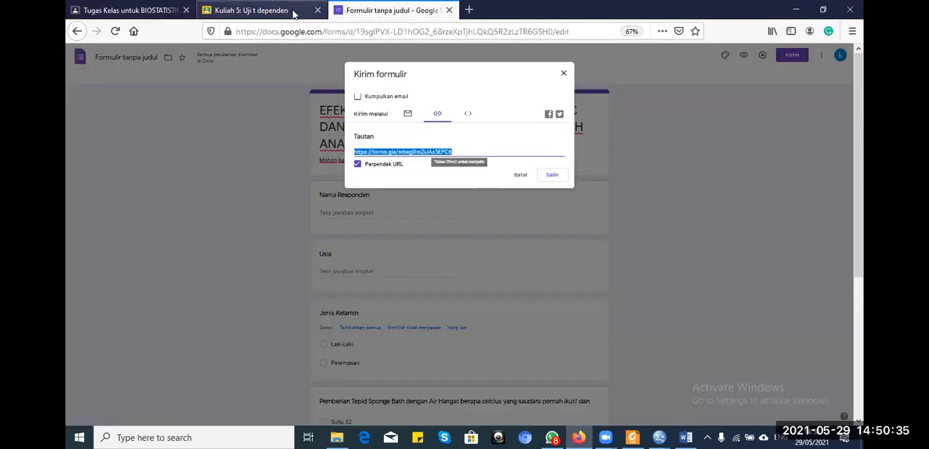
pyautogui.click(372, 112)
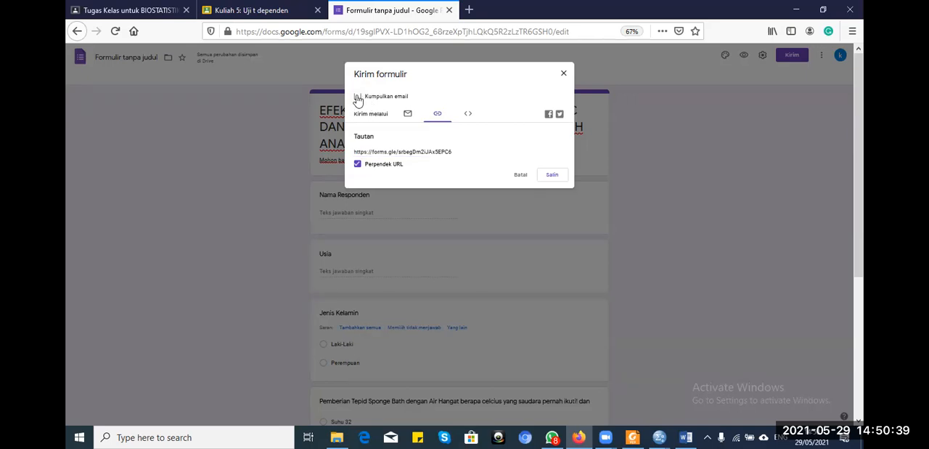